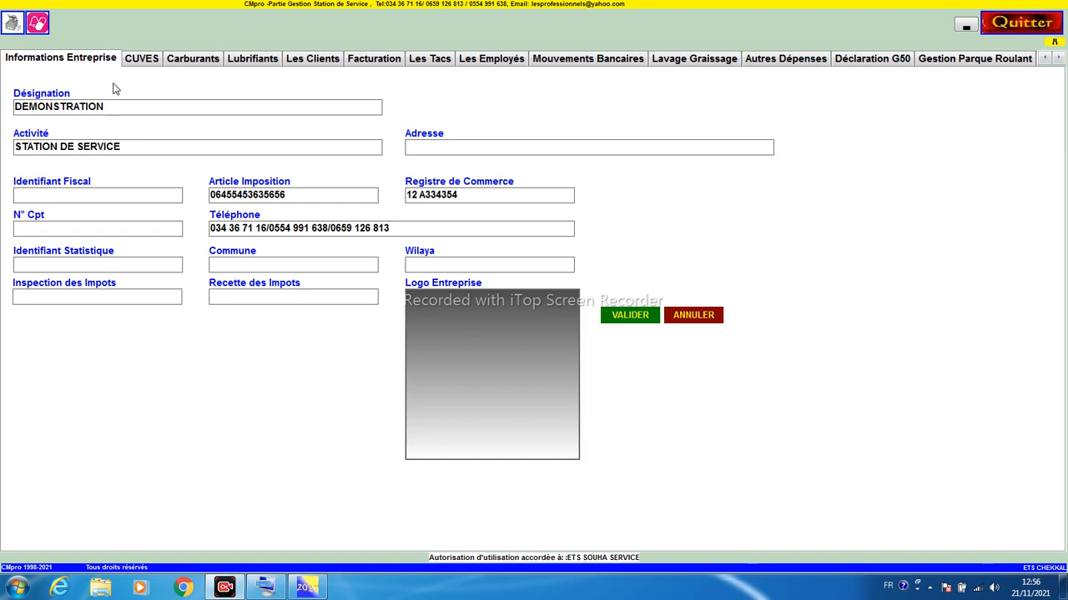
# Look through the station modules from CUVES to Lavage Graissage, including fuels, lubricants, clients, invoicing, Tacs, employees and bank movements
pyautogui.click(134, 63)
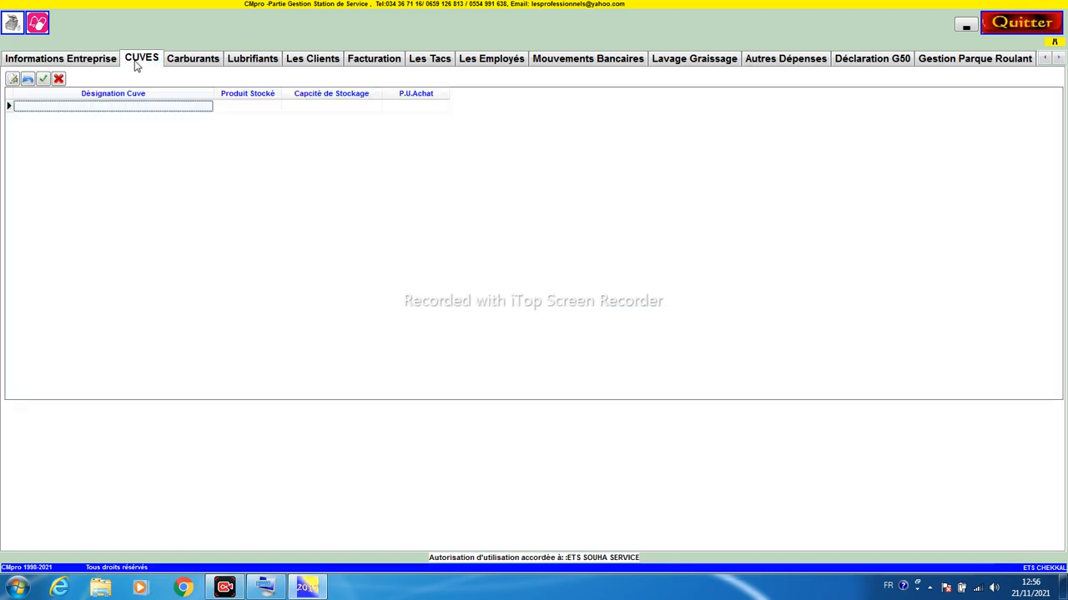
pyautogui.click(178, 60)
pyautogui.click(238, 56)
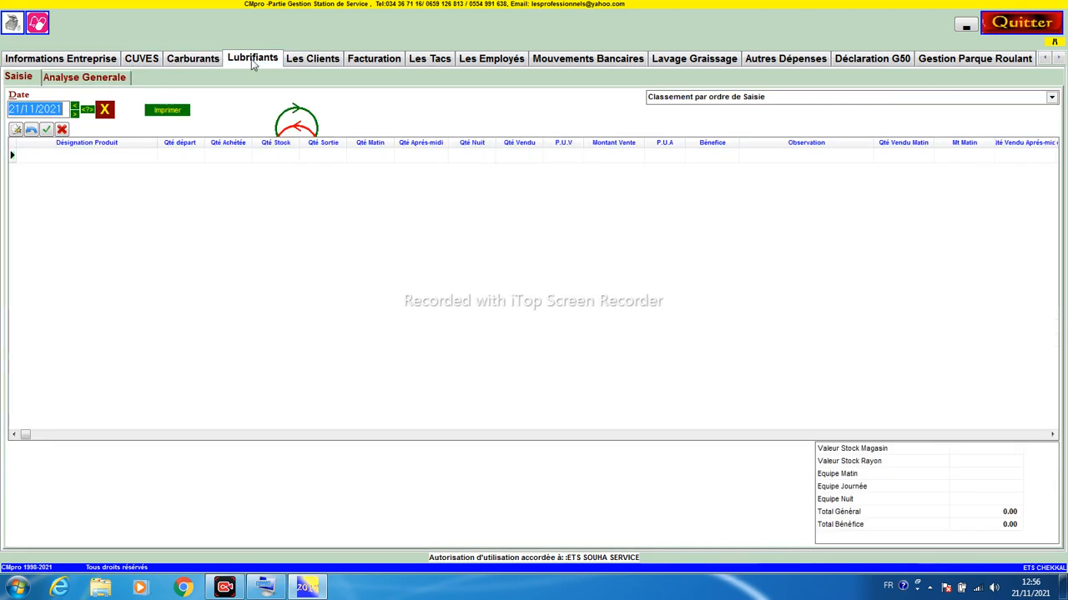
pyautogui.click(301, 65)
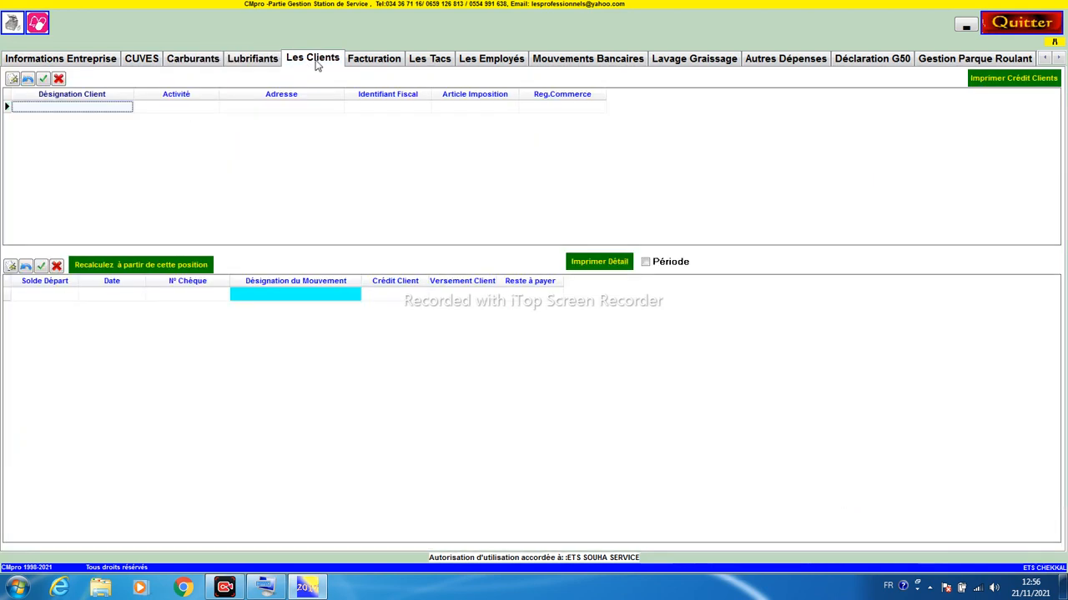
pyautogui.click(358, 67)
pyautogui.click(422, 67)
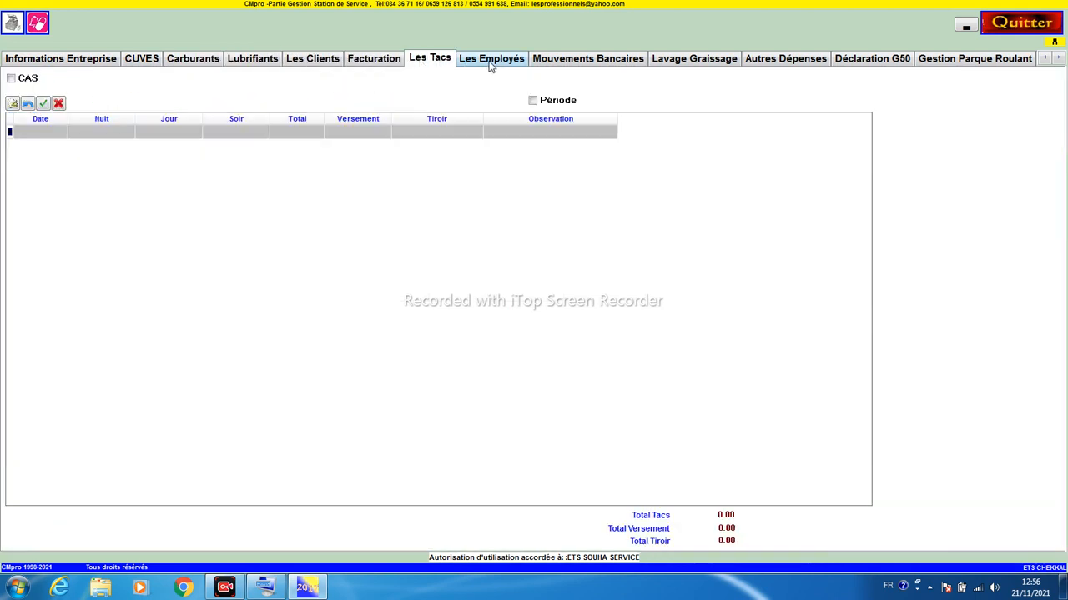
pyautogui.click(490, 63)
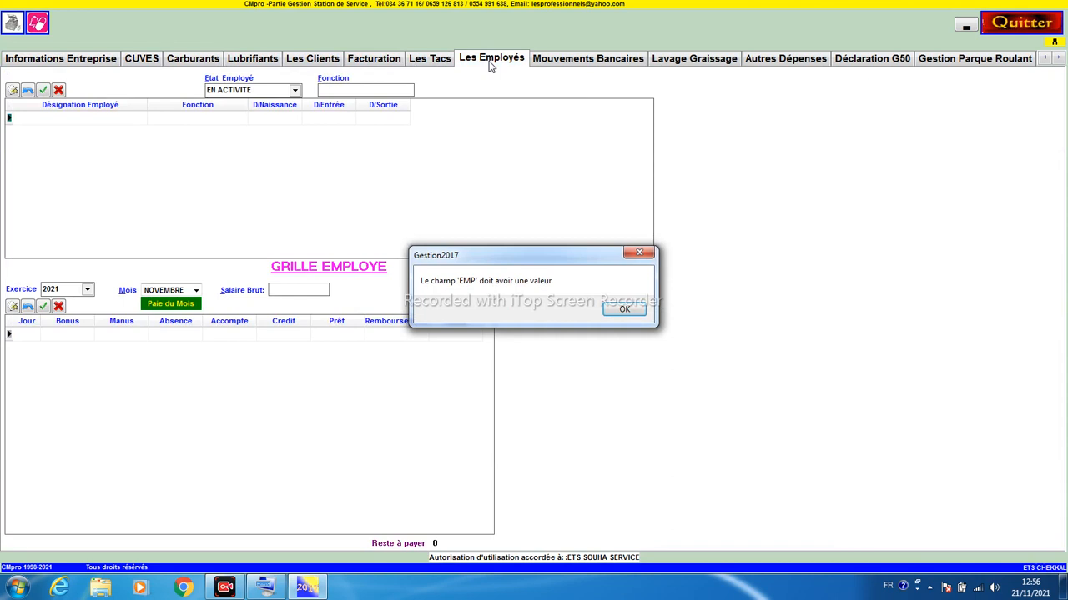
pyautogui.click(624, 310)
pyautogui.click(586, 63)
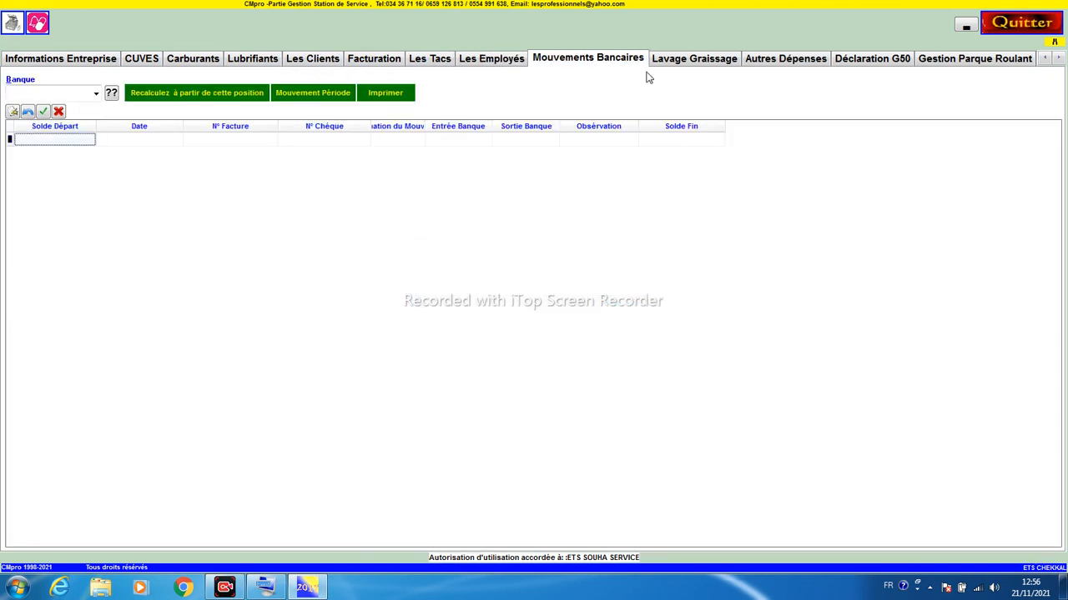
pyautogui.click(670, 66)
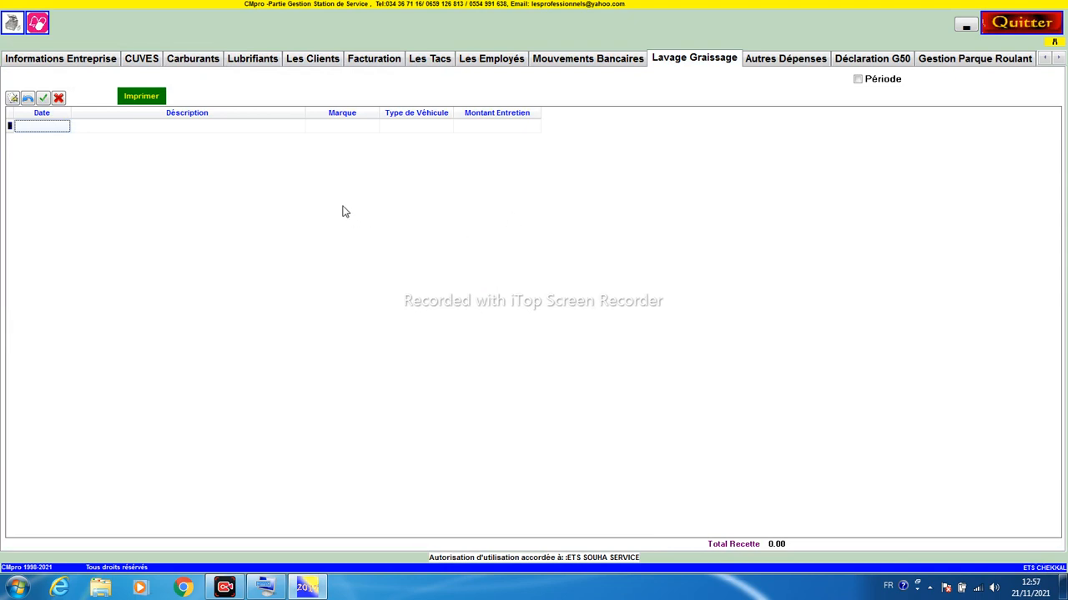
# Delete the ACHAT BUREAU and RENOVATION STATION records from the Autres Dépenses list
pyautogui.click(767, 64)
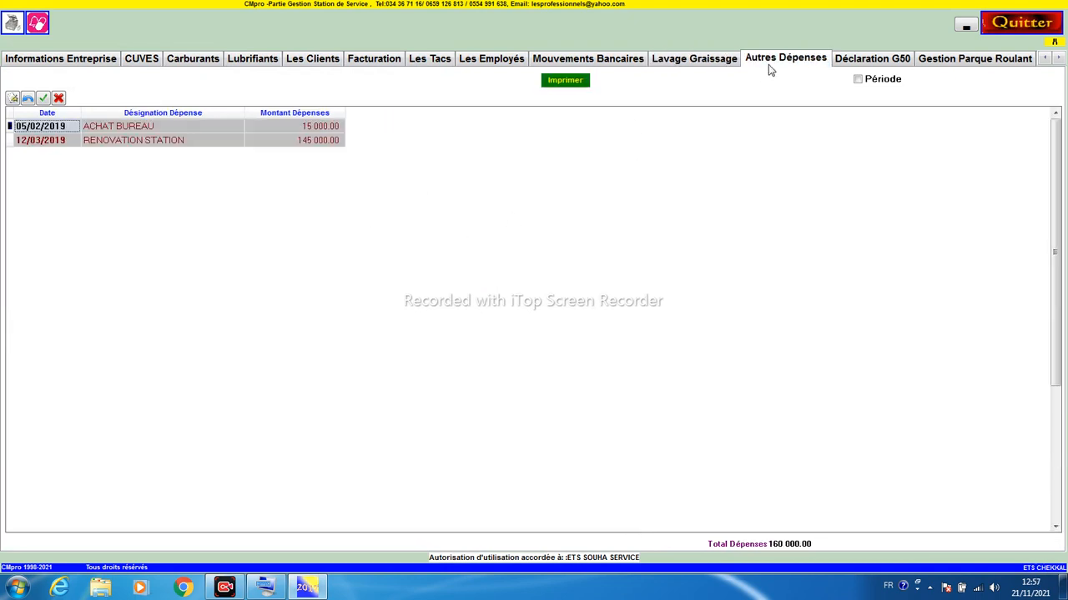
pyautogui.click(58, 98)
pyautogui.click(58, 98)
pyautogui.press('Return')
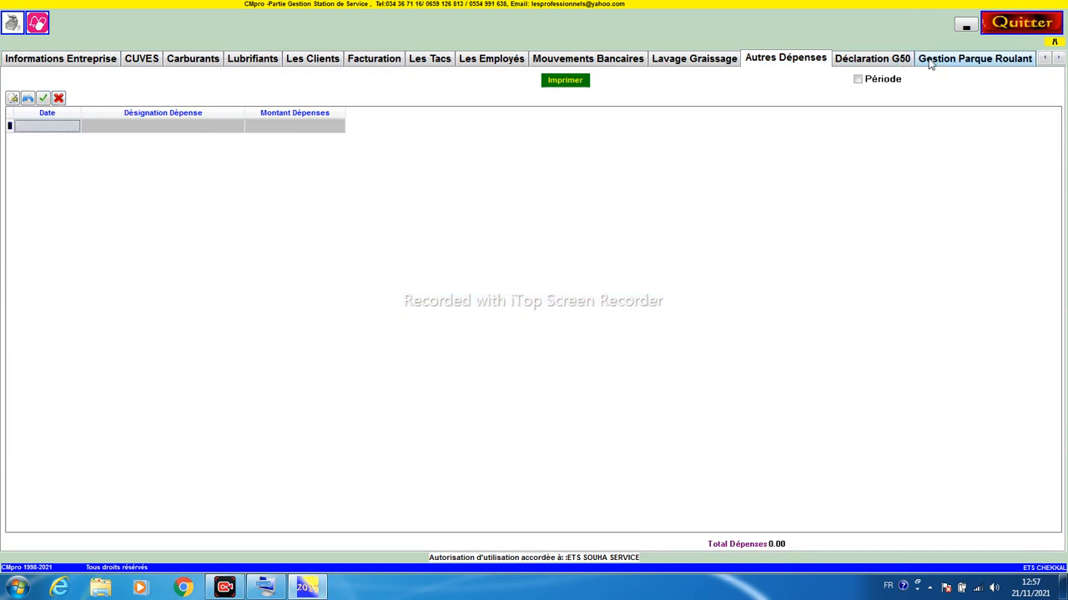
# Examine the Gestion Parque Roulant vehicle list and the Calcul Bénéfice recap of receipts and expenses
pyautogui.click(953, 60)
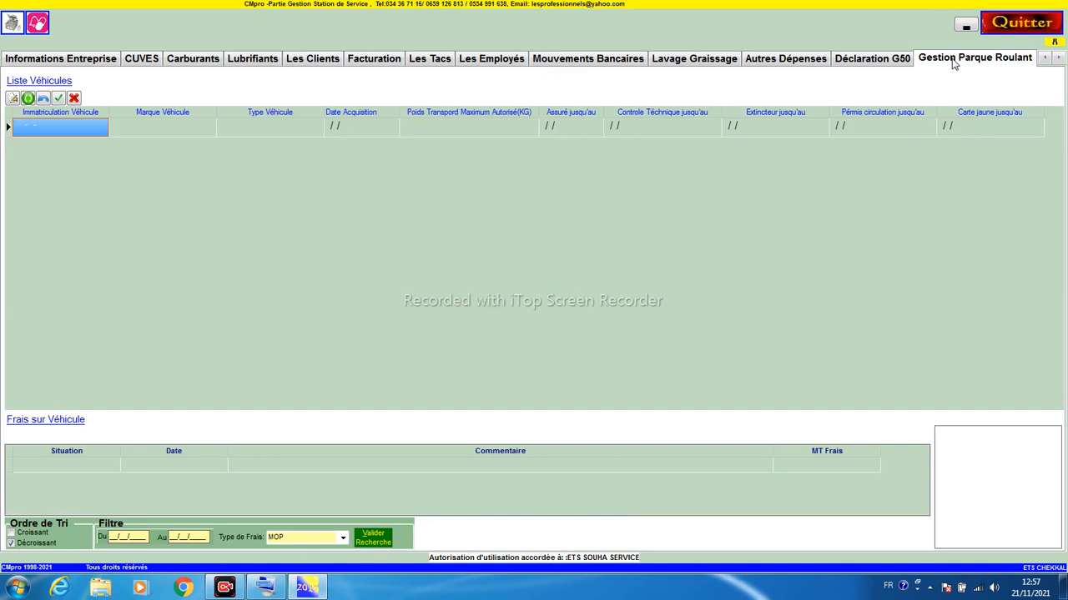
pyautogui.click(1057, 57)
pyautogui.click(981, 62)
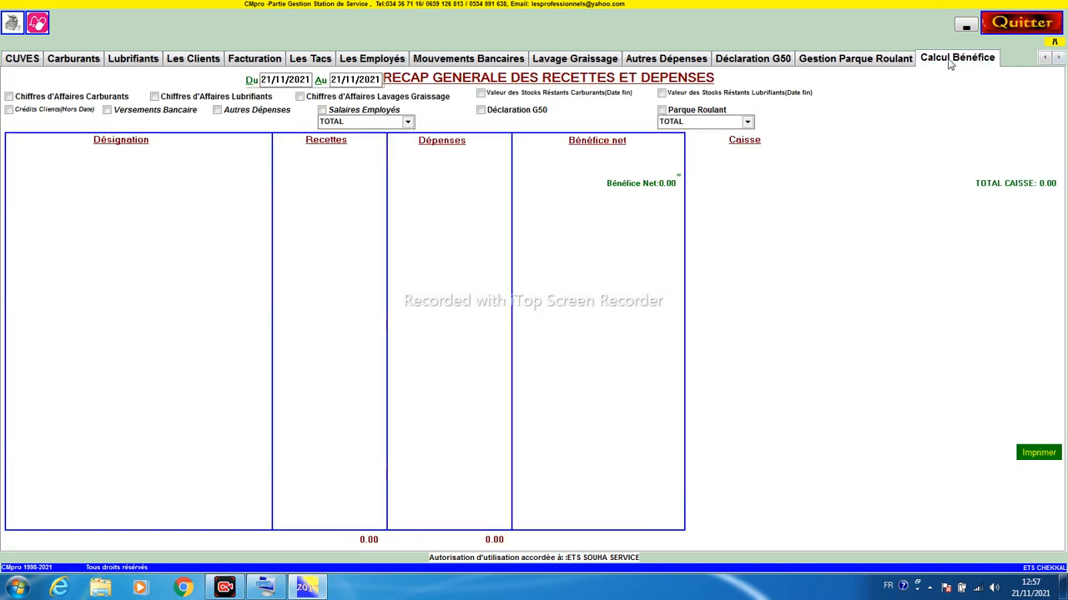
pyautogui.click(1043, 57)
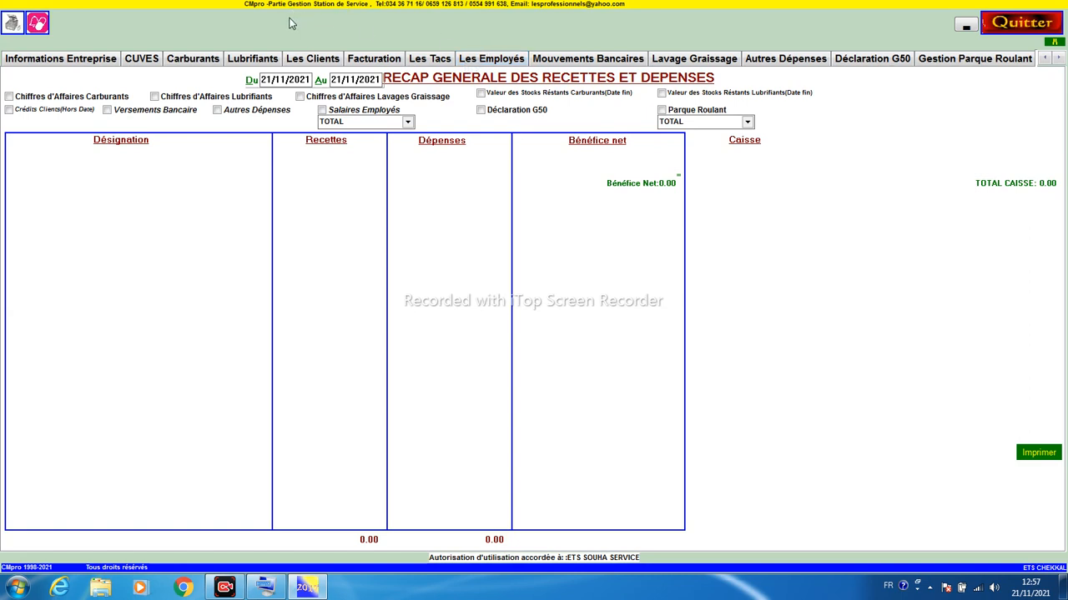
# Review the employee grid, the bank movements, the G50 declaration form and the vehicle fleet list
pyautogui.click(501, 63)
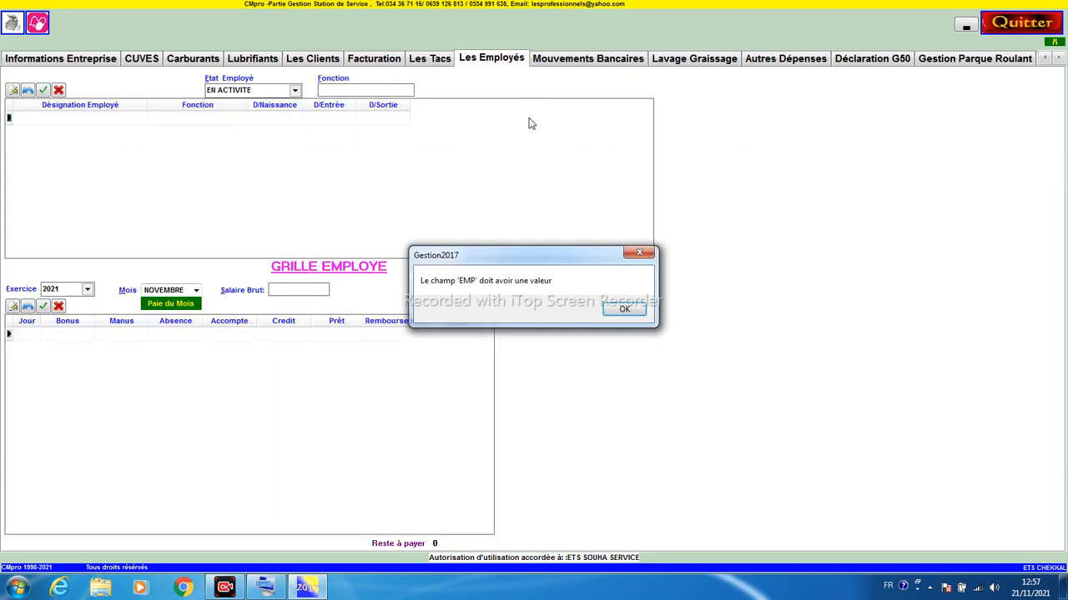
pyautogui.click(625, 309)
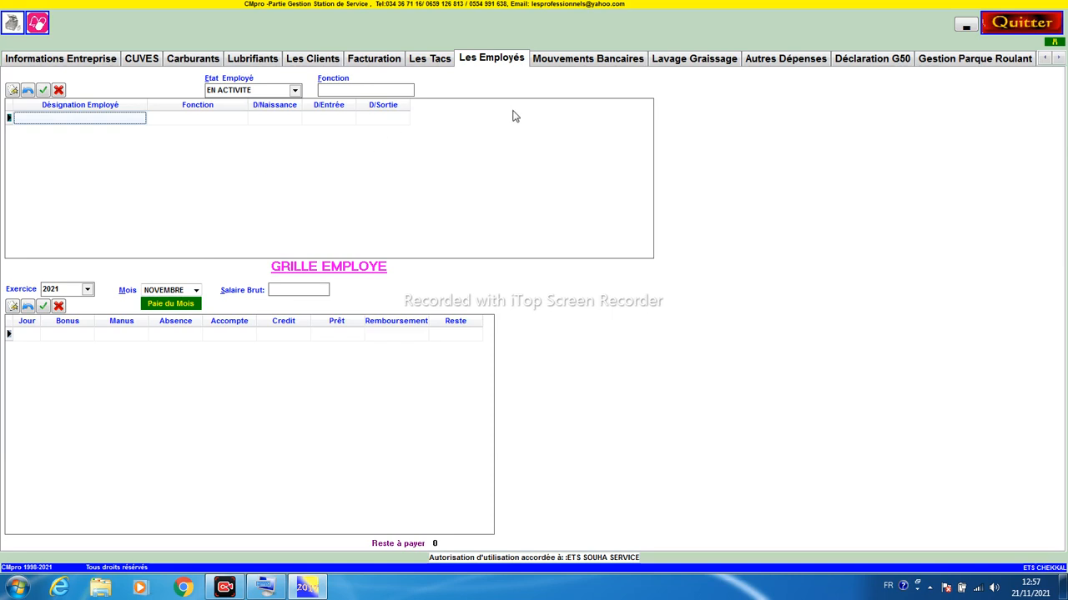
pyautogui.click(621, 61)
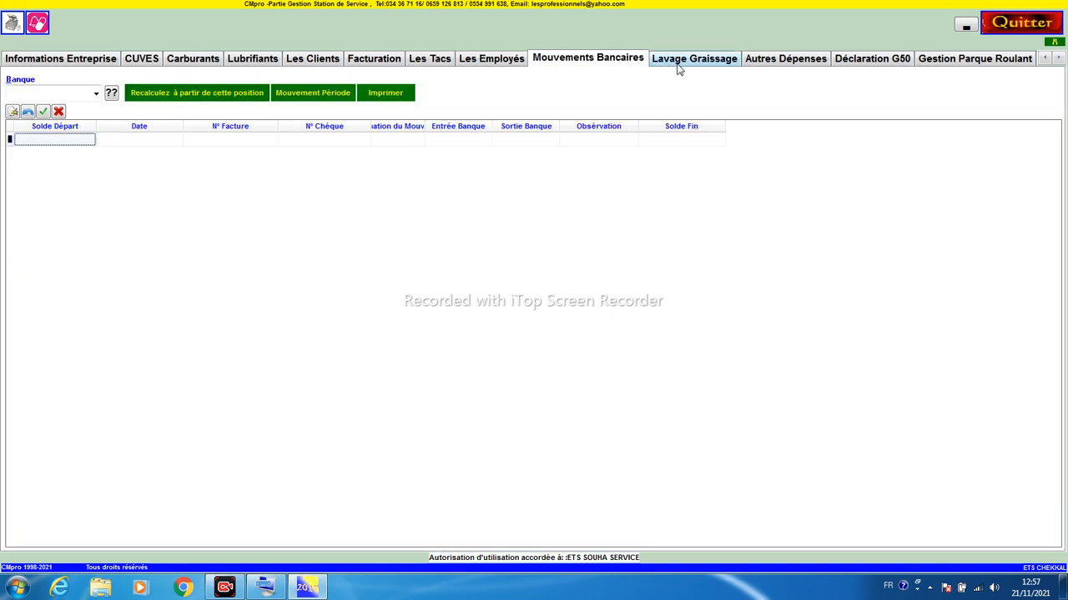
pyautogui.click(881, 60)
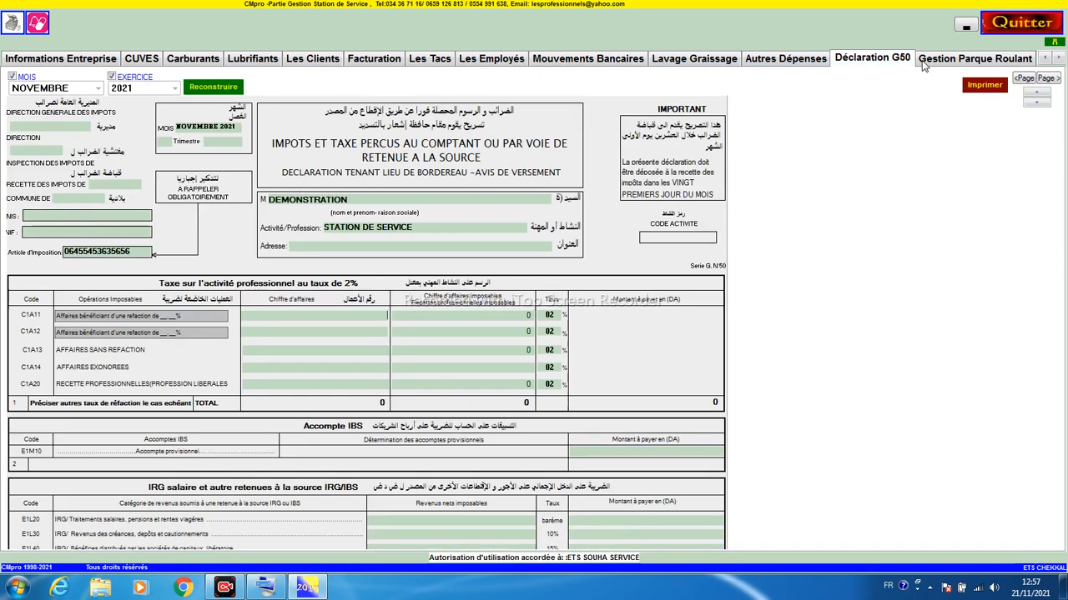
pyautogui.click(952, 63)
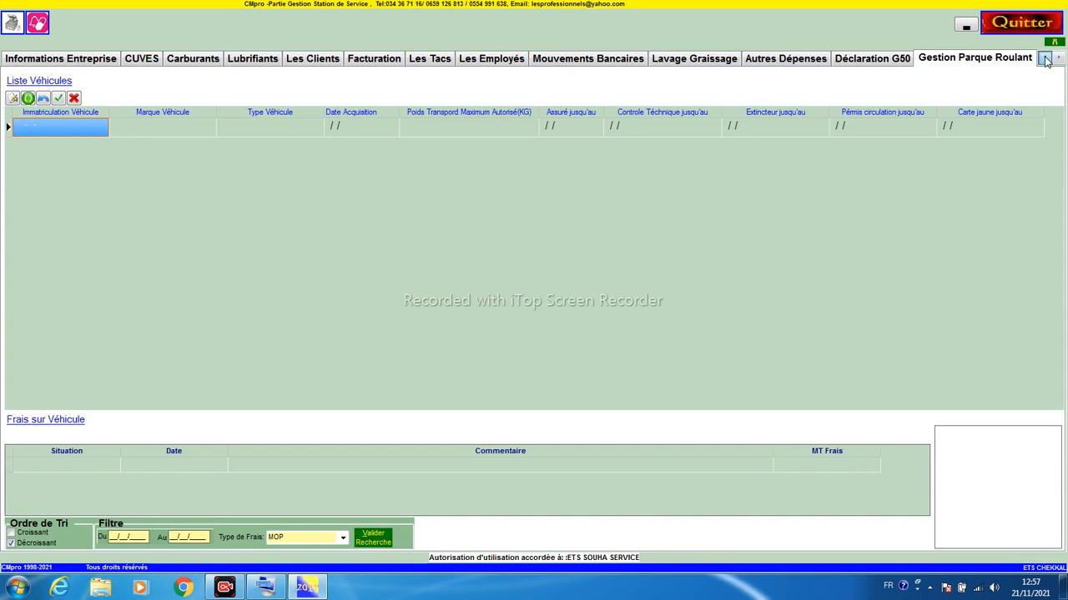
# Review the tanks, fuels, lubricants, clients, invoicing and Tacs modules in order
pyautogui.click(141, 64)
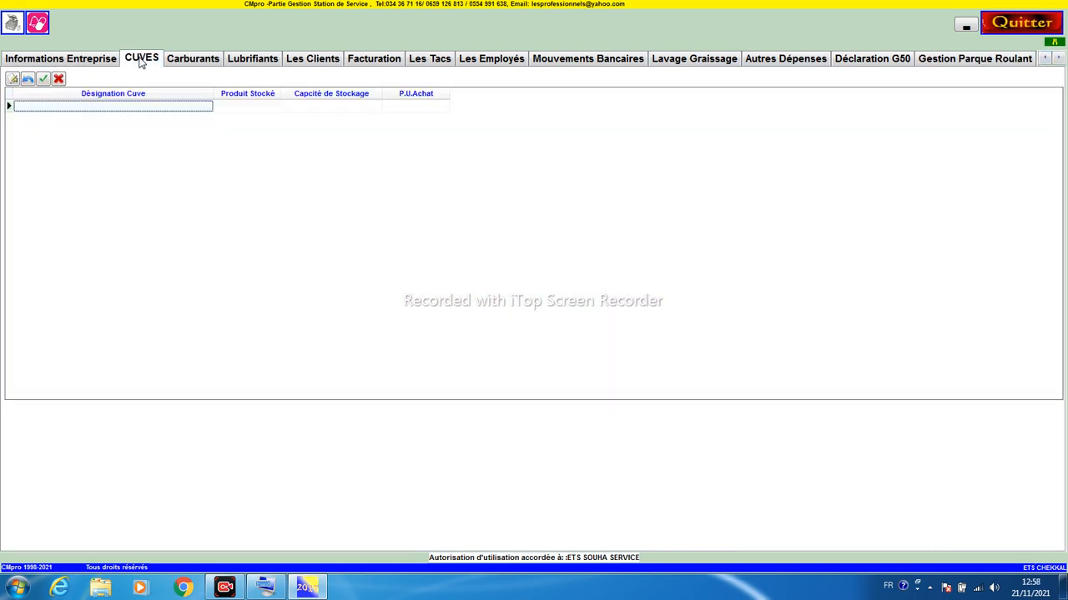
pyautogui.click(186, 60)
pyautogui.click(252, 60)
pyautogui.click(313, 64)
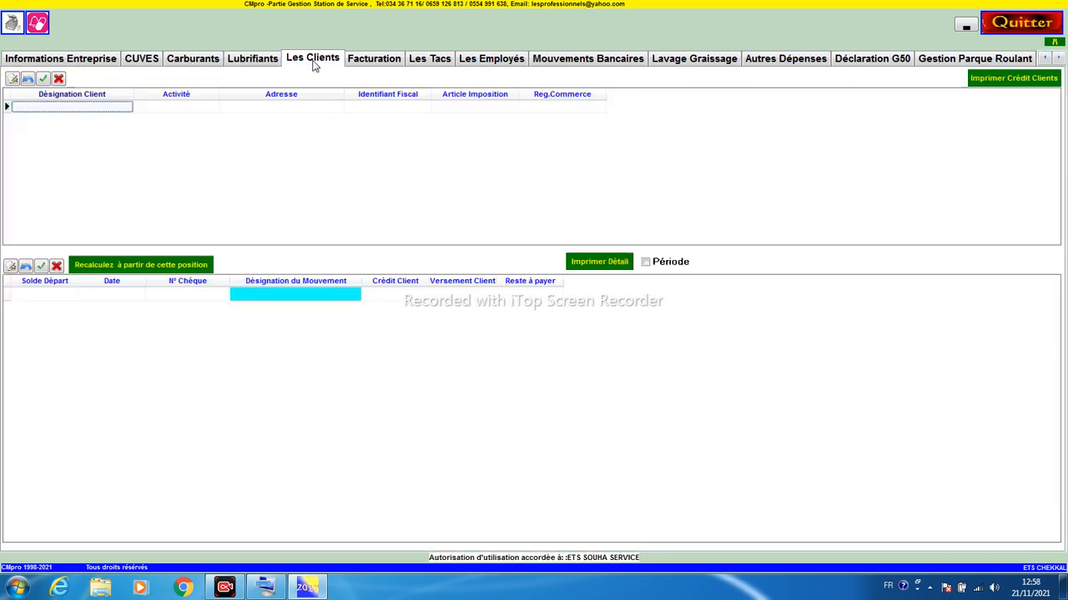
pyautogui.click(367, 65)
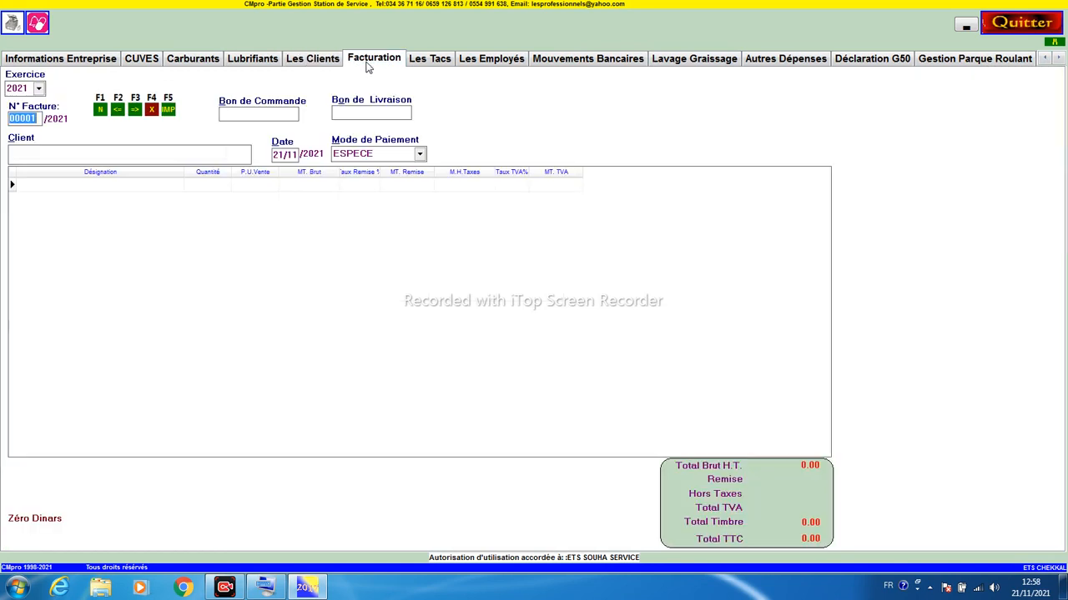
pyautogui.click(431, 62)
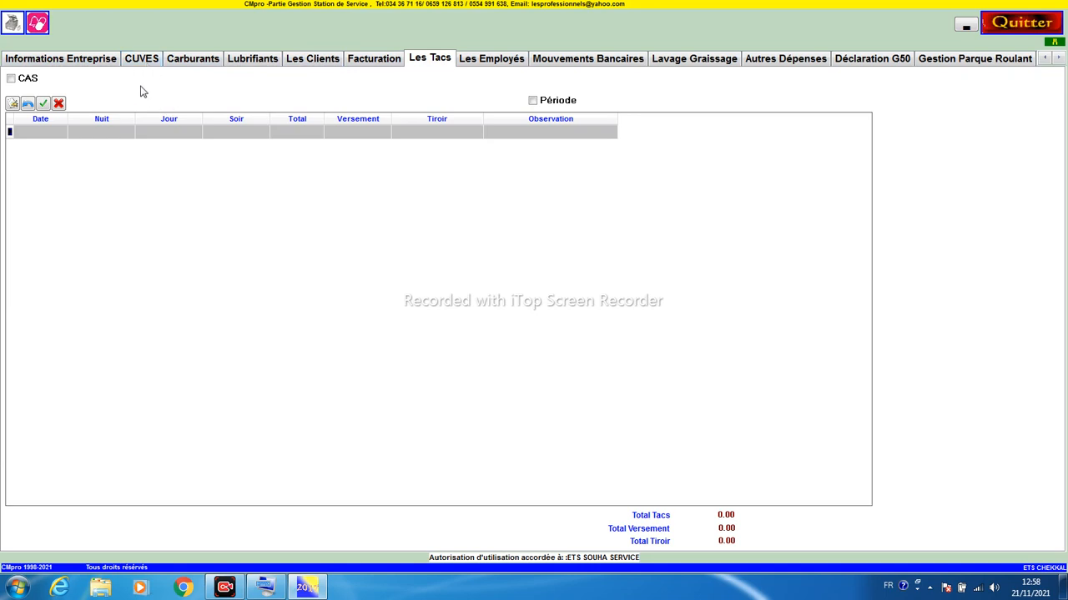
# Compare the company information with the invoicing form, and revisit the modules from CUVES to Les Tacs
pyautogui.click(103, 61)
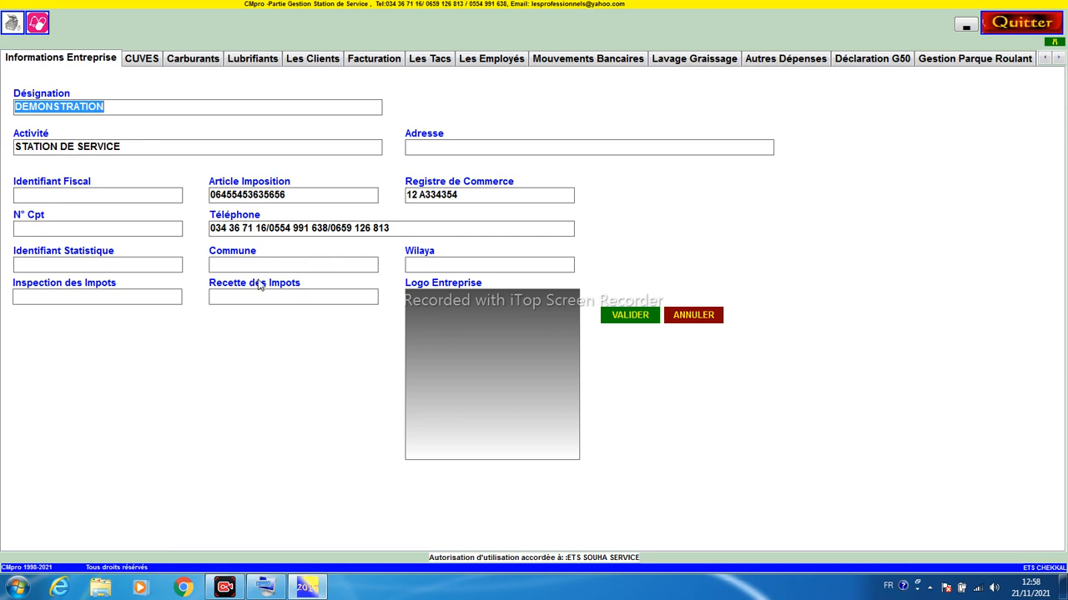
pyautogui.click(370, 63)
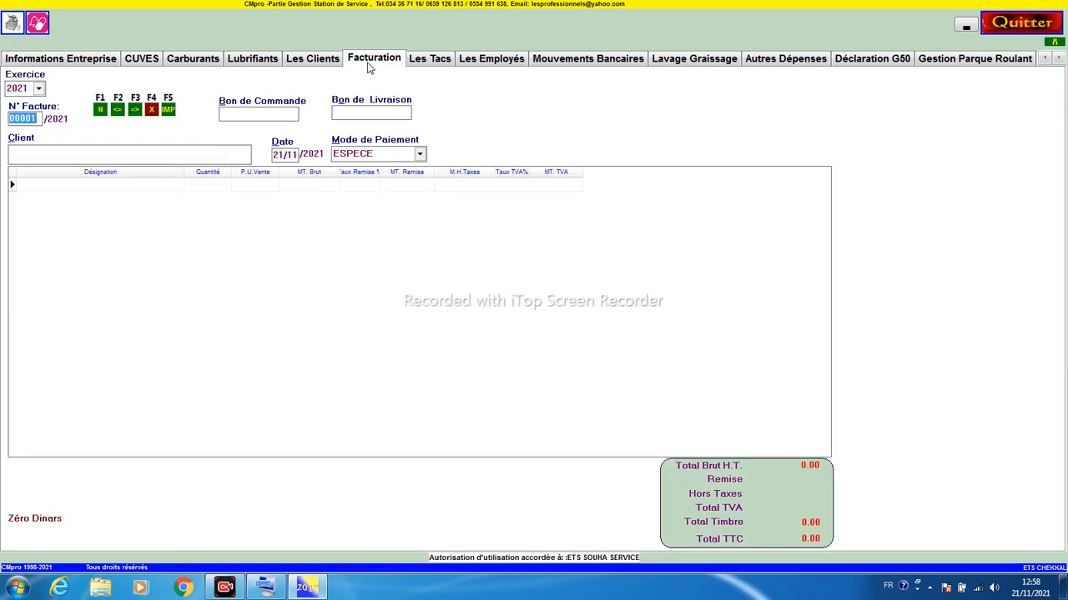
pyautogui.click(86, 64)
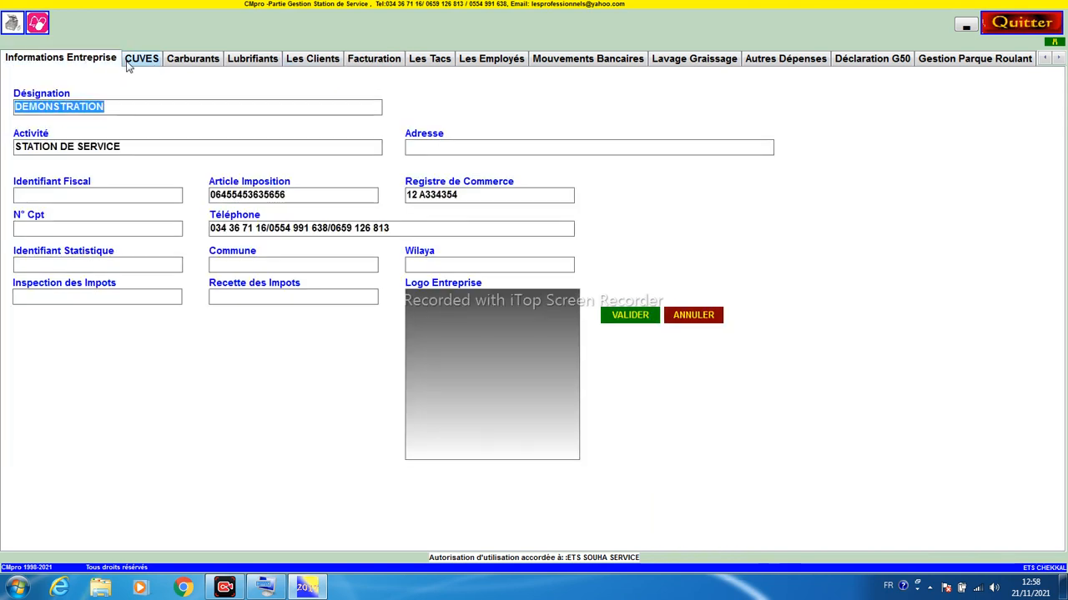
pyautogui.click(127, 64)
pyautogui.click(185, 67)
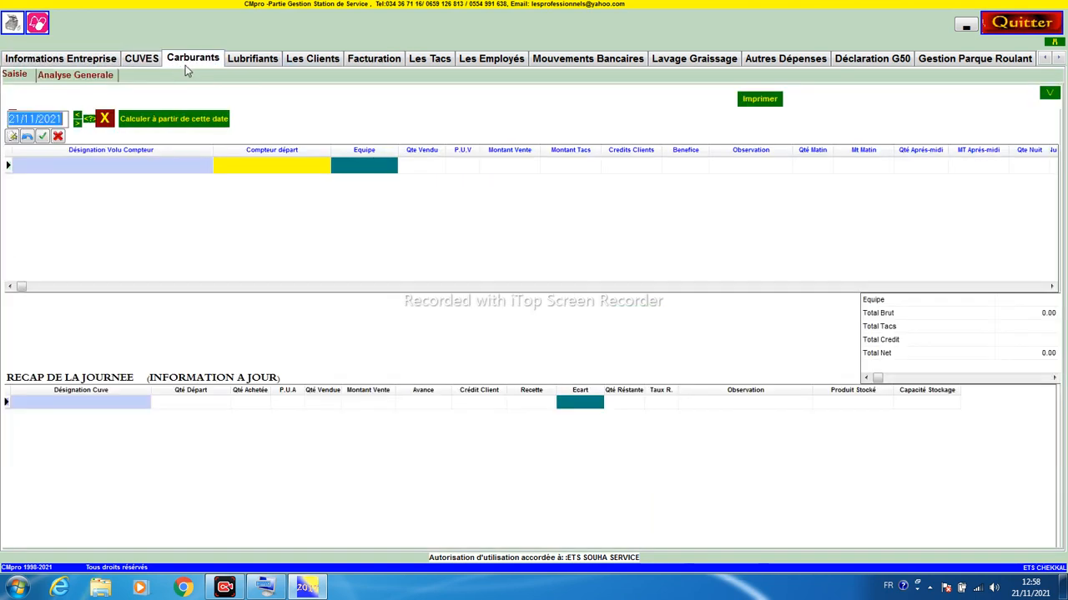
pyautogui.click(244, 65)
pyautogui.click(317, 64)
pyautogui.click(365, 67)
pyautogui.click(424, 67)
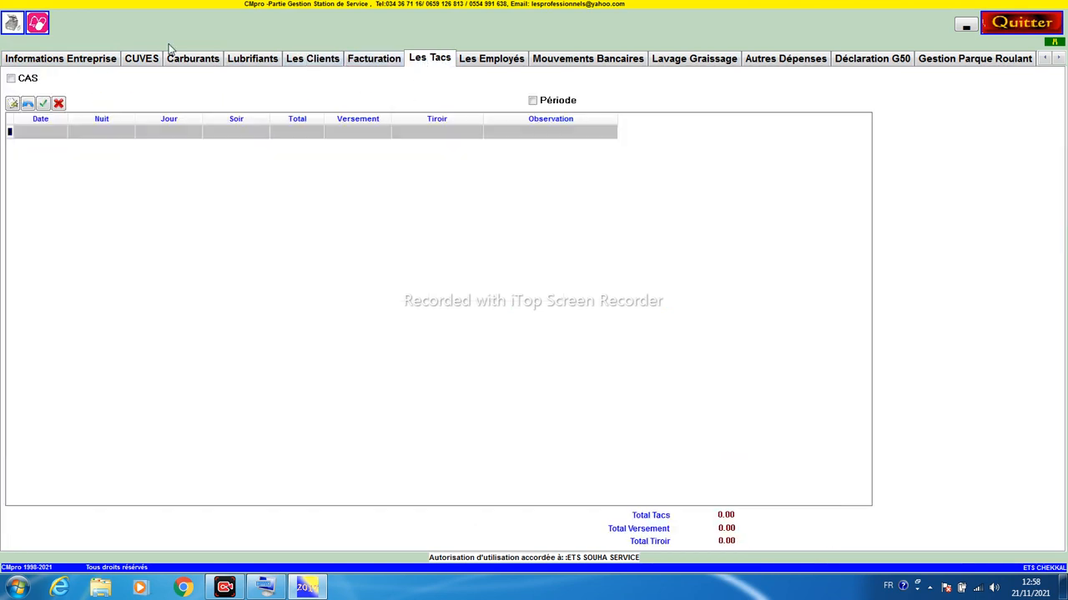
pyautogui.click(106, 63)
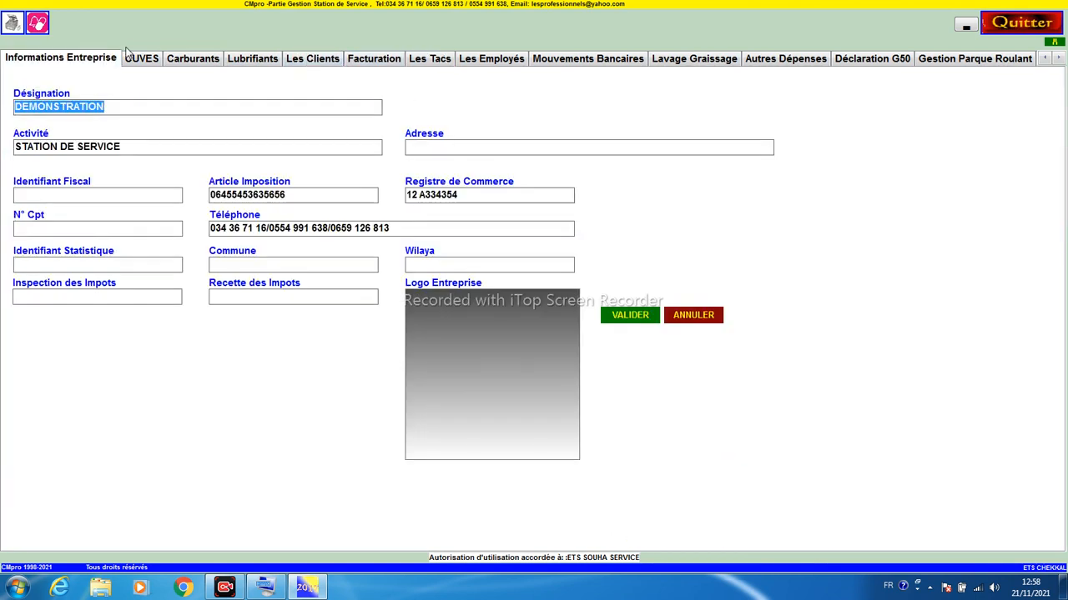
# Add a new record to the CUVES list with the designation CUVE GASOIL
pyautogui.click(132, 58)
pyautogui.click(95, 107)
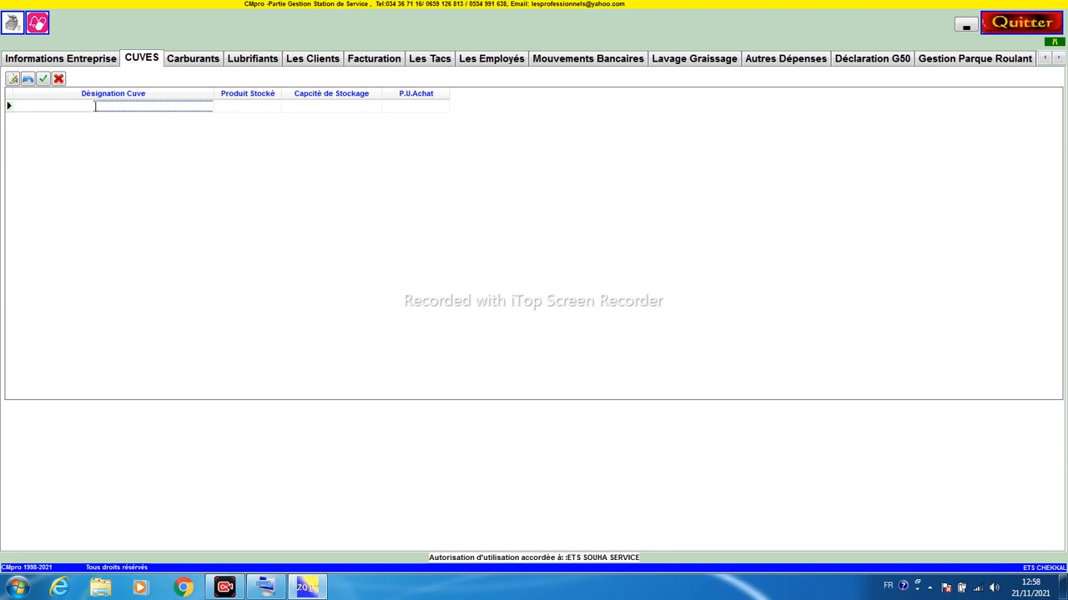
pyautogui.click(13, 79)
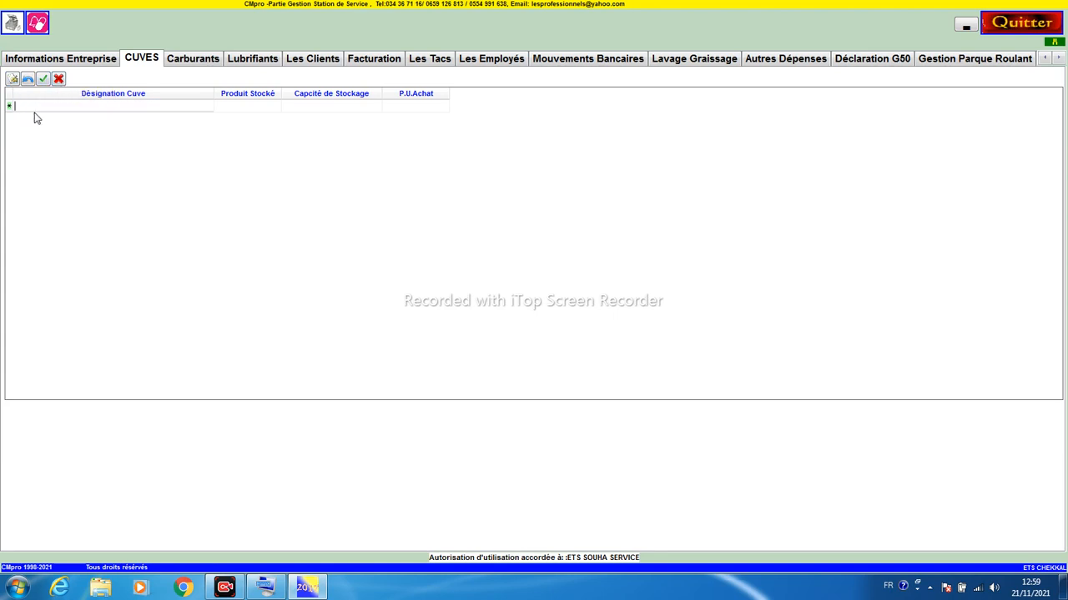
pyautogui.write('cuv')
pyautogui.press('Return')
pyautogui.write('CUVE GAS')
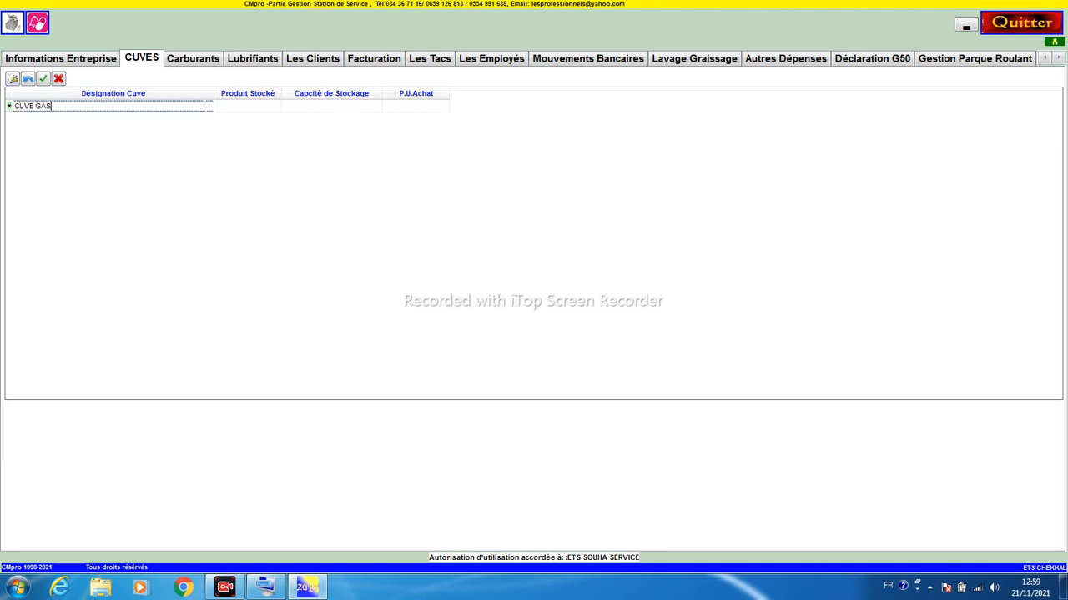
pyautogui.press('Tab')
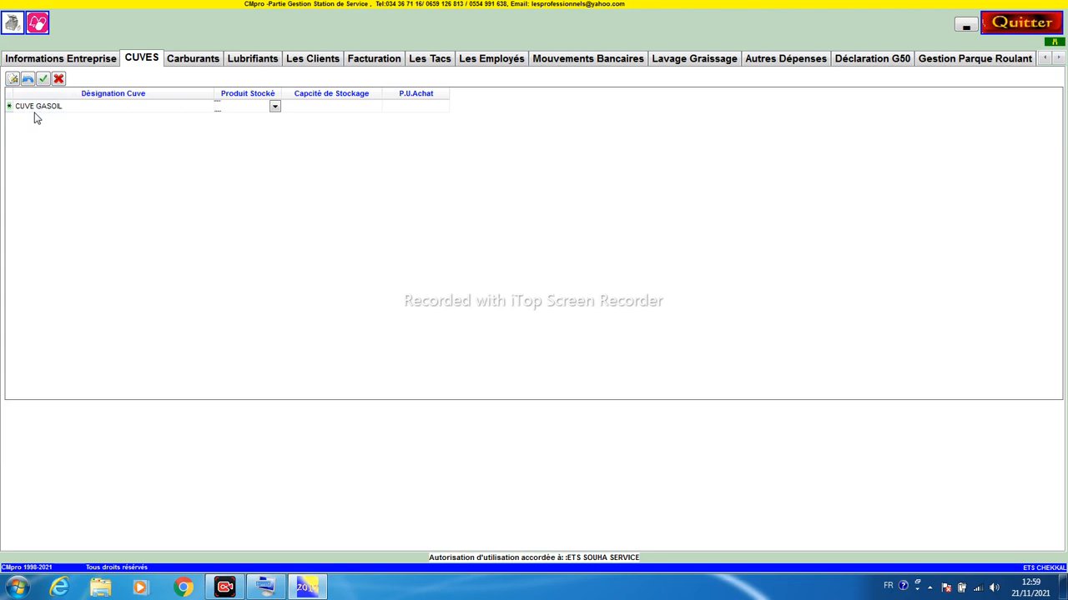
# Set the new tank's stored product to GAZOIL and its storage capacity to 50000
pyautogui.click(274, 107)
pyautogui.click(248, 138)
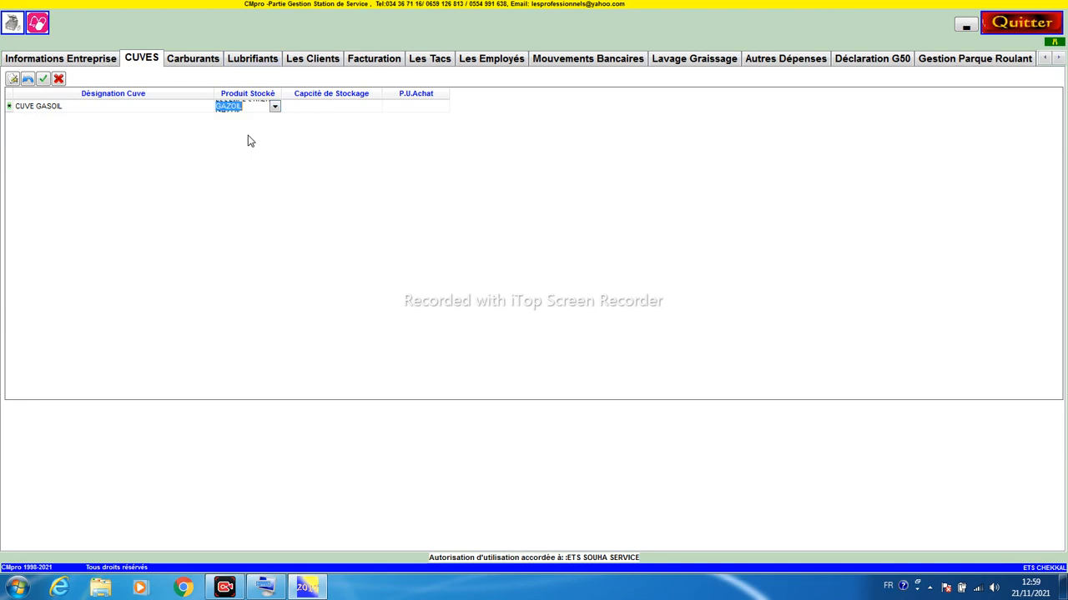
pyautogui.press('Tab')
pyautogui.write('50000')
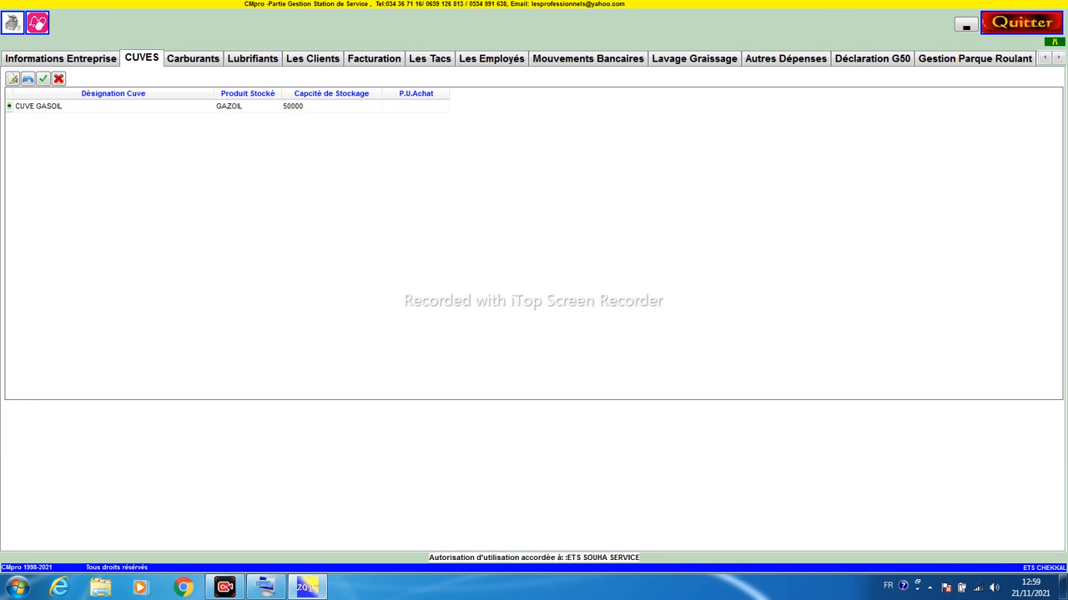
pyautogui.press('Return')
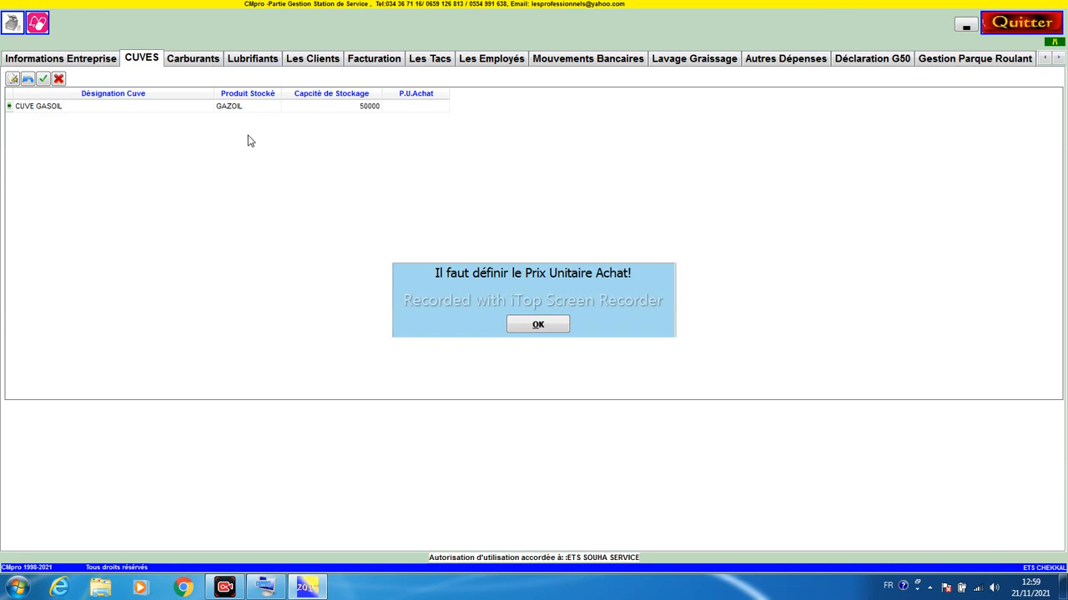
pyautogui.press('Return')
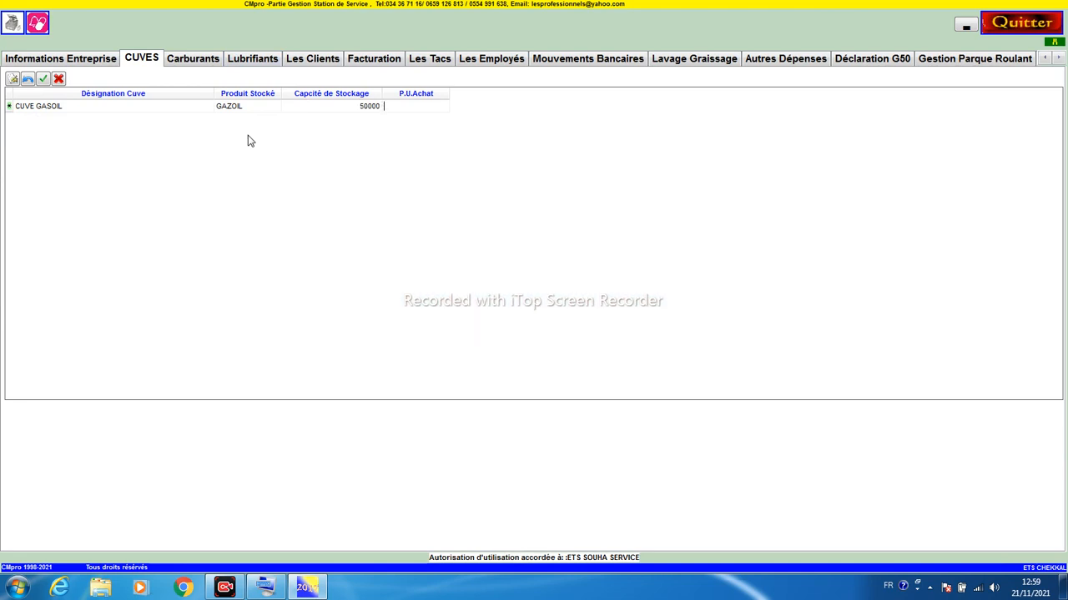
# Set the CUVE GASOIL tank's purchase unit price to 18.5 and save the record
pyautogui.write('18.5')
pyautogui.press('Return')
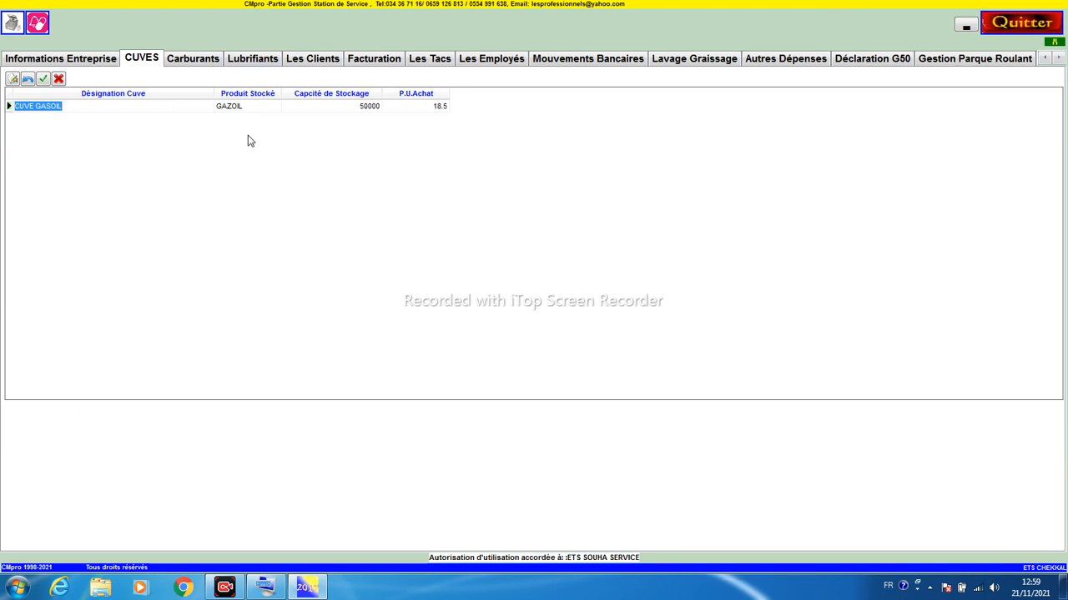
pyautogui.click(41, 84)
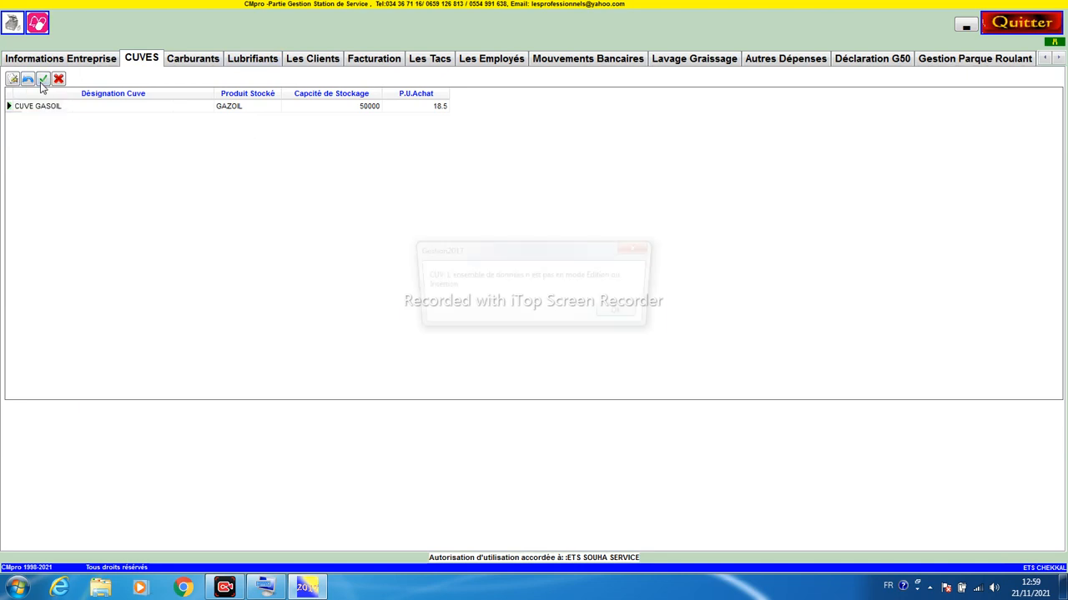
pyautogui.press('Return')
# Add a new tank record with the designation CUVE SANS PLOMB
pyautogui.click(16, 86)
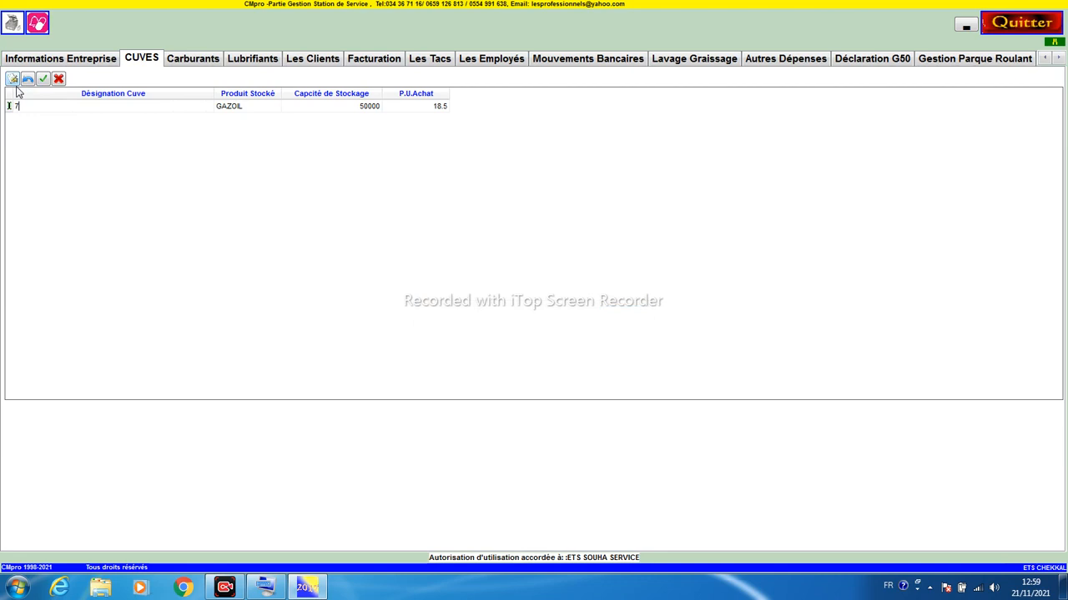
pyautogui.press('Escape')
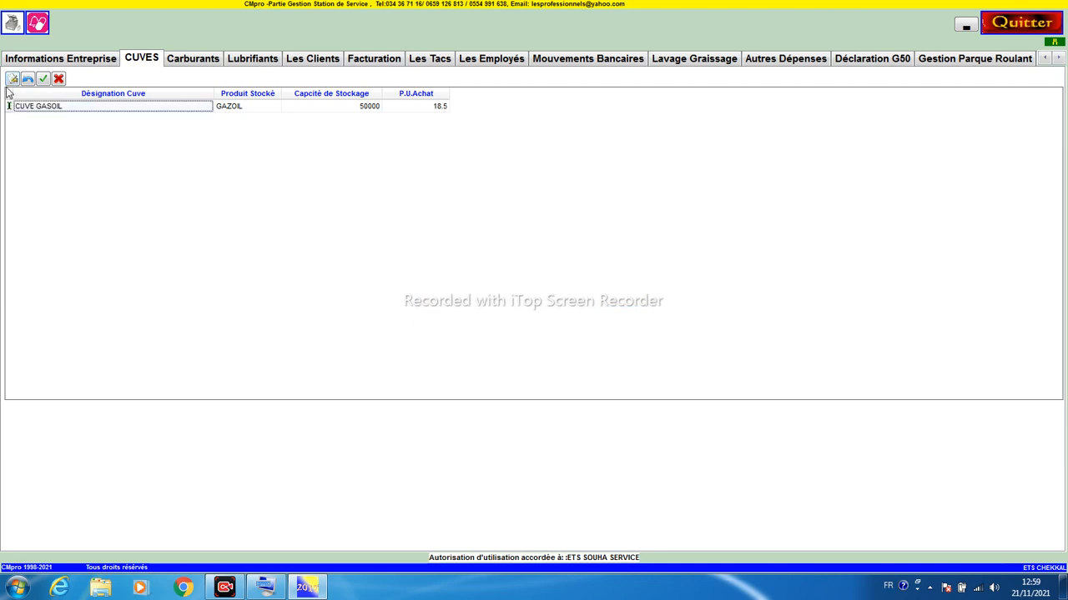
pyautogui.click(13, 79)
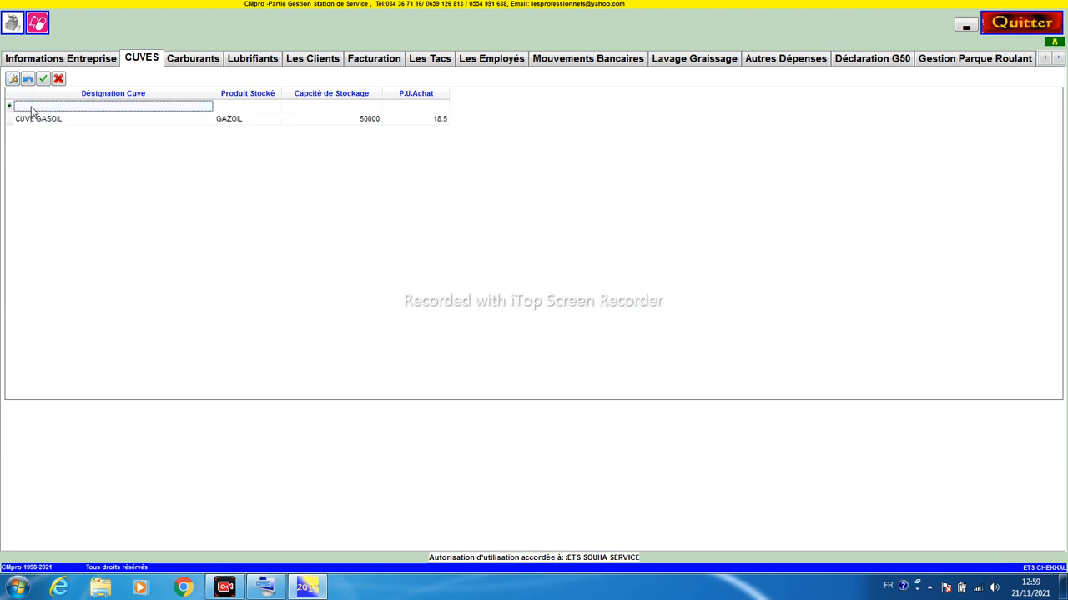
pyautogui.write('CUVE SANS PLOMB')
pyautogui.press('Tab')
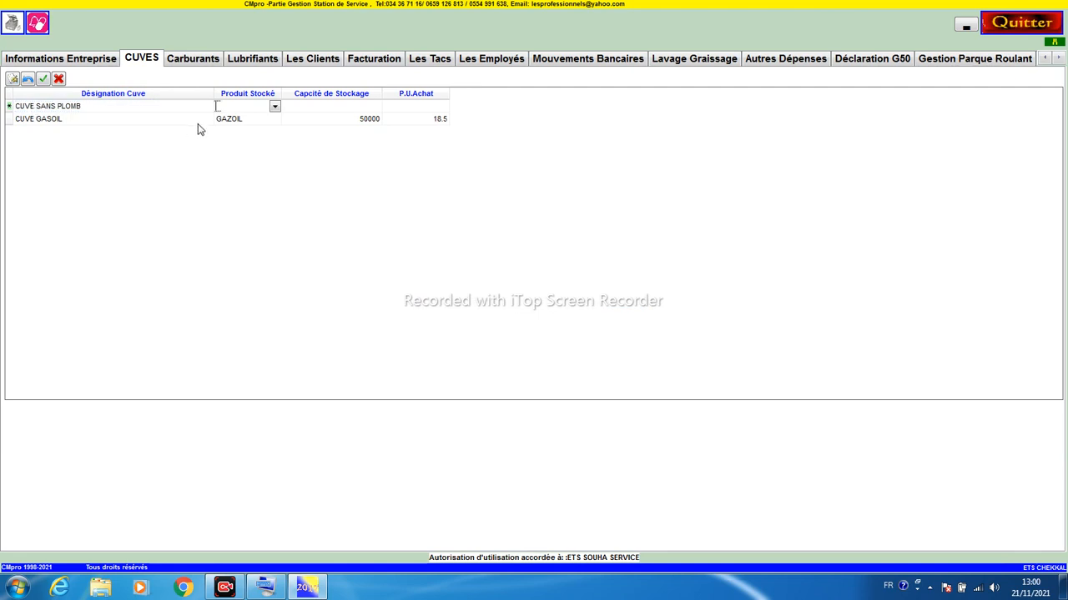
# Give CUVE SANS PLOMB the stored product SANS PLOMB, capacity 25000 and purchase unit price 25, and save it
pyautogui.click(275, 109)
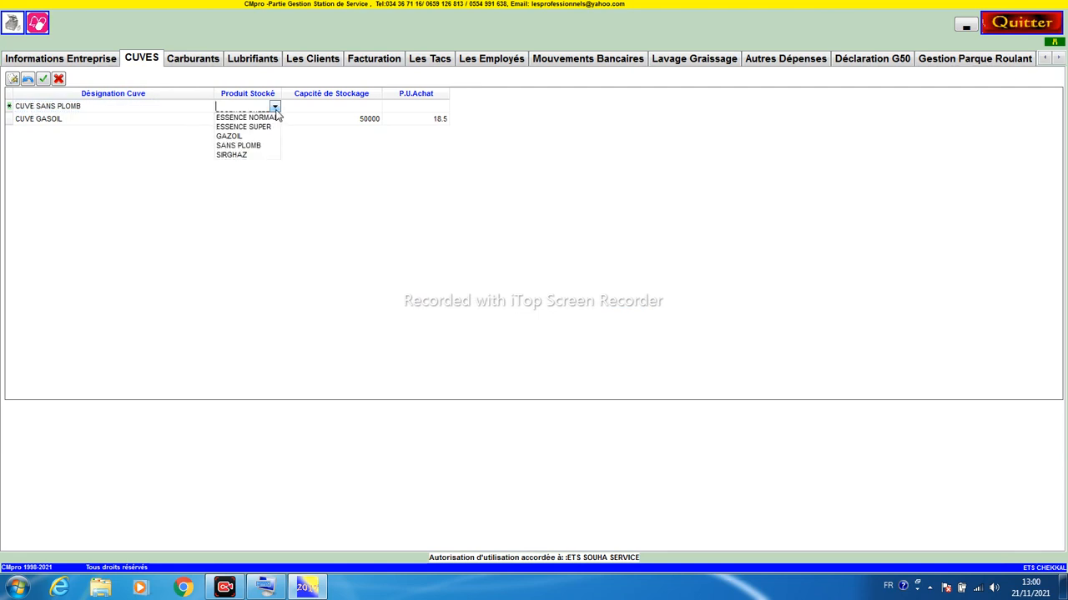
pyautogui.click(246, 146)
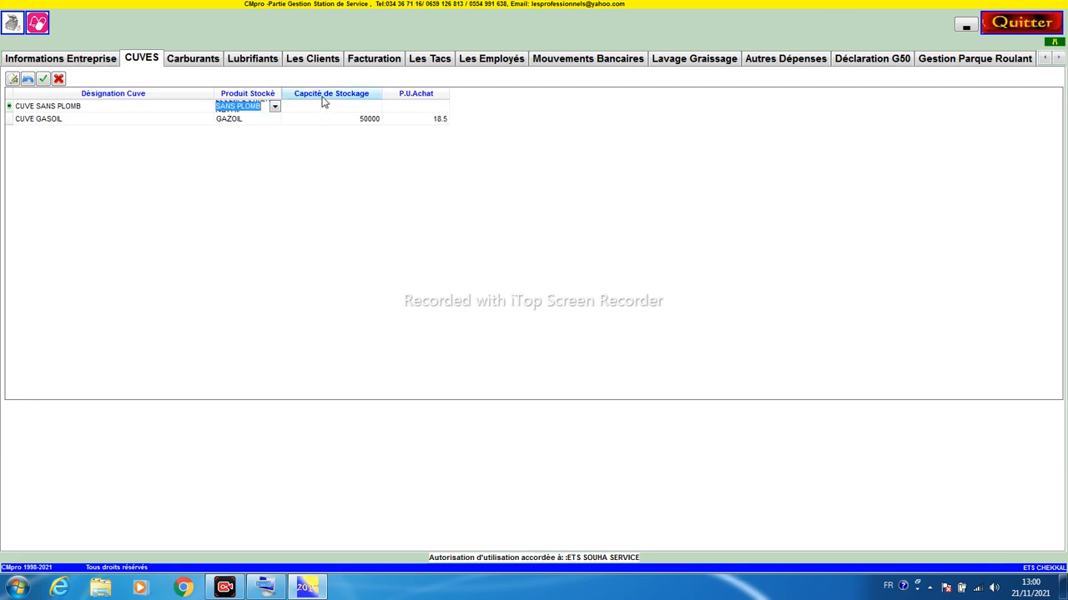
pyautogui.click(325, 108)
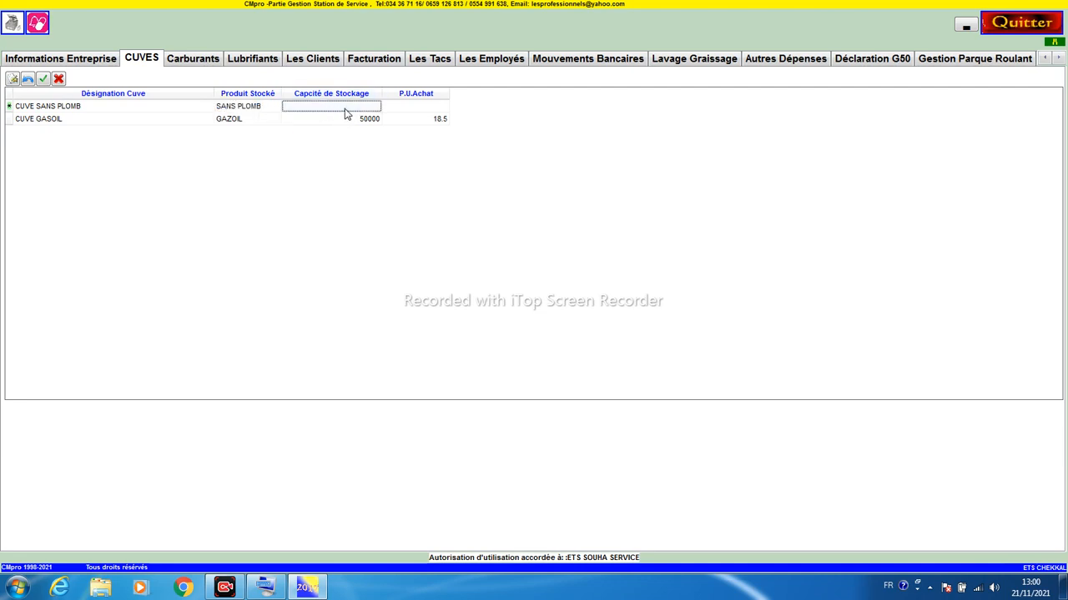
pyautogui.write('25000')
pyautogui.press('Return')
pyautogui.press('Return')
pyautogui.write('25')
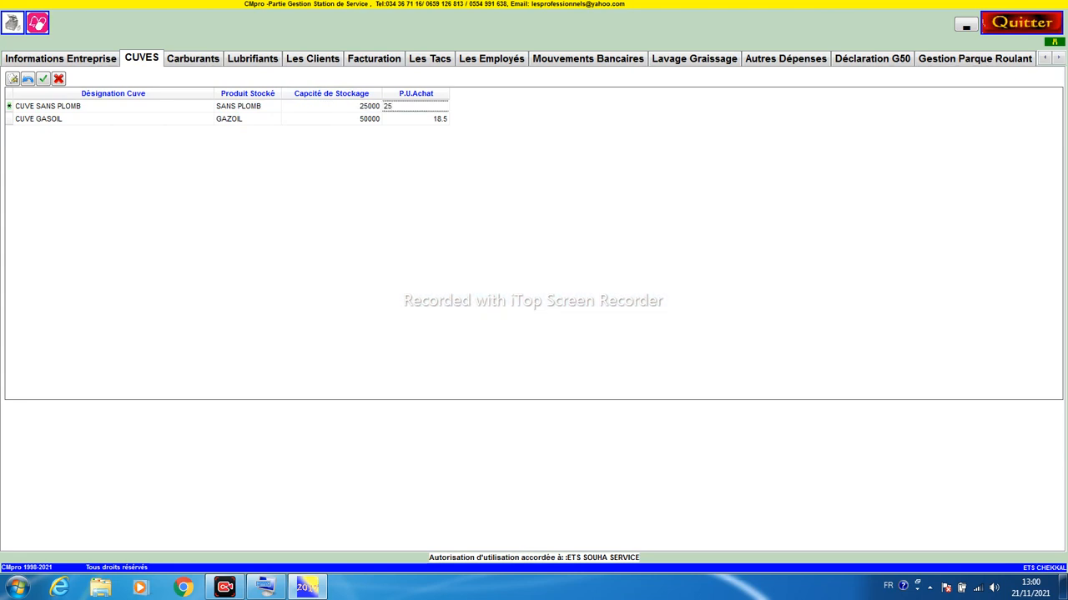
pyautogui.click(43, 79)
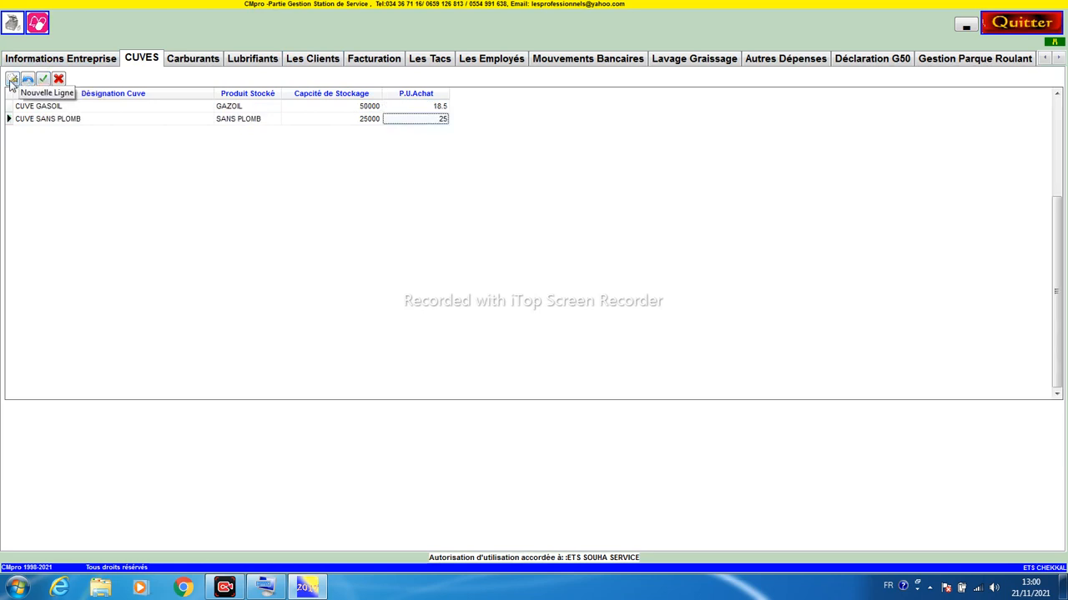
# Add a tank record with the designation CUVE GASOIL 2 and the stored product GAZOIL
pyautogui.click(12, 79)
pyautogui.click(36, 122)
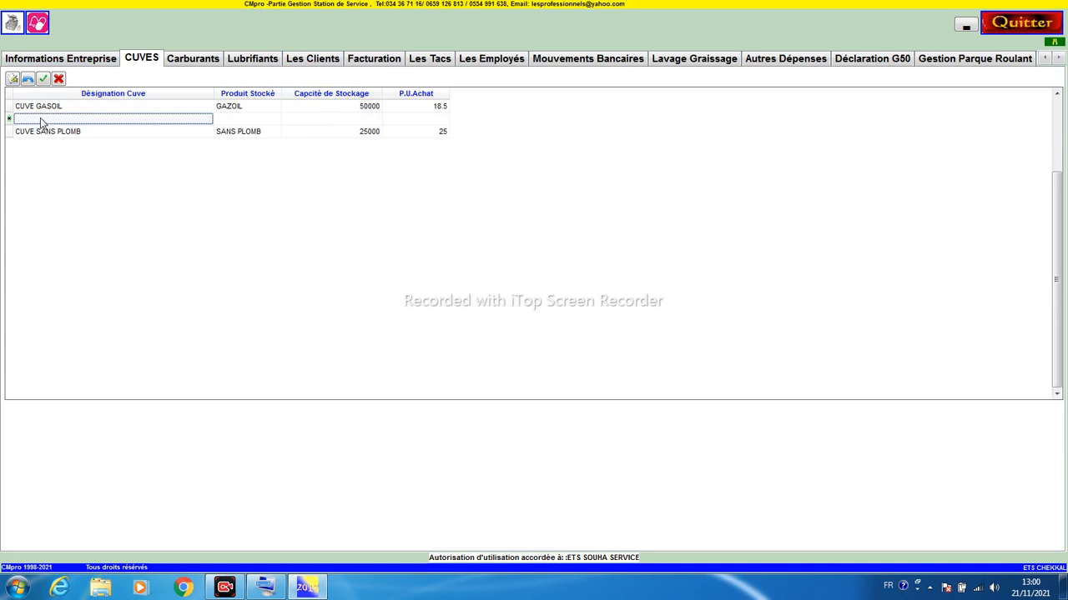
pyautogui.write('CUVE GASOIL 2')
pyautogui.press('Tab')
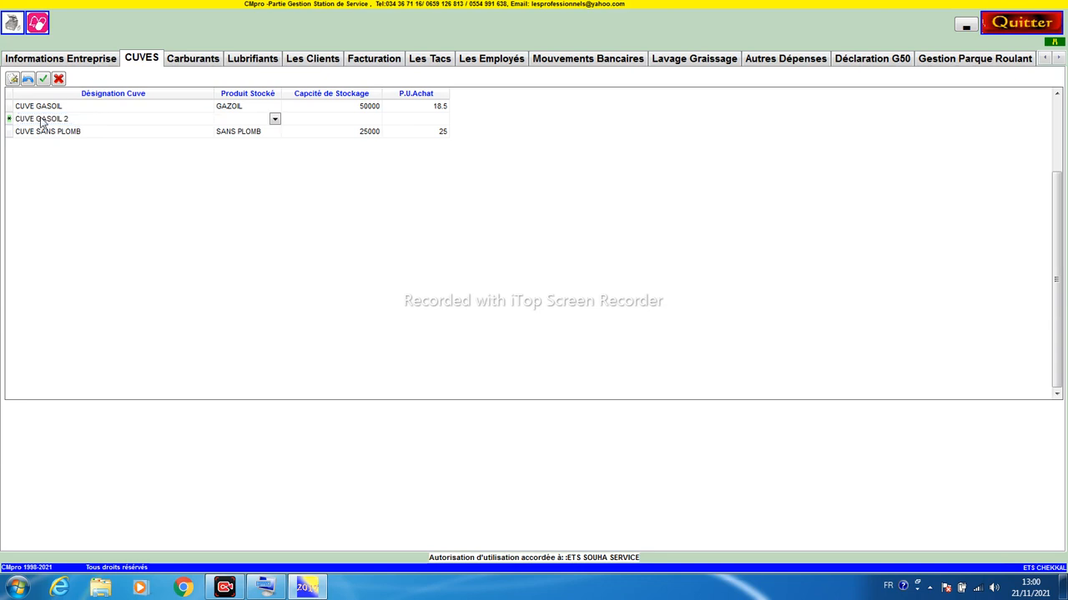
pyautogui.click(274, 120)
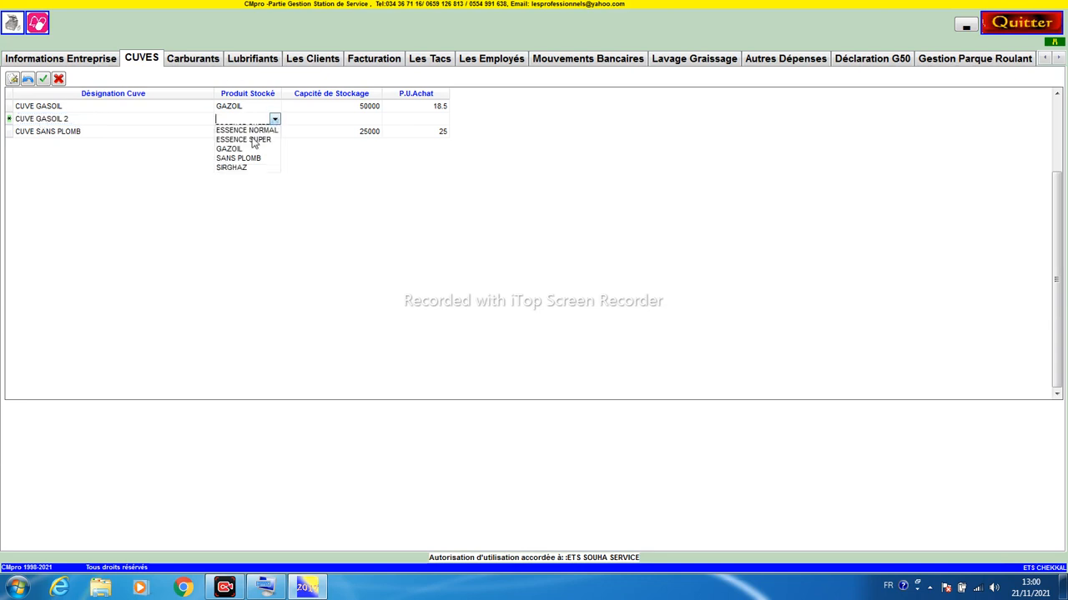
pyautogui.click(242, 149)
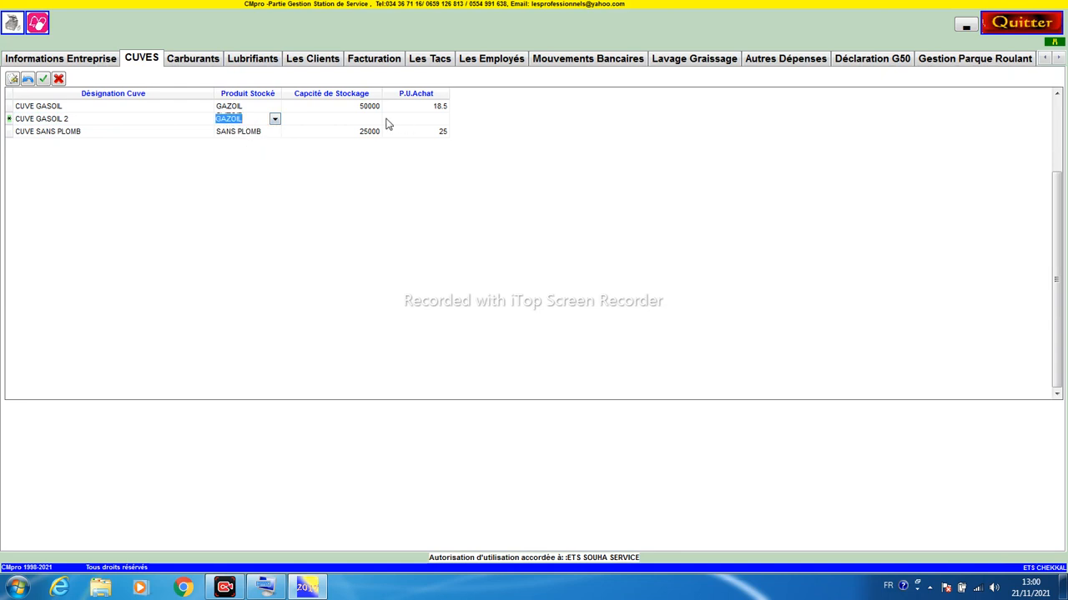
# Set CUVE GASOIL 2's storage capacity to 30000 and purchase unit price to 18.5, and save the record
pyautogui.click(375, 122)
pyautogui.write('30000')
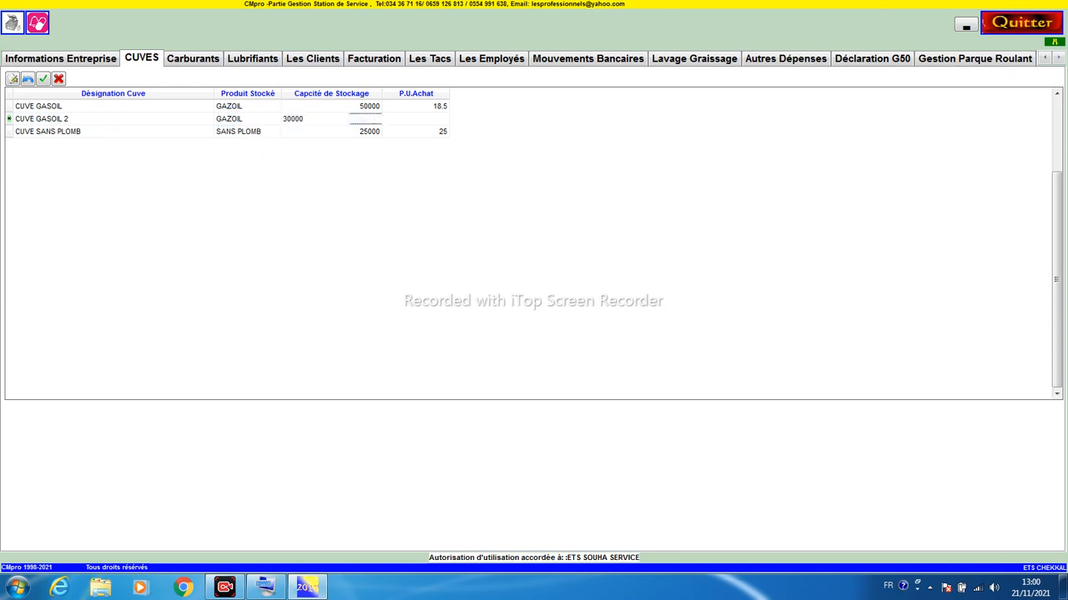
pyautogui.click(439, 119)
pyautogui.write('15')
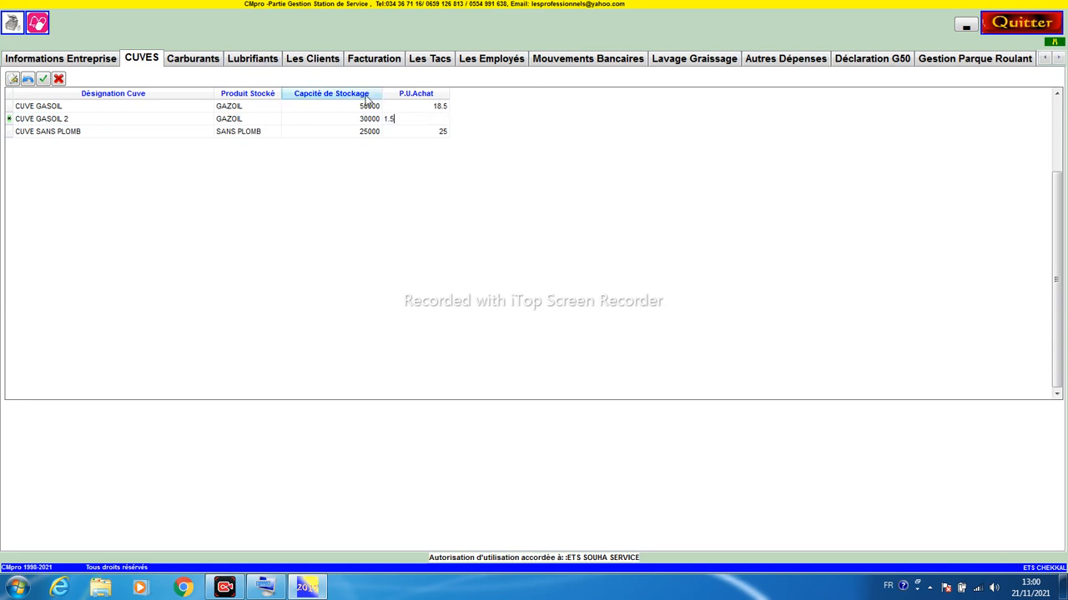
pyautogui.write('8.')
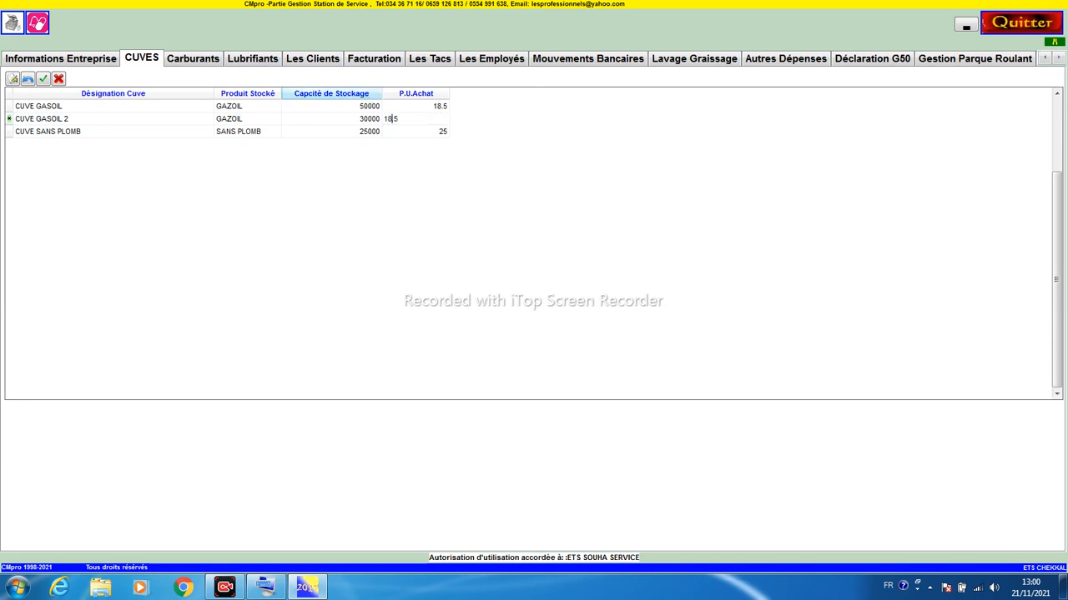
pyautogui.click(43, 80)
# Add a tank record with the designation CUVE SIRGAZ and the stored product SIRGHAZ
pyautogui.click(13, 81)
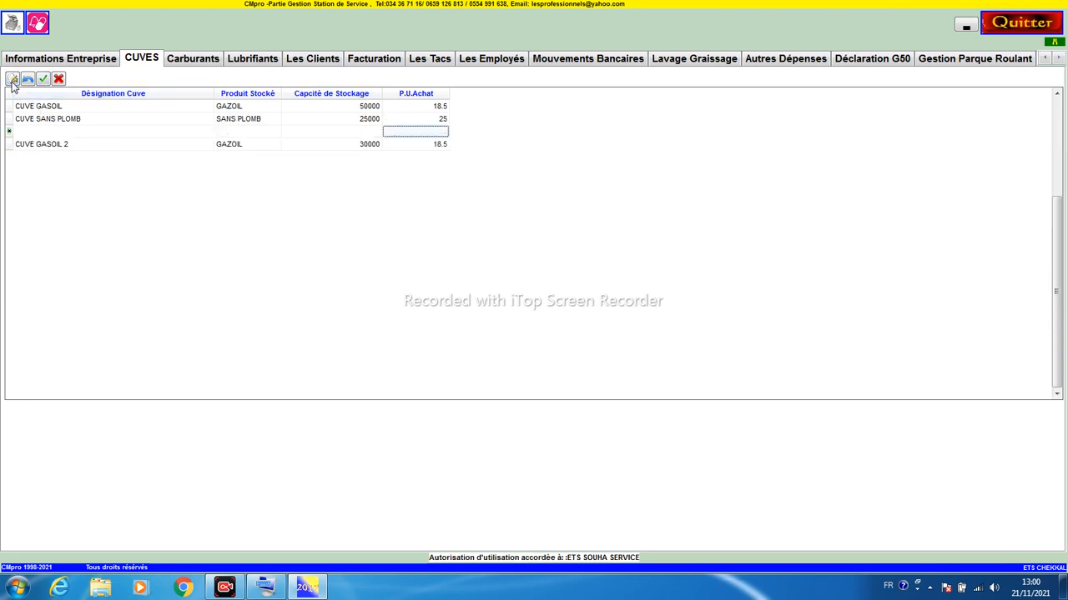
pyautogui.click(36, 136)
pyautogui.write('CUVE SIR')
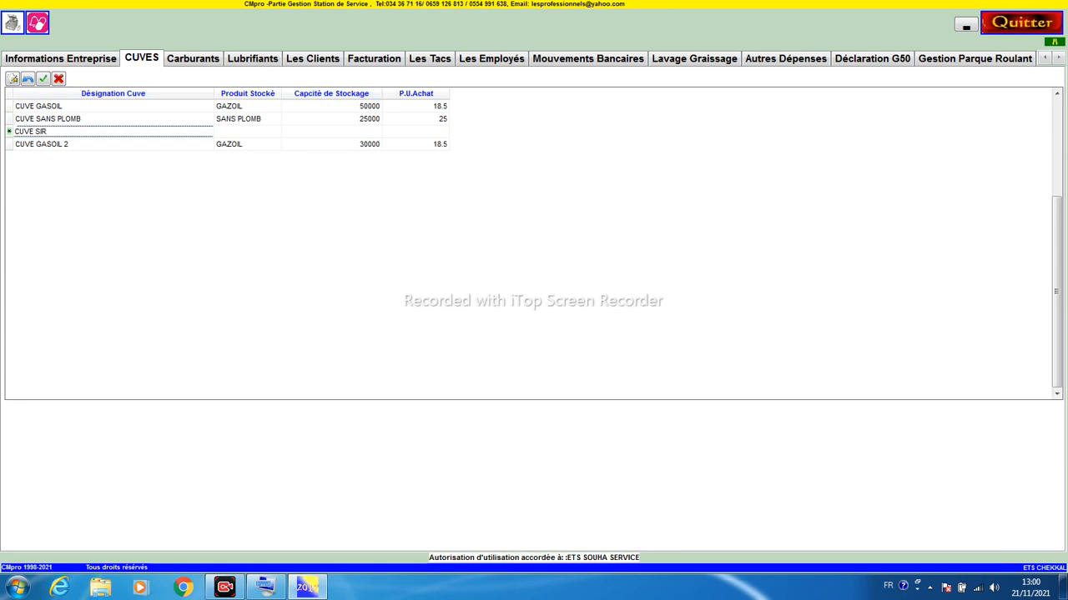
pyautogui.write('GAZ')
pyautogui.press('Tab')
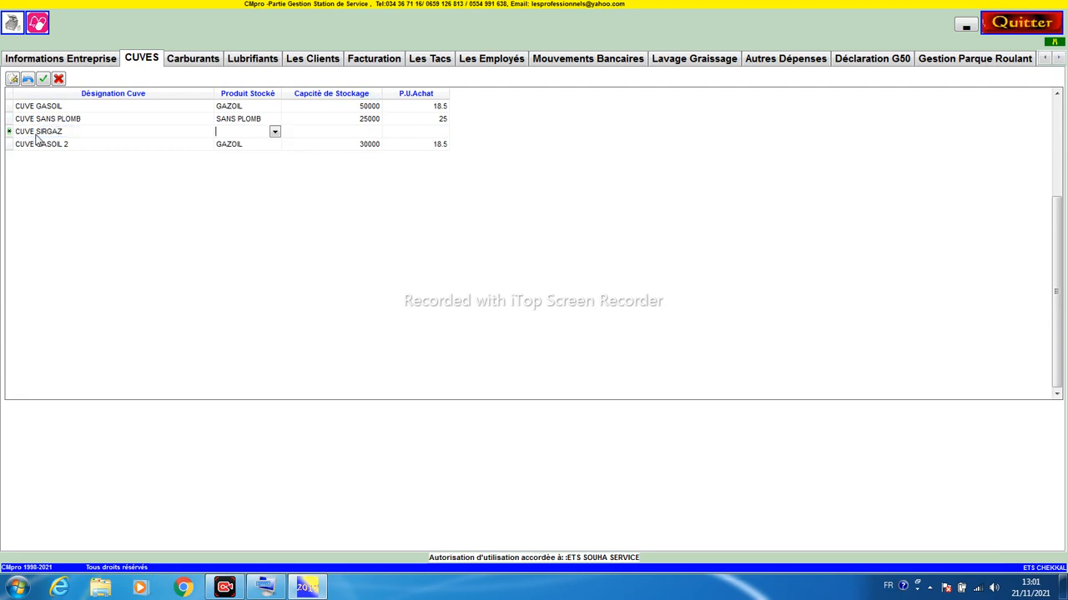
pyautogui.click(275, 131)
pyautogui.click(223, 180)
# Set CUVE SIRGAZ's storage capacity to 35000 and purchase unit price to 9, and save the record
pyautogui.click(351, 134)
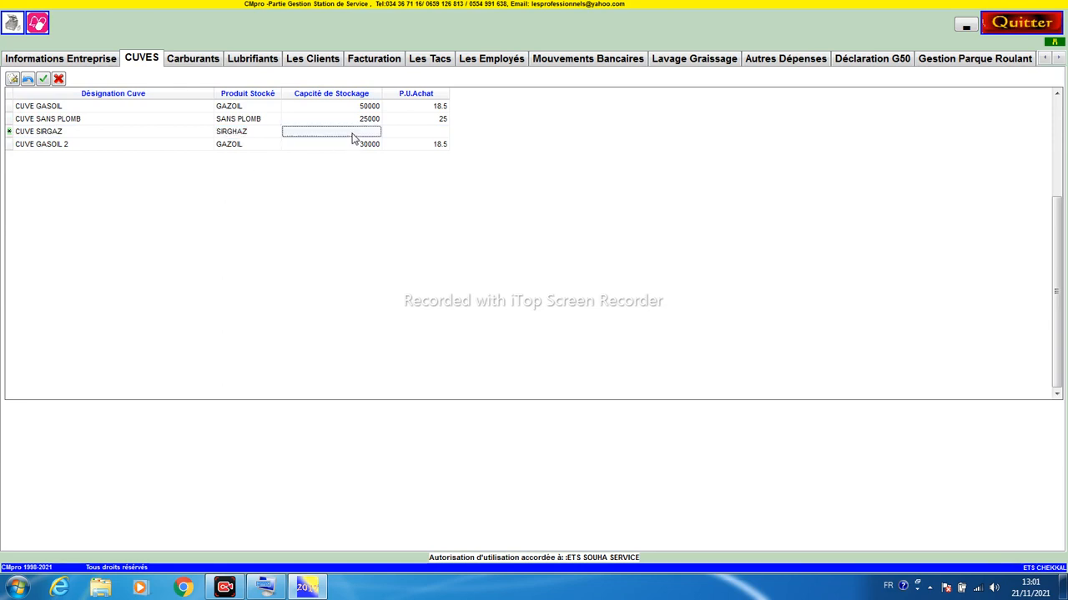
pyautogui.write('35000')
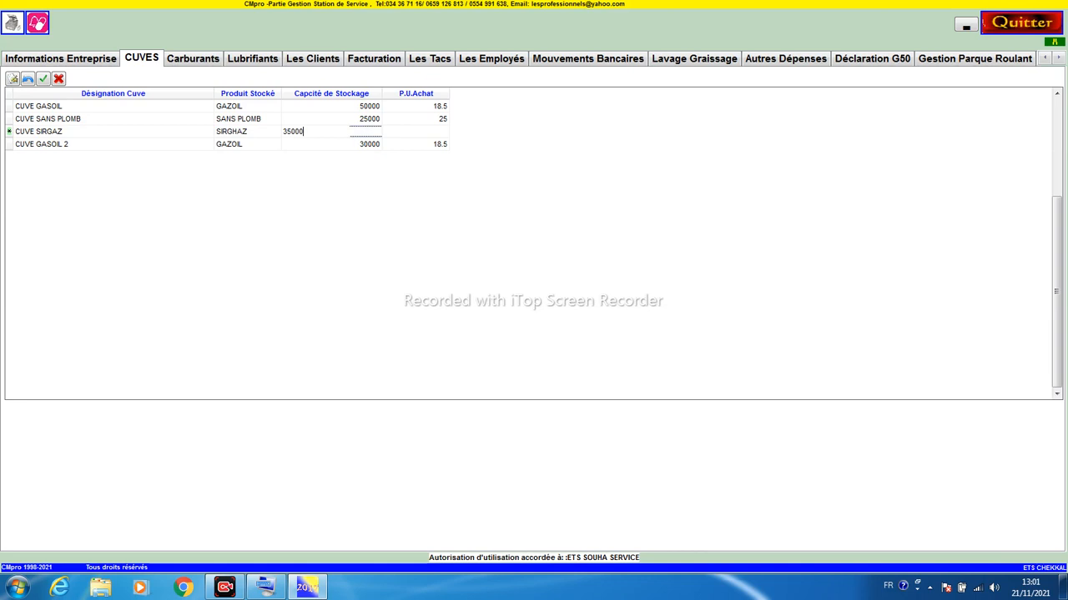
pyautogui.press('Return')
pyautogui.press('Return')
pyautogui.write('9')
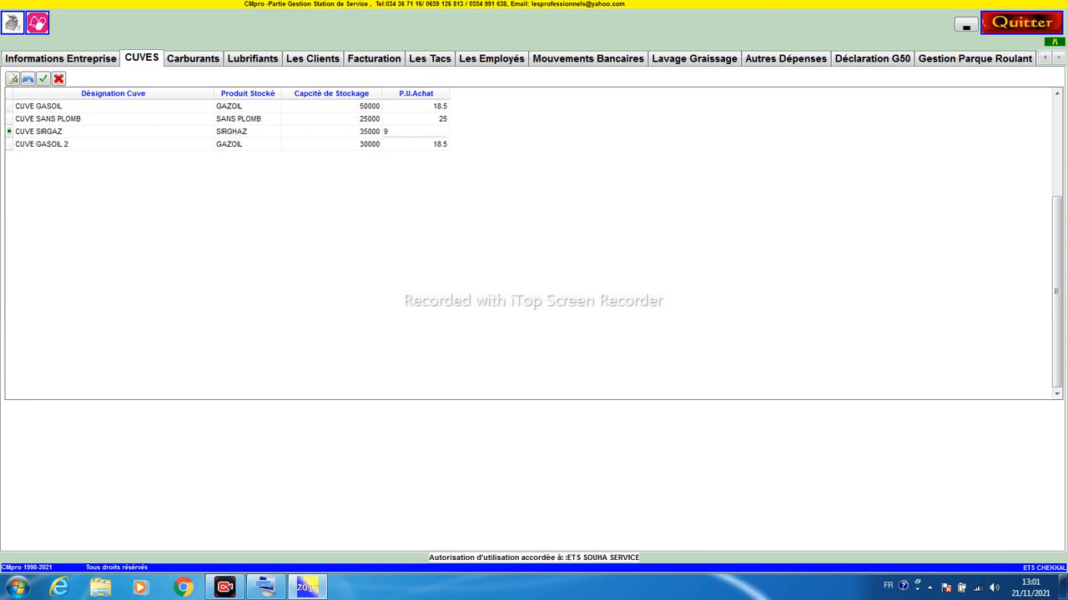
pyautogui.click(42, 80)
# Review the CUVE GASOIL and CUVE GASOIL 2 records in the tank list
pyautogui.click(49, 133)
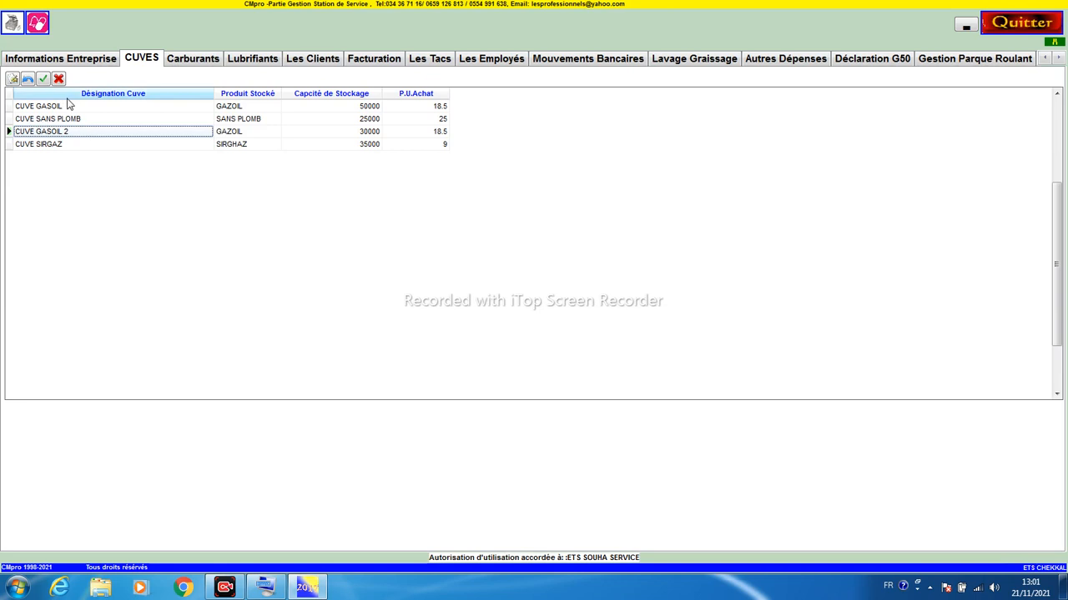
pyautogui.click(65, 106)
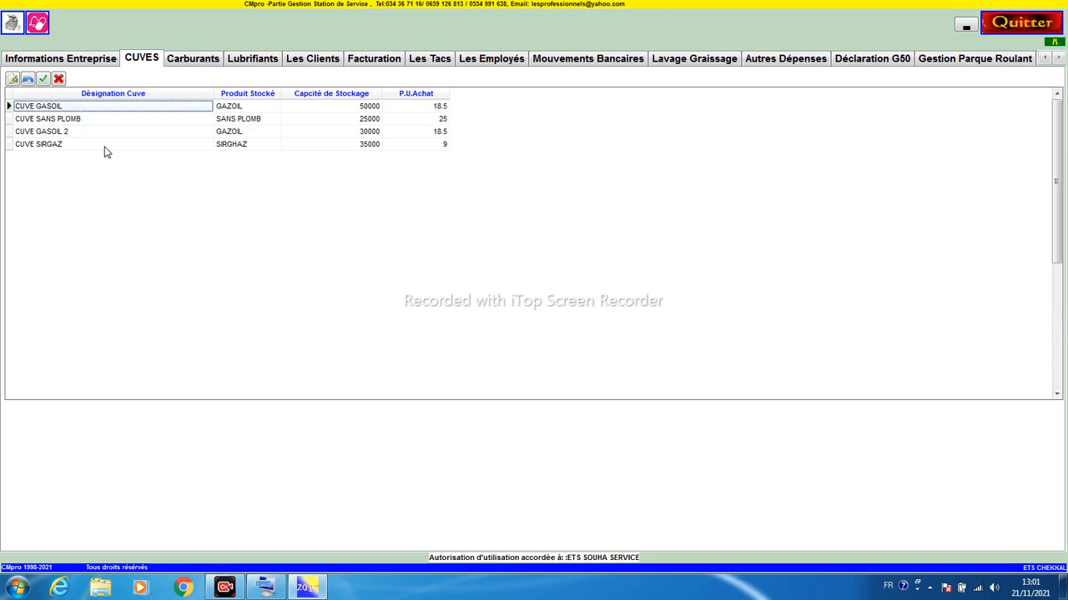
pyautogui.click(121, 131)
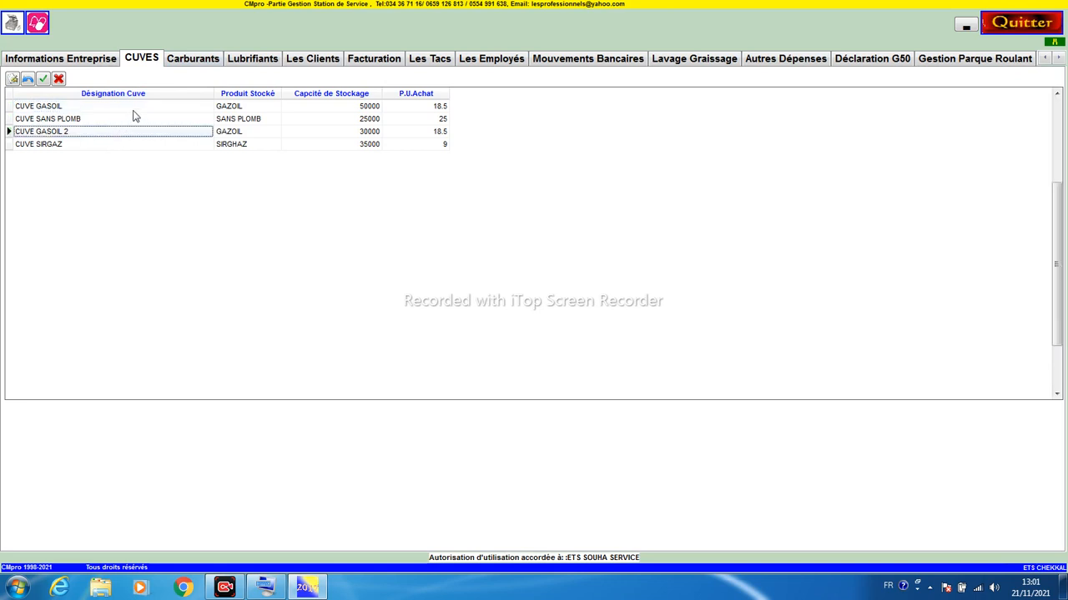
# Open the Carburants entry sheet for 20/11/2021 and examine its counter designation, starting counter and team columns
pyautogui.click(185, 60)
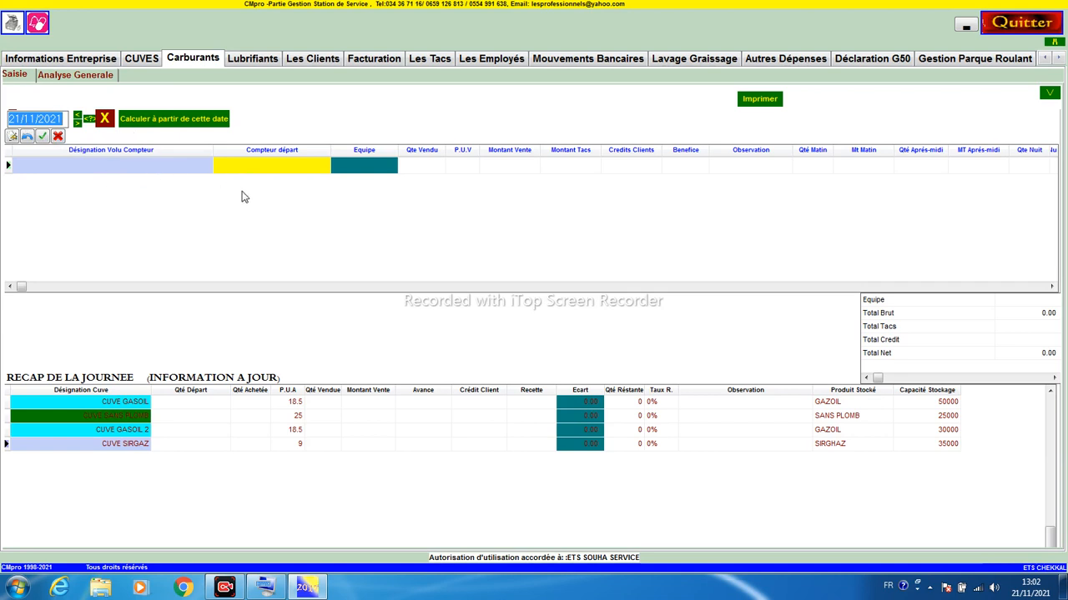
pyautogui.click(77, 119)
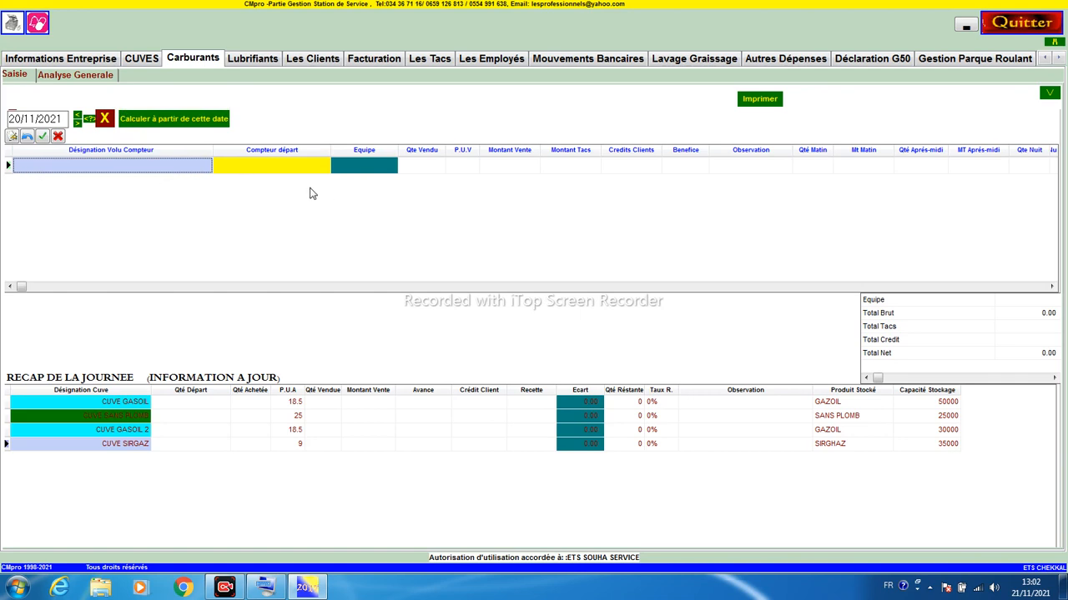
pyautogui.click(114, 167)
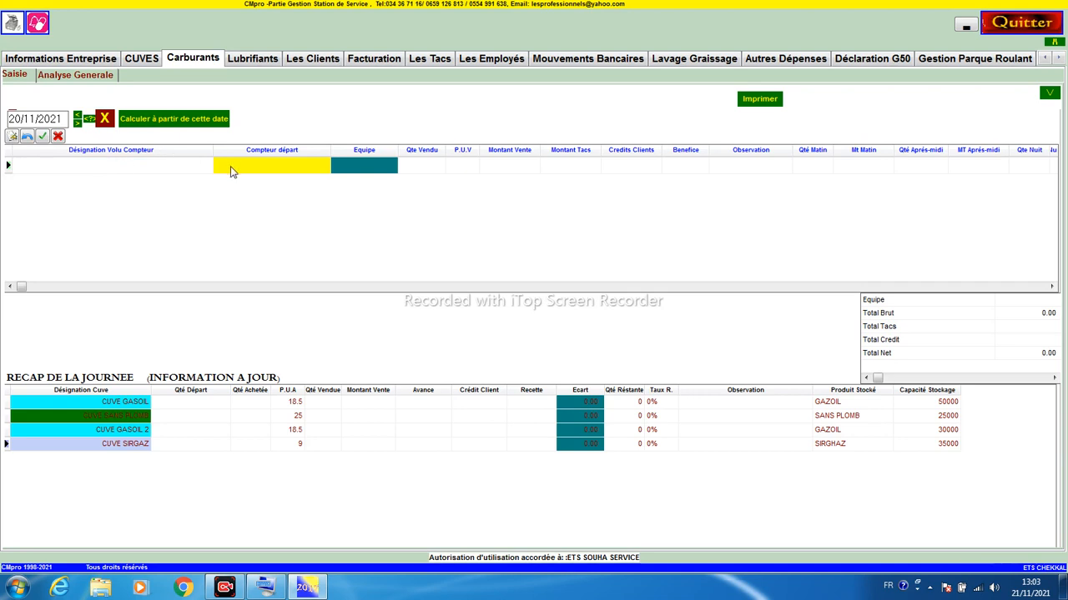
pyautogui.click(349, 169)
pyautogui.click(353, 169)
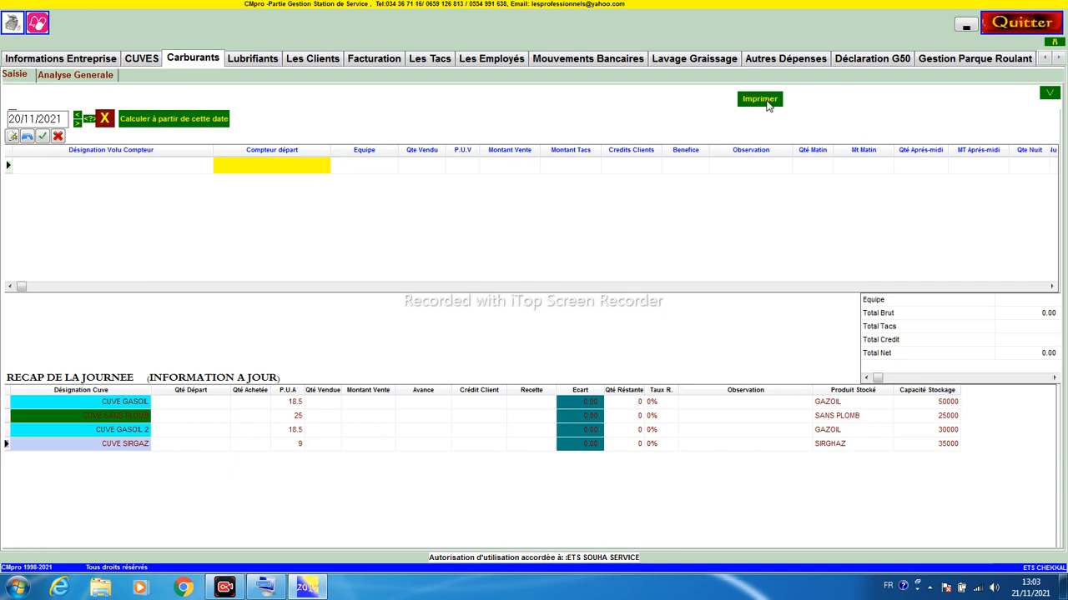
# Configure the Carburants sheet for 3 Equipe and widen the team columns so their headings can be read
pyautogui.click(1050, 98)
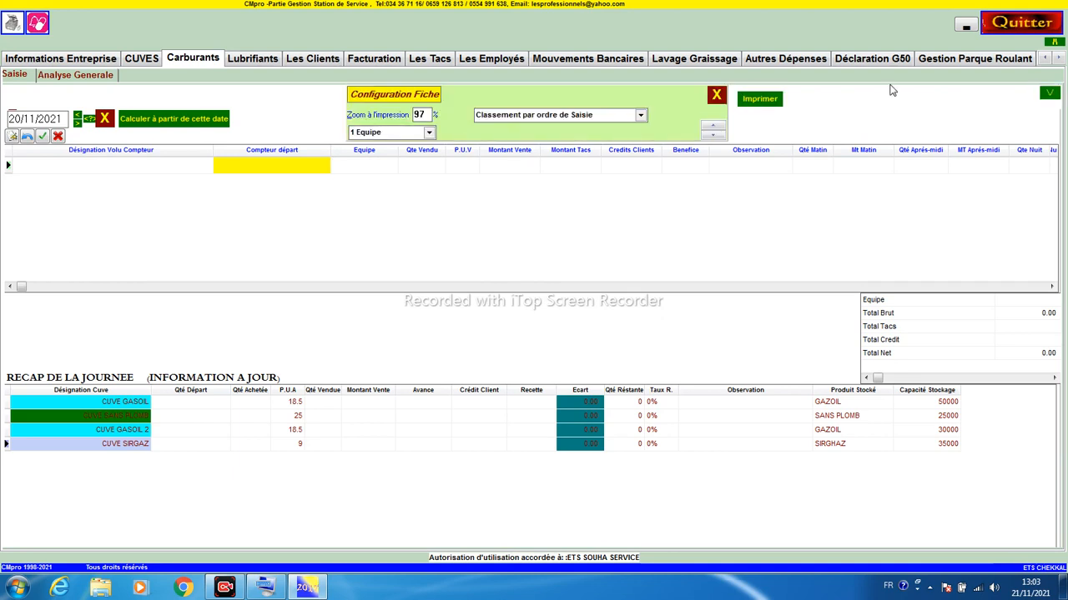
pyautogui.click(430, 133)
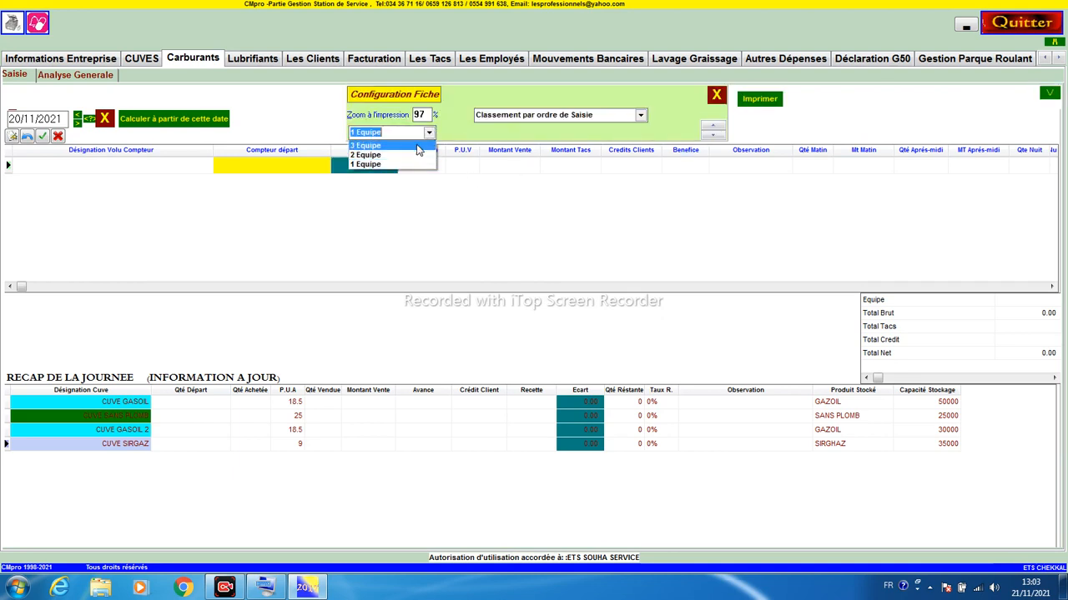
pyautogui.click(371, 151)
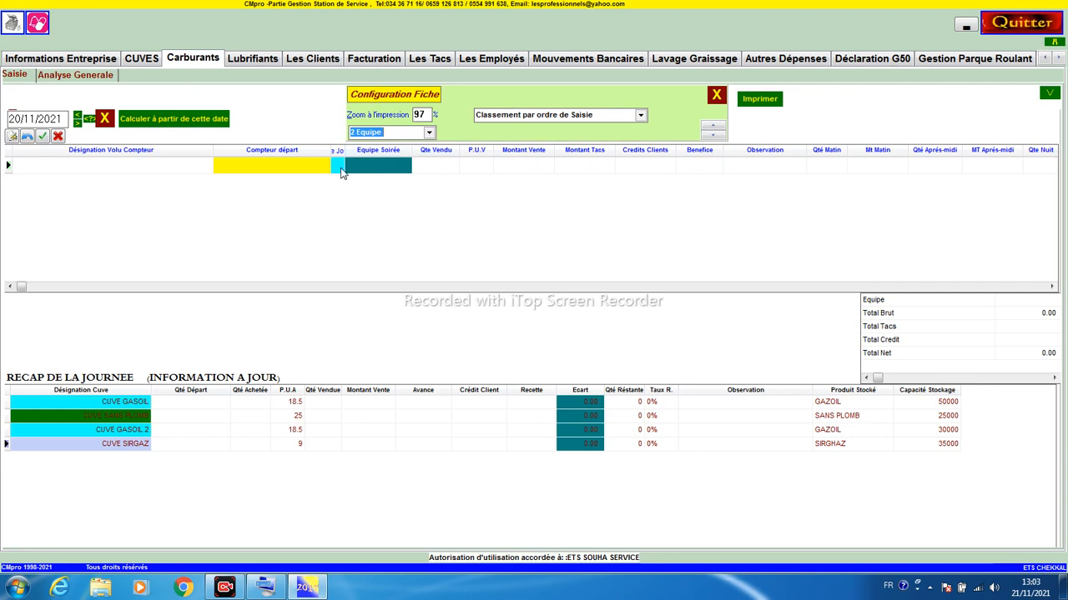
pyautogui.click(429, 135)
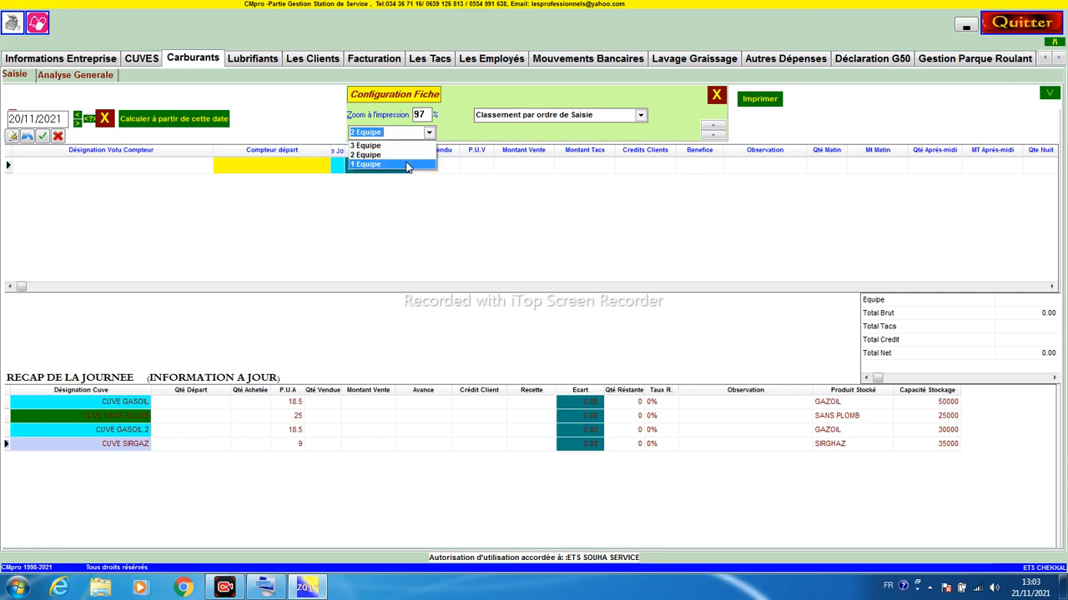
pyautogui.click(408, 145)
pyautogui.click(353, 166)
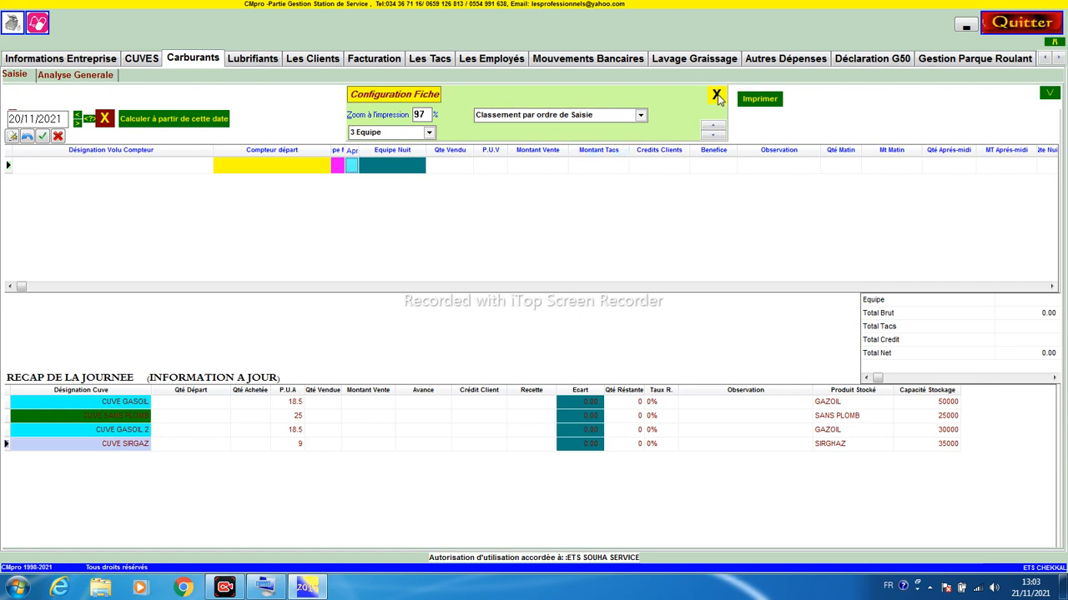
pyautogui.click(713, 96)
pyautogui.moveTo(363, 150); pyautogui.dragTo(444, 153)
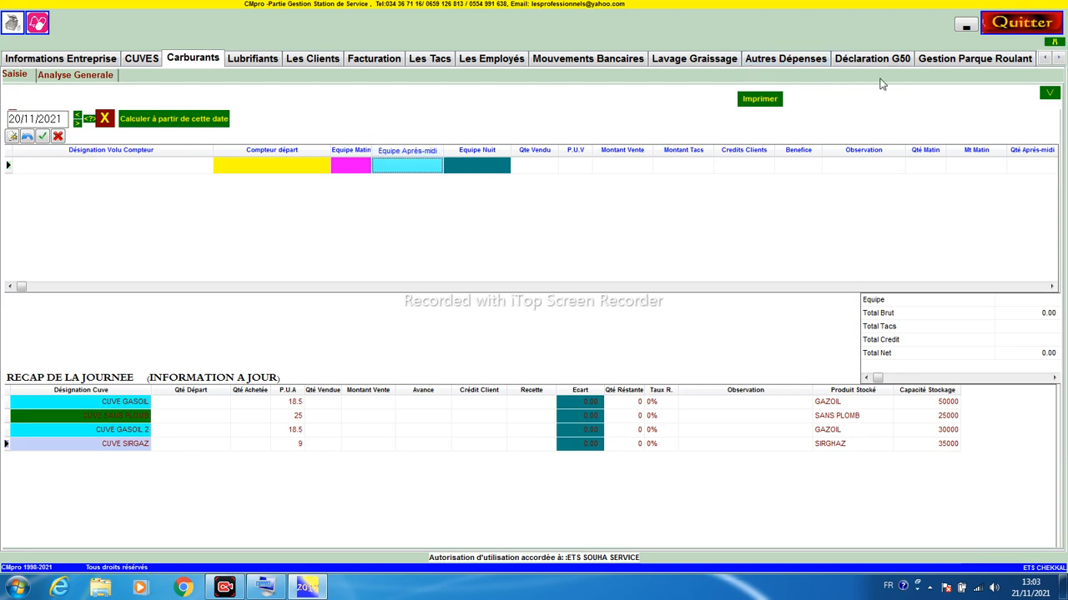
# Set the sheet's row sorting to Classement par ordre de Saisie in the sheet configuration
pyautogui.click(1049, 92)
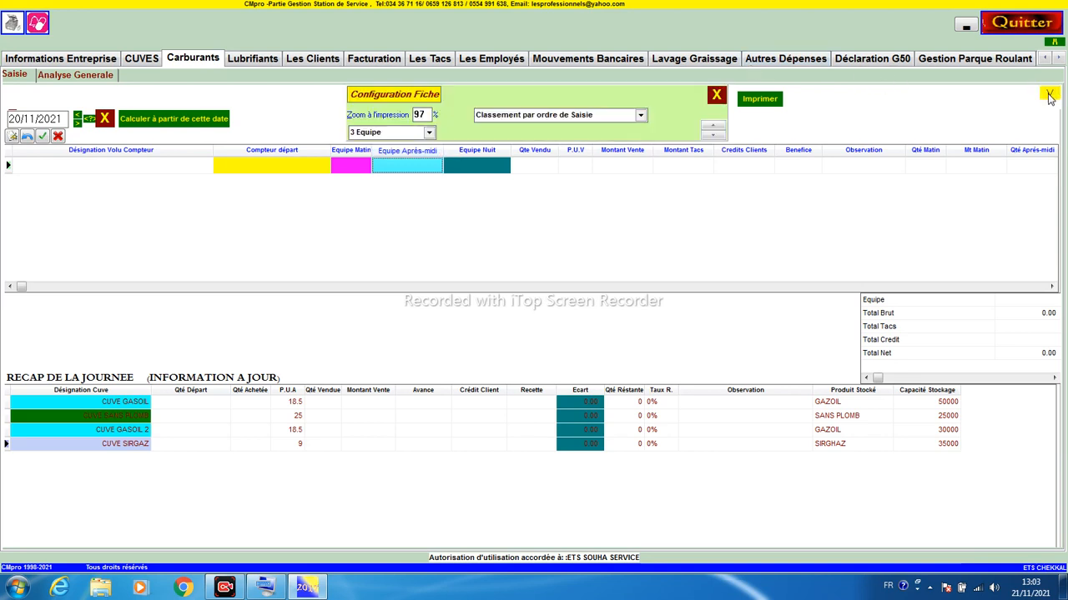
pyautogui.click(640, 116)
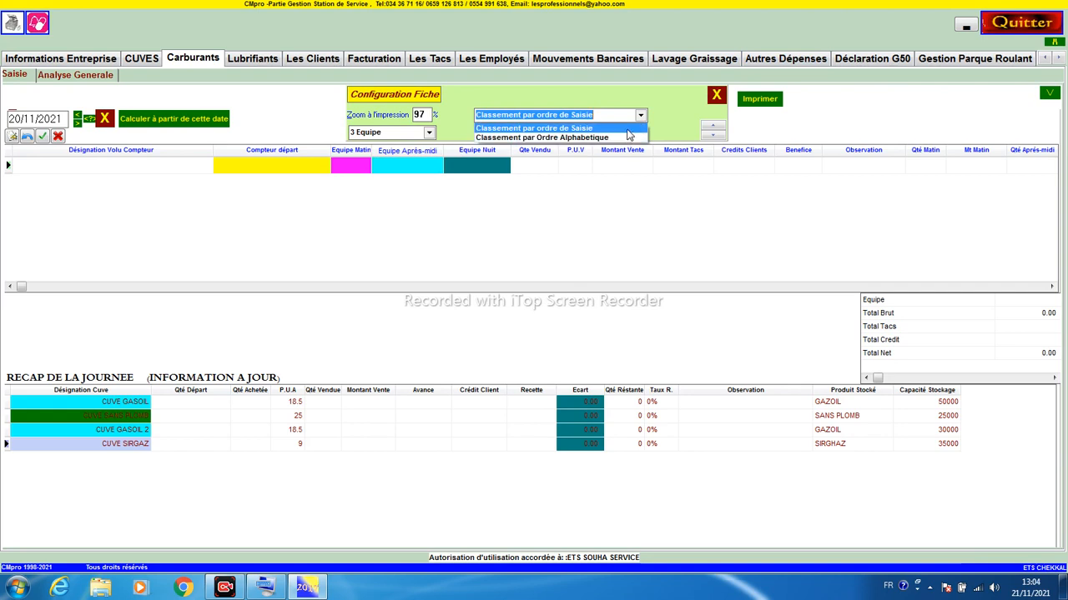
pyautogui.click(627, 131)
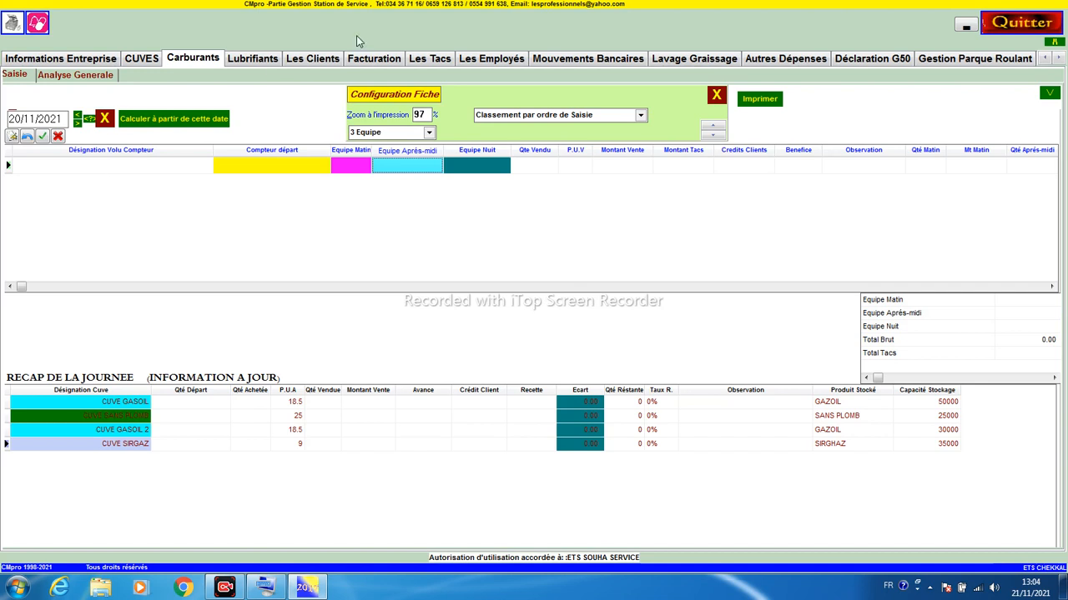
# Increase the height of the counter entry grid above the daily recap and close the sheet configuration
pyautogui.click(713, 135)
pyautogui.click(713, 137)
pyautogui.click(713, 137)
pyautogui.click(713, 137)
pyautogui.click(714, 136)
pyautogui.click(713, 137)
pyautogui.click(713, 136)
pyautogui.click(713, 137)
pyautogui.click(713, 136)
pyautogui.click(713, 137)
pyautogui.click(713, 137)
pyautogui.click(713, 137)
pyautogui.click(713, 137)
pyautogui.click(714, 137)
pyautogui.click(714, 129)
pyautogui.click(715, 129)
pyautogui.click(715, 130)
pyautogui.click(715, 129)
pyautogui.click(715, 97)
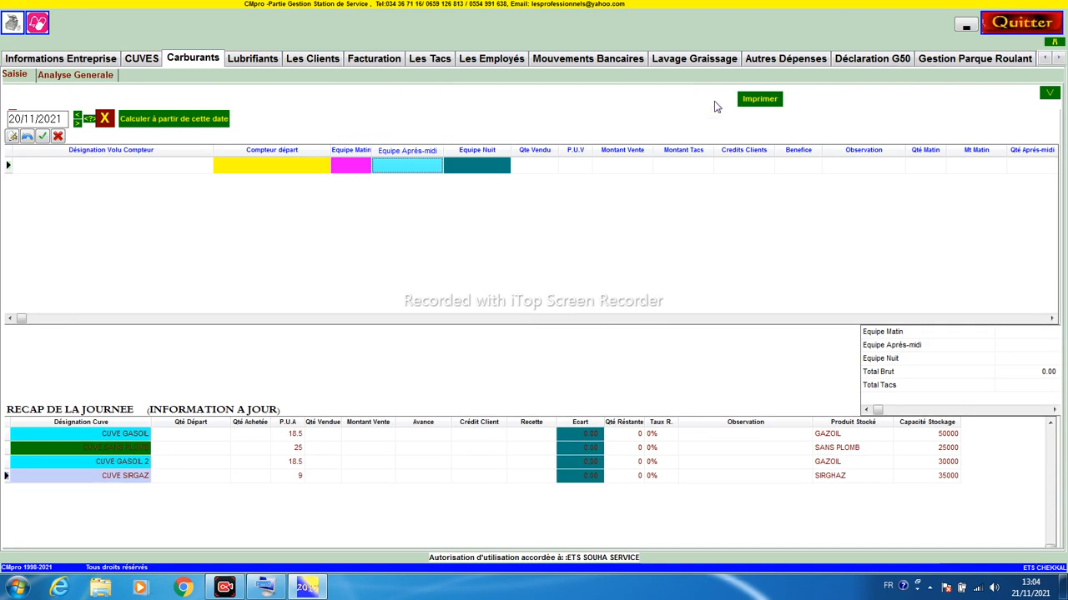
# Add a counter row to the sheet and assign it to the CUVE GASOIL tank
pyautogui.click(13, 136)
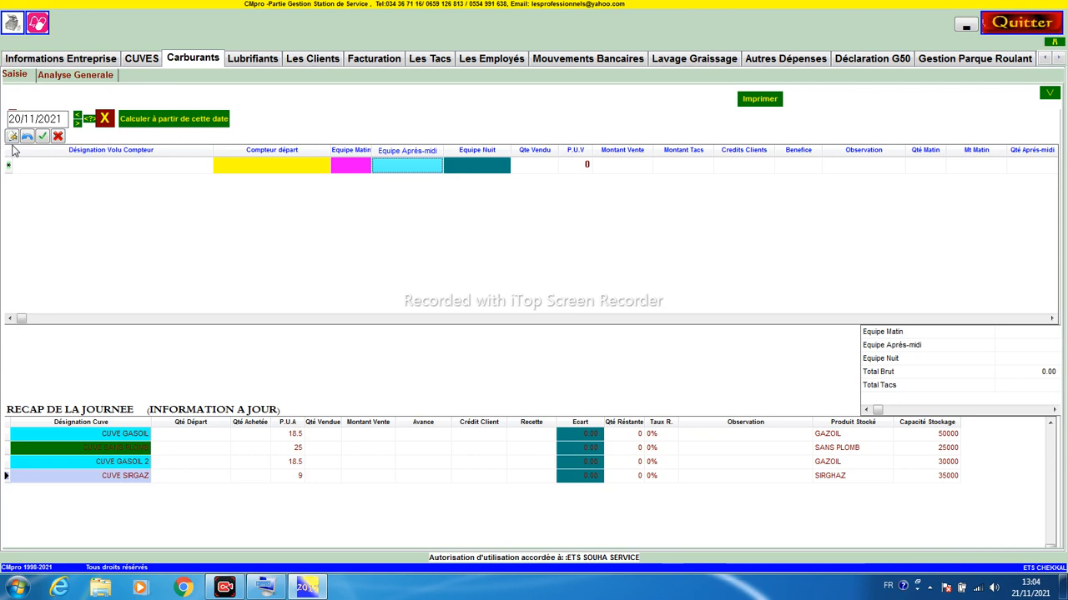
pyautogui.click(48, 171)
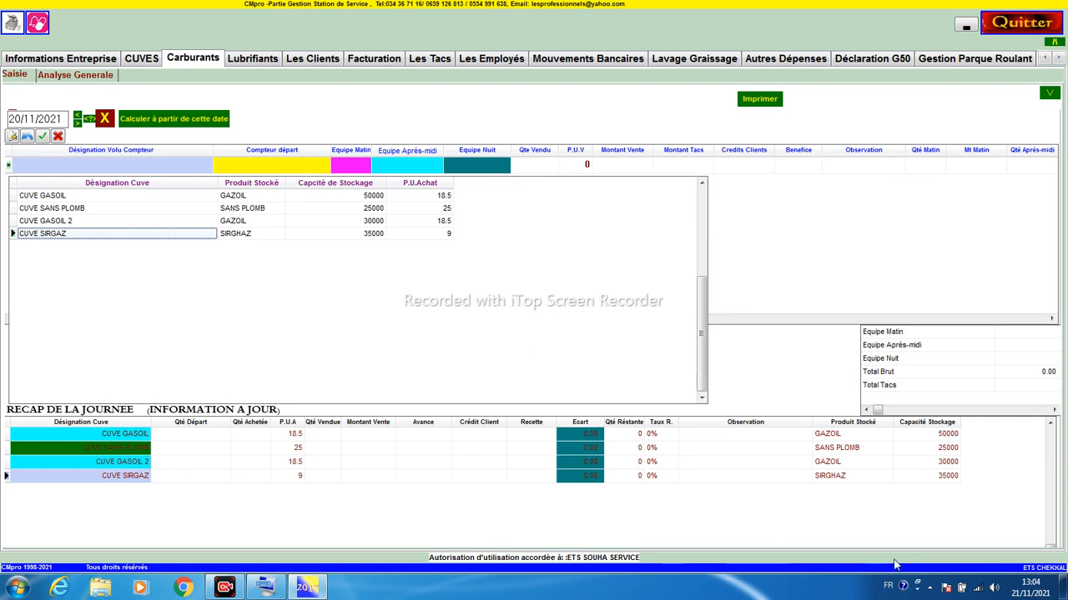
pyautogui.click(81, 210)
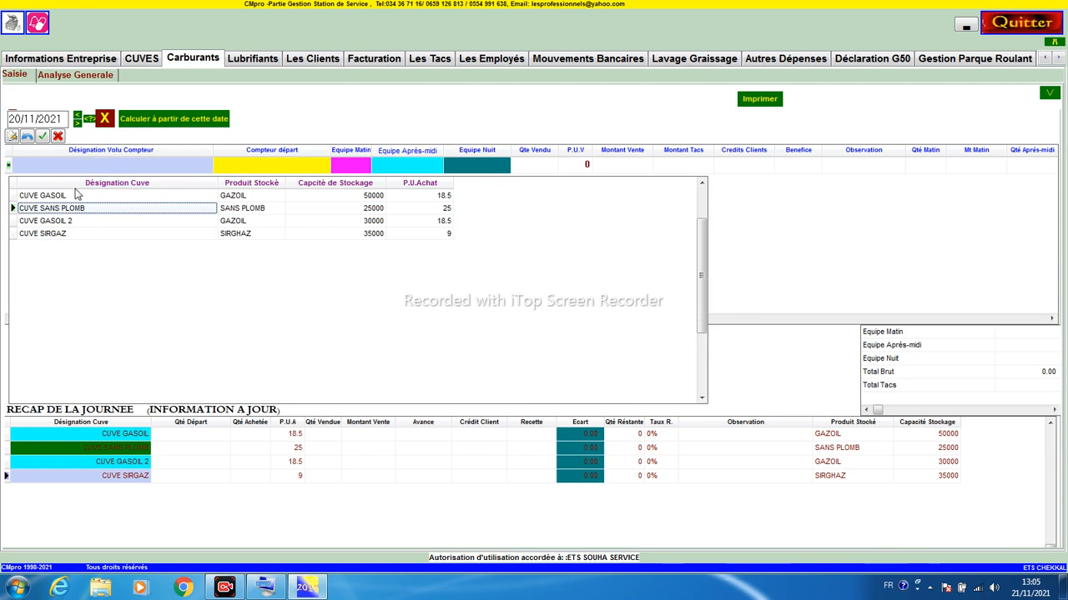
pyautogui.click(95, 234)
pyautogui.click(63, 197)
pyautogui.click(233, 201)
pyautogui.click(61, 197)
pyautogui.click(64, 221)
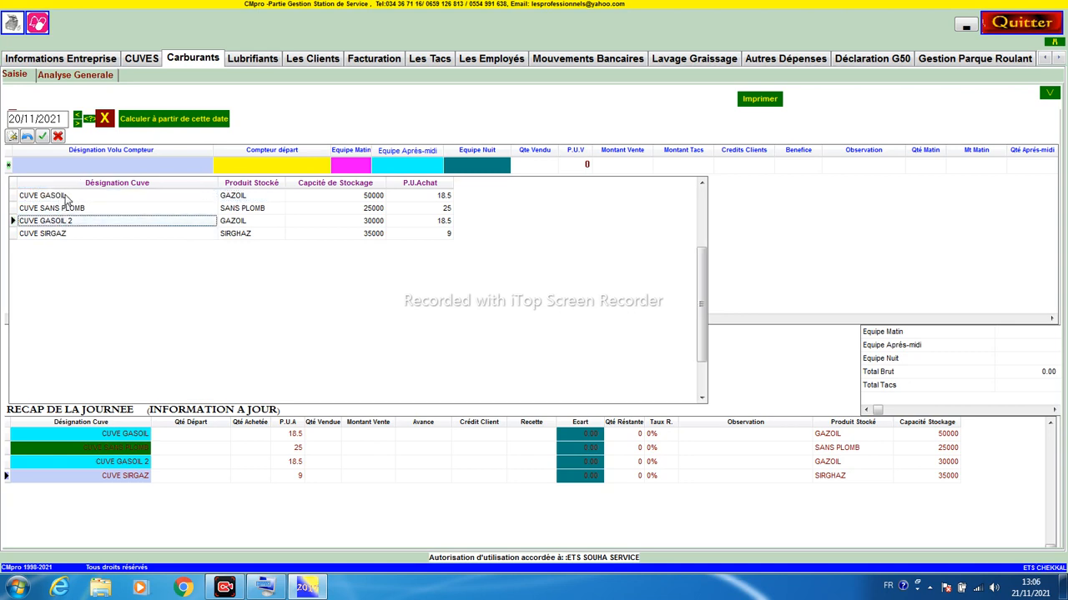
pyautogui.doubleClick(65, 196)
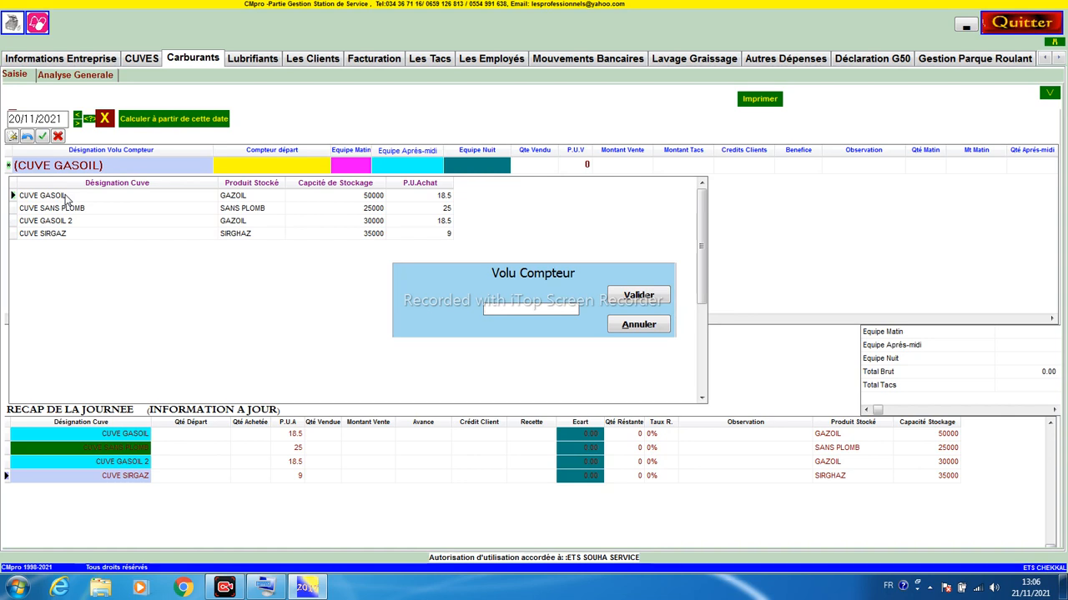
# Name the new counter 1ER VOLU COMPTEUR and validate the name
pyautogui.write('1ER VOLU ')
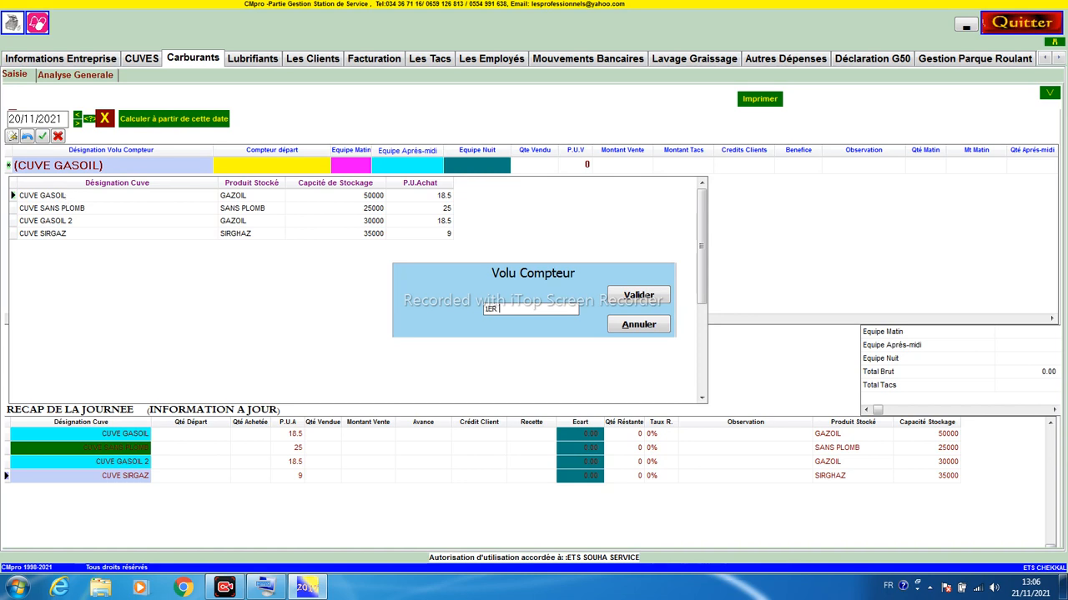
pyautogui.write('COMPTEMEUR')
pyautogui.hotkey('shift', 'Left')
pyautogui.hotkey('shift', 'Left')
pyautogui.hotkey('shift', 'Left')
pyautogui.hotkey('shift', 'Left')
pyautogui.press('BackSpace')
pyautogui.write('UR')
pyautogui.press('Return')
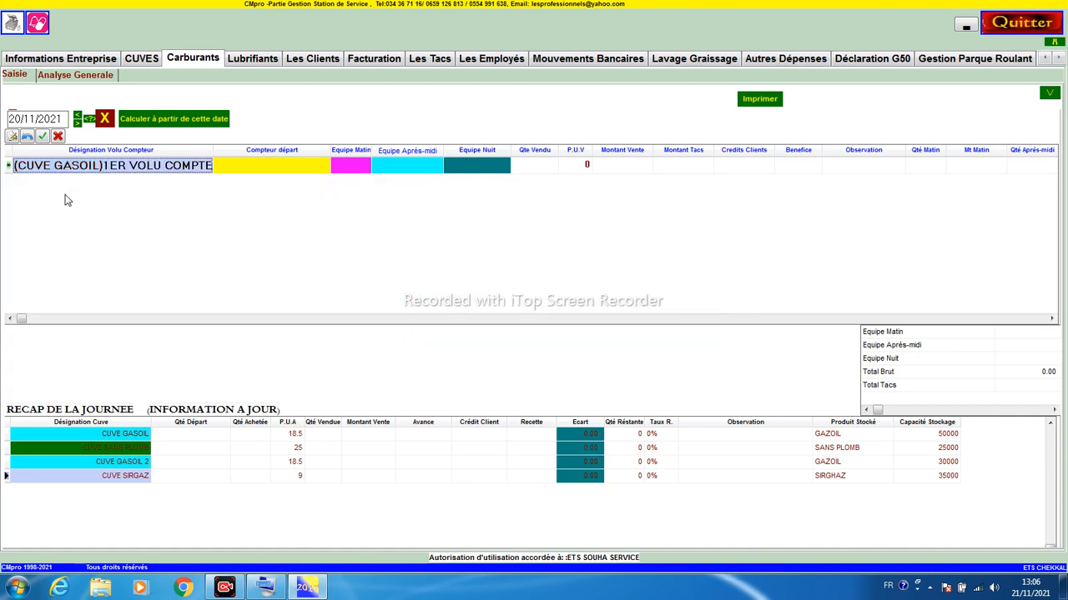
# Examine the full designation text of the first CUVE GASOIL counter
pyautogui.click(55, 172)
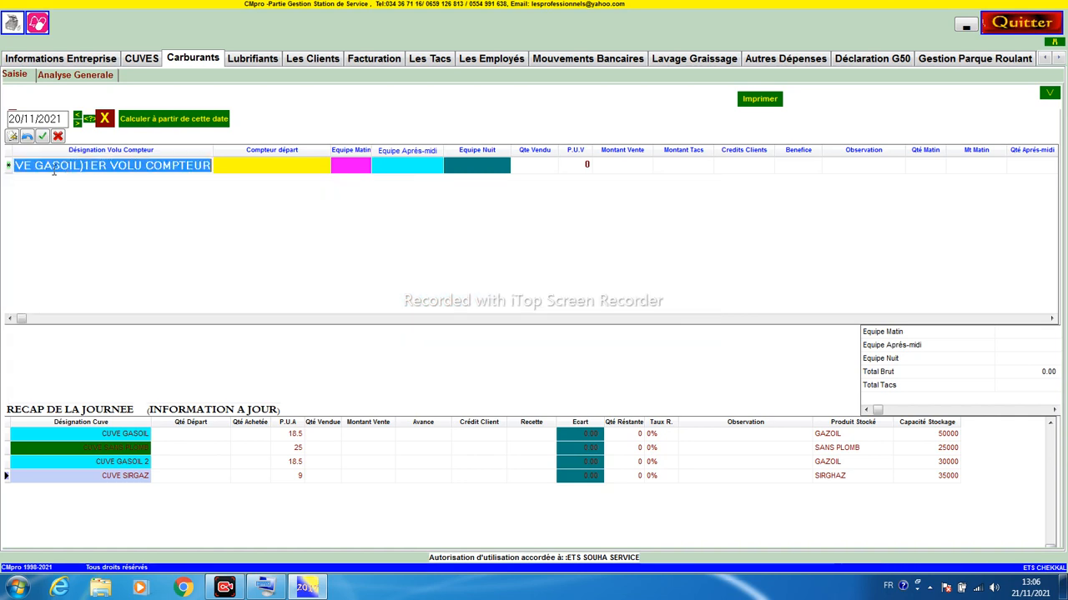
pyautogui.press('Left')
pyautogui.press('Left')
pyautogui.press('Left')
pyautogui.press('Left')
pyautogui.press('Left')
pyautogui.press('Left')
pyautogui.press('Left')
pyautogui.press('Left')
pyautogui.press('Left')
pyautogui.press('Left')
pyautogui.press('Left')
pyautogui.press('Left')
pyautogui.press('Left')
pyautogui.press('Left')
pyautogui.press('Left')
pyautogui.press('Left')
pyautogui.press('Left')
pyautogui.press('Left')
pyautogui.press('Left')
pyautogui.press('Left')
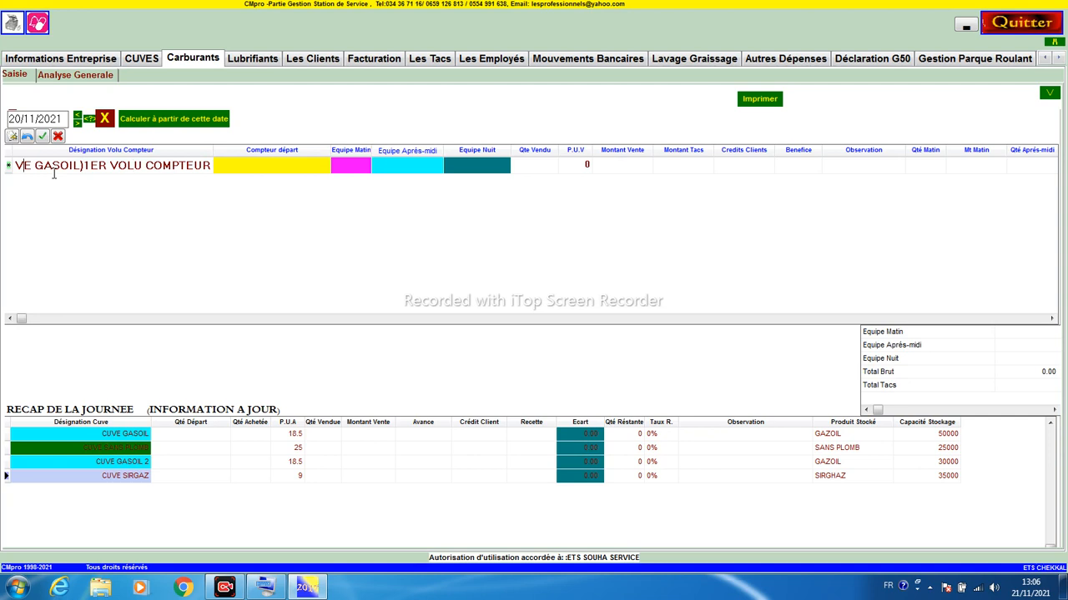
pyautogui.press('Right')
pyautogui.press('Right')
pyautogui.press('Right')
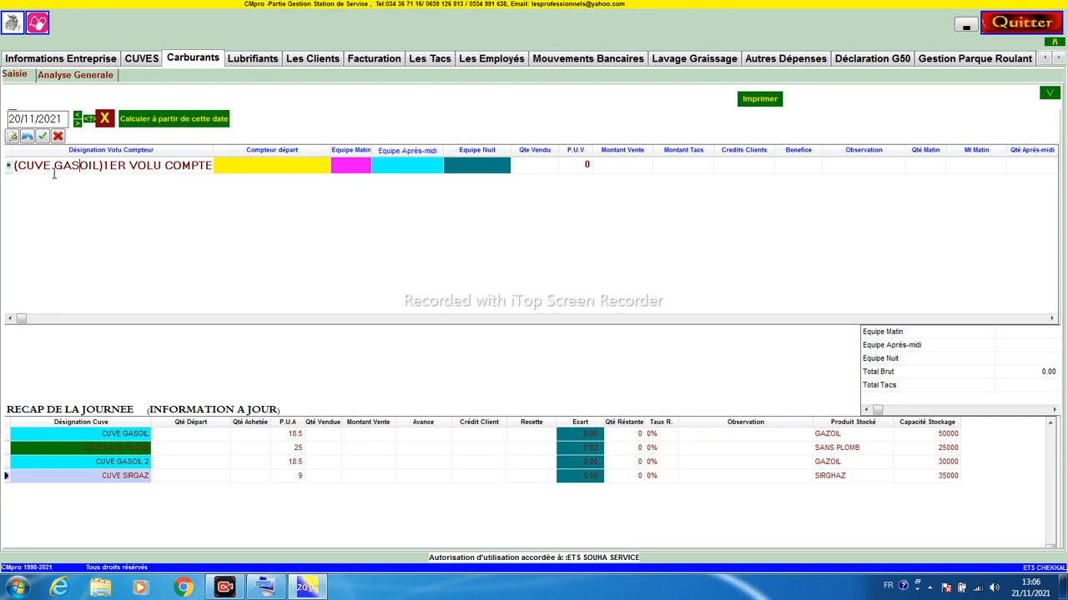
# Set the first counter's Compteur départ to 0 and its P.U.V to 21
pyautogui.click(163, 172)
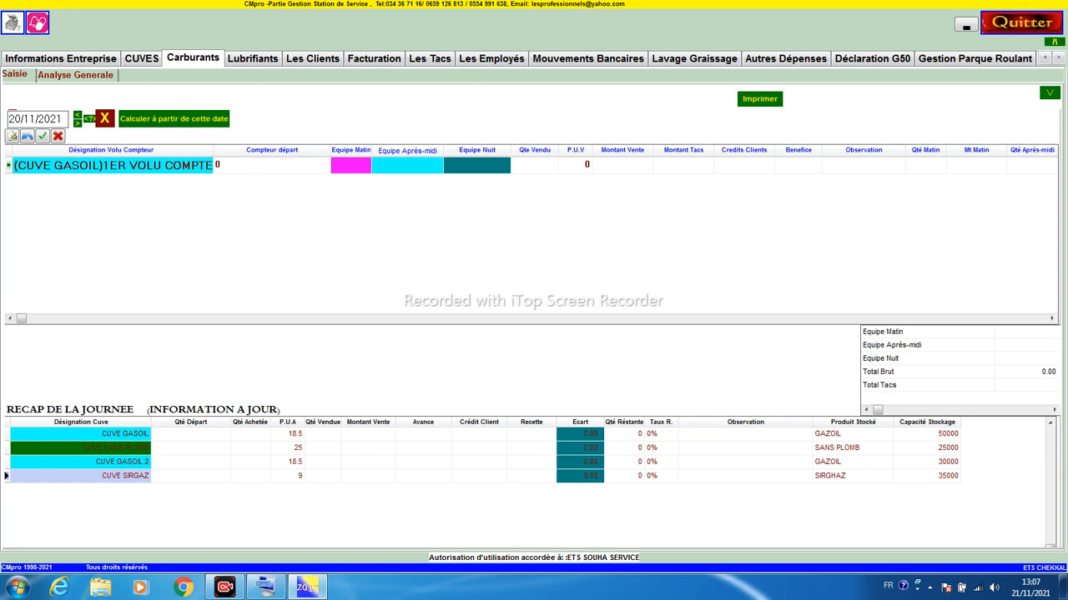
pyautogui.press('Return')
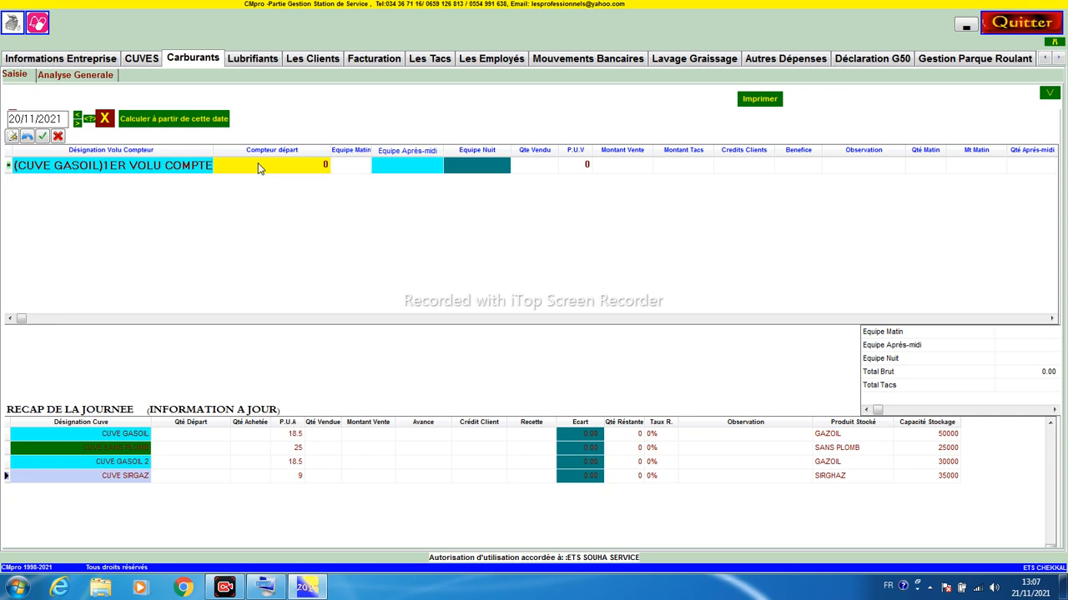
pyautogui.press('Return')
pyautogui.press('Return')
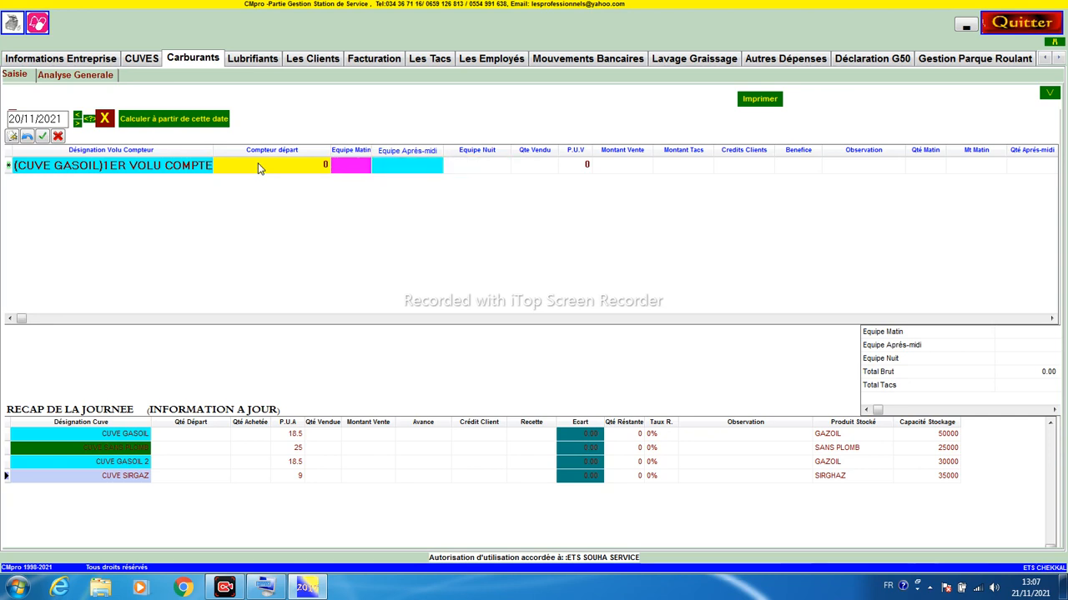
pyautogui.click(581, 166)
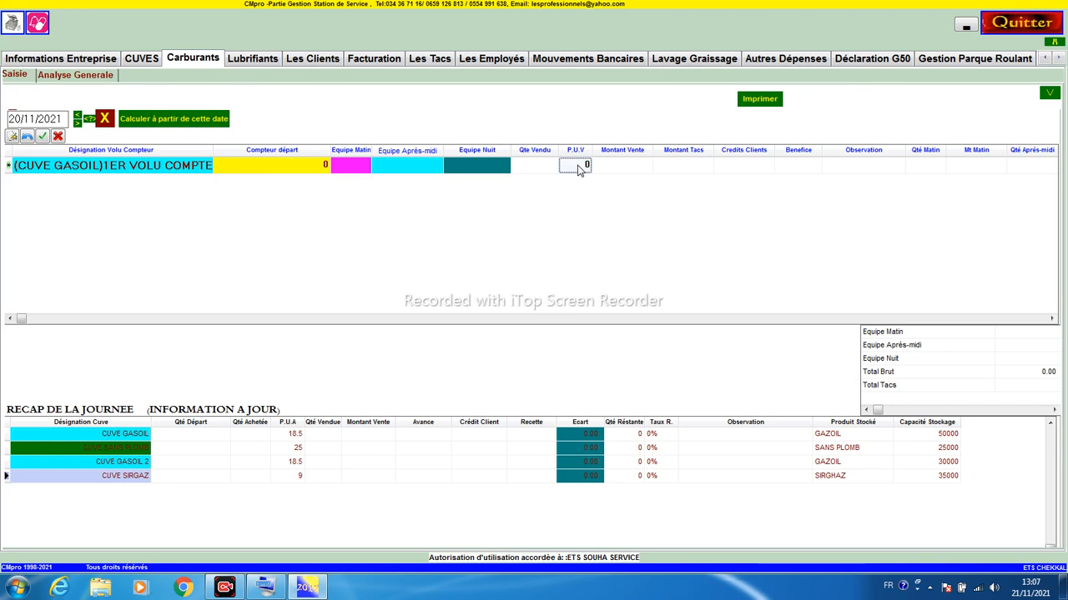
pyautogui.write('20')
pyautogui.press('BackSpace')
pyautogui.write('1')
pyautogui.press('Tab')
pyautogui.press('Tab')
pyautogui.press('Tab')
pyautogui.press('Tab')
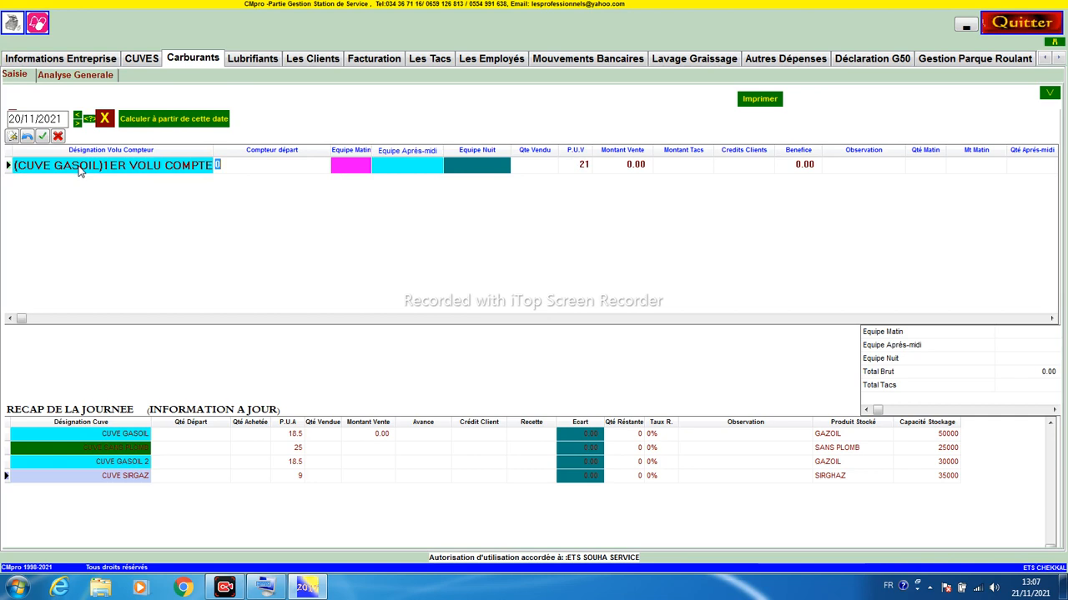
# Add a second counter row for CUVE GASOIL named 2EME VOLU COMPTEUR
pyautogui.click(11, 136)
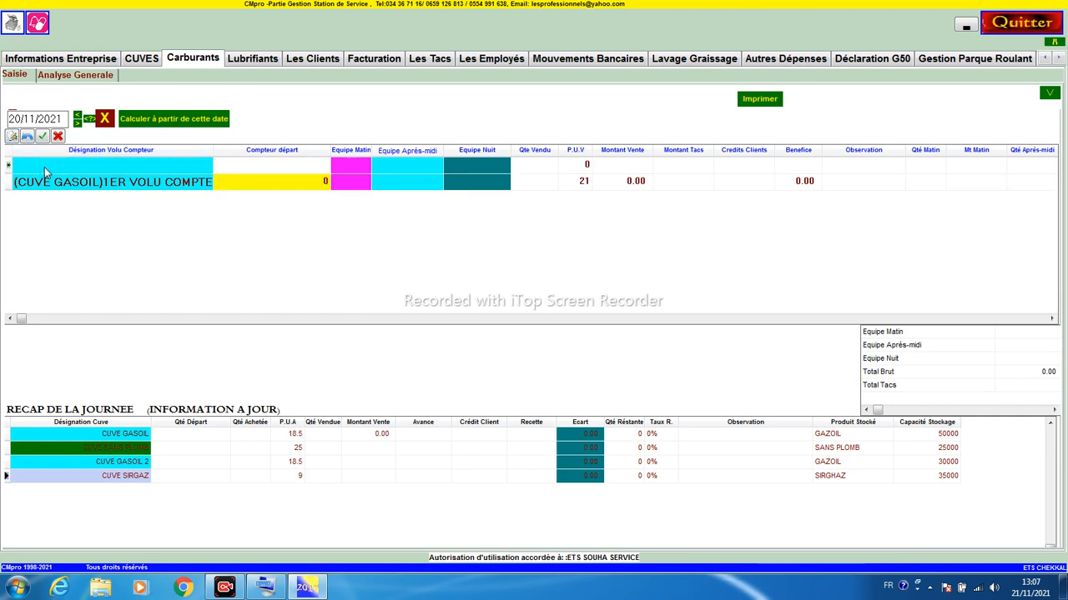
pyautogui.click(46, 172)
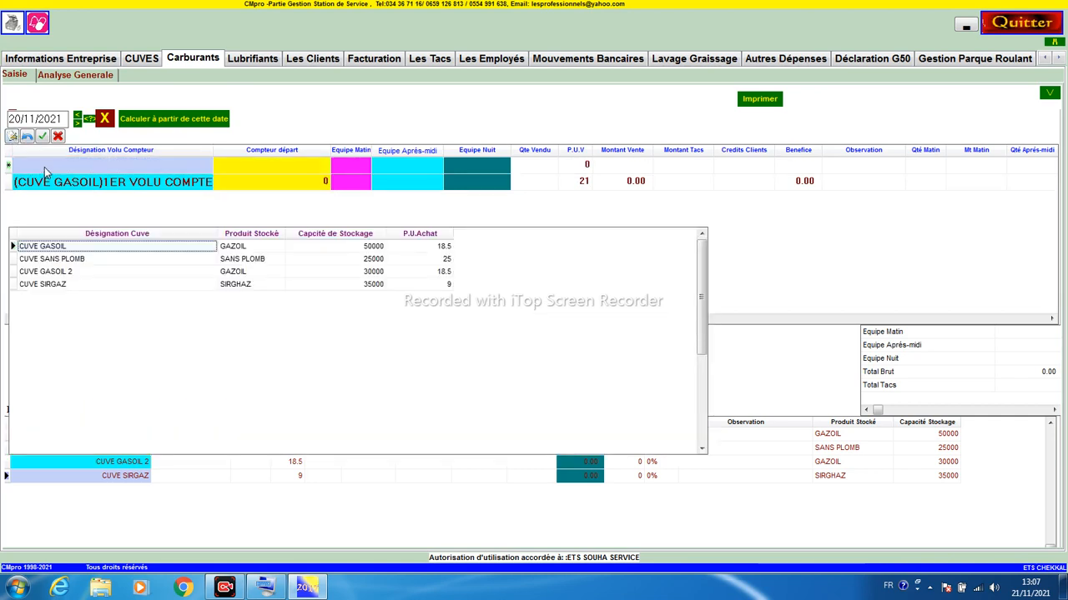
pyautogui.doubleClick(60, 247)
pyautogui.write('2EM')
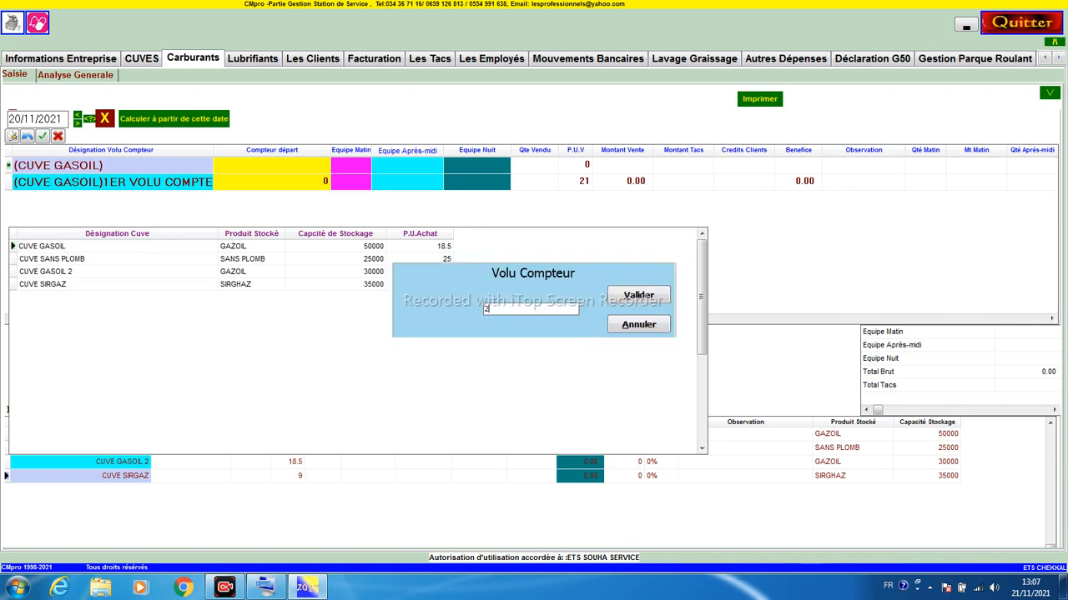
pyautogui.write('E VOLU COMPTEUR')
pyautogui.press('Return')
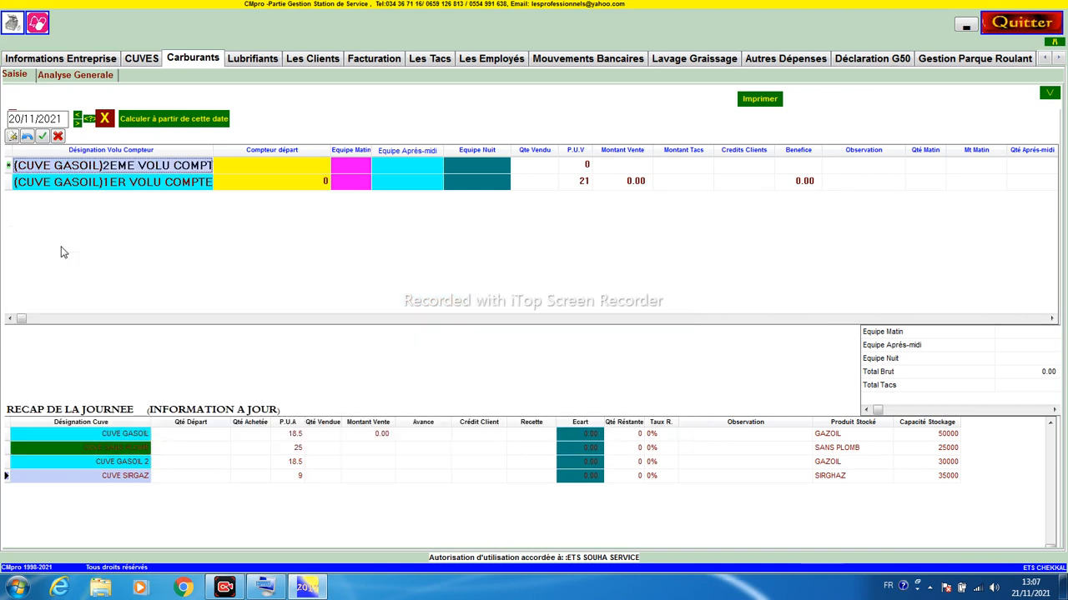
# Set the second counter's Compteur départ to 100 and P.U.V to 21, and save the row
pyautogui.click(294, 170)
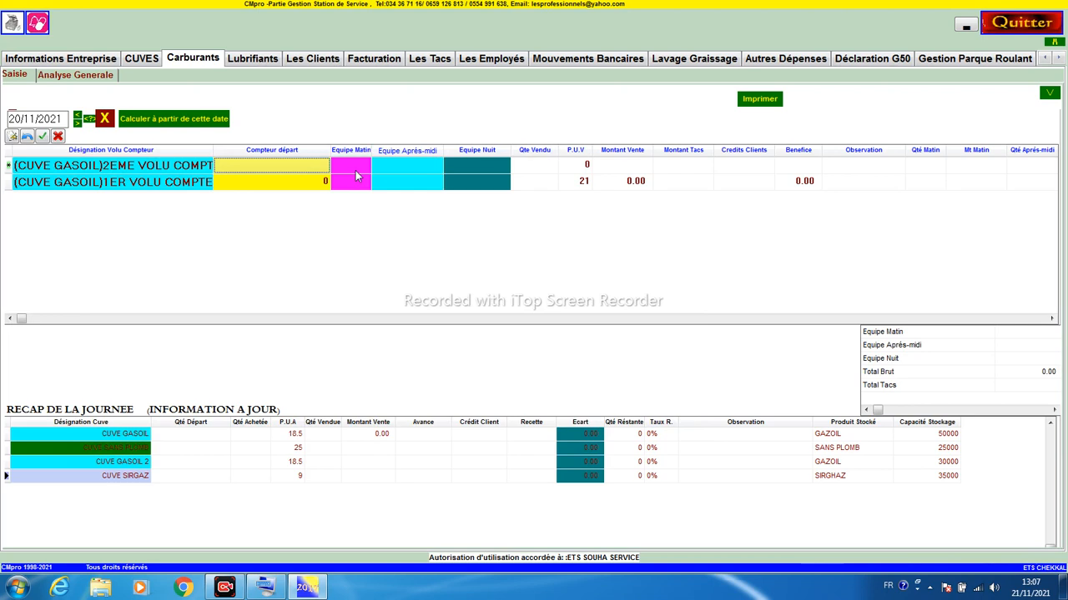
pyautogui.write('0')
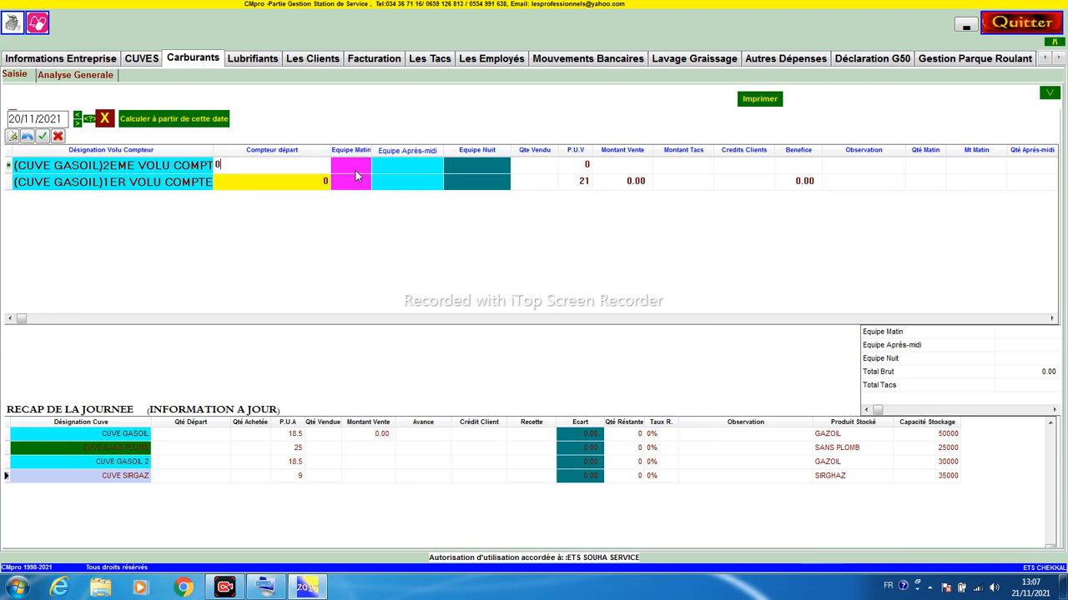
pyautogui.press('BackSpace')
pyautogui.write('100')
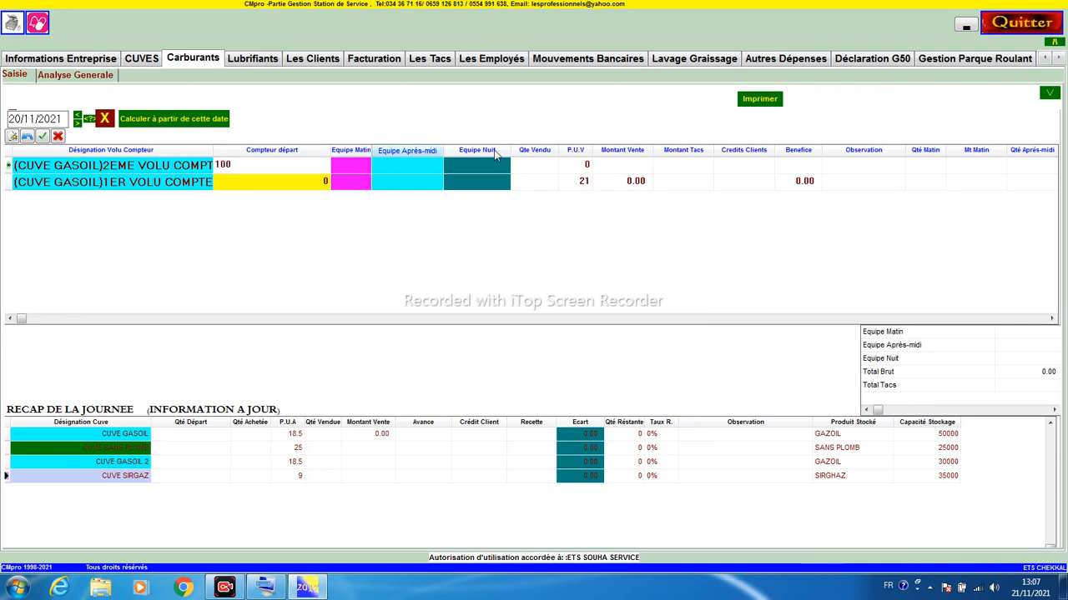
pyautogui.press('Return')
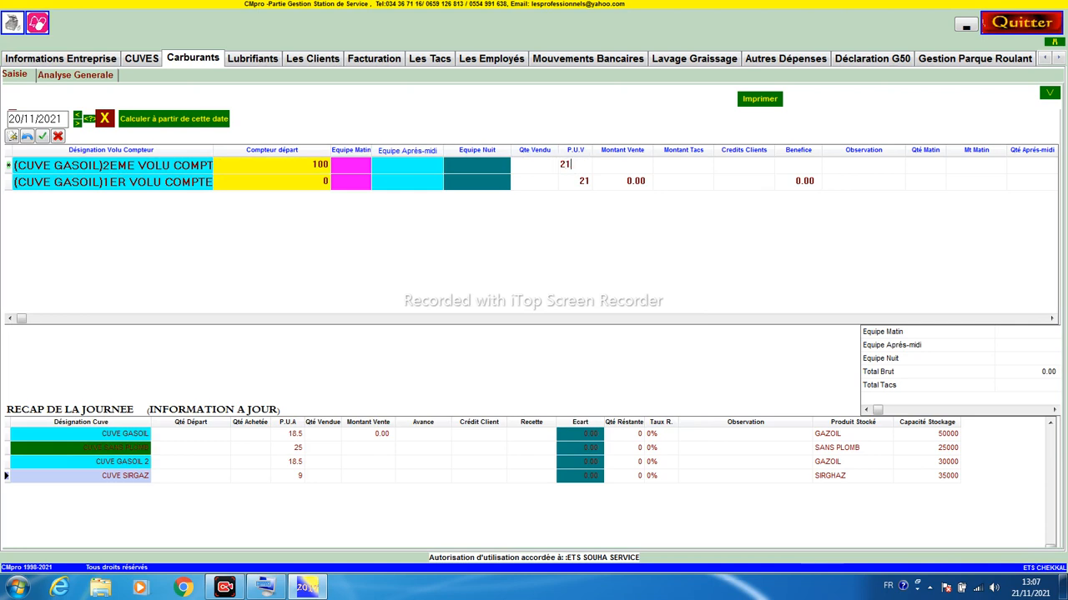
pyautogui.click(41, 136)
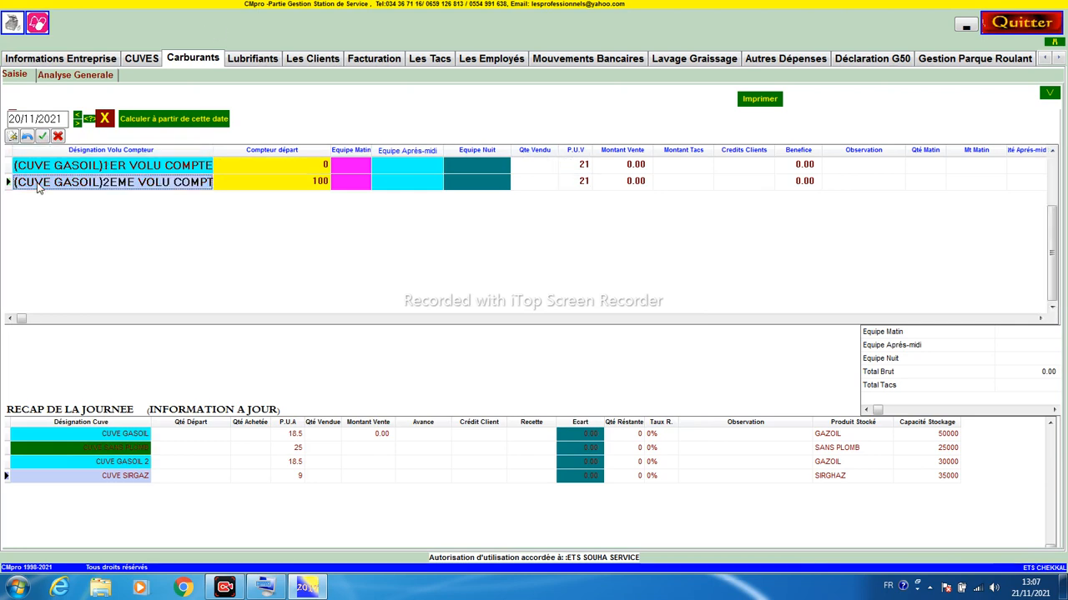
# Add a new counter row for CUVE GASOIL 2 named 1ER VOLU COMPTEUR
pyautogui.click(12, 137)
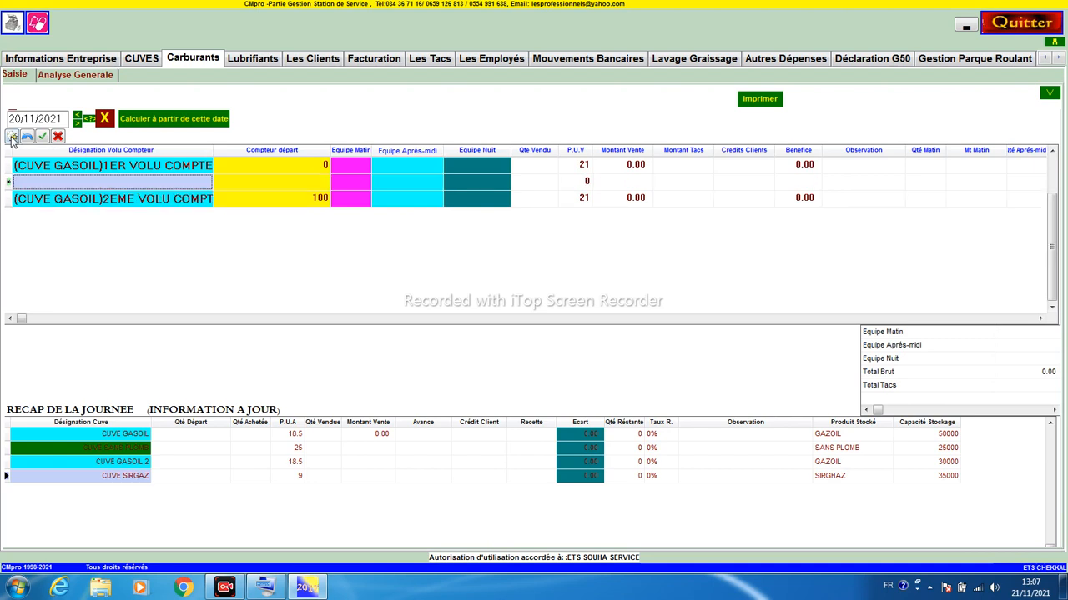
pyautogui.click(29, 188)
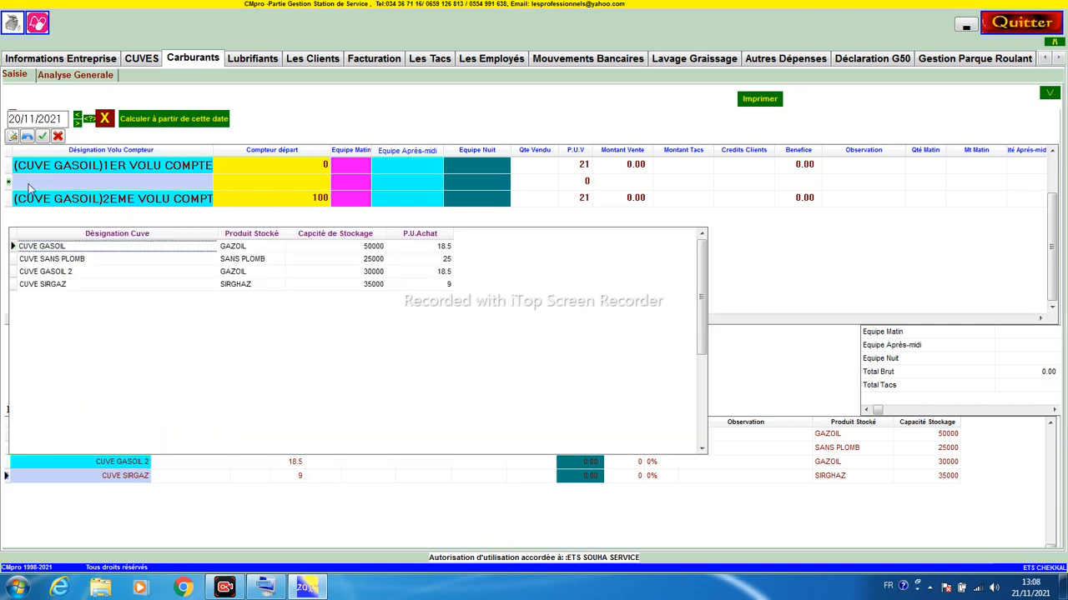
pyautogui.click(48, 273)
pyautogui.write('1ED')
pyautogui.hotkey('shift', 'Left')
pyautogui.hotkey('shift', 'Left')
pyautogui.write('R')
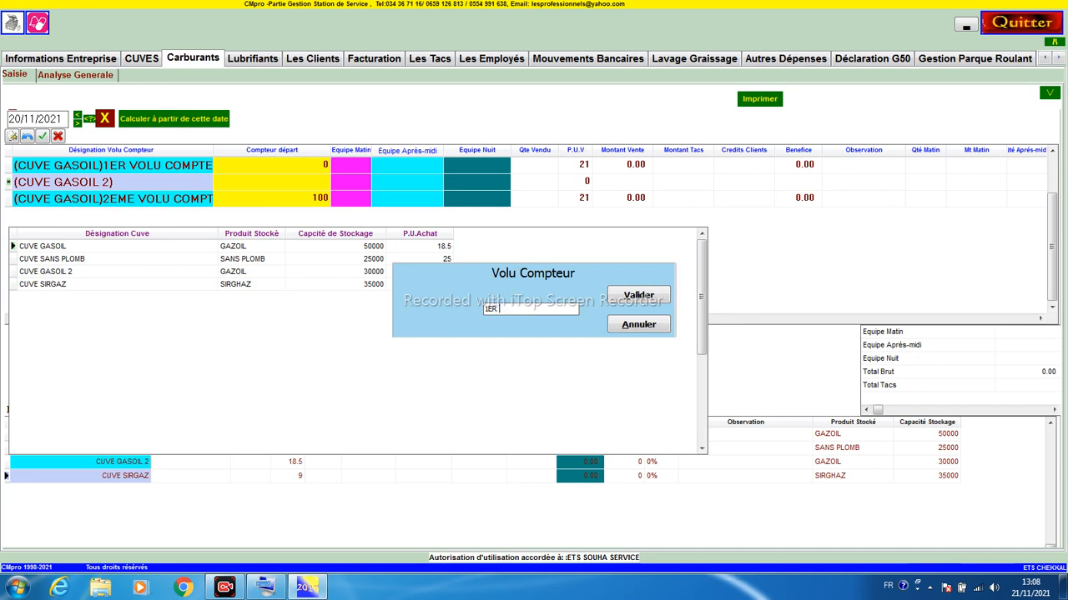
pyautogui.write(' VOLU COMPTEUR')
pyautogui.hotkey('shift', 'Left')
pyautogui.hotkey('shift', 'Left')
pyautogui.write('UR')
pyautogui.press('Return')
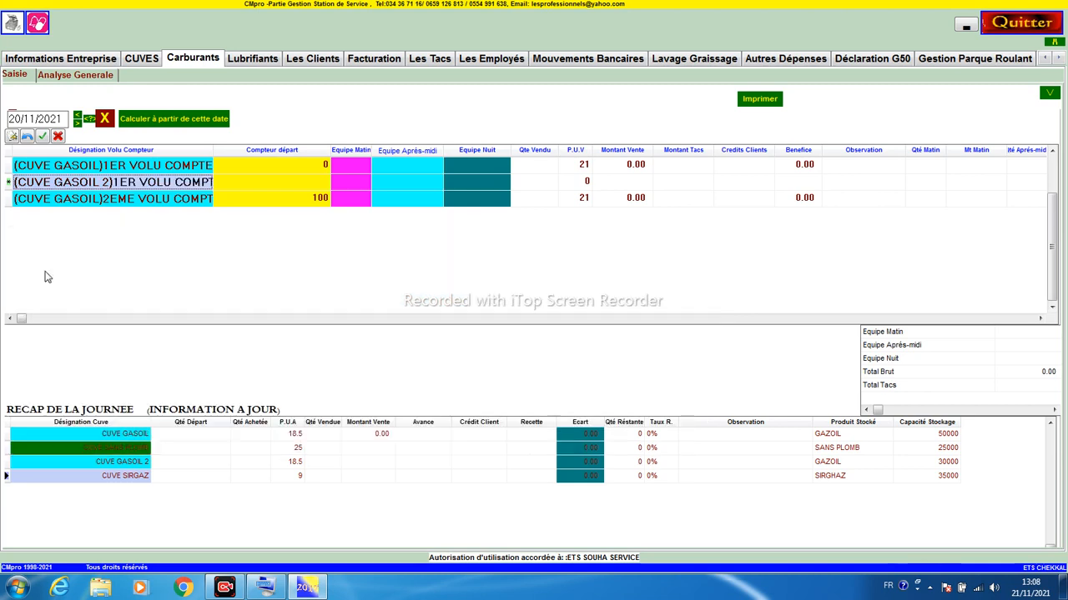
# Set the first CUVE GASOIL 2 counter's Compteur départ to 0 and P.U.V to 21, and save the row
pyautogui.click(283, 183)
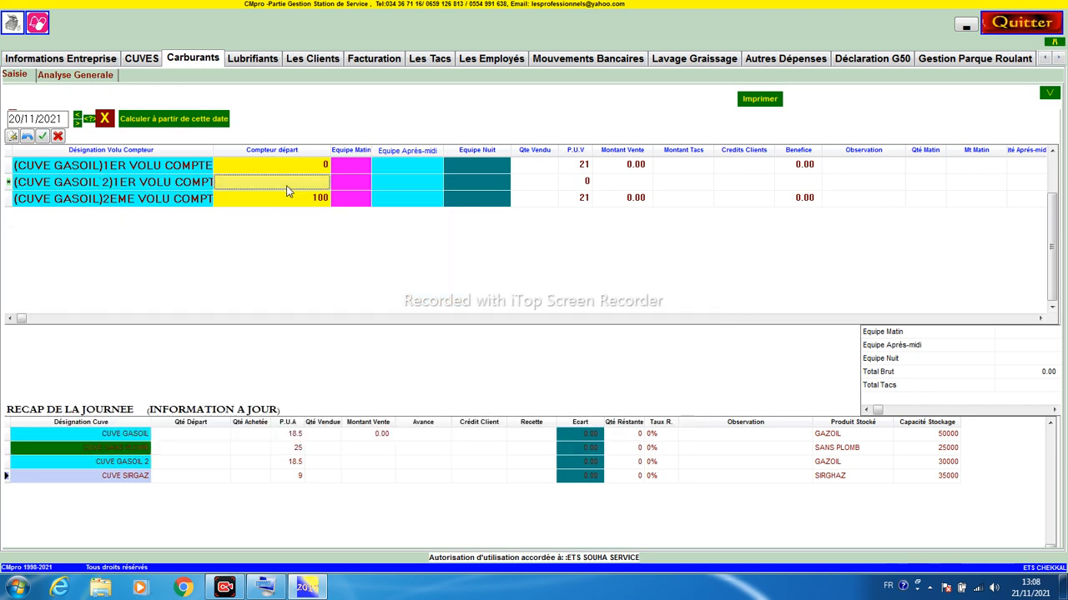
pyautogui.write('0')
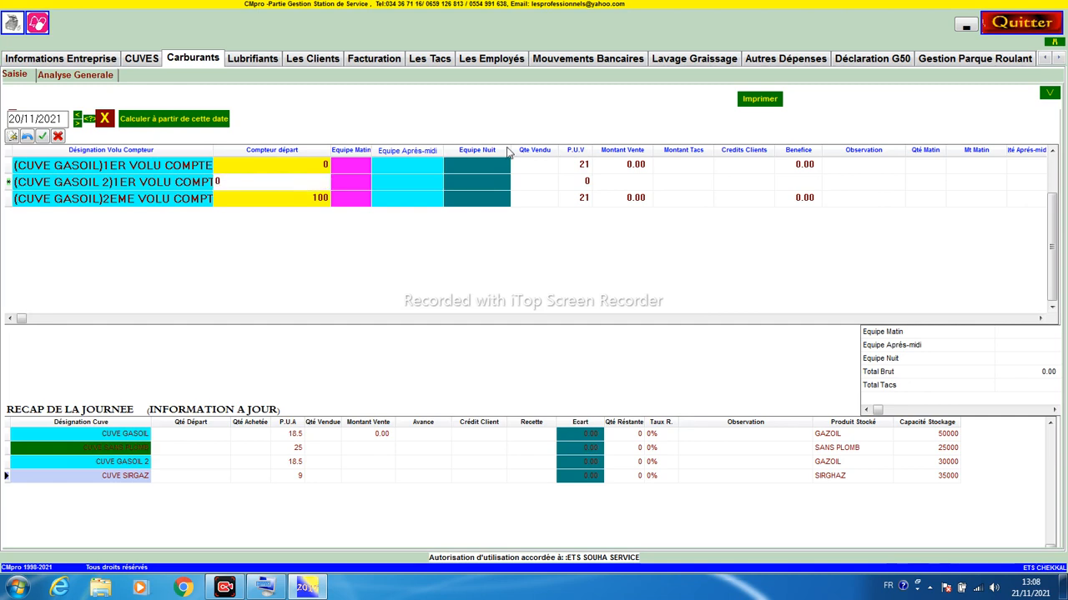
pyautogui.click(585, 183)
pyautogui.write('21')
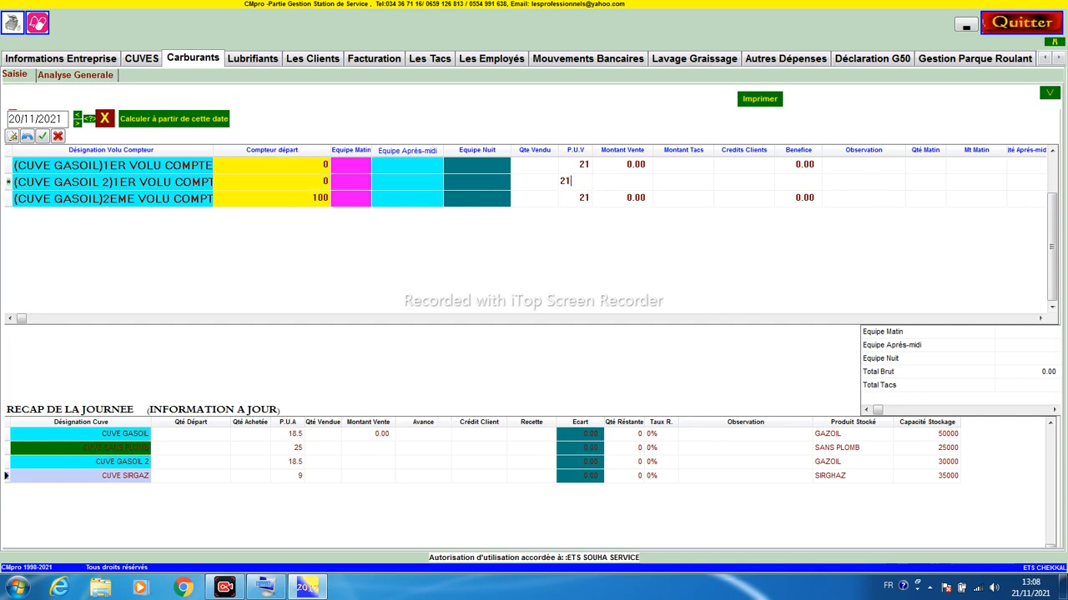
pyautogui.click(43, 137)
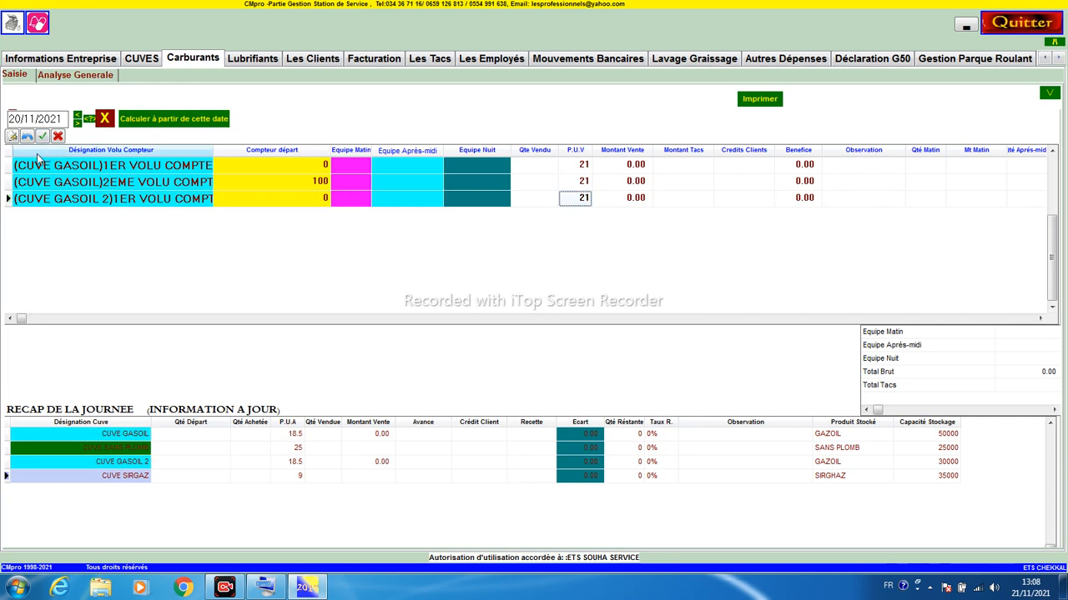
# Add another counter row for CUVE GASOIL 2 named 2EME VOLU COMPTEUR
pyautogui.click(12, 136)
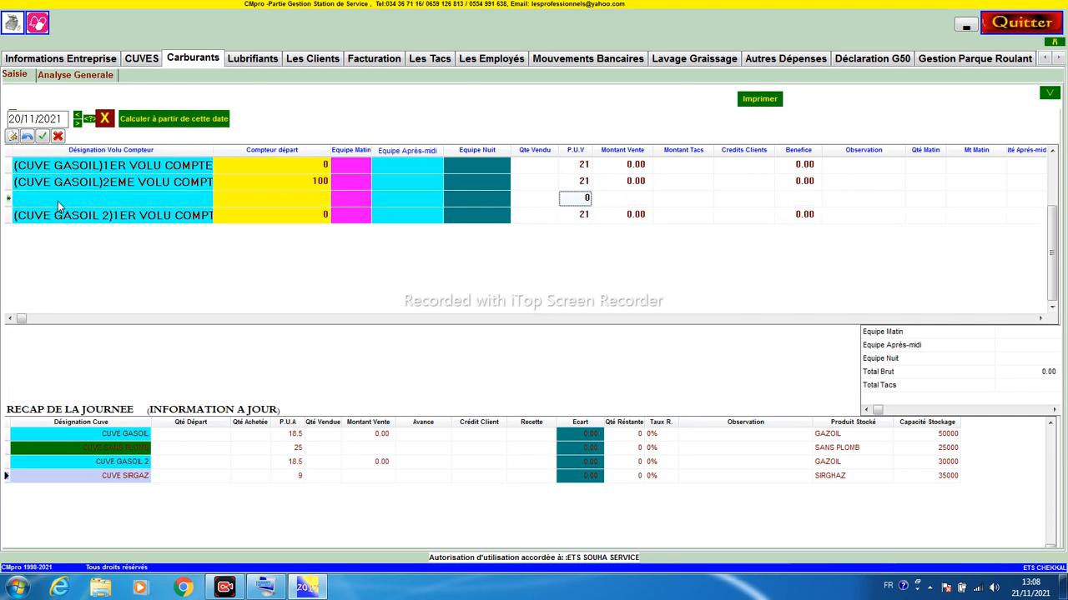
pyautogui.click(62, 200)
pyautogui.click(66, 274)
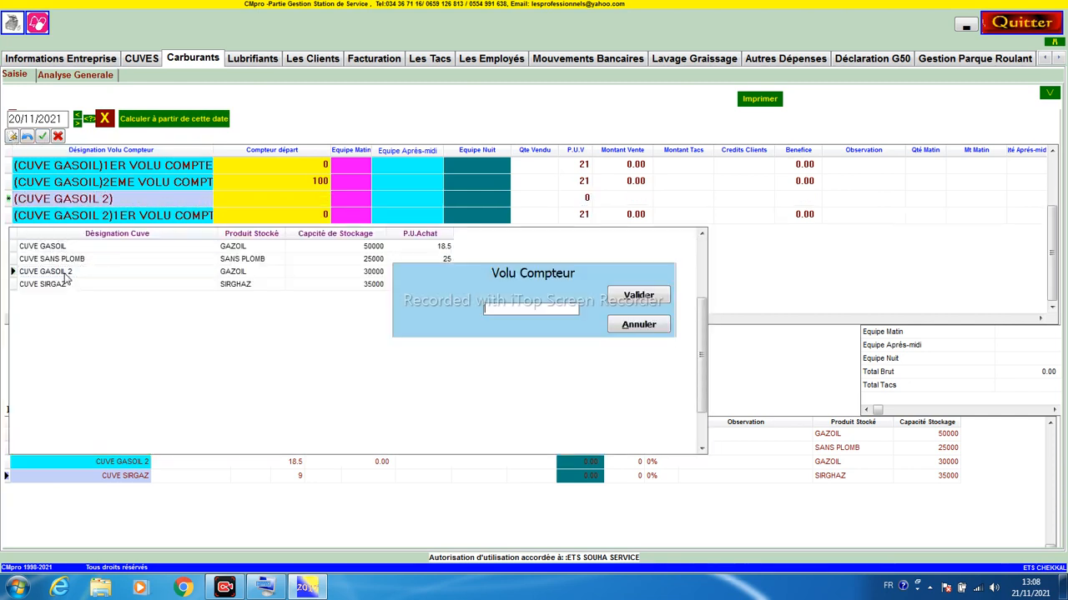
pyautogui.write('2EME CVOLU')
pyautogui.hotkey('shift', 'Left')
pyautogui.hotkey('shift', 'Left')
pyautogui.hotkey('shift', 'Left')
pyautogui.hotkey('shift', 'Left')
pyautogui.write('VOLU COMPTEUR')
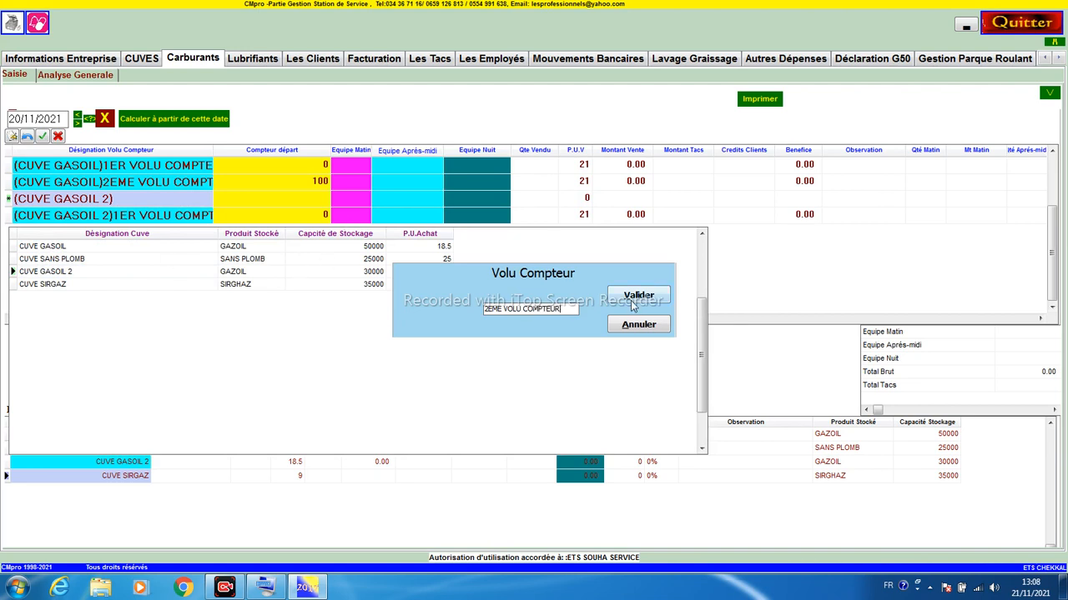
pyautogui.click(638, 296)
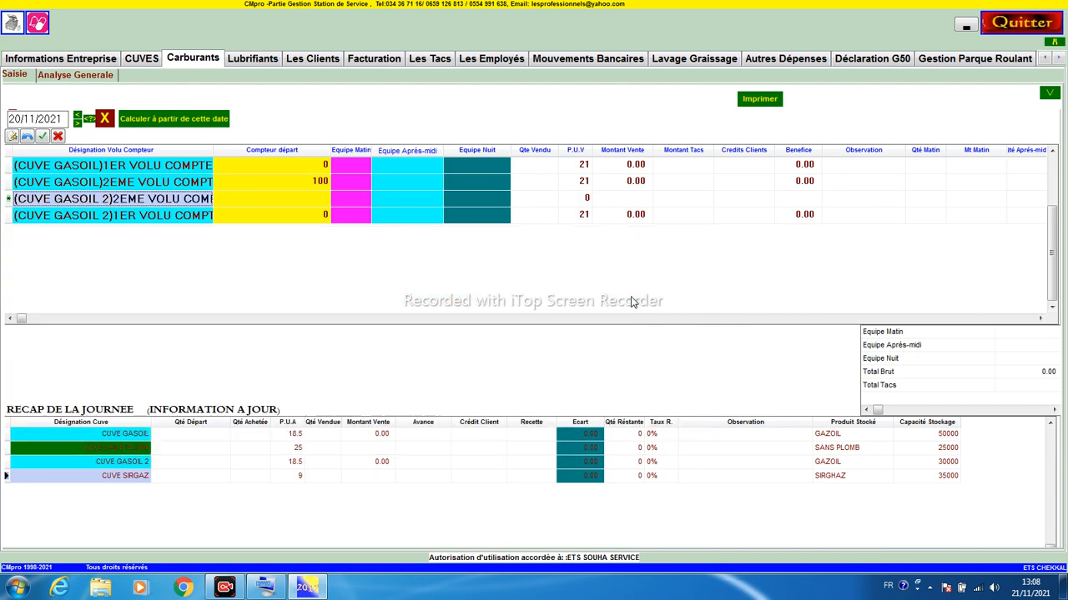
# Set the P.U.V of CUVE GASOIL 2's second counter to 21 and save the row
pyautogui.click(565, 199)
pyautogui.write('21')
pyautogui.press('Return')
pyautogui.press('Return')
pyautogui.click(301, 202)
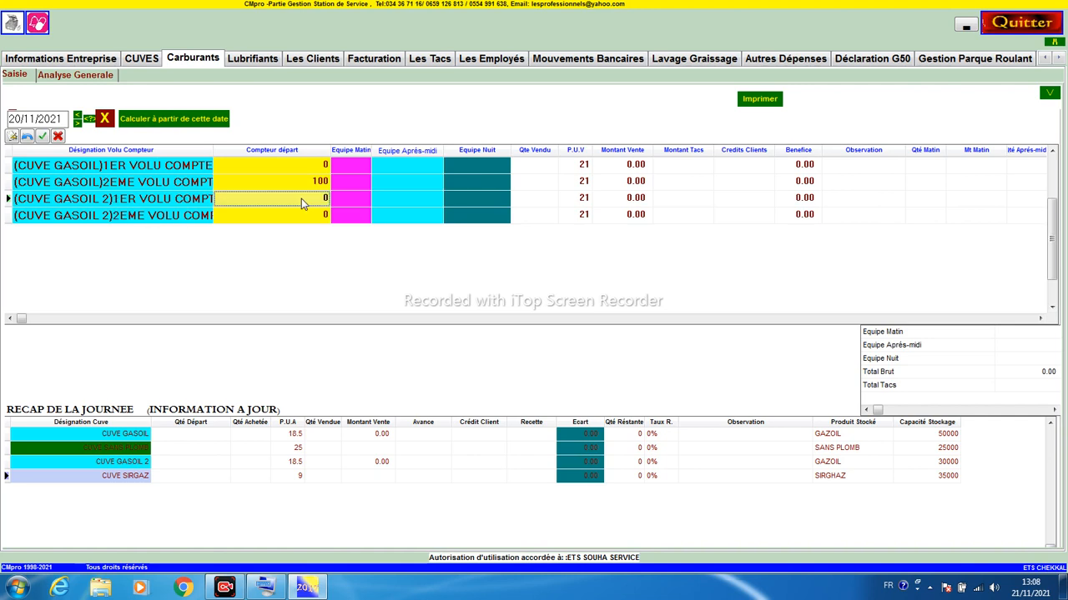
# Add a third counter row for CUVE GASOIL 2 named 3EME VOLU COMPTEUR
pyautogui.click(13, 137)
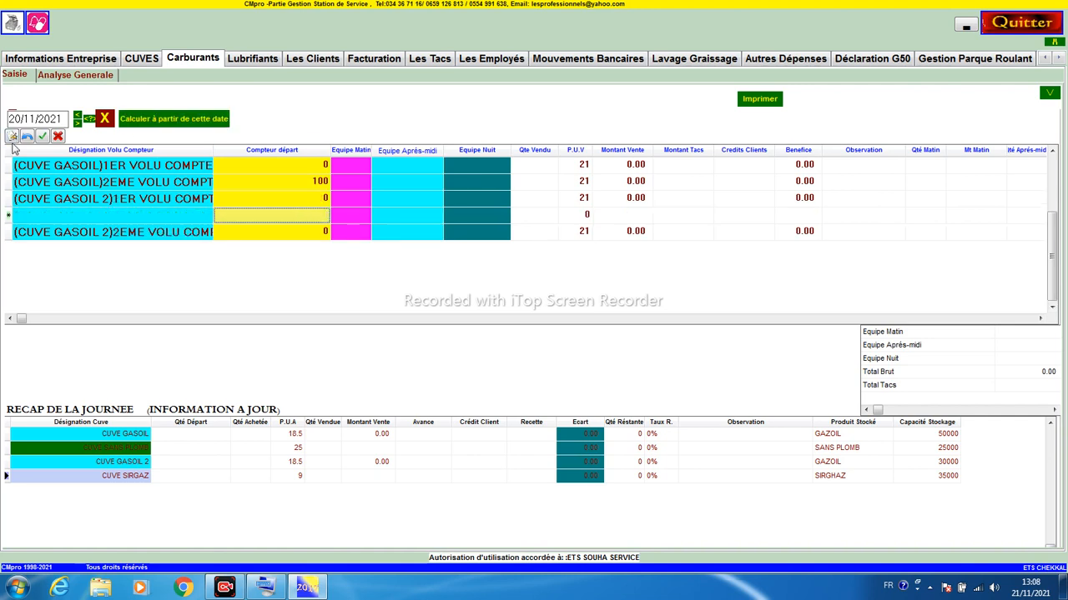
pyautogui.click(67, 217)
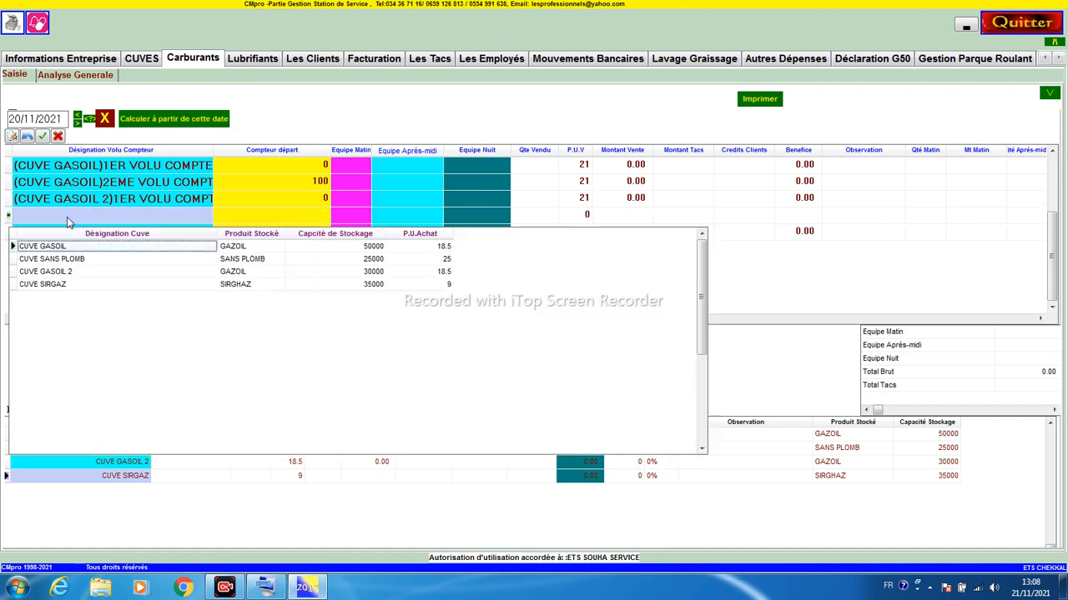
pyautogui.click(57, 272)
pyautogui.write('3EME VO')
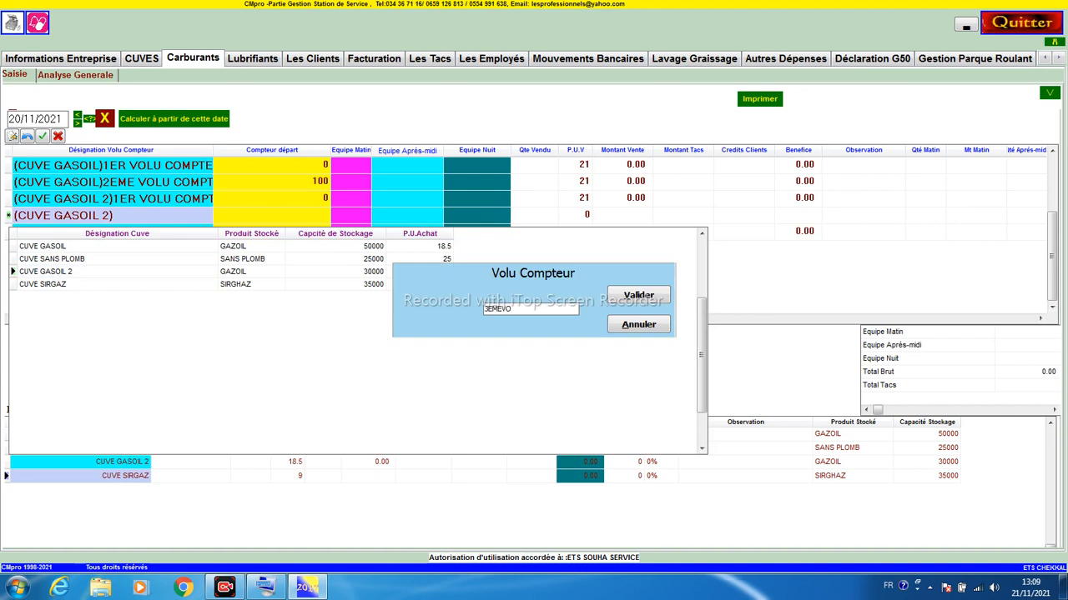
pyautogui.write('LU COMPTE')
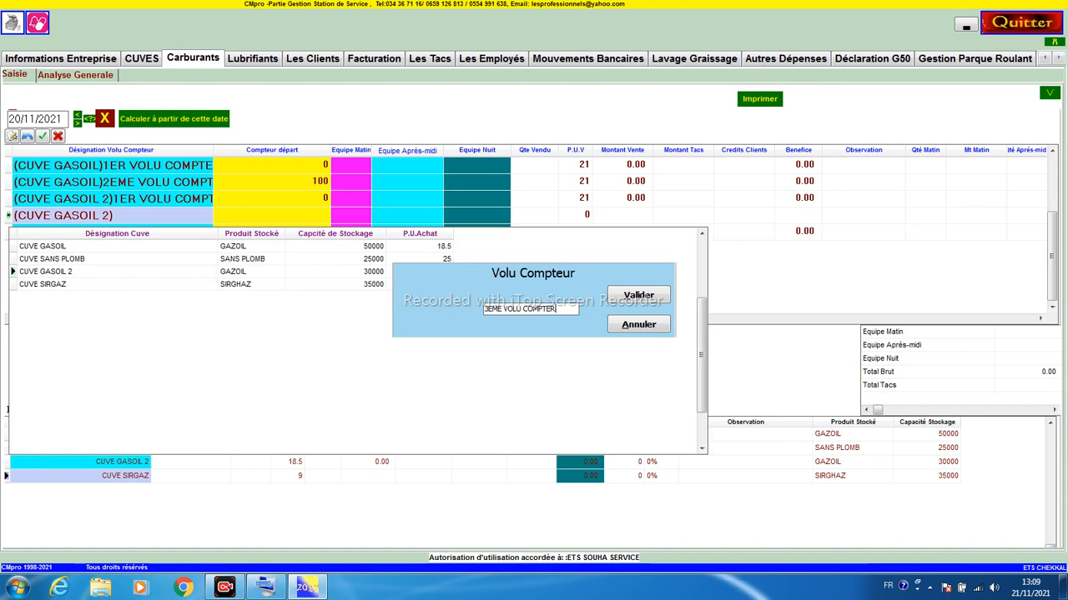
pyautogui.write('UR')
pyautogui.click(627, 298)
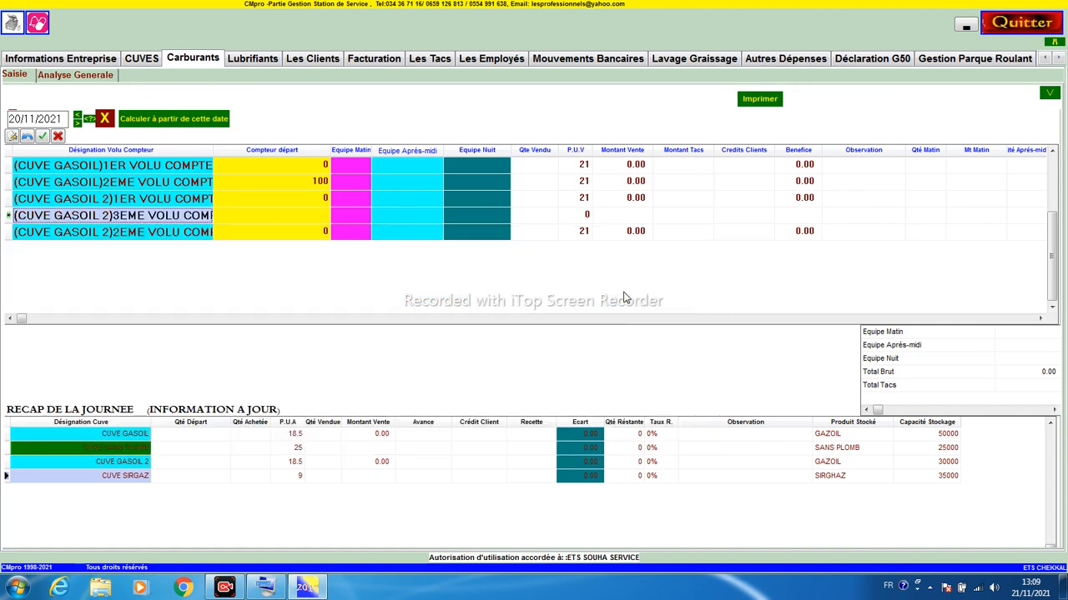
# Set the P.U.V of CUVE GASOIL 2's third counter to 21 and save the row
pyautogui.click(284, 224)
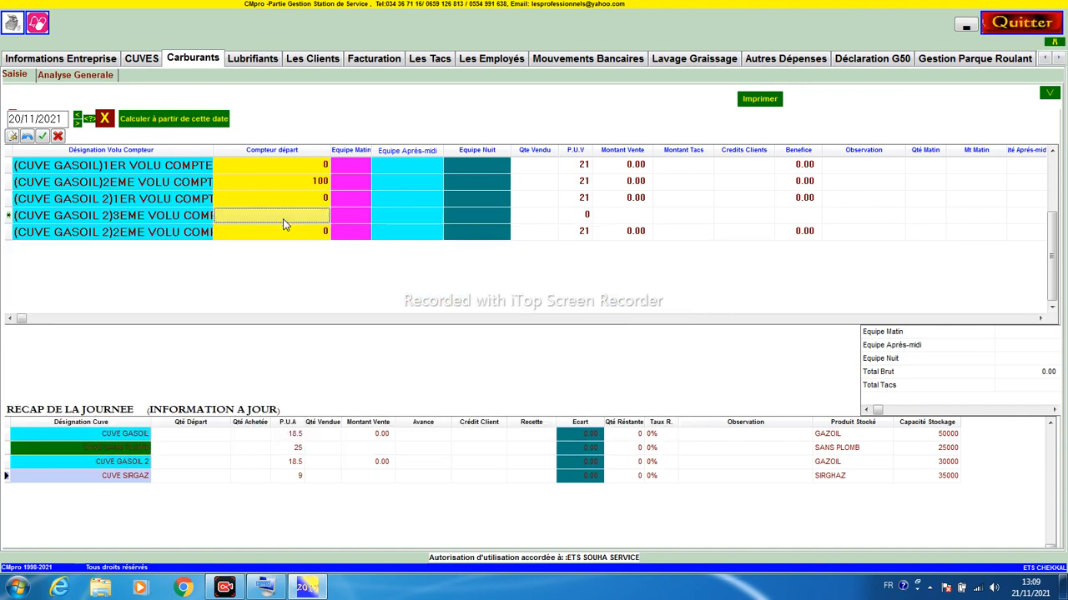
pyautogui.click(568, 222)
pyautogui.write('21')
pyautogui.press('Tab')
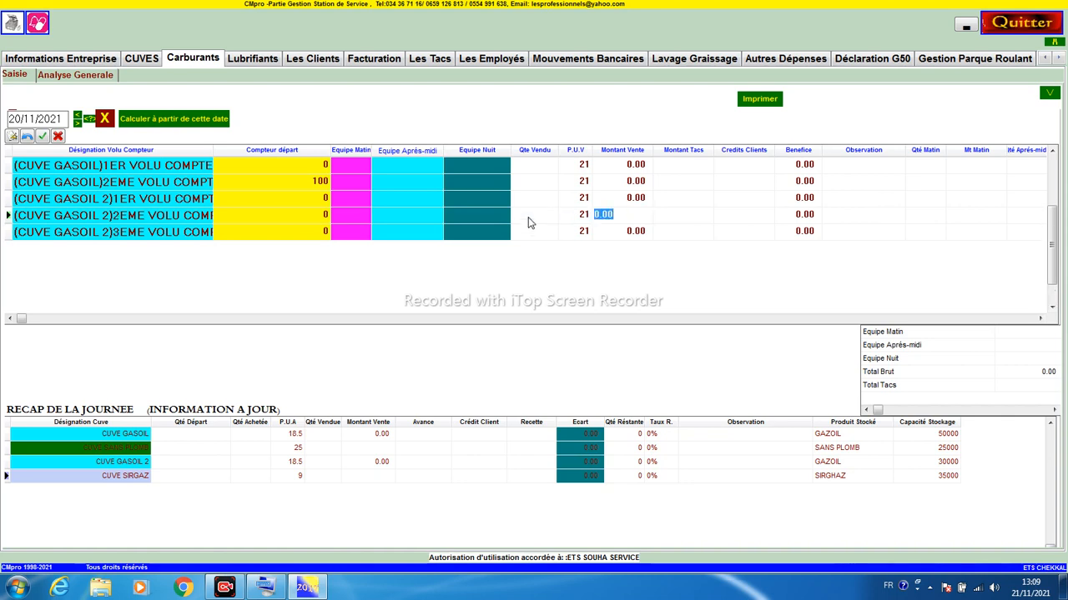
# Review the counter rows entered for CUVE GASOIL and CUVE GASOIL 2 one by one
pyautogui.click(90, 171)
pyautogui.click(80, 179)
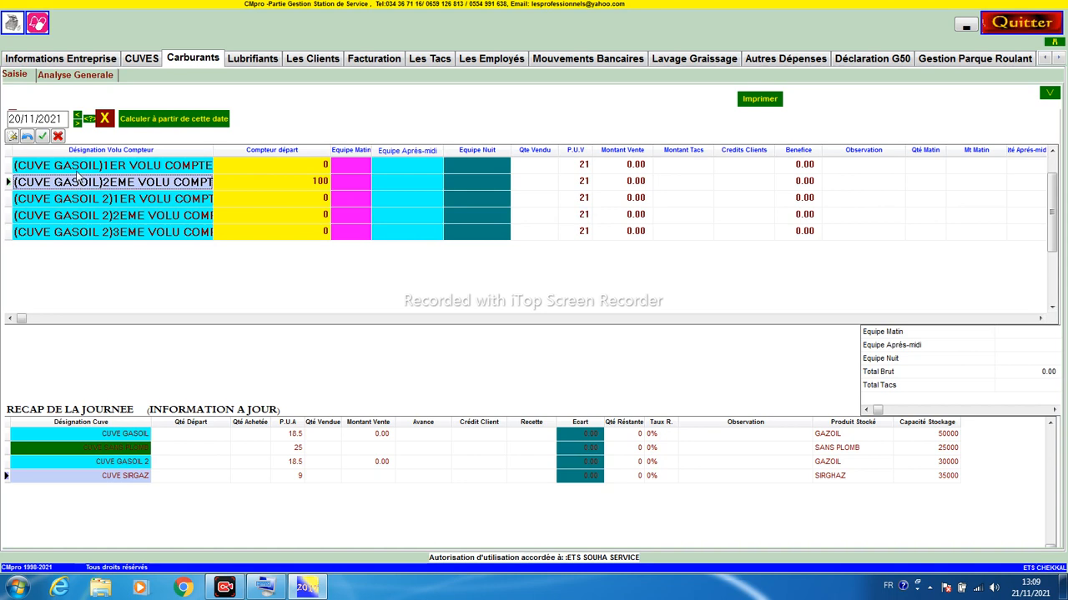
pyautogui.click(92, 170)
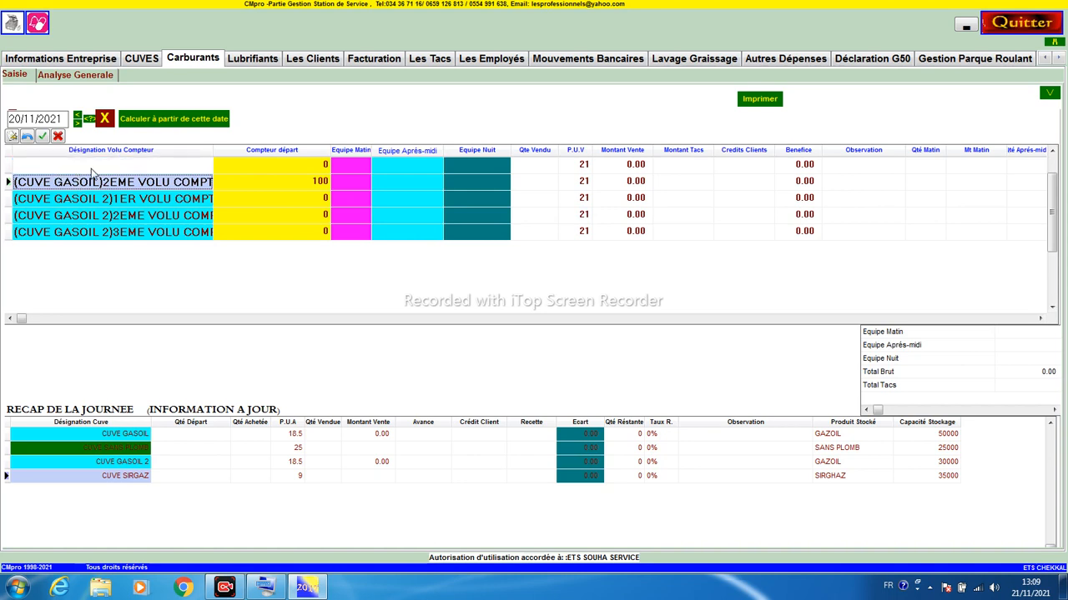
pyautogui.click(113, 170)
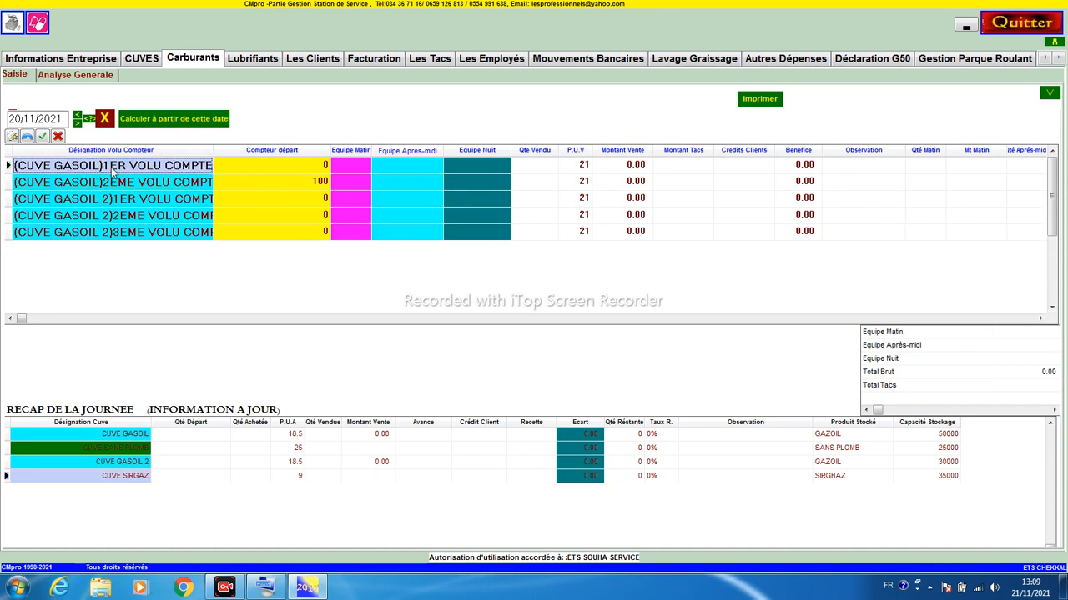
pyautogui.click(115, 184)
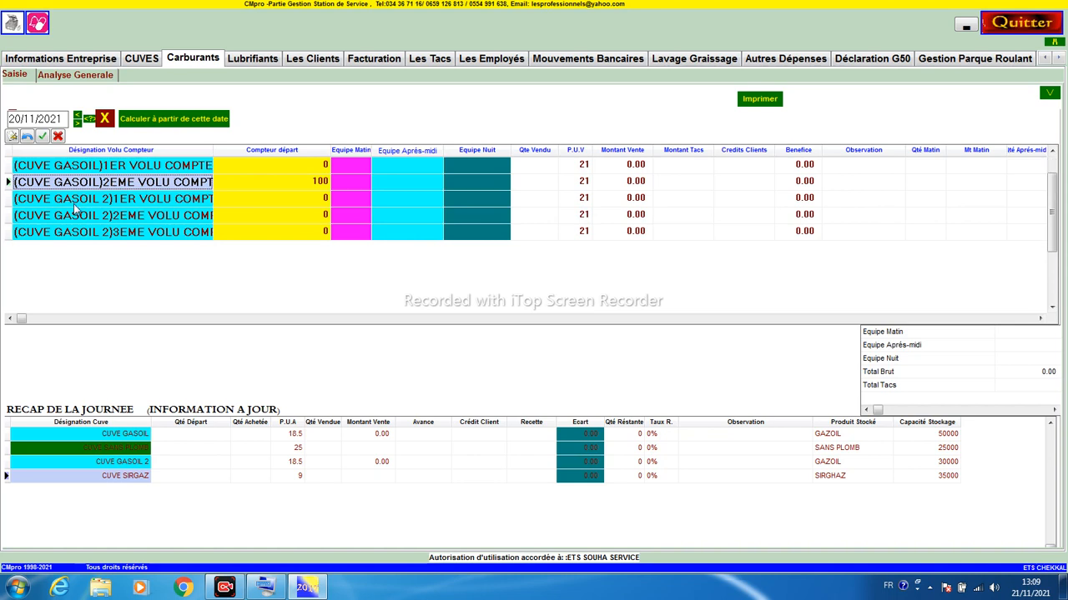
pyautogui.click(75, 205)
pyautogui.click(76, 218)
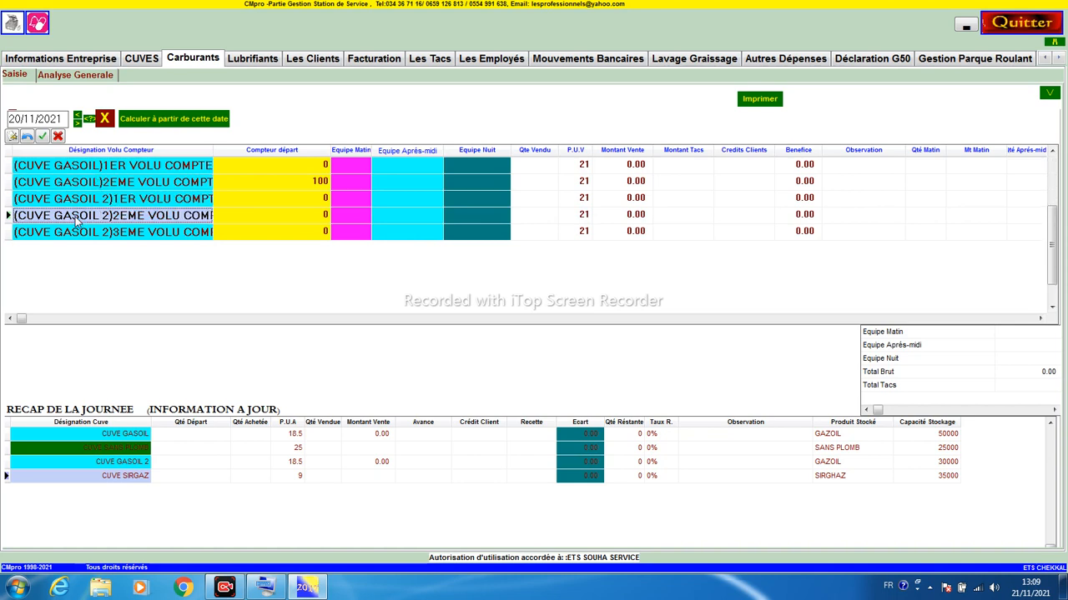
pyautogui.click(87, 235)
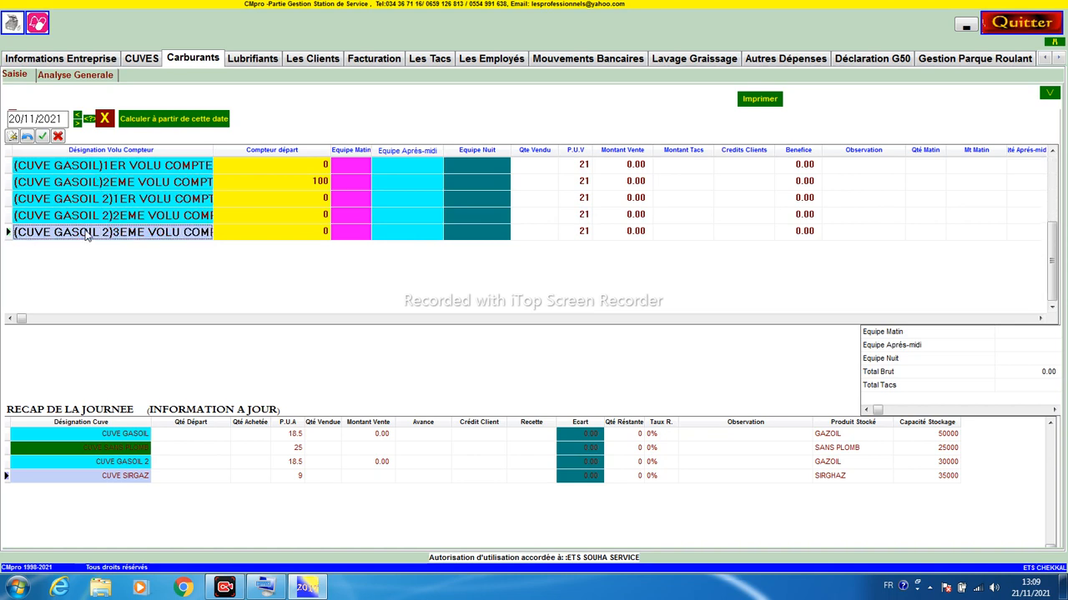
# Add a counter row for CUVE SANS PLOMB named 1ER VOLU COMPTEUR
pyautogui.click(12, 136)
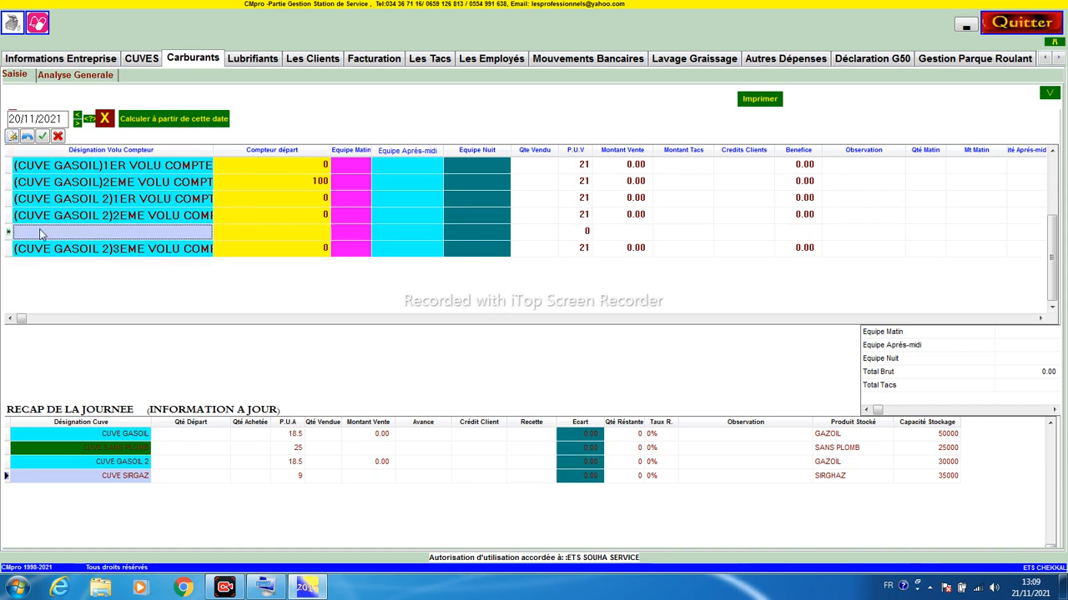
pyautogui.click(39, 233)
pyautogui.click(47, 260)
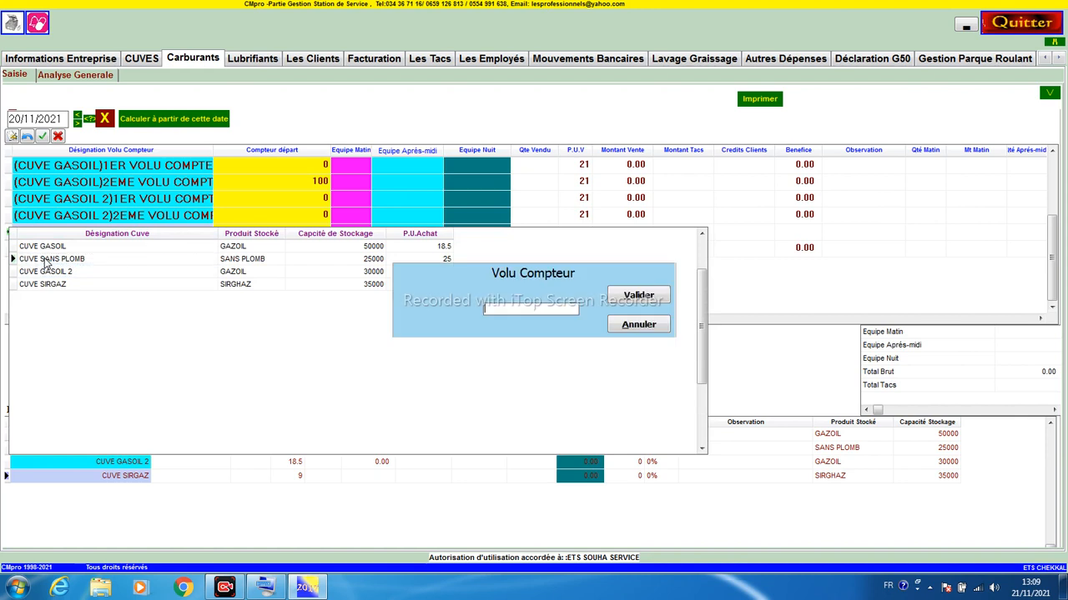
pyautogui.write('1')
pyautogui.write('ERE')
pyautogui.write(' VOL')
pyautogui.write('U COMPTEUR')
pyautogui.press('Return')
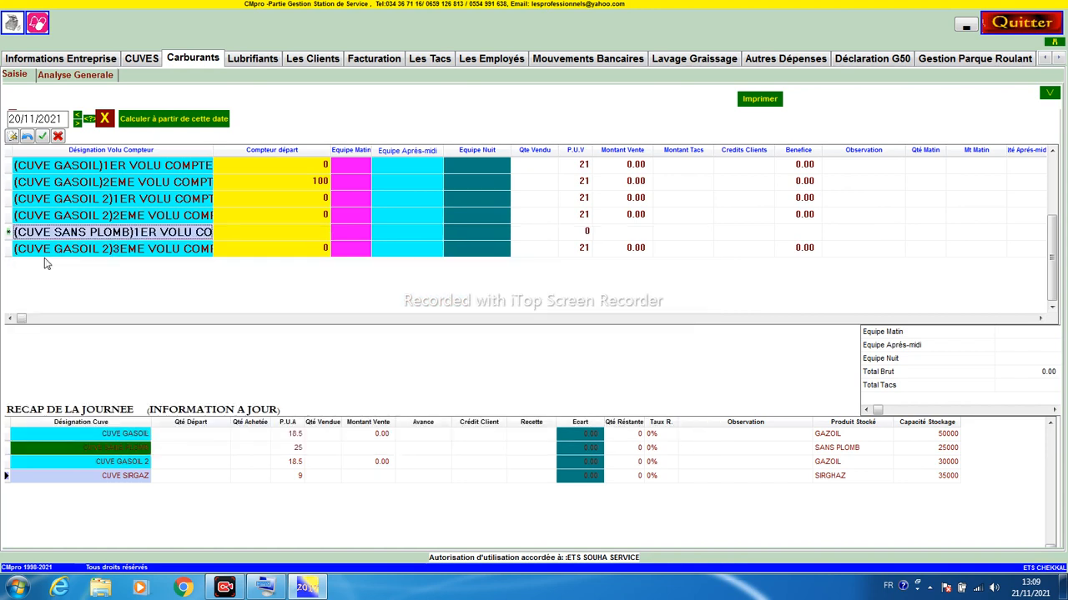
# Set the CUVE SANS PLOMB counter's Compteur départ to 150 and P.U.V to 29, and save the row
pyautogui.click(255, 235)
pyautogui.write('150')
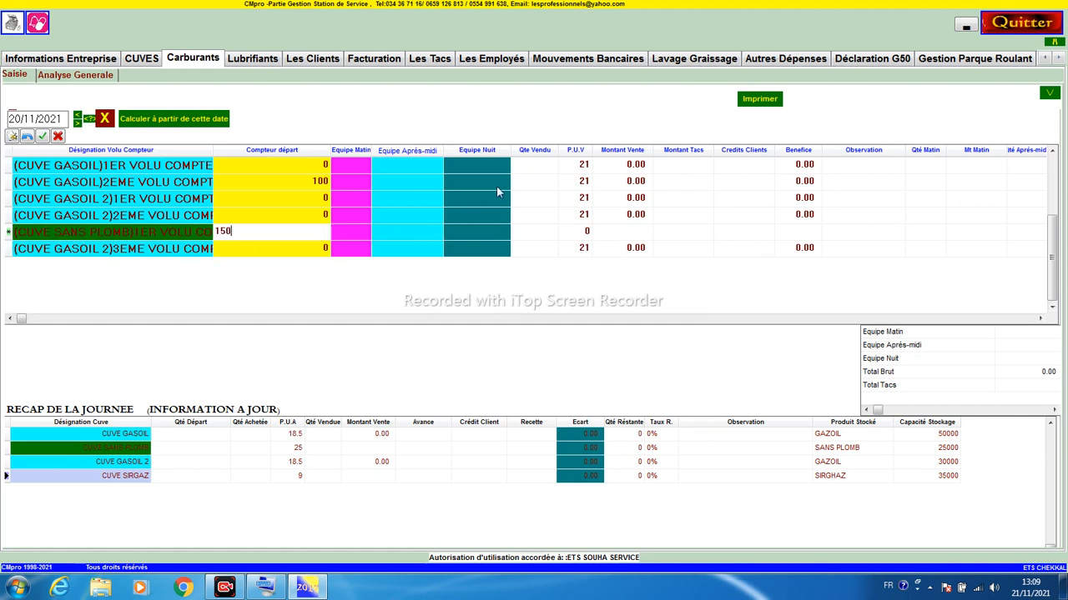
pyautogui.click(563, 235)
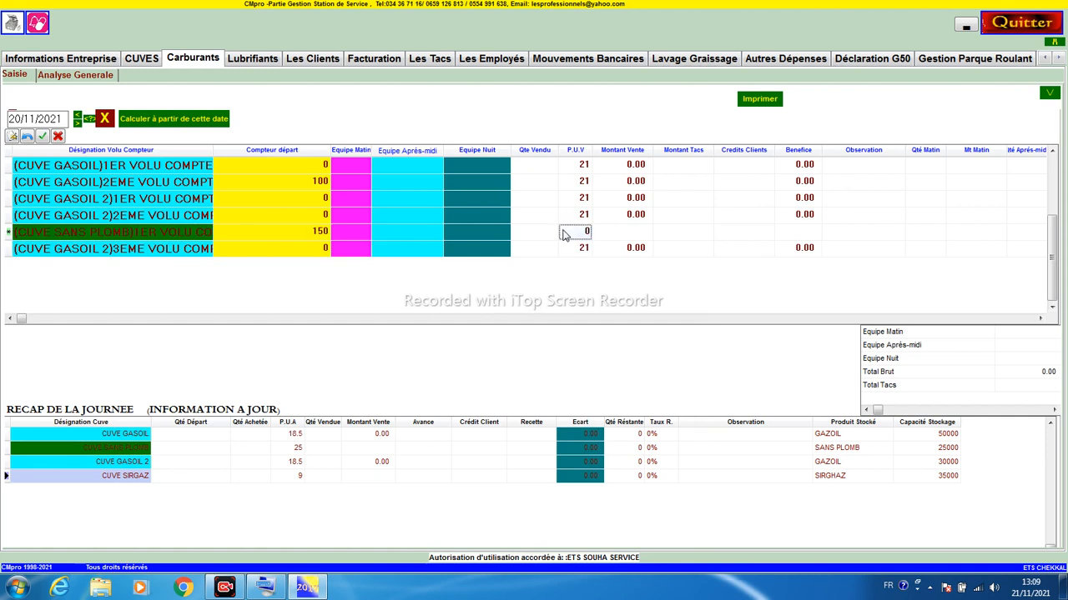
pyautogui.click(563, 235)
pyautogui.write('29')
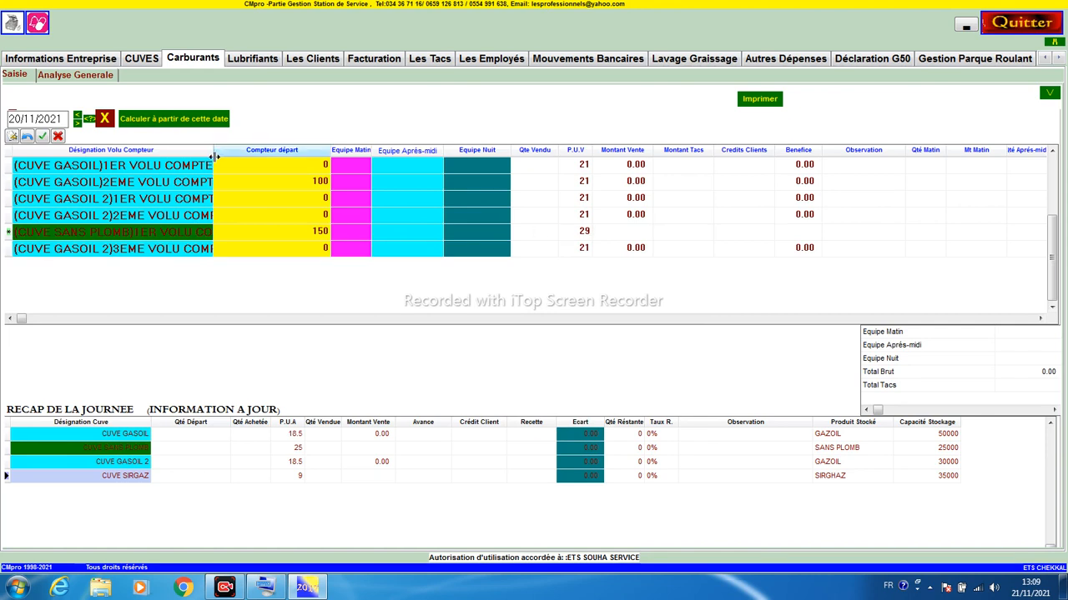
pyautogui.click(44, 137)
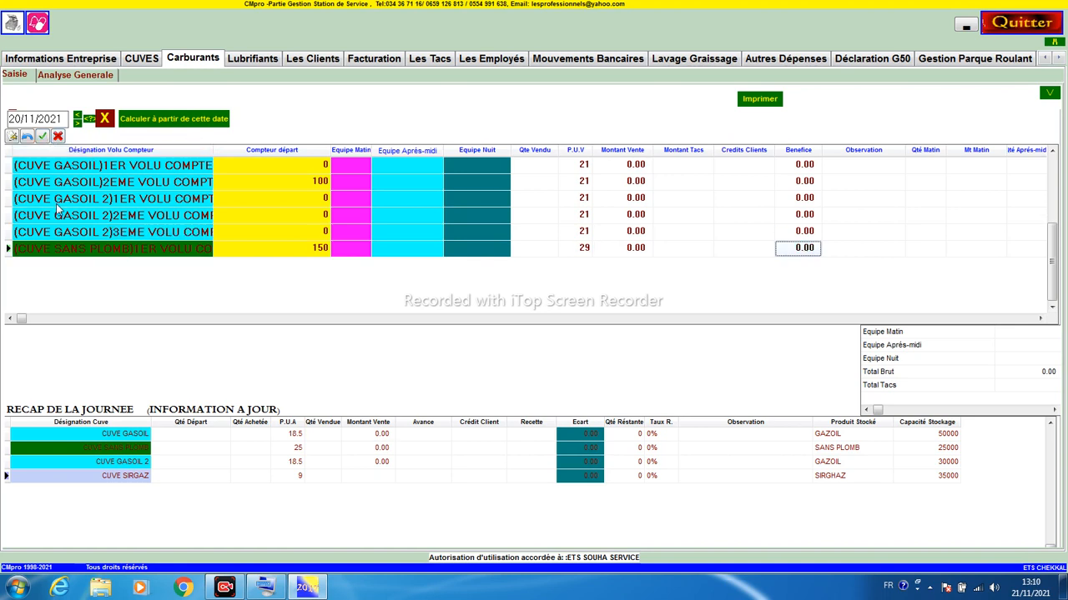
pyautogui.click(43, 233)
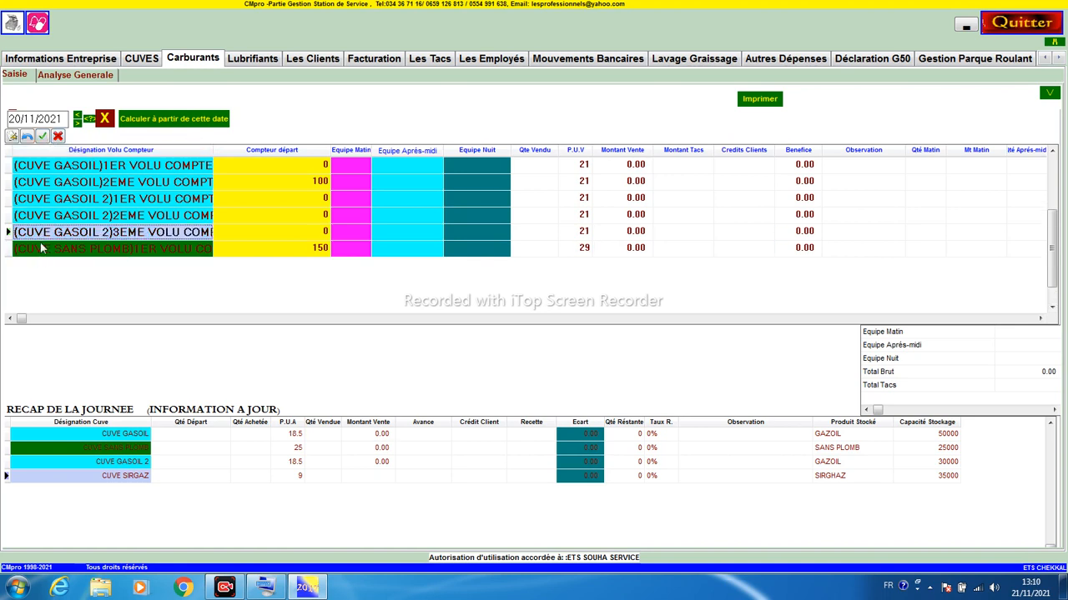
pyautogui.click(43, 249)
pyautogui.click(51, 237)
pyautogui.click(49, 250)
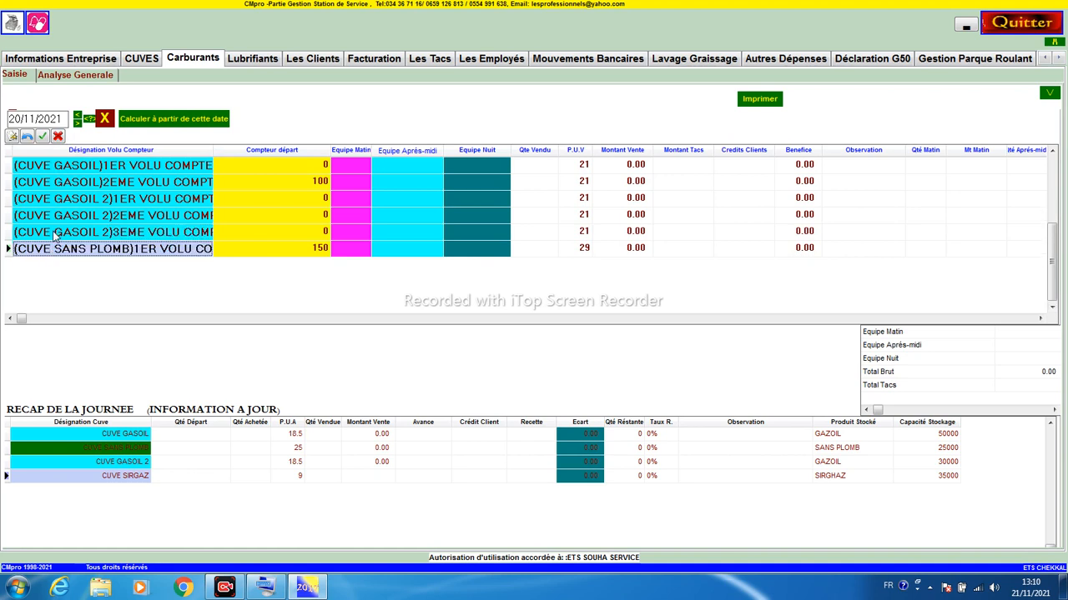
# Add a second counter row for CUVE SANS PLOMB named 2EME VOLU COMPTEUR
pyautogui.click(53, 232)
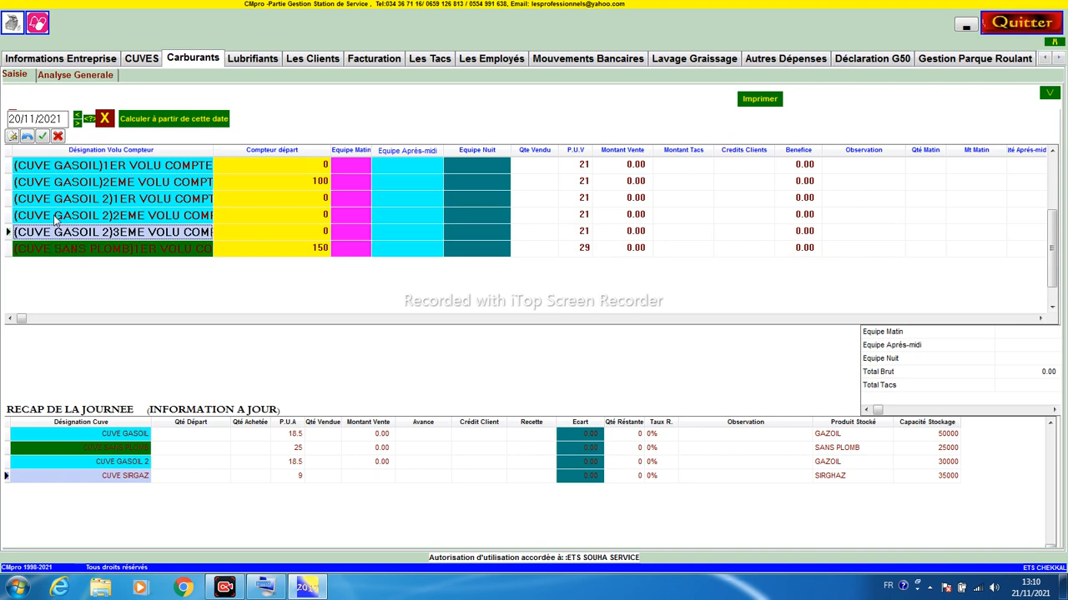
pyautogui.click(14, 137)
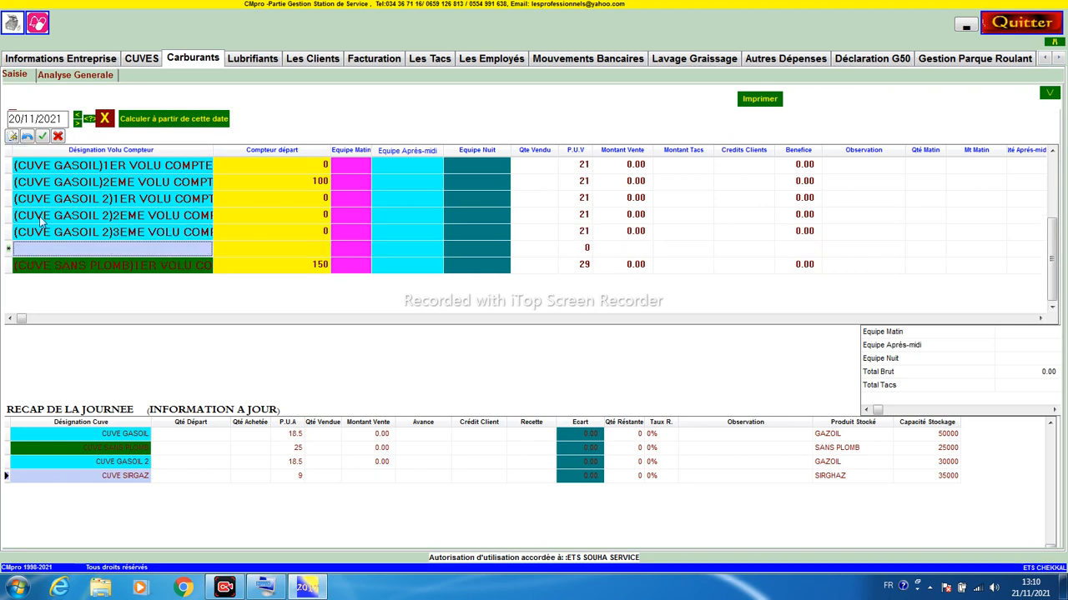
pyautogui.click(47, 248)
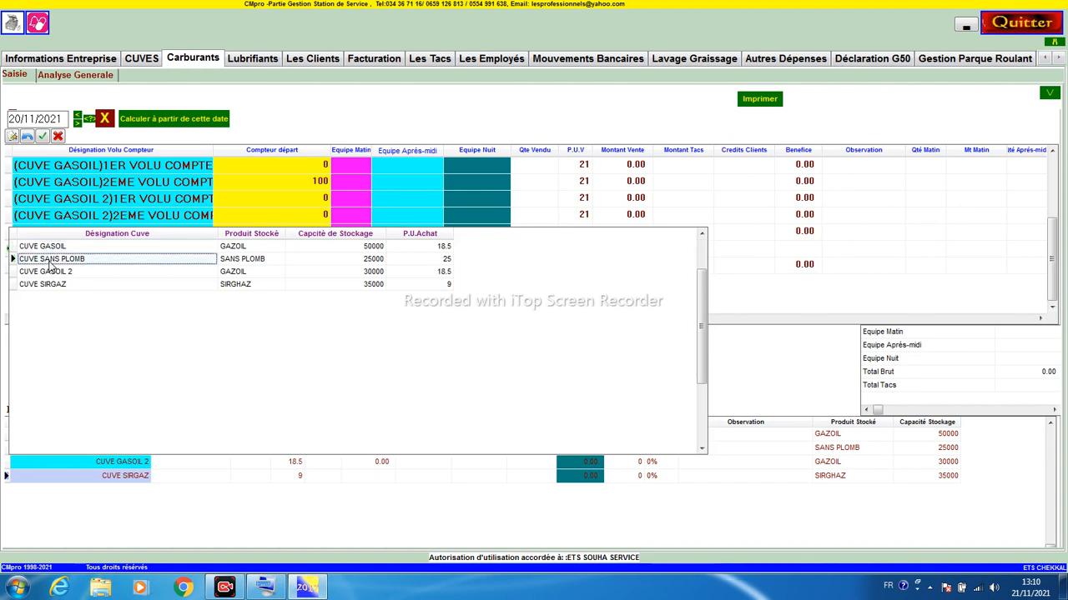
pyautogui.click(51, 264)
pyautogui.write('2EME')
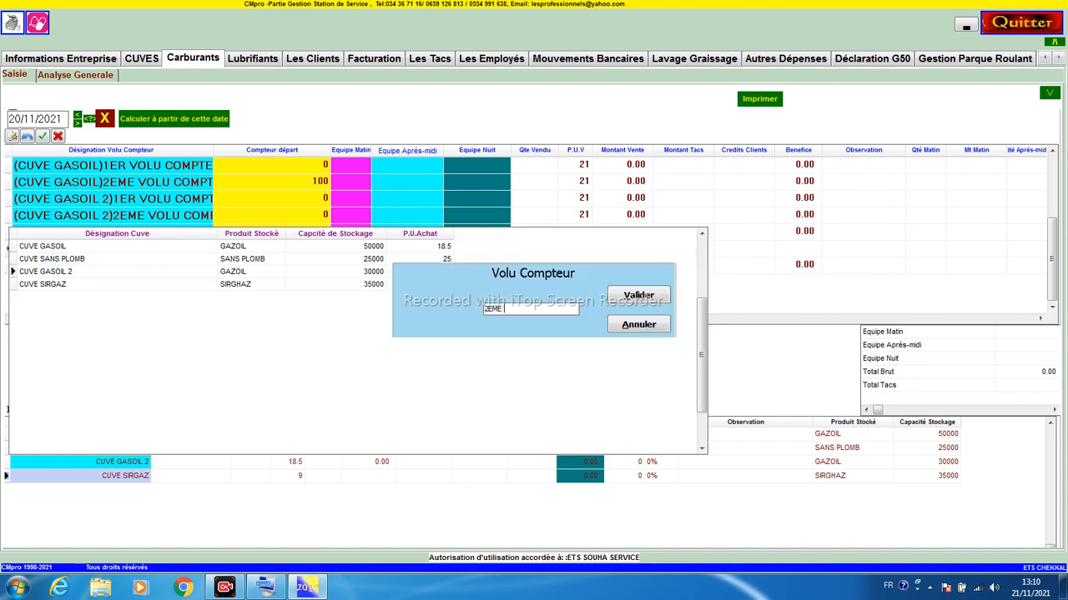
pyautogui.write(' VOLU COMPTEUR')
pyautogui.press('Return')
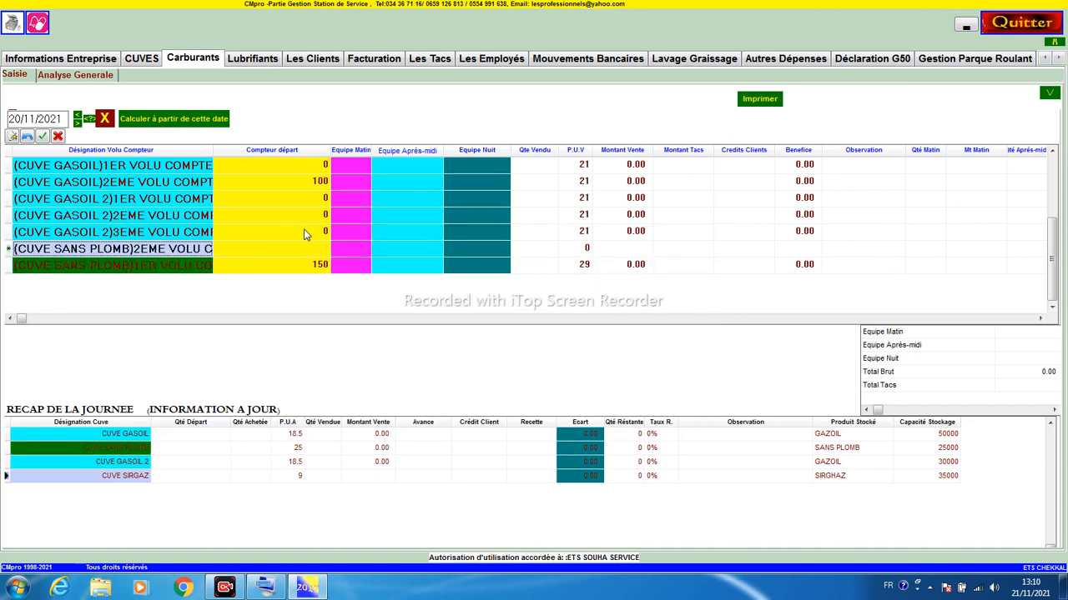
# Set the second CUVE SANS PLOMB counter's Compteur départ to 600 and P.U.V to 29, and save the row
pyautogui.click(298, 250)
pyautogui.write('600')
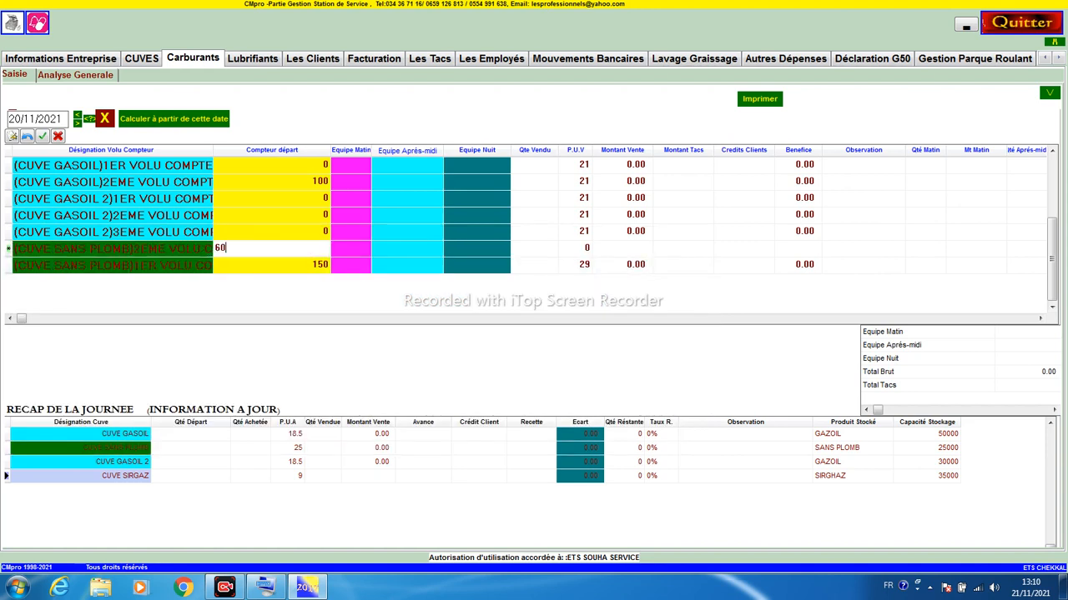
pyautogui.press('Return')
pyautogui.click(576, 248)
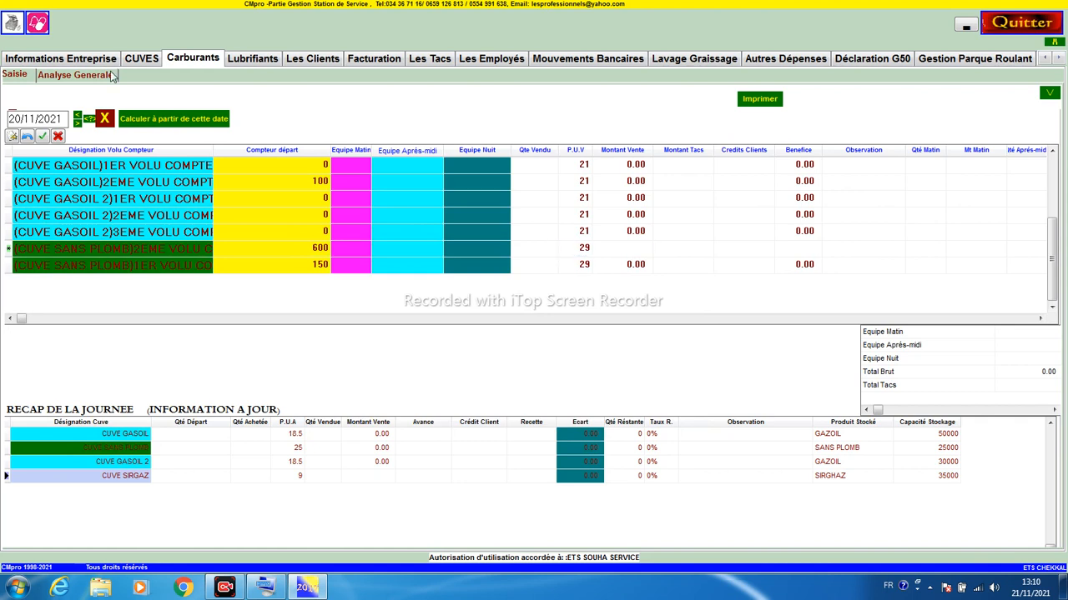
pyautogui.click(42, 136)
pyautogui.click(46, 268)
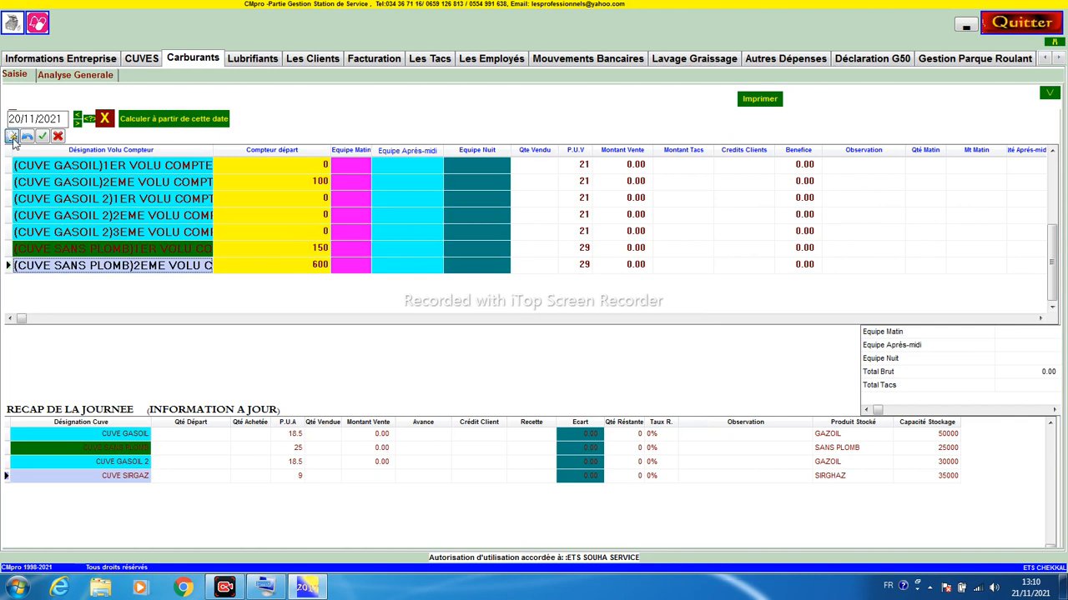
# Add a counter row for CUVE SIRGAZ named 1ER VOLU COMPTEUR
pyautogui.click(12, 138)
pyautogui.click(74, 265)
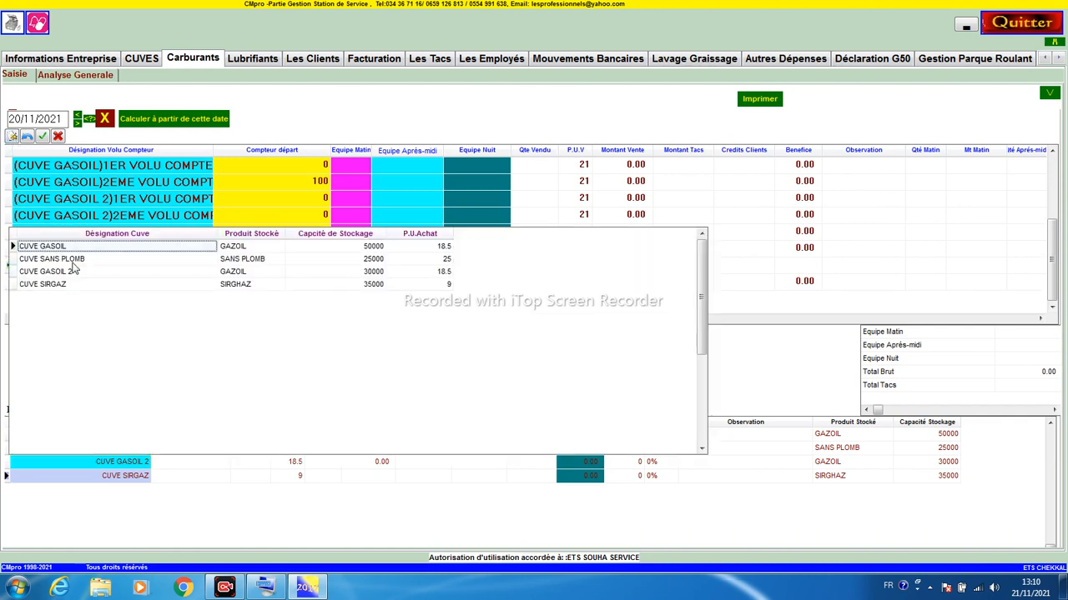
pyautogui.doubleClick(42, 284)
pyautogui.write('1ER V')
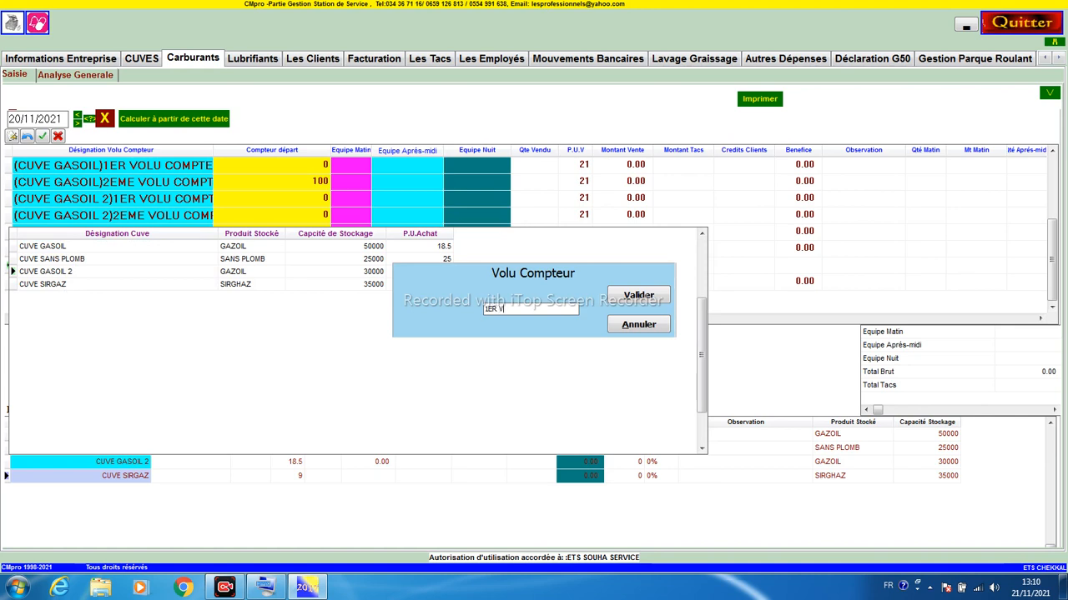
pyautogui.write('OLU COMPTE')
pyautogui.press('Return')
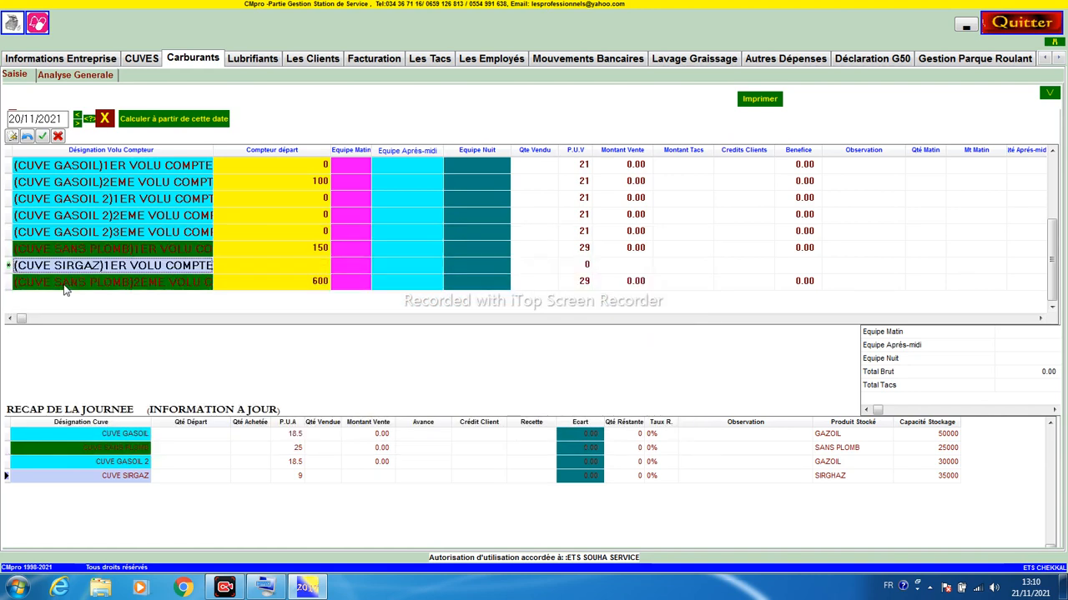
# Set the CUVE SIRGAZ counter's P.U.V to 15 and save the row
pyautogui.click(281, 263)
pyautogui.click(570, 269)
pyautogui.write('1')
pyautogui.press('Return')
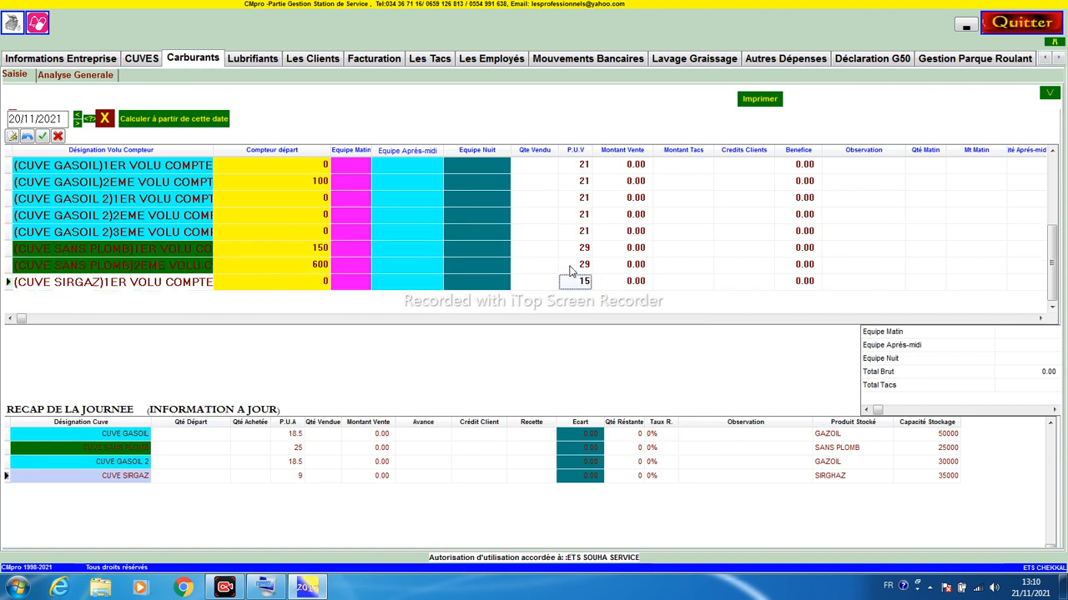
pyautogui.click(570, 268)
pyautogui.click(176, 237)
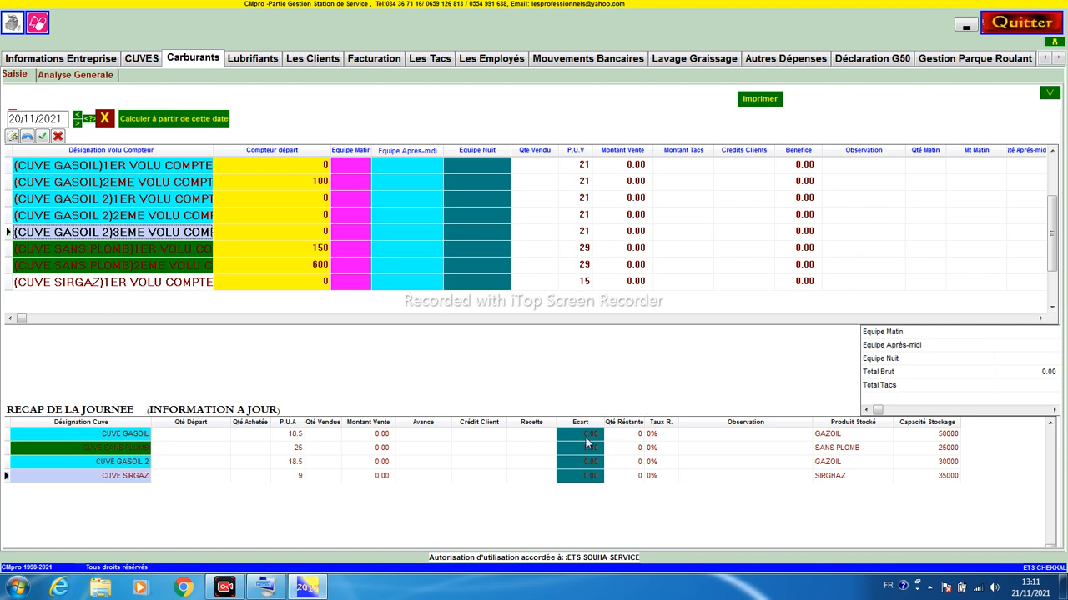
# In the day's recap, set Qté Départ to 1200 for CUVE GASOIL and 200 for CUVE SANS PLOMB
pyautogui.click(117, 435)
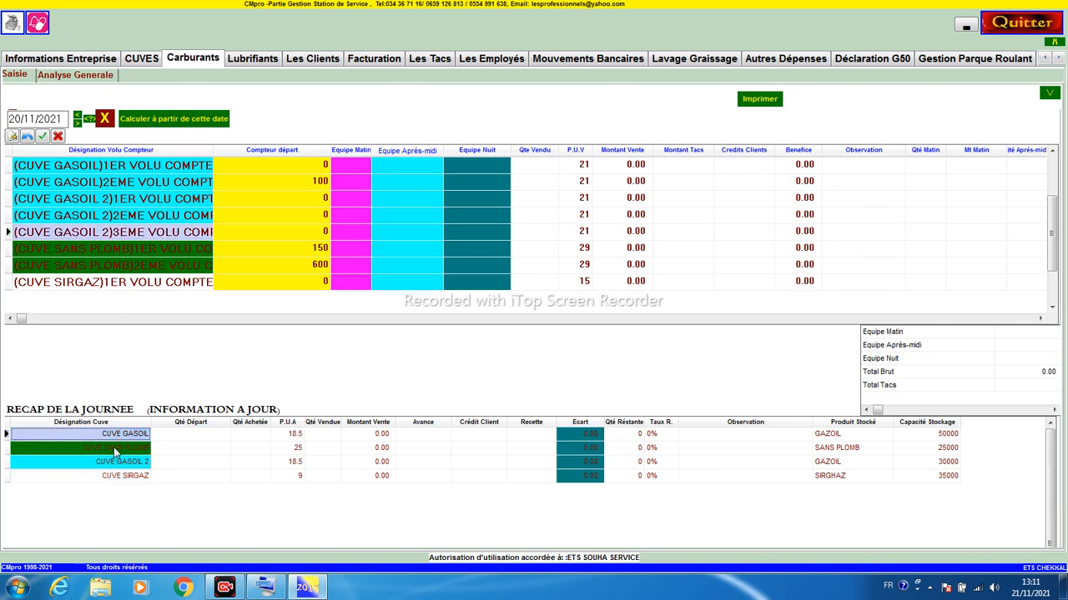
pyautogui.click(116, 451)
pyautogui.click(115, 464)
pyautogui.click(116, 476)
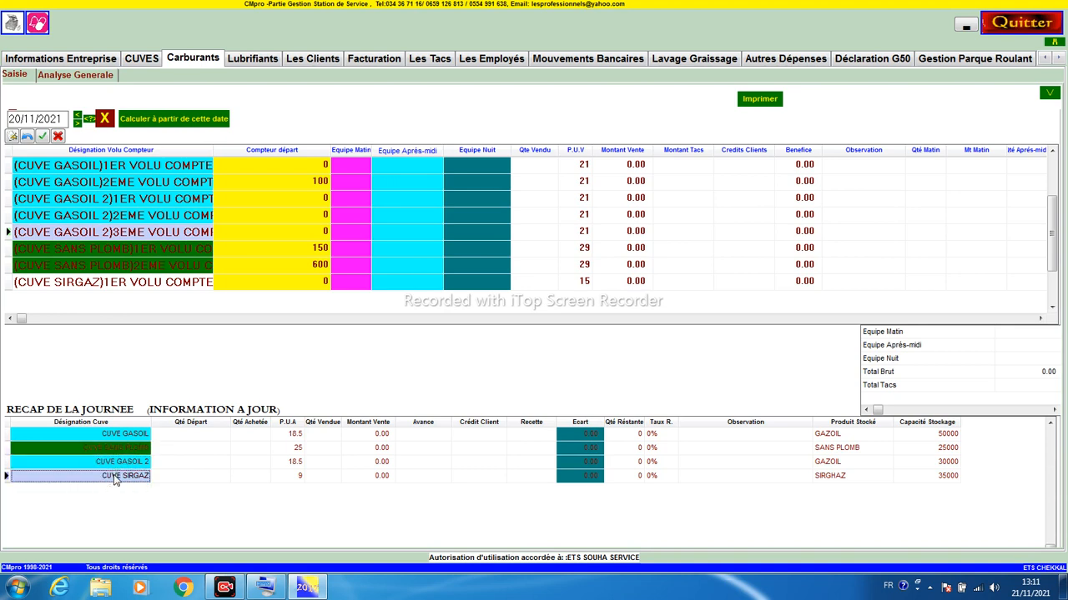
pyautogui.click(175, 437)
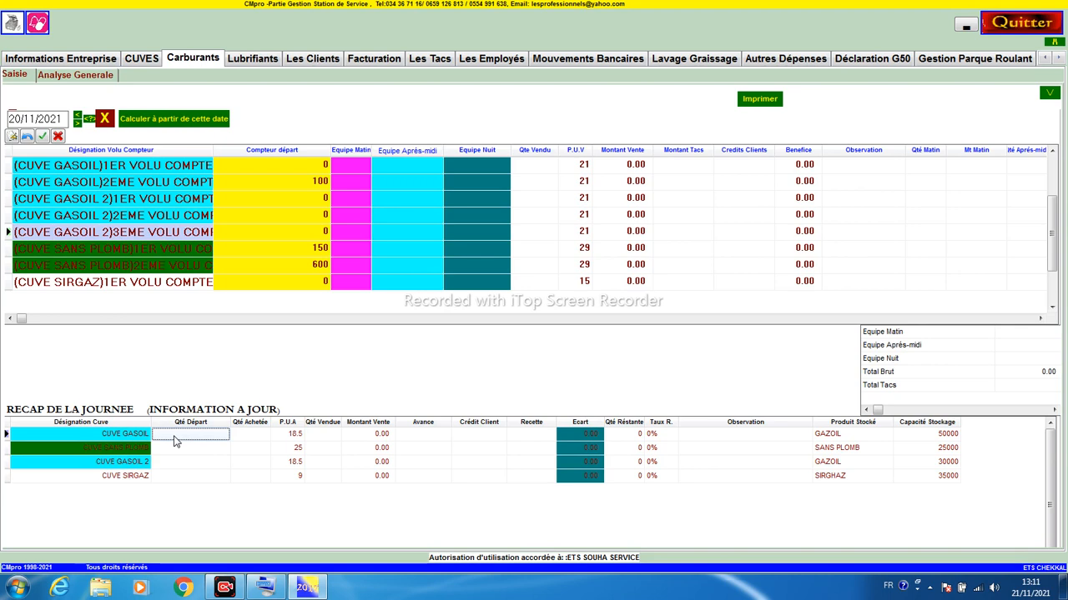
pyautogui.write('1200')
pyautogui.press('Return')
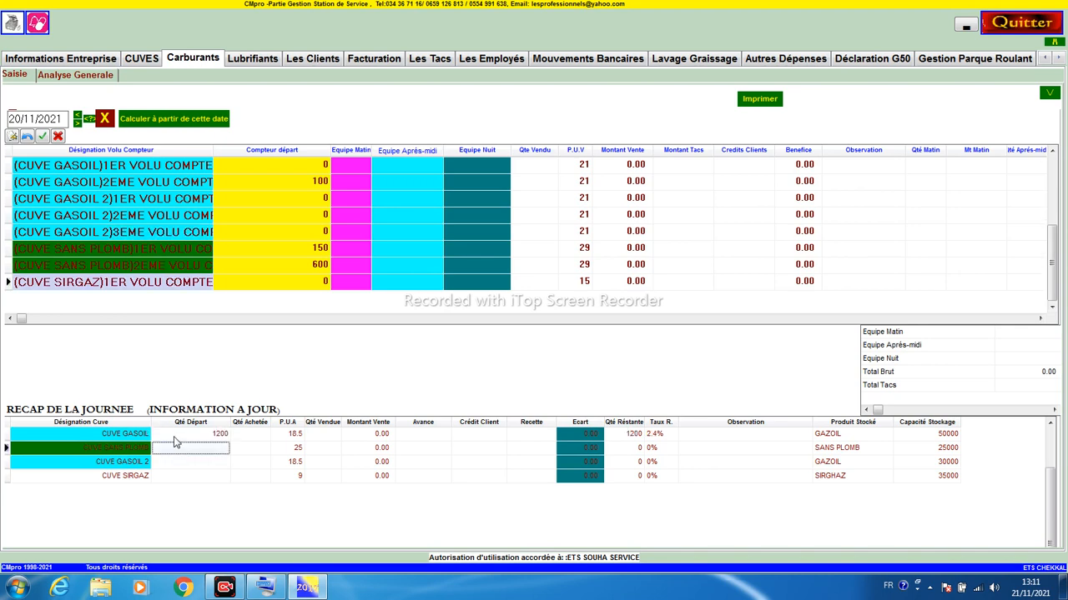
pyautogui.write('200')
pyautogui.press('Return')
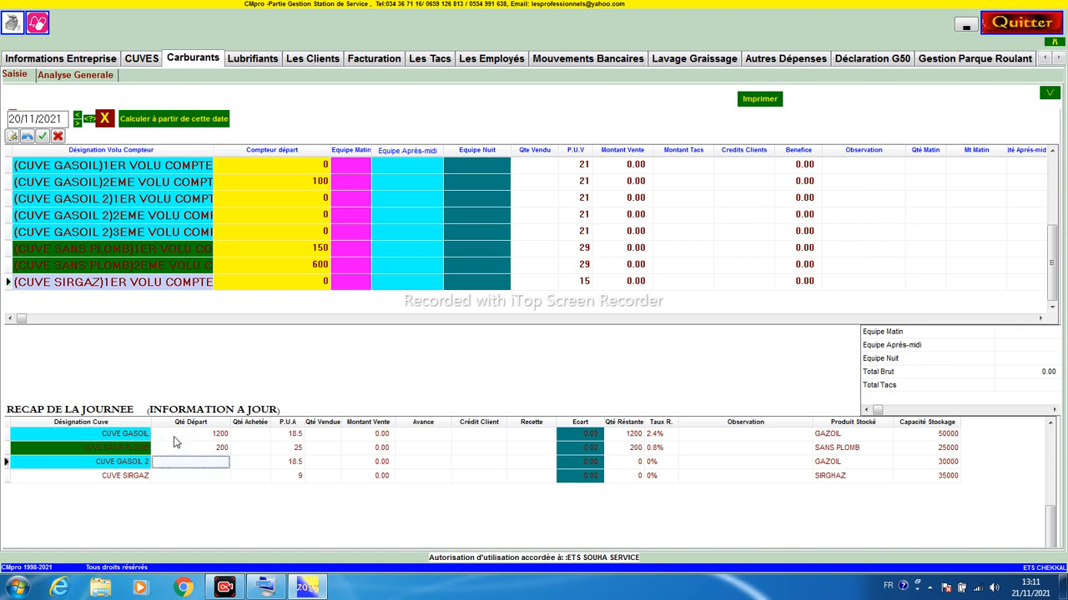
# Set Qté Départ to 1700 for CUVE GASOIL 2 and 500 for CUVE SIRGAZ in the day's recap
pyautogui.write('1700')
pyautogui.press('Return')
pyautogui.write('500')
pyautogui.press('Return')
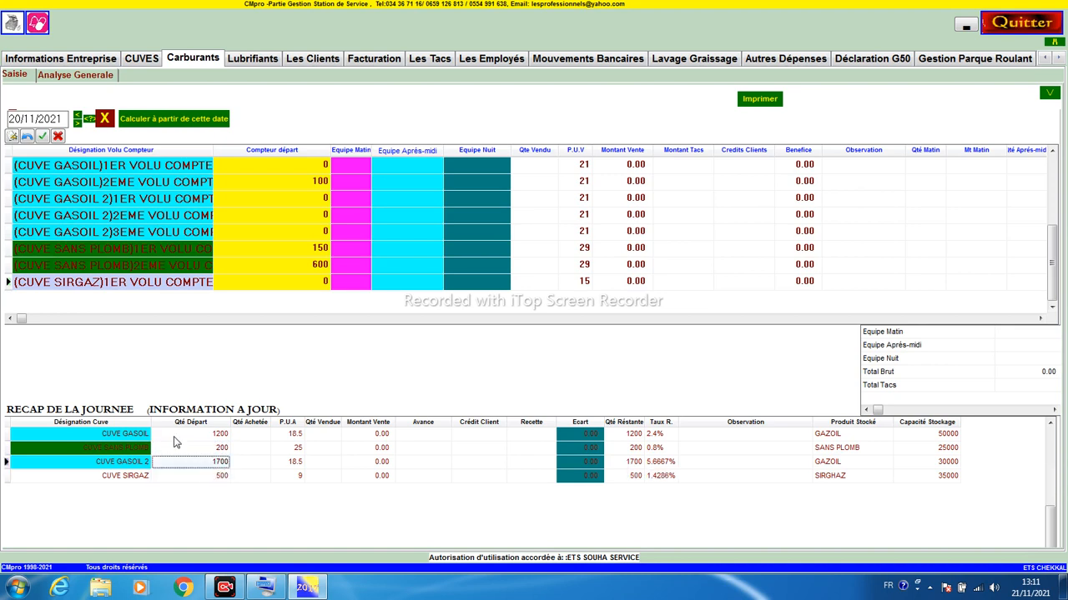
pyautogui.click(202, 475)
pyautogui.click(141, 477)
pyautogui.click(186, 477)
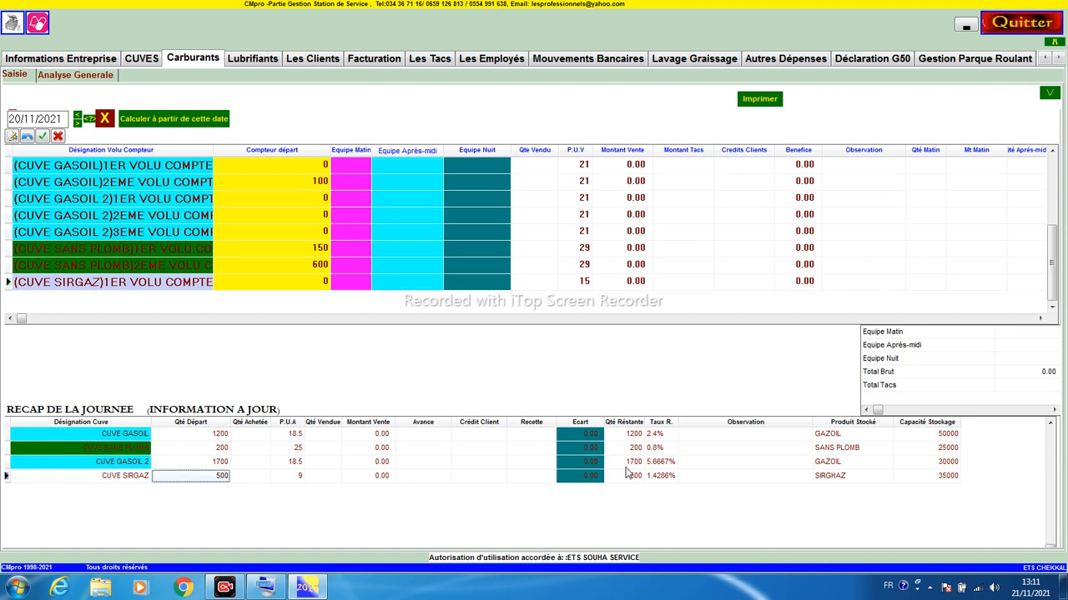
# Examine each tank's Taux R. in the day's recap, along with the Qté Vendue, Qté Achetée and Qté Départ cells
pyautogui.click(655, 434)
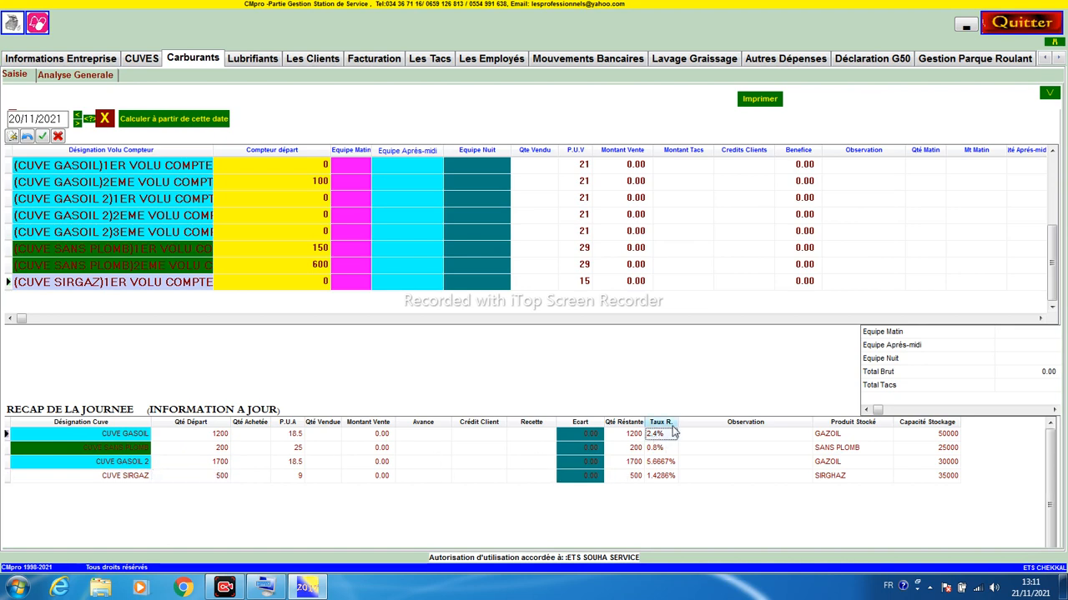
pyautogui.click(658, 451)
pyautogui.click(662, 463)
pyautogui.click(664, 467)
pyautogui.click(663, 472)
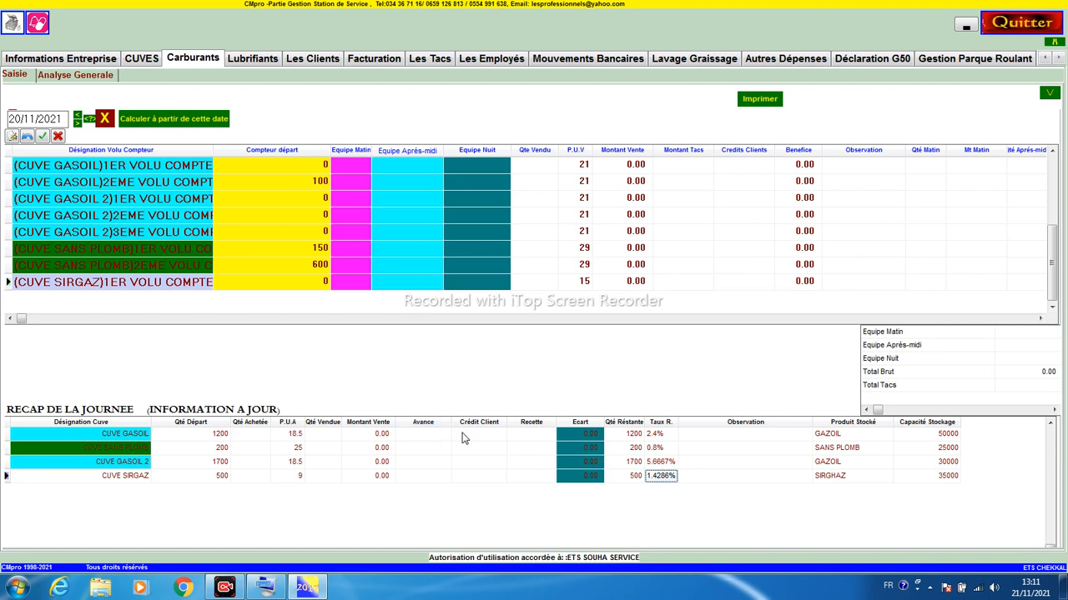
pyautogui.click(330, 448)
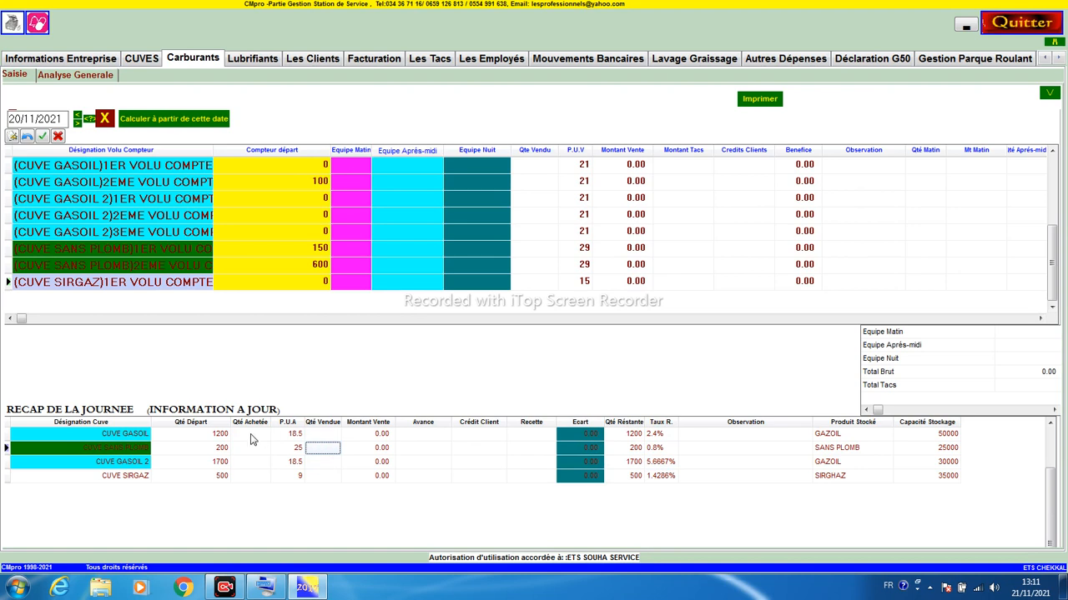
pyautogui.click(307, 434)
pyautogui.click(248, 439)
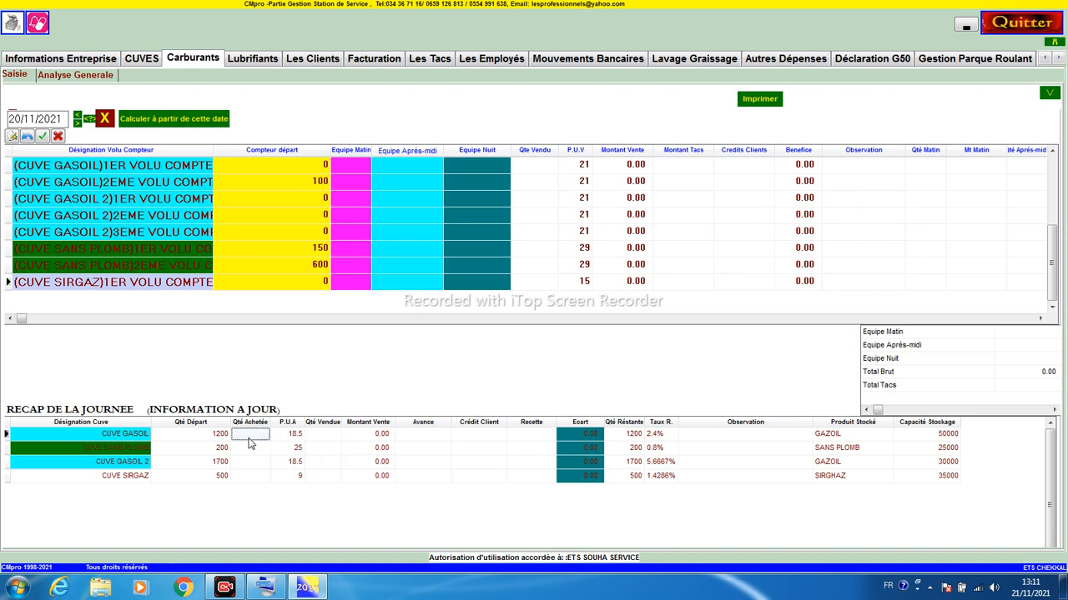
pyautogui.click(189, 448)
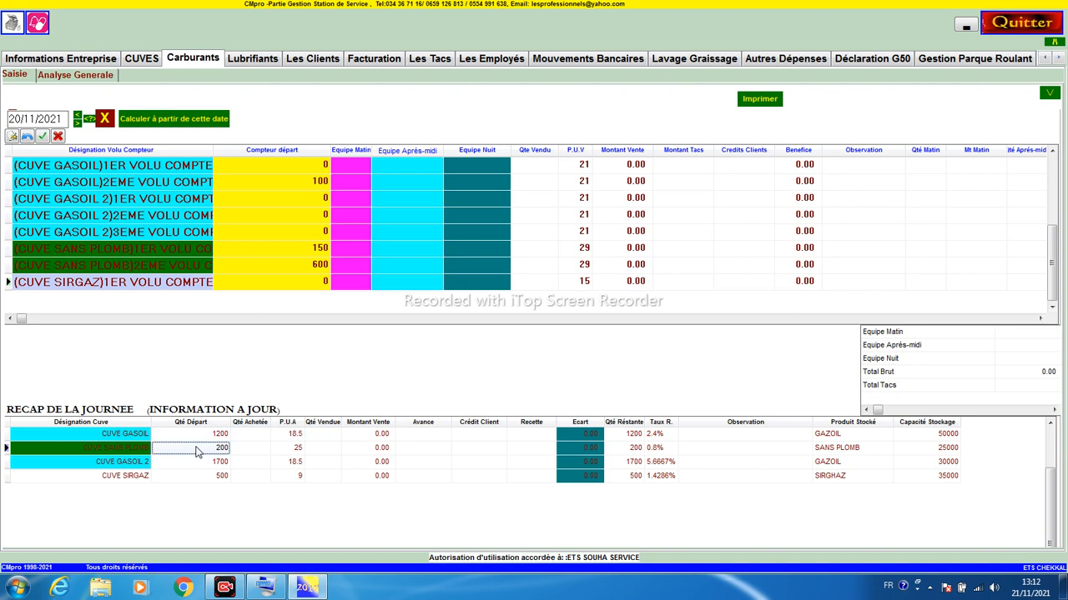
# Open the purchases for CUVE GASOIL and add a purchase row with the invoice number and NAFTAL as Détail Facture
pyautogui.click(240, 438)
pyautogui.click(241, 435)
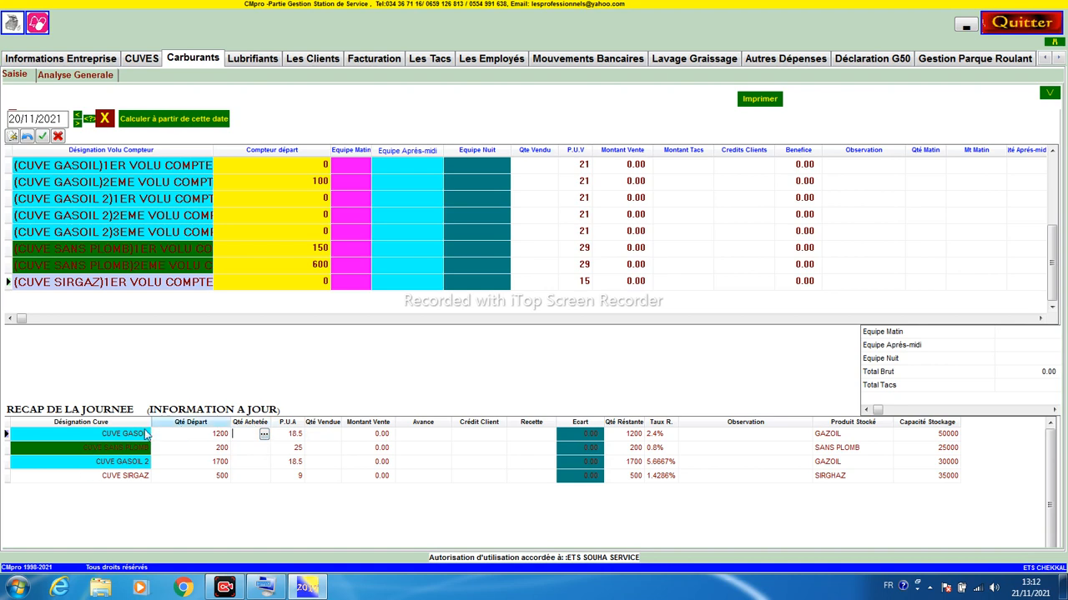
pyautogui.click(264, 438)
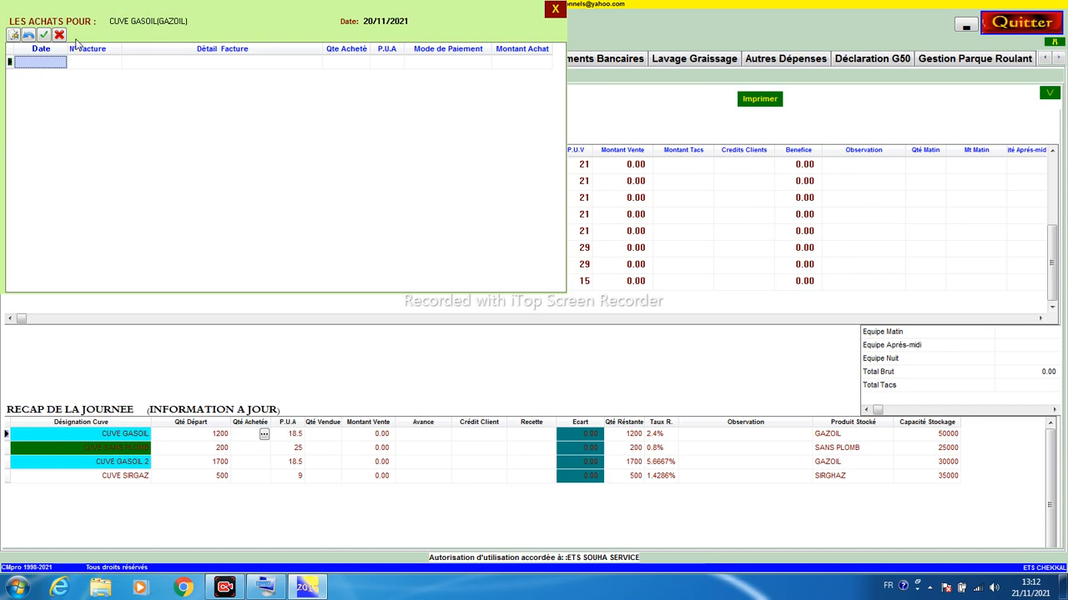
pyautogui.click(15, 35)
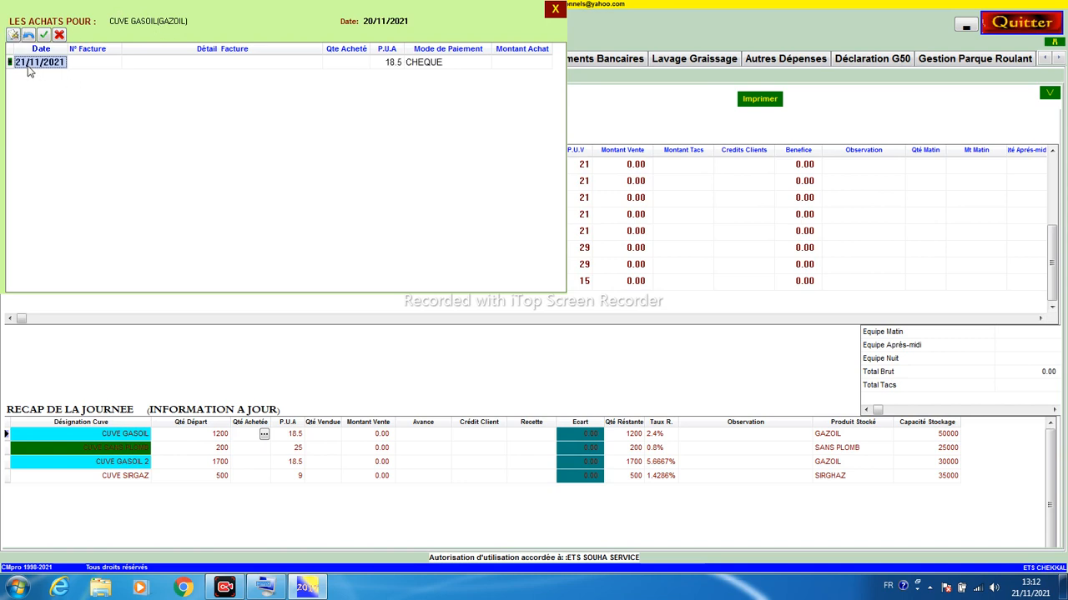
pyautogui.click(93, 63)
pyautogui.write('5545454')
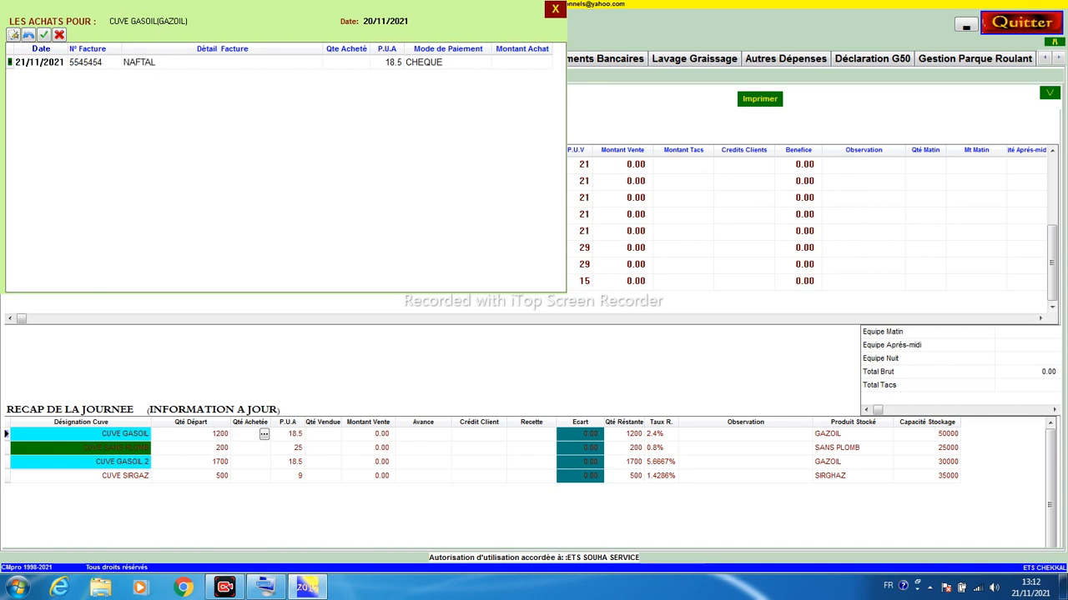
# Set the CUVE GASOIL purchase's Qté Acheté to 15000, then close the purchases and check the tank's Taux R
pyautogui.press('Tab')
pyautogui.write('15')
pyautogui.press('Tab')
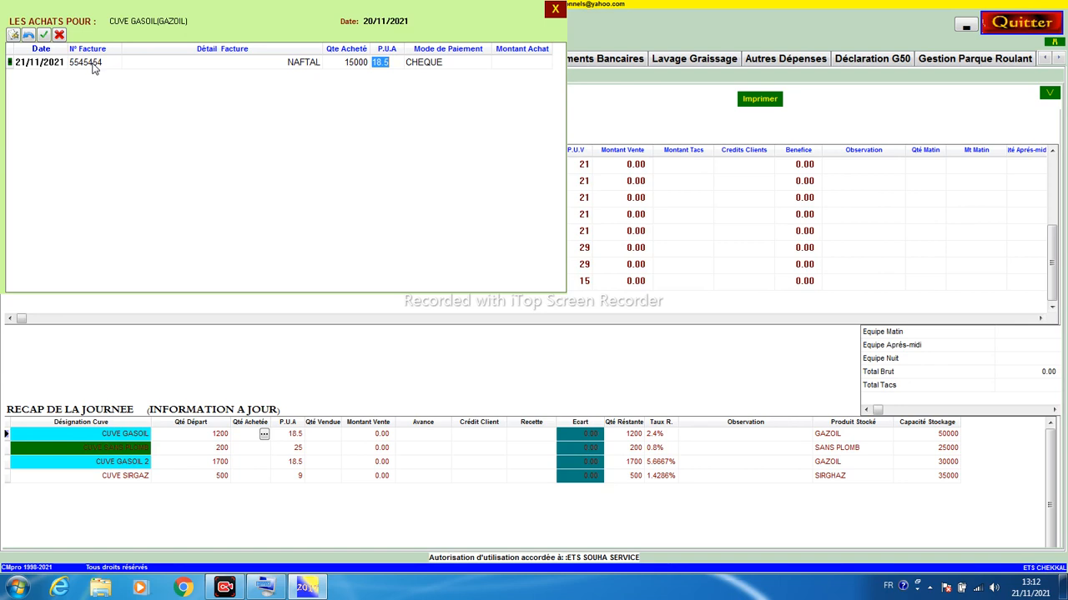
pyautogui.press('Tab')
pyautogui.press('Tab')
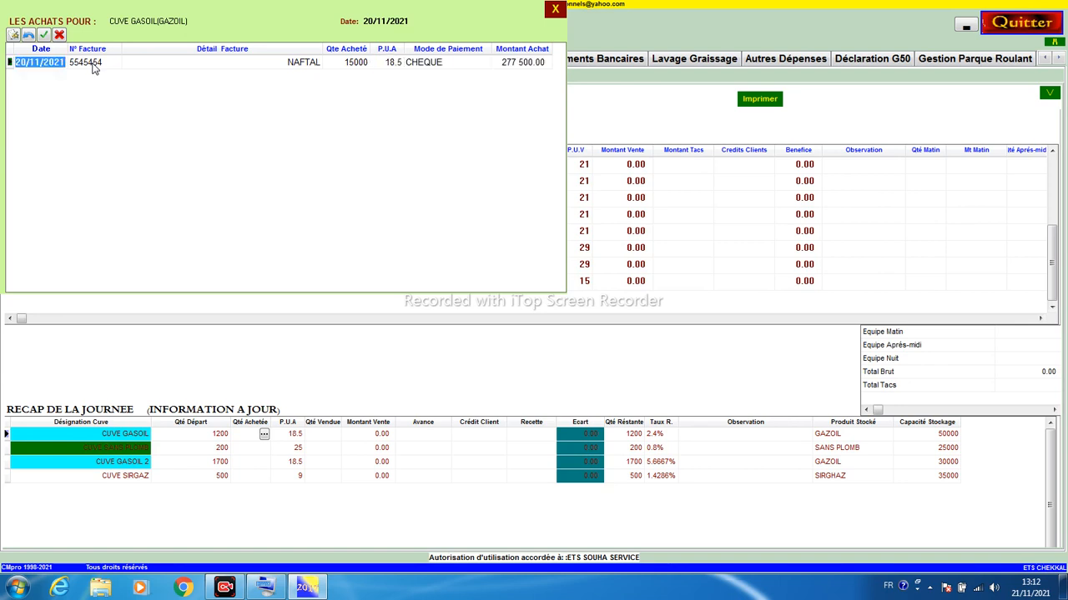
pyautogui.press('Escape')
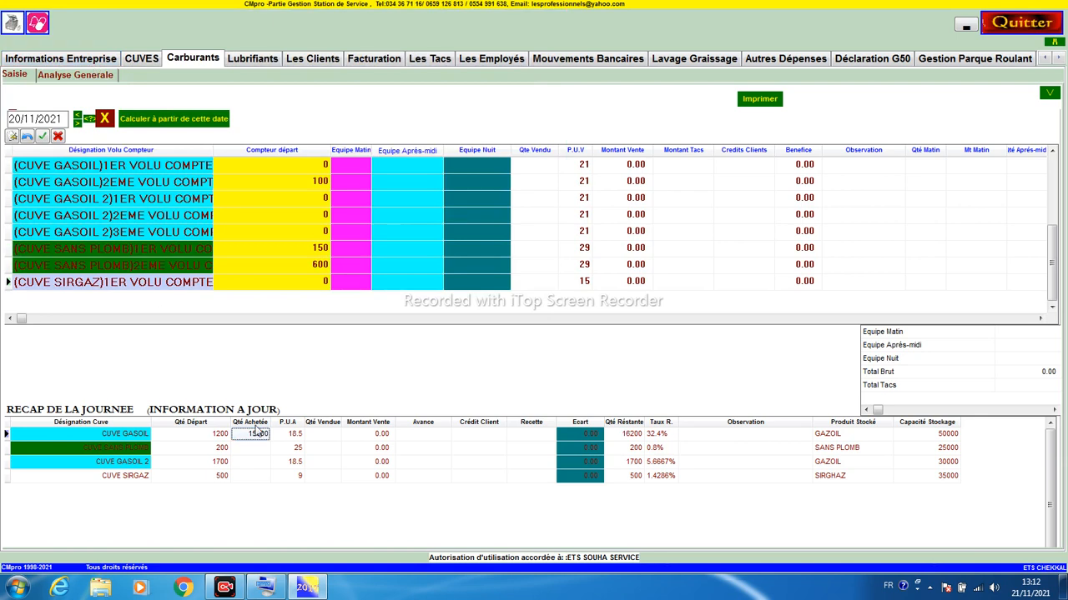
pyautogui.click(654, 436)
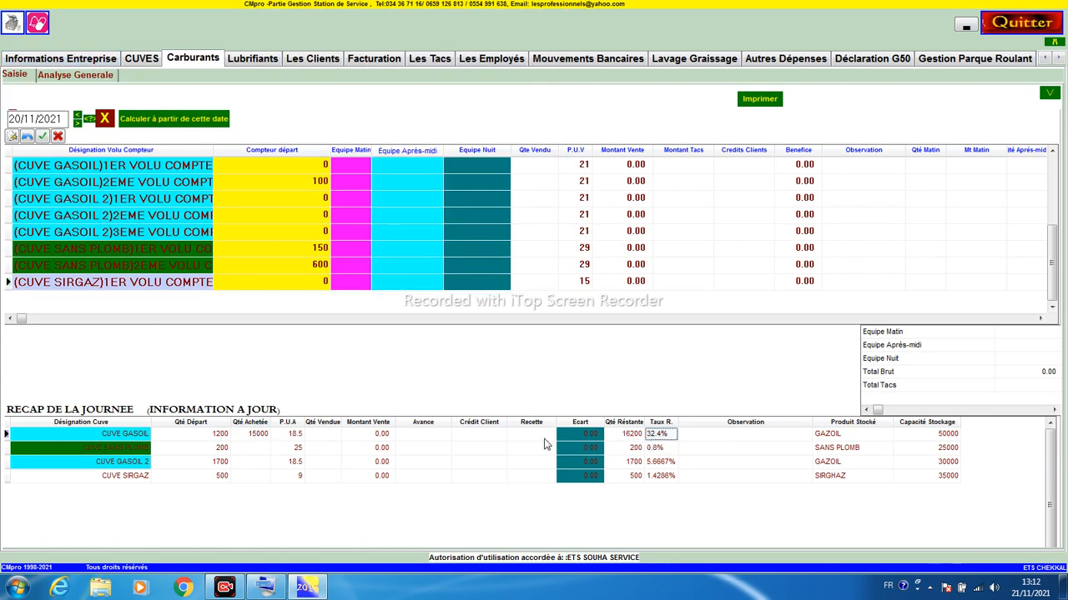
# Open the purchases for CUVE SANS PLOMB and add a purchase row with the invoice number and TOTAL as Détail Facture
pyautogui.click(259, 451)
pyautogui.click(264, 449)
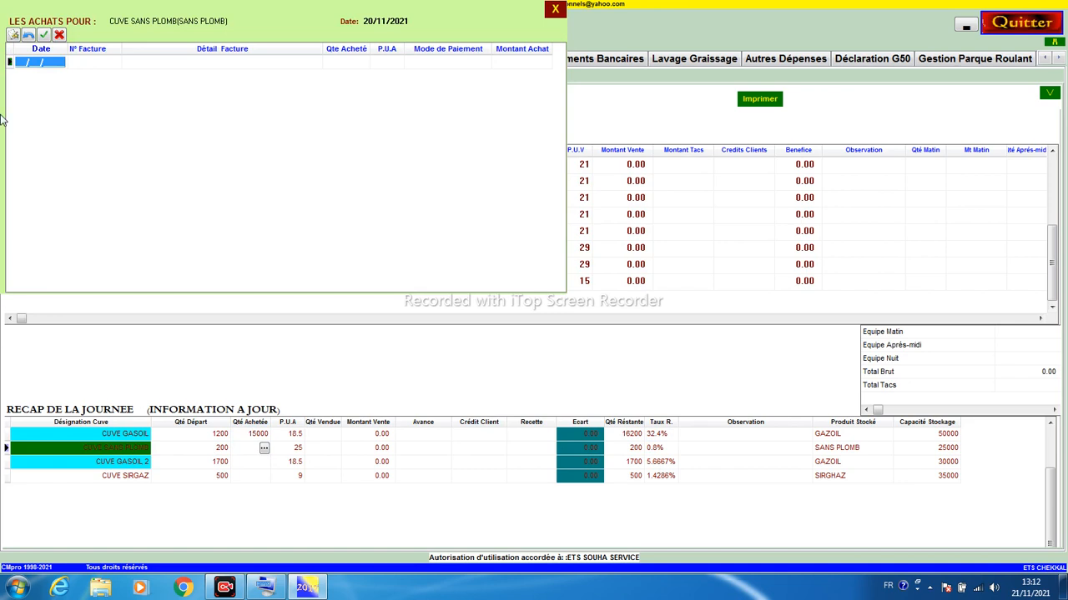
pyautogui.click(14, 35)
pyautogui.click(97, 62)
pyautogui.write('5454')
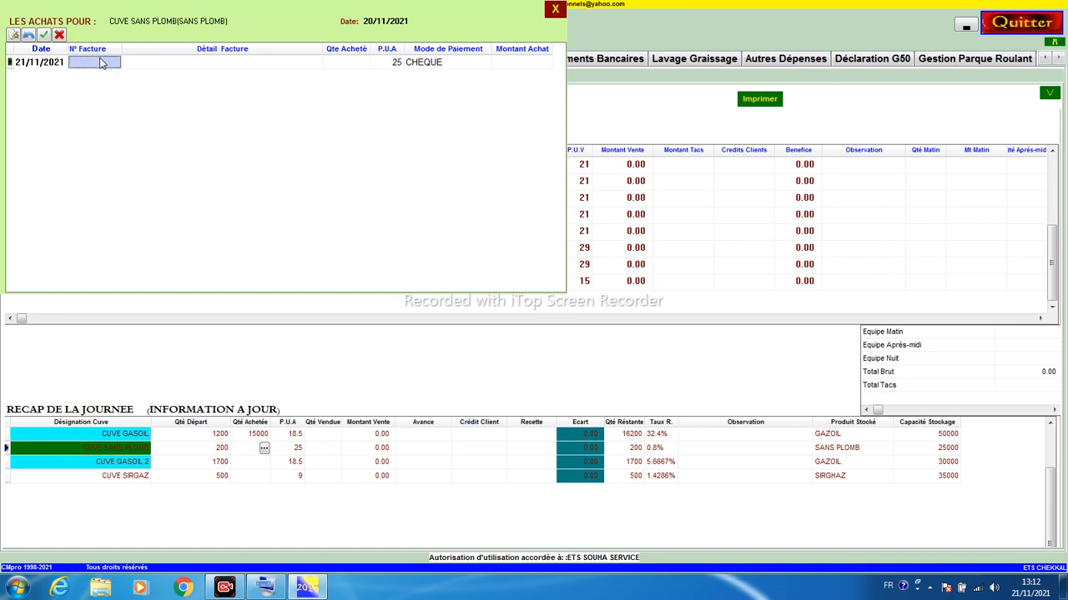
pyautogui.write('BN')
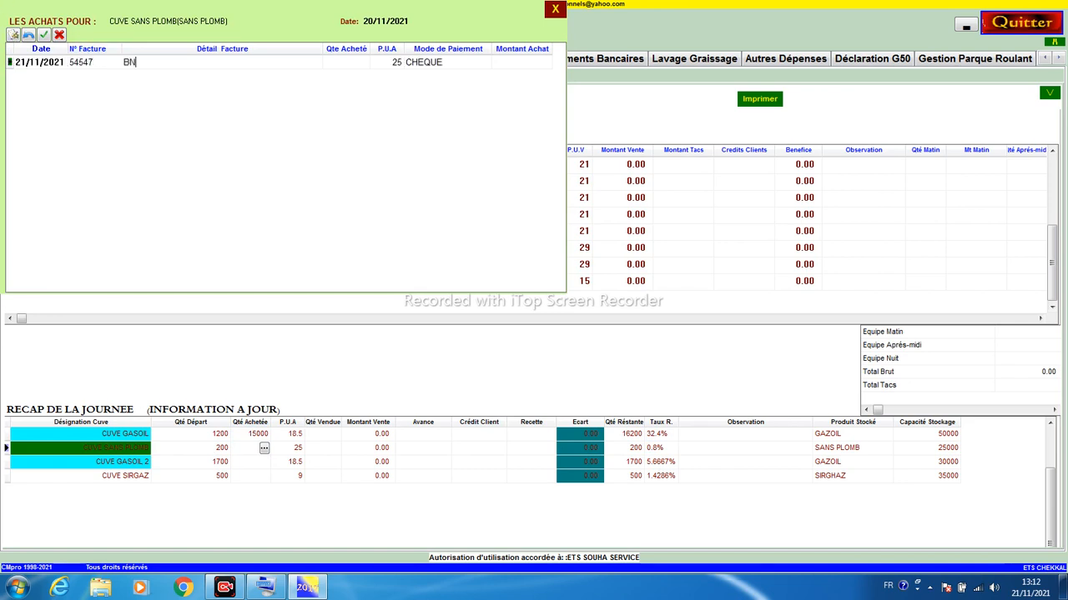
pyautogui.write('AF')
pyautogui.hotkey('shift', 'Left')
pyautogui.hotkey('shift', 'Left')
pyautogui.hotkey('shift', 'Left')
pyautogui.write('TOT')
# Set the CUVE SANS PLOMB purchase's Qté Acheté to 45000 and close the purchases
pyautogui.press('Tab')
pyautogui.write('45000')
pyautogui.press('Tab')
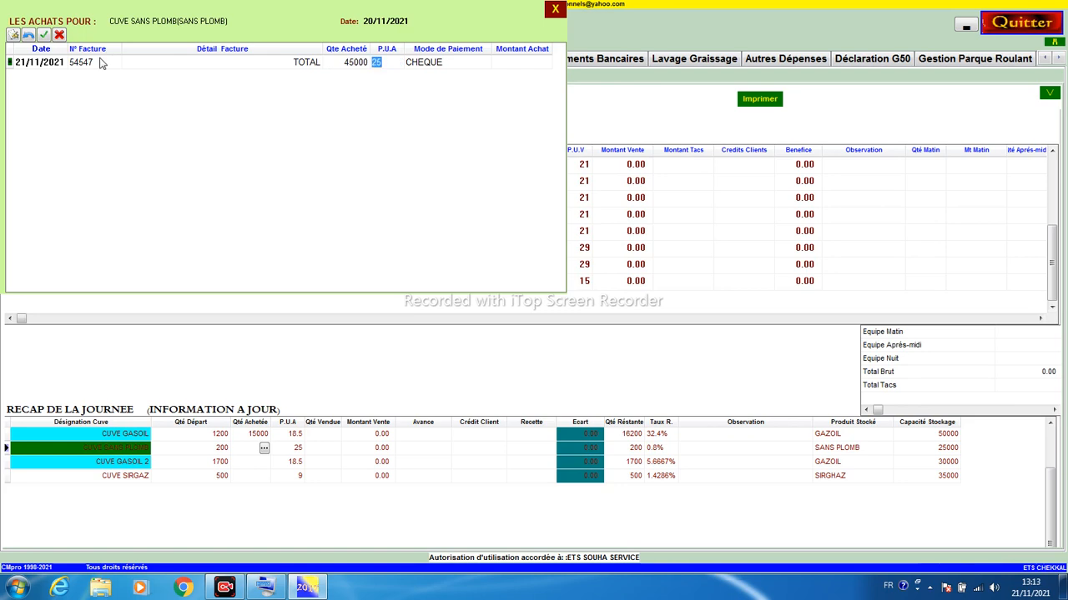
pyautogui.press('Tab')
pyautogui.press('Tab')
pyautogui.press('Escape')
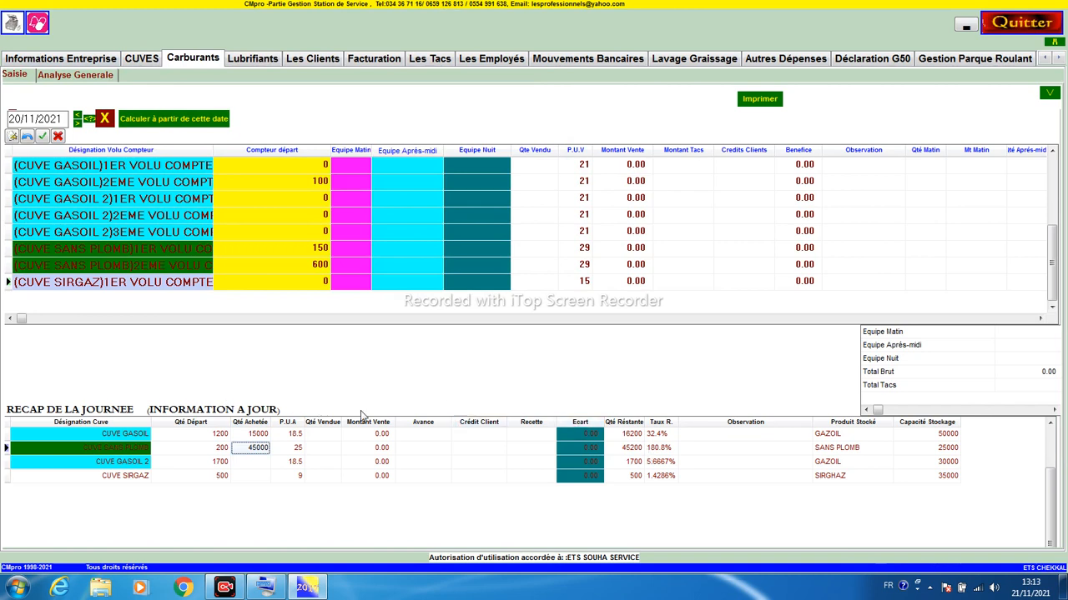
# Correct the CUVE SANS PLOMB purchase's Qté Acheté to 15000, then close the purchases and check the tank's Taux R. and Qté Réstante
pyautogui.click(254, 449)
pyautogui.click(264, 448)
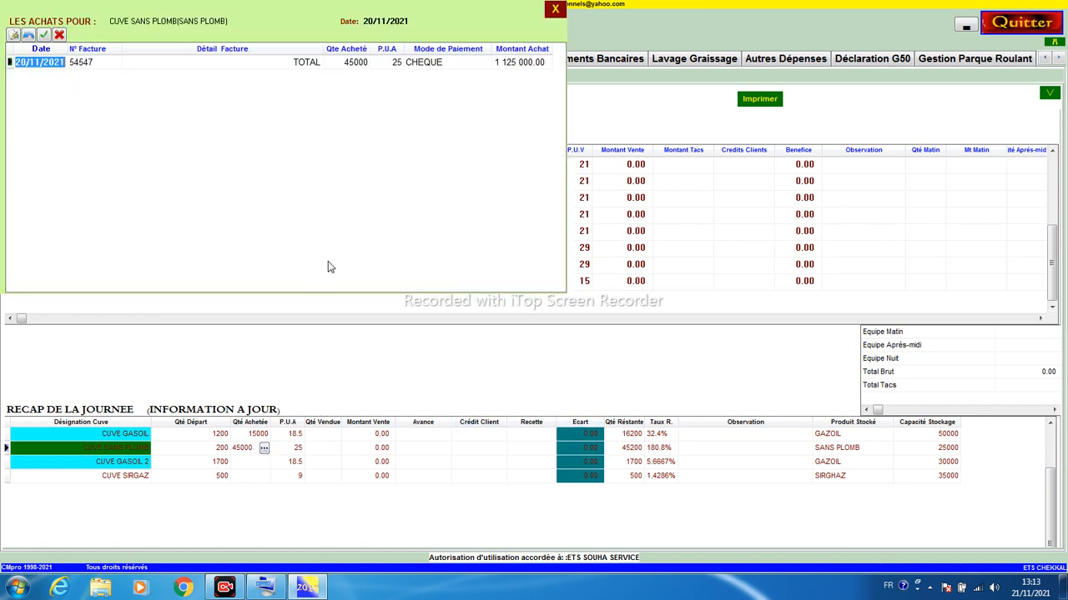
pyautogui.click(352, 65)
pyautogui.write('15000')
pyautogui.press('Return')
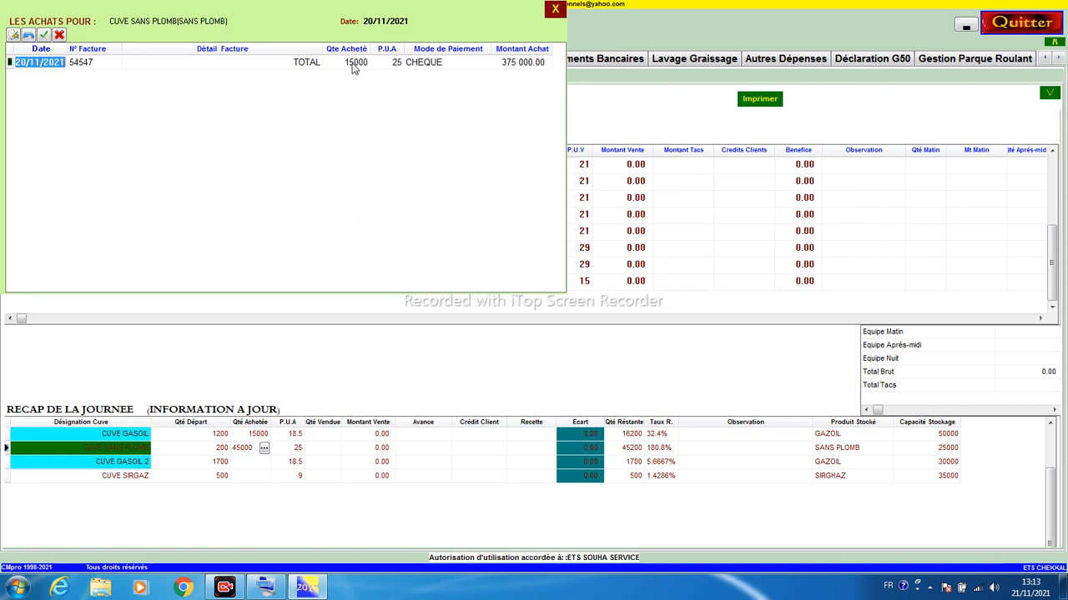
pyautogui.press('Escape')
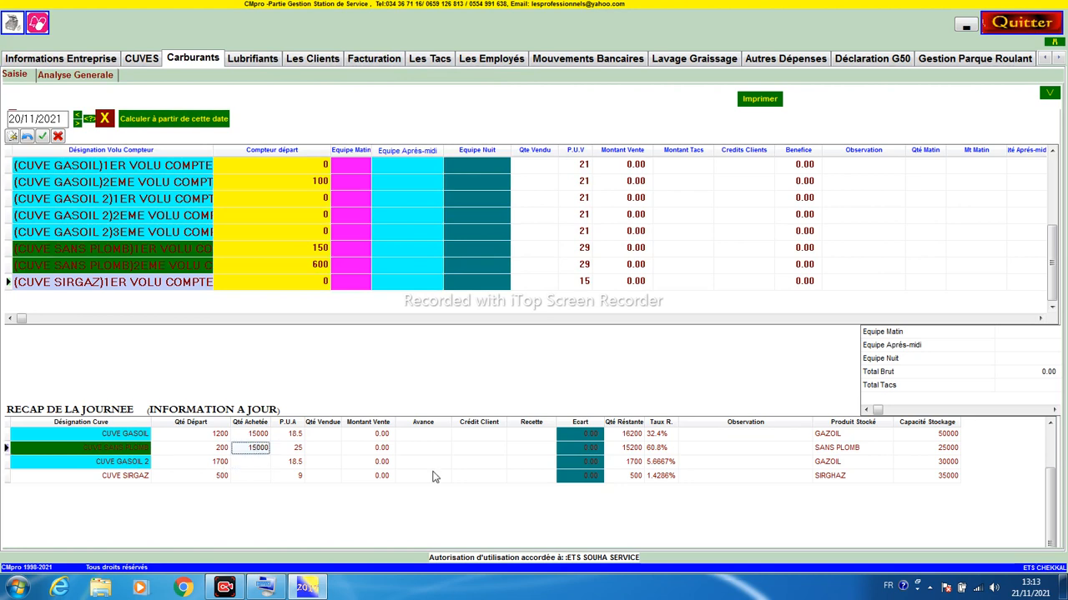
pyautogui.click(657, 449)
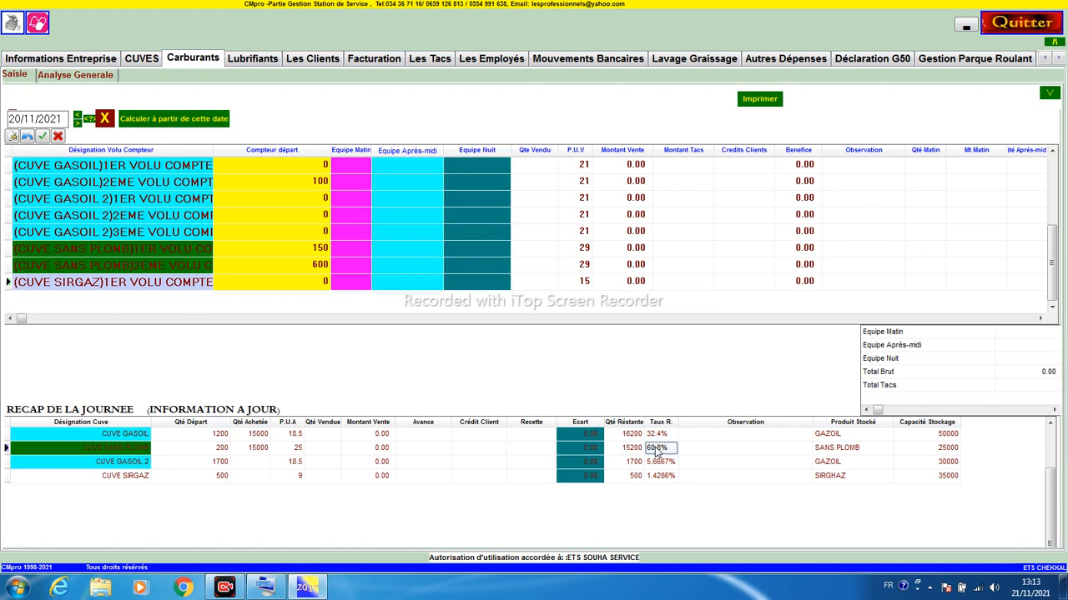
pyautogui.click(632, 448)
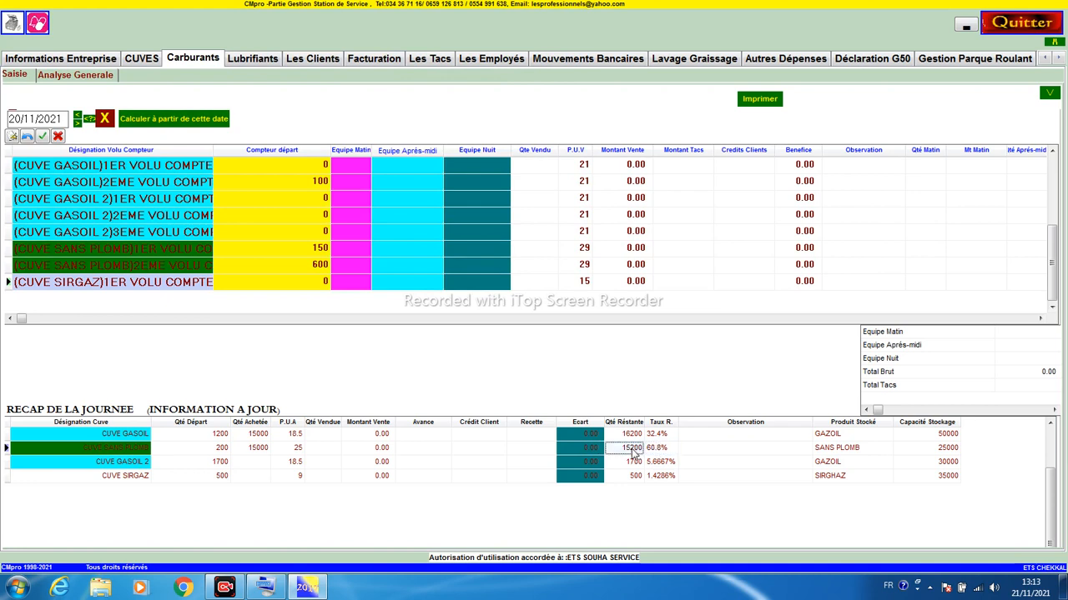
pyautogui.click(254, 451)
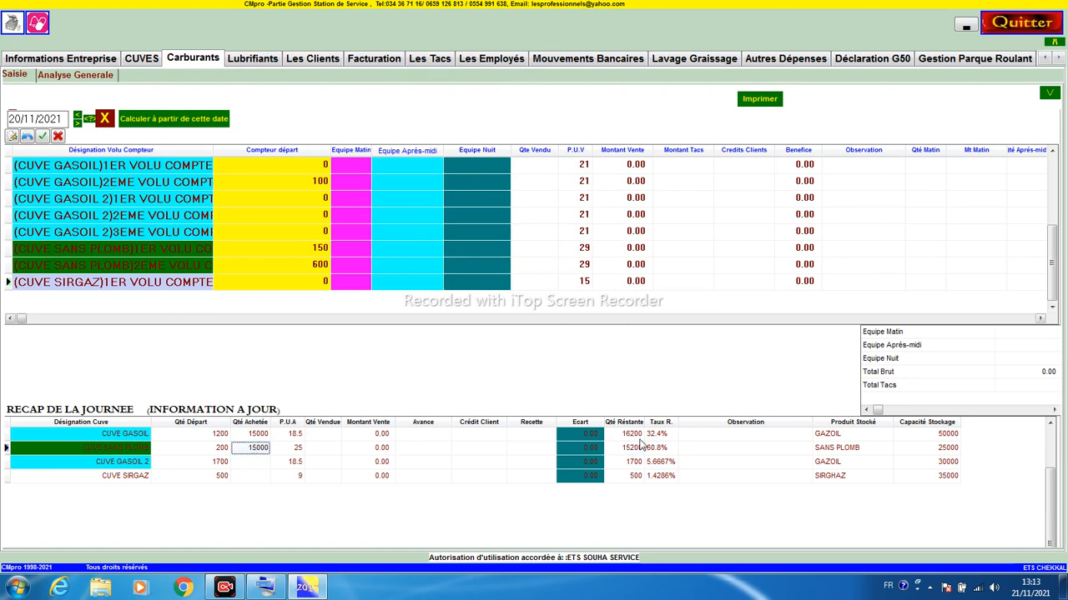
pyautogui.click(256, 461)
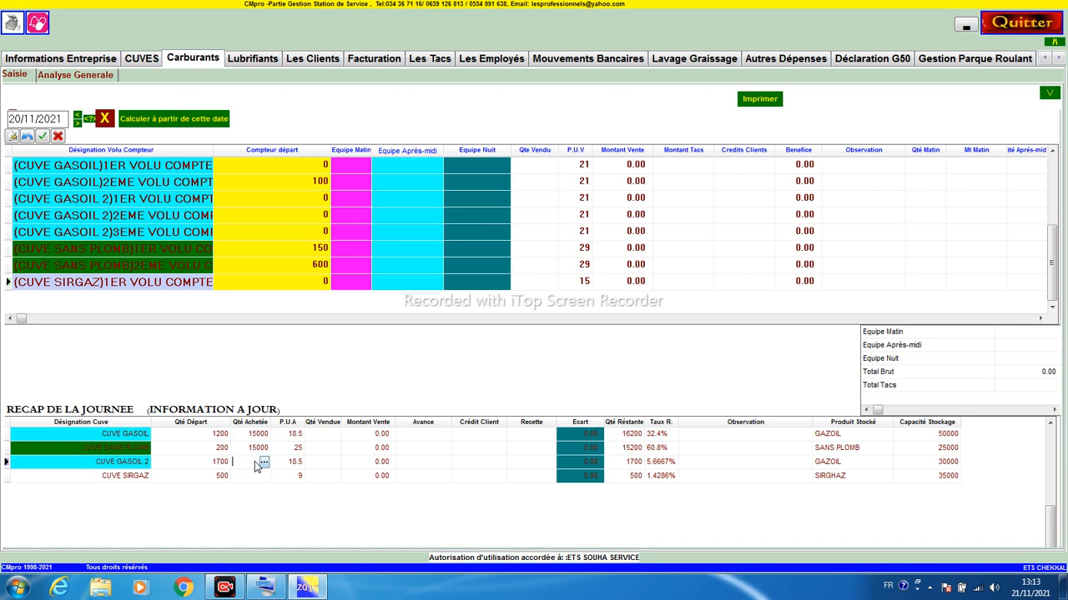
pyautogui.click(260, 462)
pyautogui.click(14, 38)
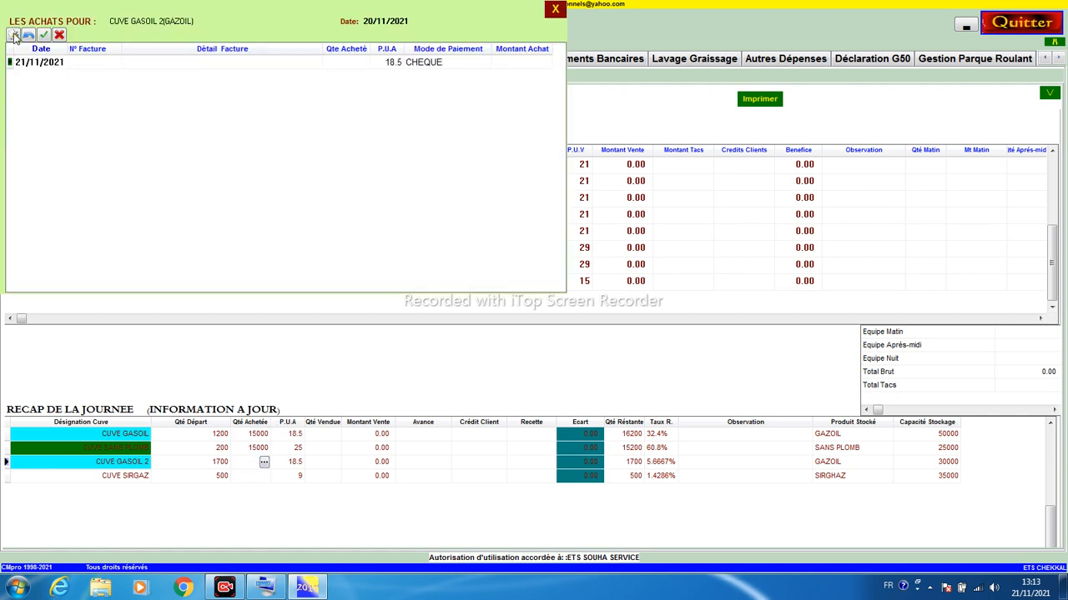
pyautogui.click(94, 60)
pyautogui.write('547777')
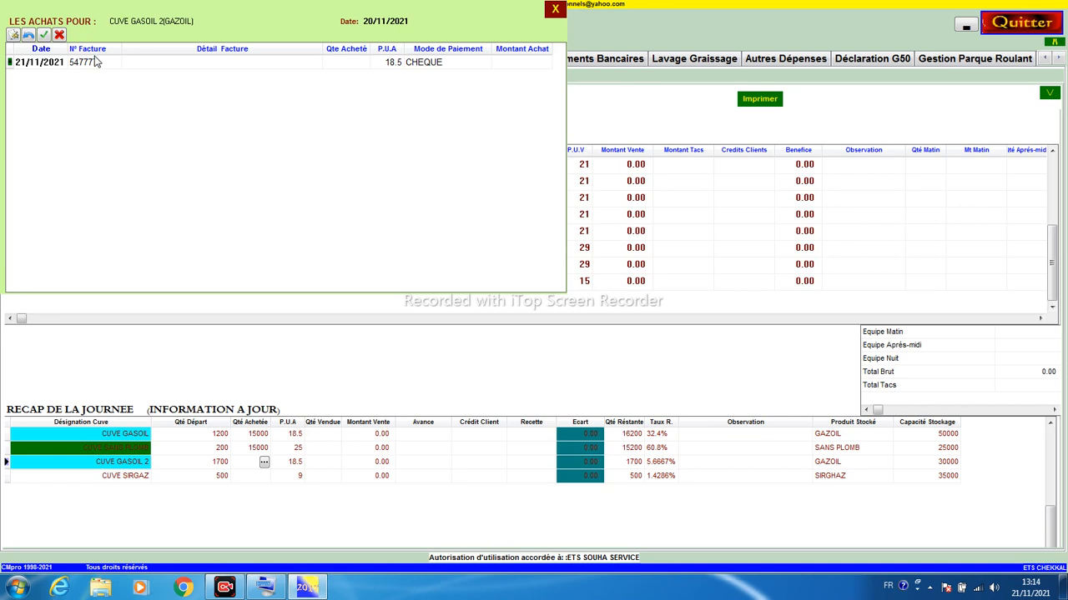
pyautogui.click(556, 12)
pyautogui.click(539, 326)
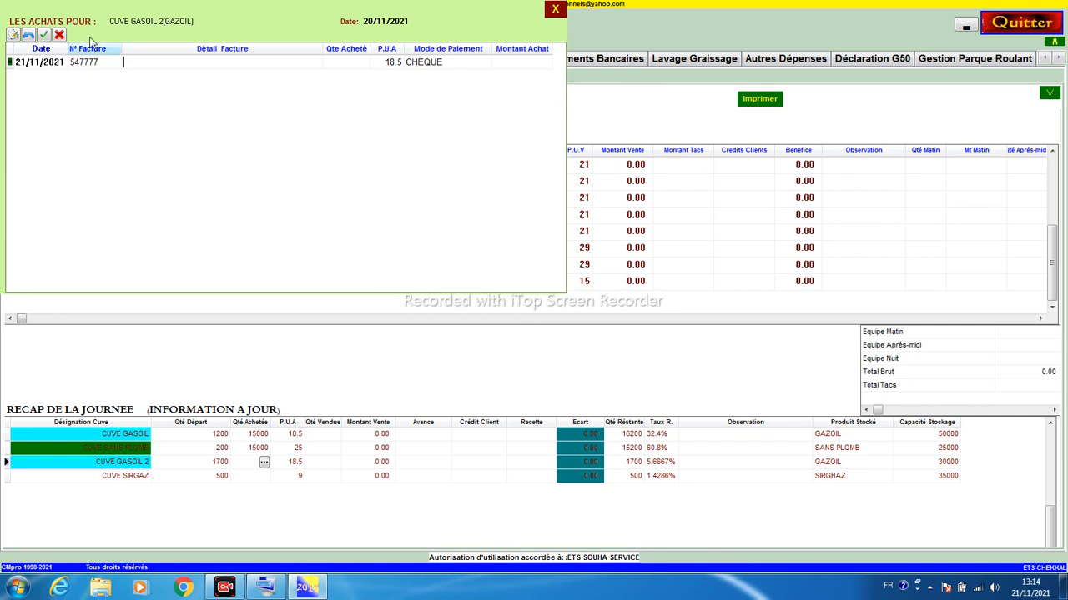
pyautogui.click(28, 35)
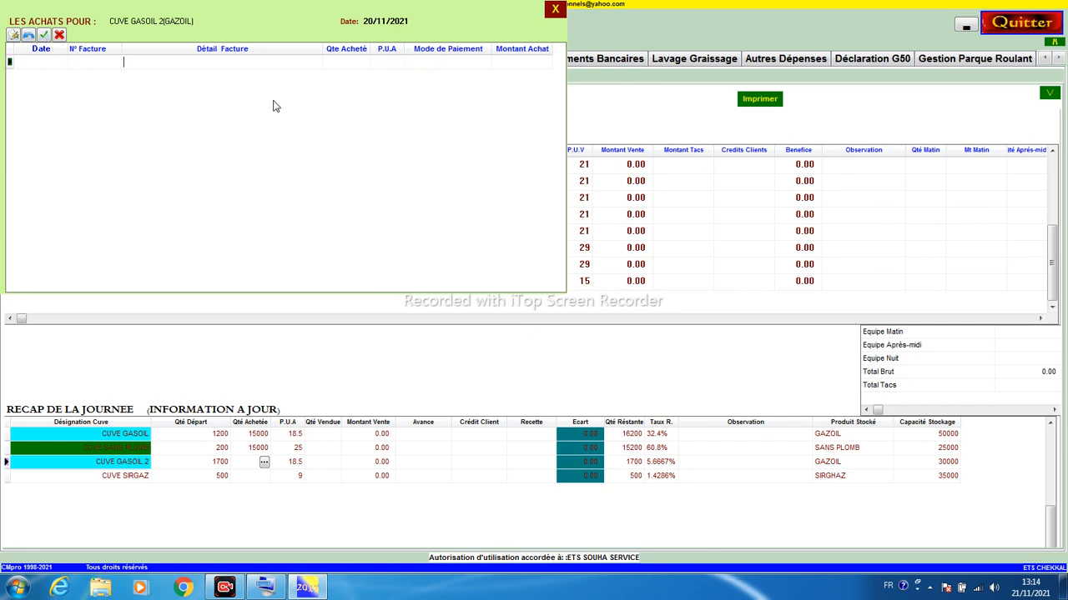
pyautogui.click(556, 10)
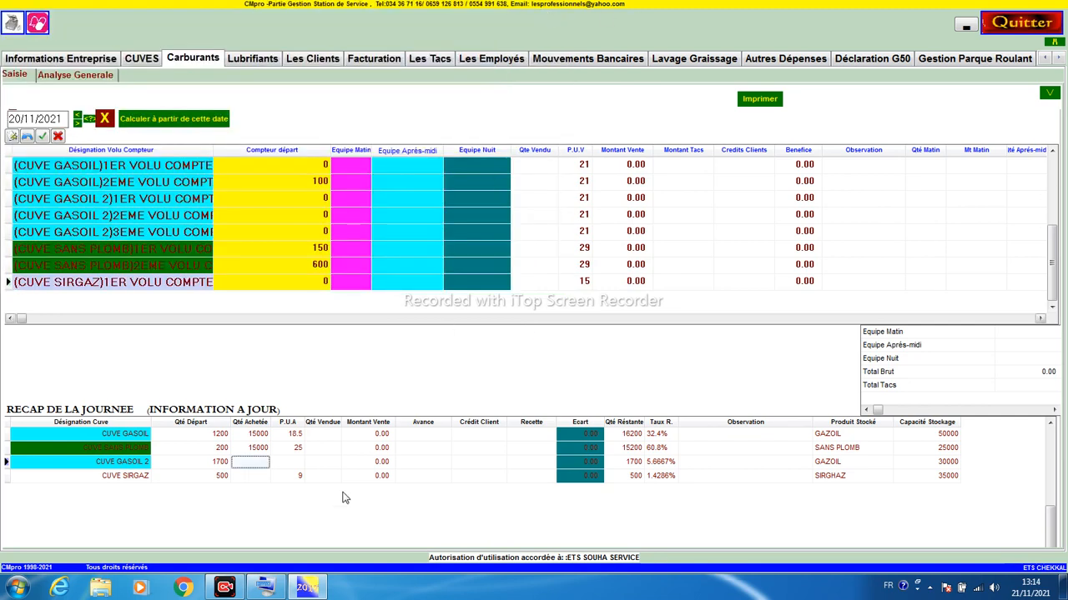
# Copy the invoice number from the CUVE GASOIL purchase, check its Qté Acheté and close the purchases
pyautogui.click(256, 436)
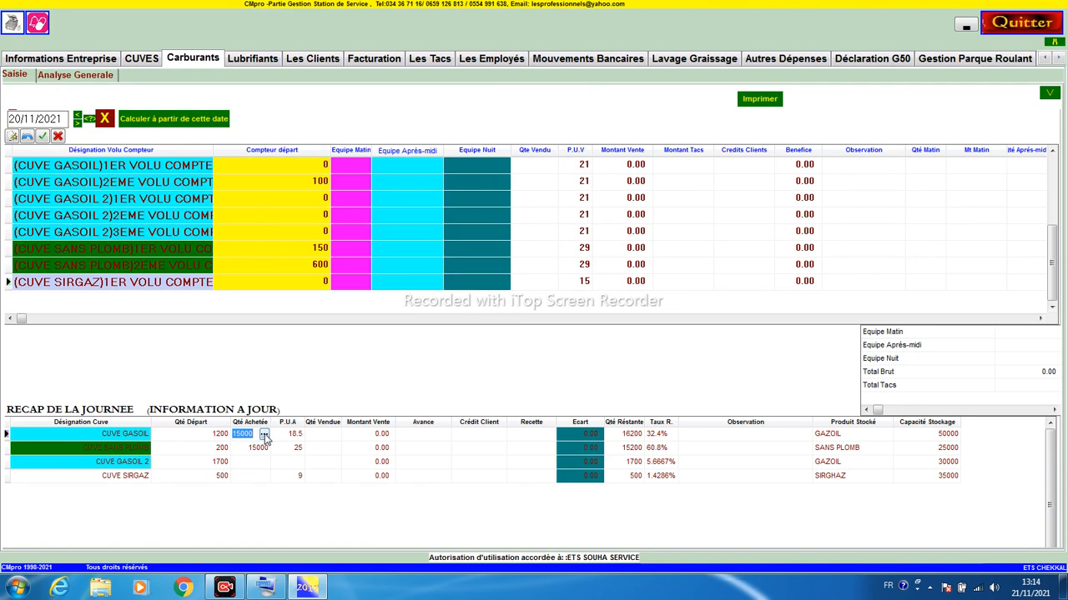
pyautogui.click(263, 434)
pyautogui.click(101, 67)
pyautogui.click(101, 63)
pyautogui.rightClick(101, 64)
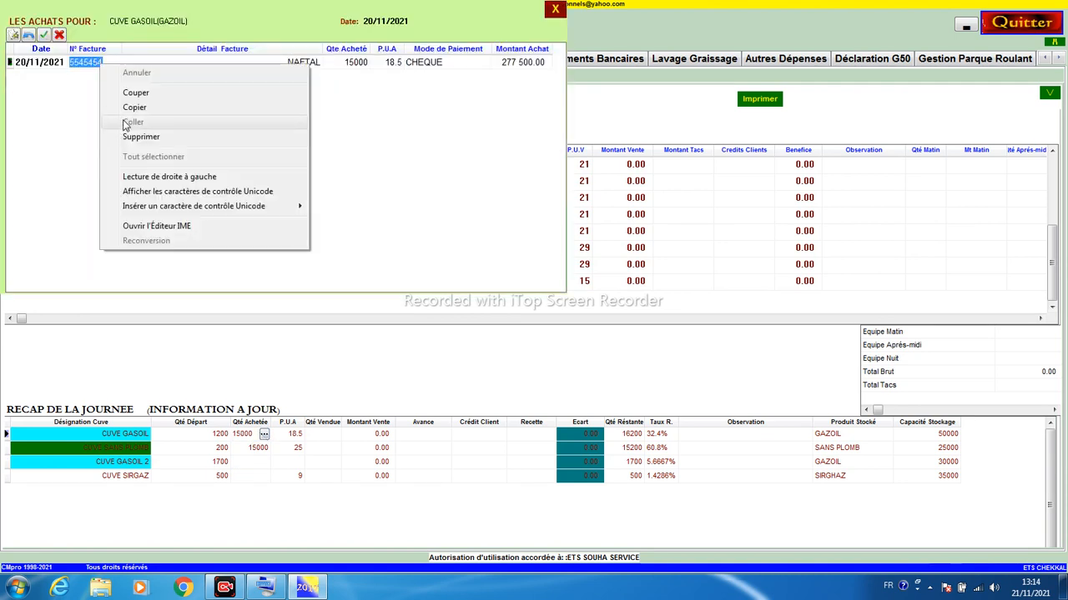
pyautogui.click(127, 108)
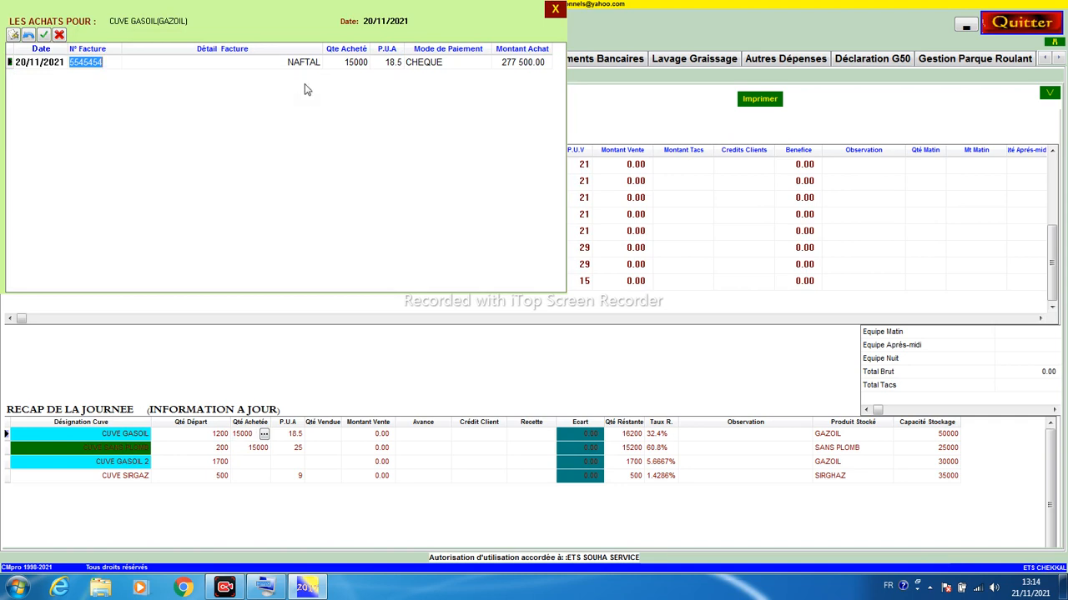
pyautogui.click(346, 66)
pyautogui.click(338, 67)
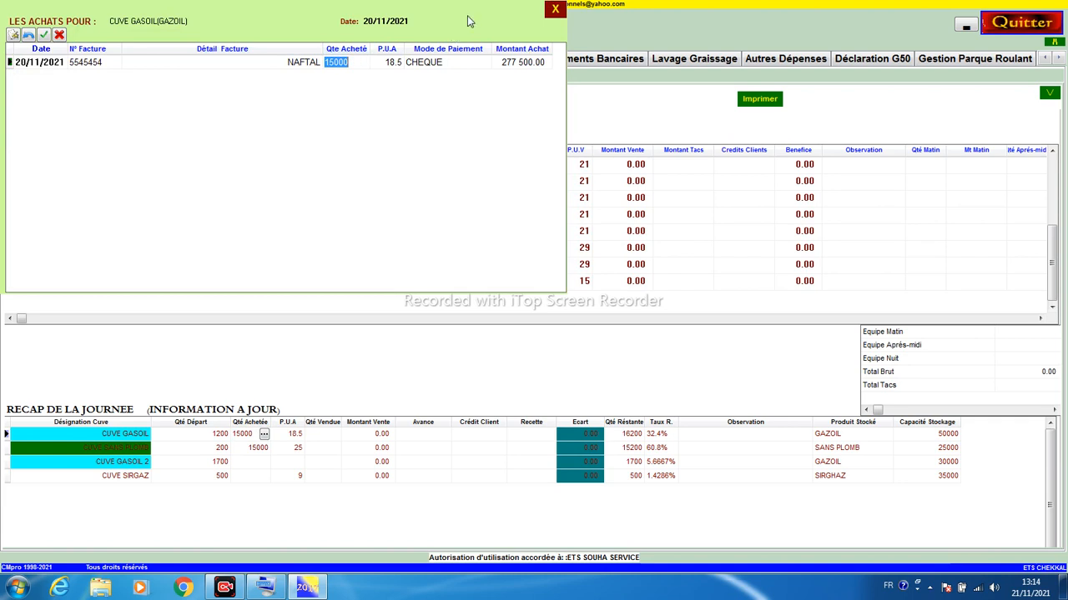
pyautogui.click(556, 10)
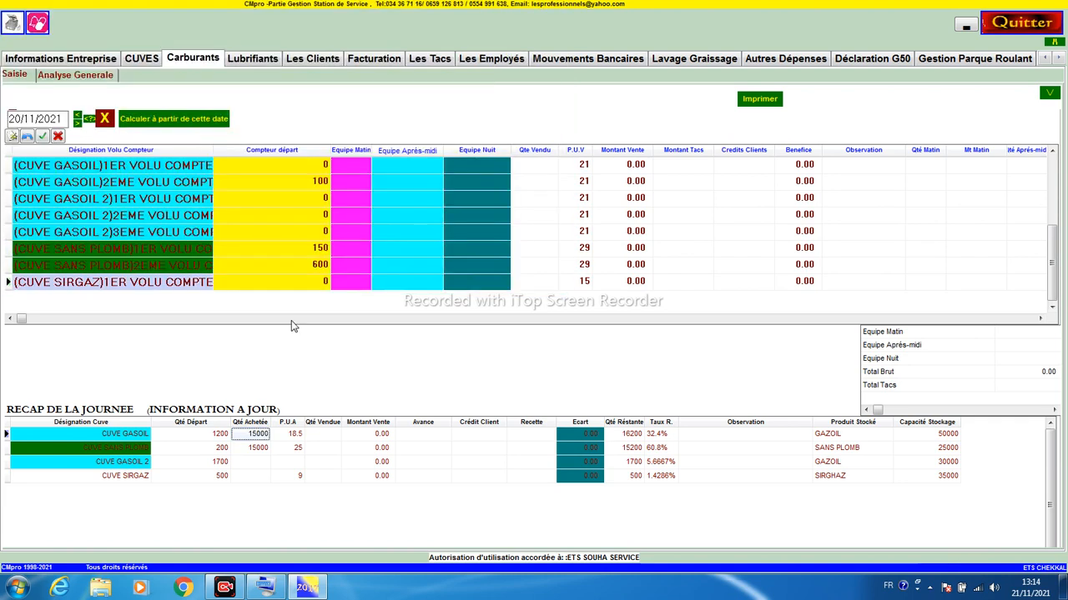
# Open the purchases for CUVE GASOIL 2 and add a purchase row with the copied invoice number and NAFT as Détail Facture
pyautogui.click(252, 462)
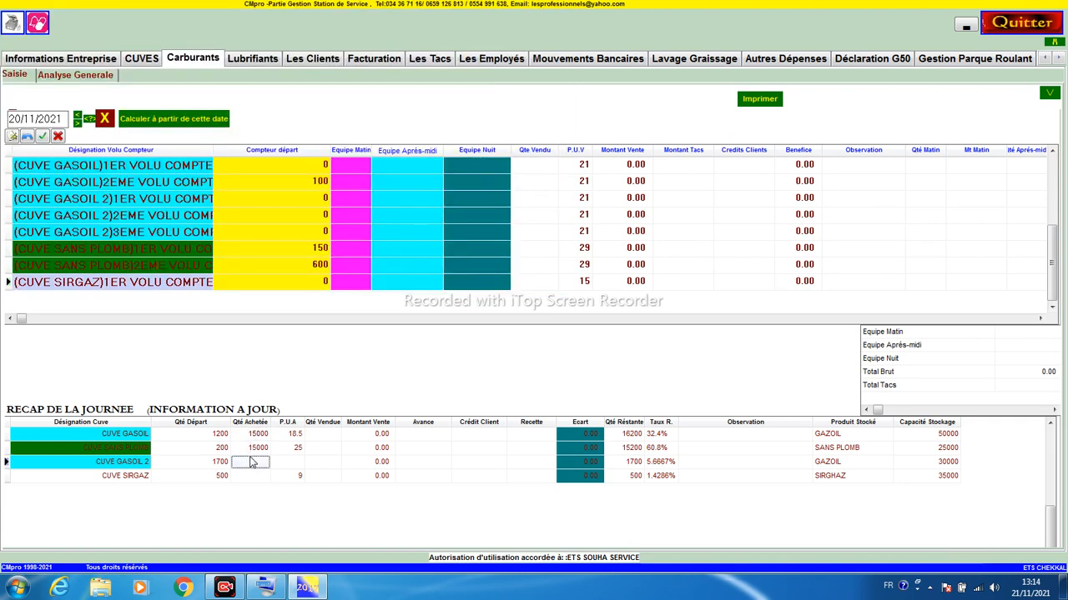
pyautogui.doubleClick(259, 469)
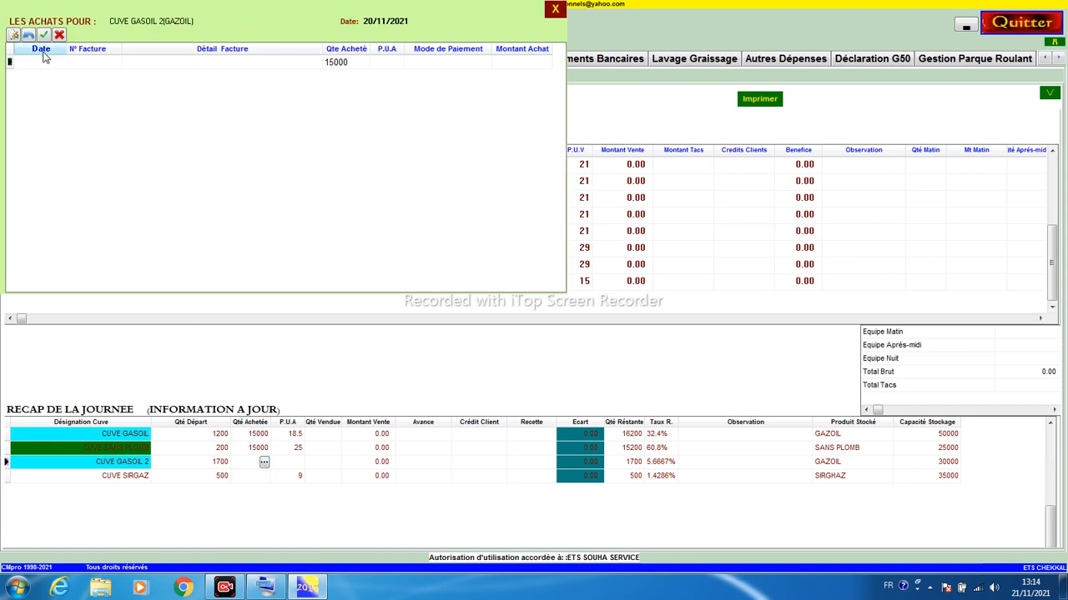
pyautogui.click(15, 38)
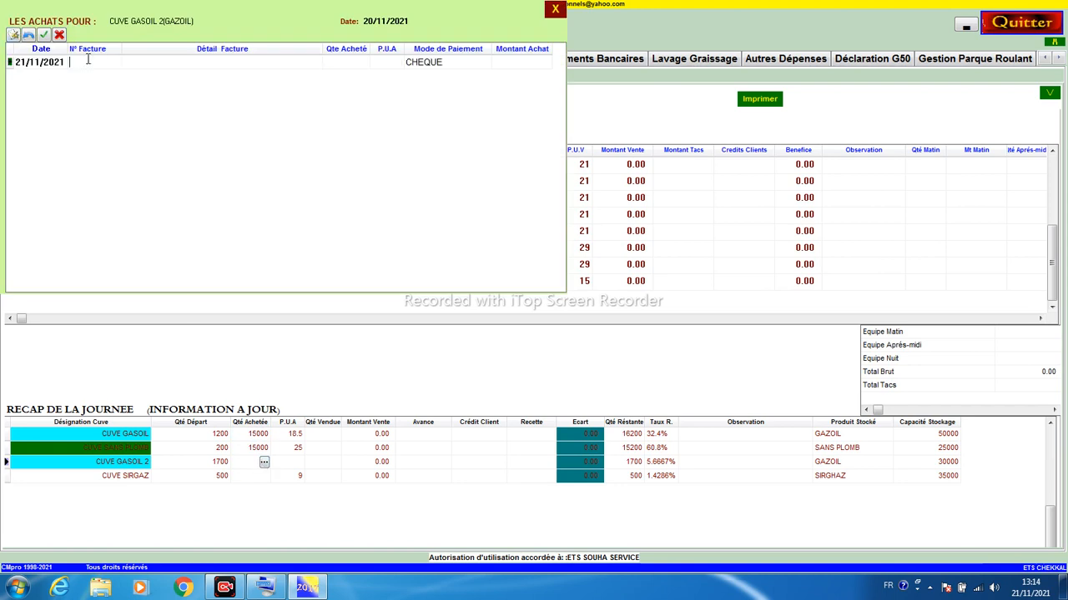
pyautogui.click(87, 61)
pyautogui.write('5545454')
pyautogui.press('Tab')
pyautogui.write('NAFT')
# Set the CUVE GASOIL 2 purchase's Qté Acheté to 15000 and P.U.A to 18.5, then save it and close the purchases
pyautogui.press('Tab')
pyautogui.write('15000')
pyautogui.press('Tab')
pyautogui.write('1.5')
pyautogui.press('Tab')
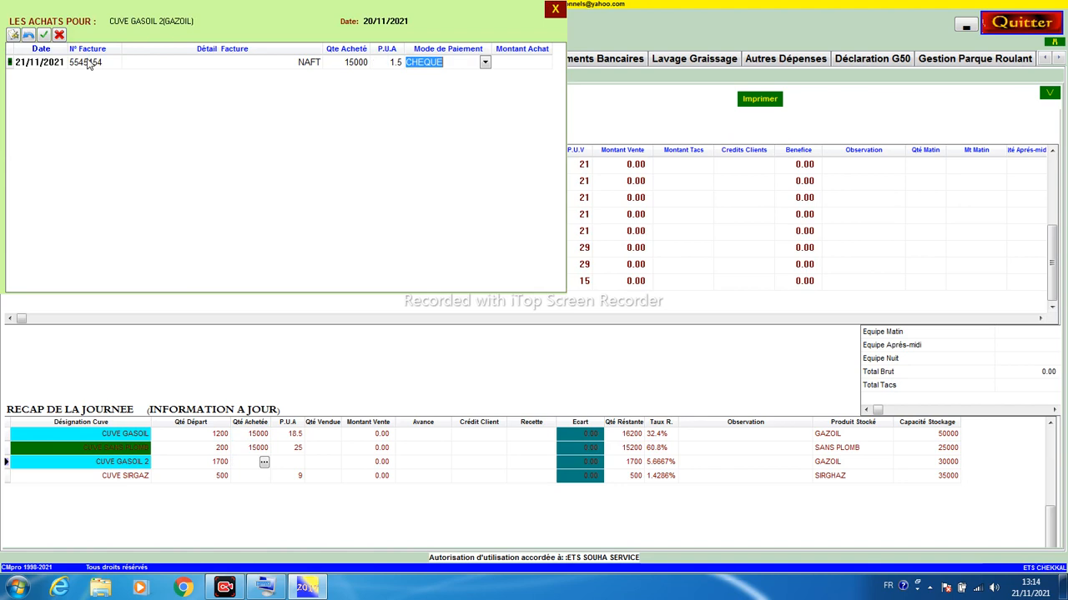
pyautogui.click(392, 61)
pyautogui.write('18.5')
pyautogui.press('Tab')
pyautogui.press('Return')
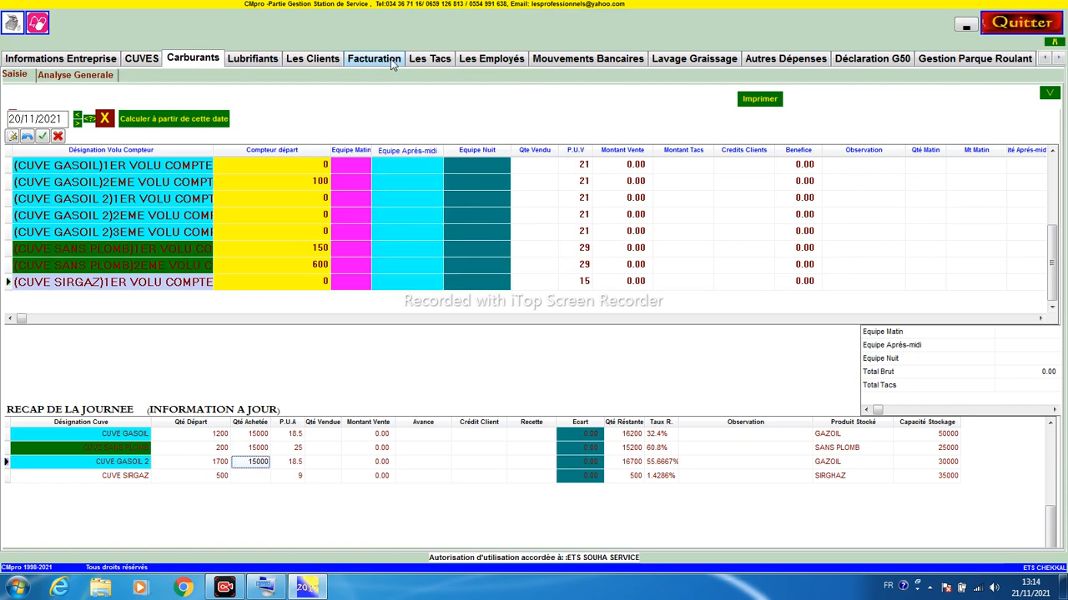
# Open the purchases for CUVE SIRGAZ and add a purchase row with the invoice number
pyautogui.click(256, 477)
pyautogui.click(264, 475)
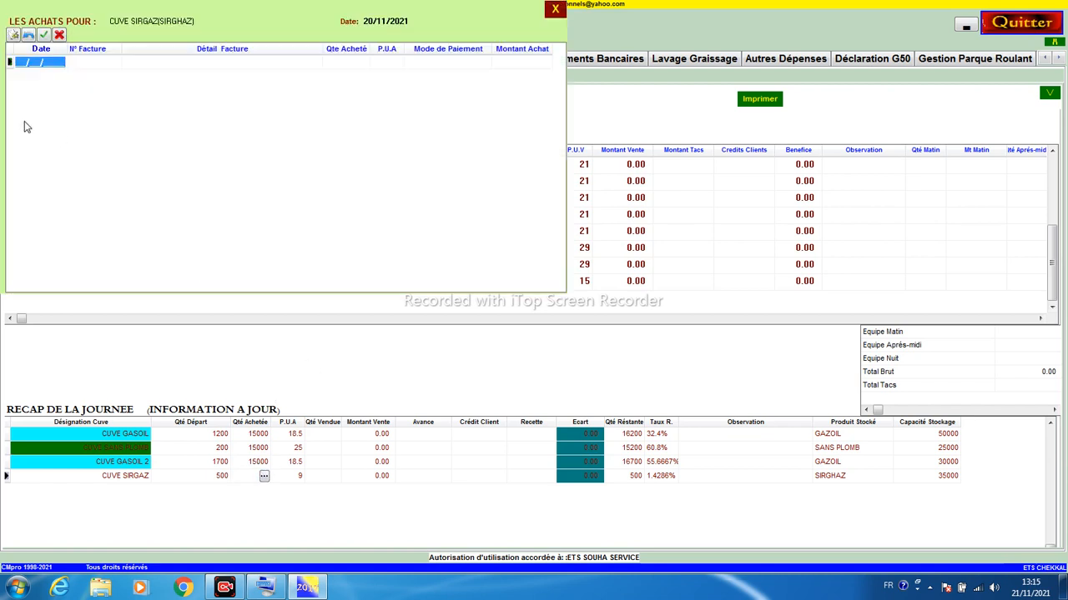
pyautogui.click(15, 36)
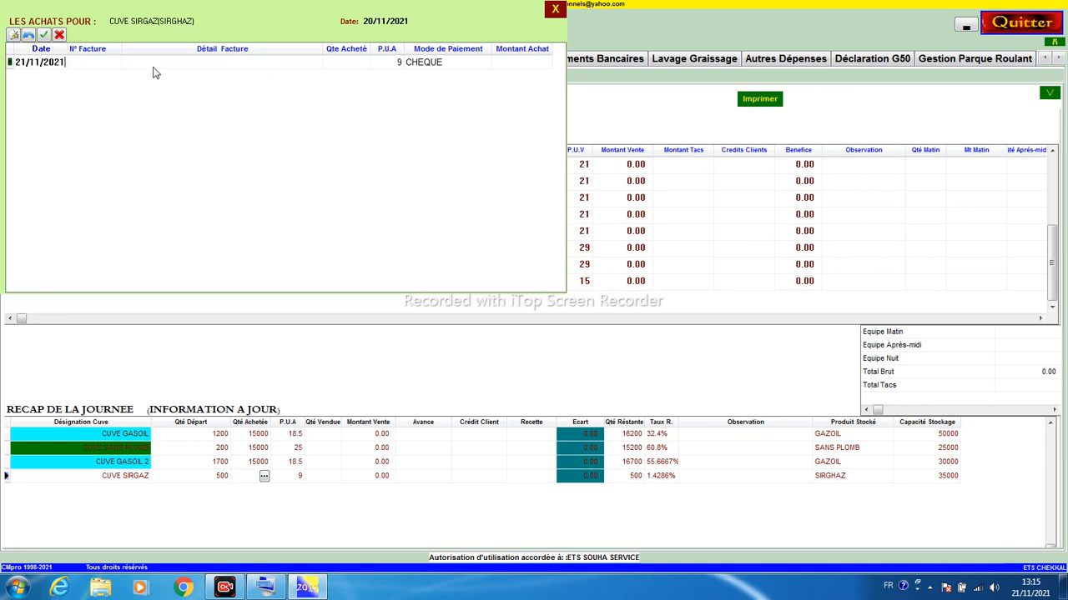
pyautogui.click(105, 63)
pyautogui.write('454')
# Set the CUVE SIRGAZ purchase's Qté Acheté to 12500 and Détail Facture to a single dot, then close the purchases
pyautogui.press('Tab')
pyautogui.write('12500')
pyautogui.press('Tab')
pyautogui.press('Return')
pyautogui.press('Return')
pyautogui.press('Return')
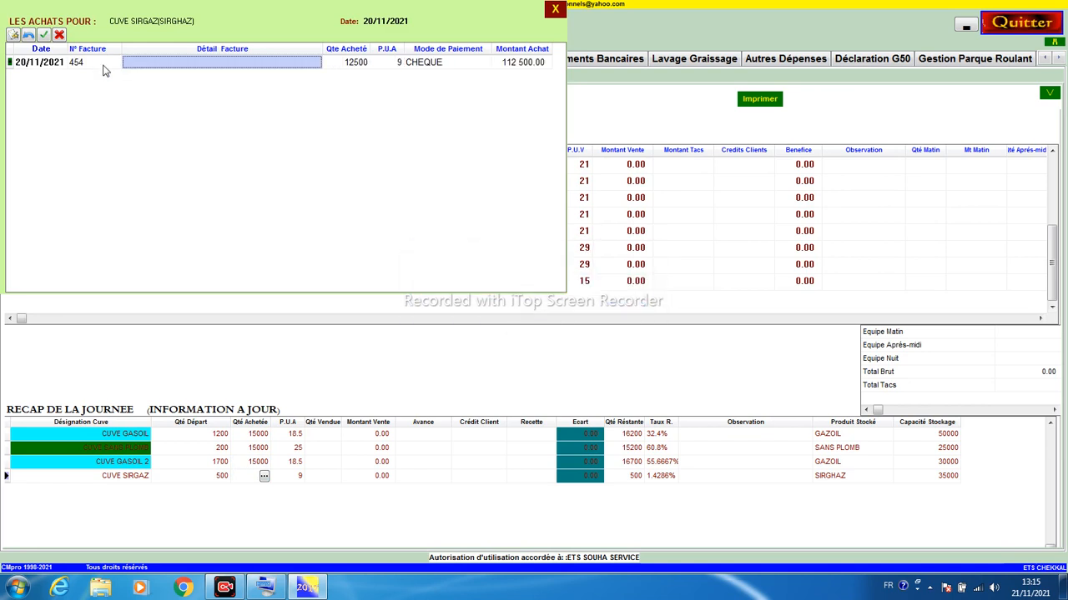
pyautogui.press('Return')
pyautogui.press('Return')
pyautogui.press('Return')
pyautogui.press('Return')
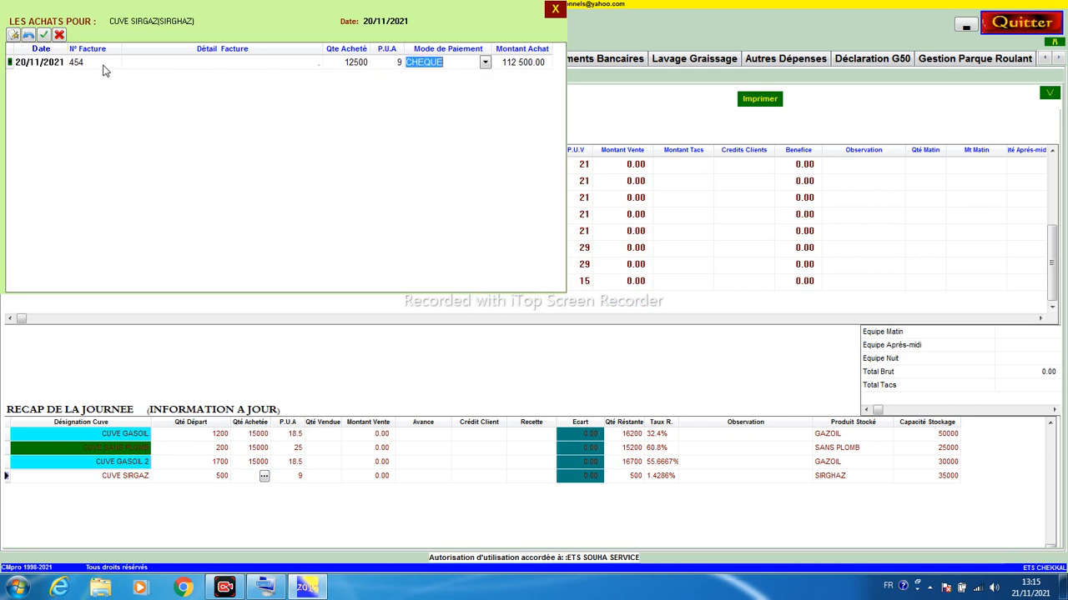
pyautogui.press('Escape')
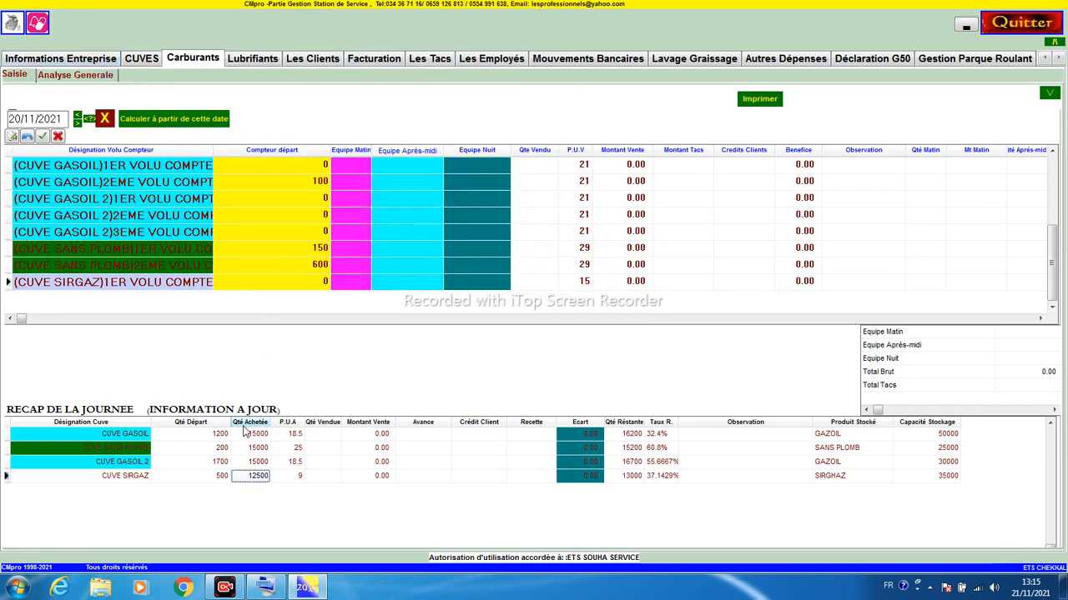
# Review the tanks' Qté Achetée and Taux R. values in the day's recap
pyautogui.click(245, 436)
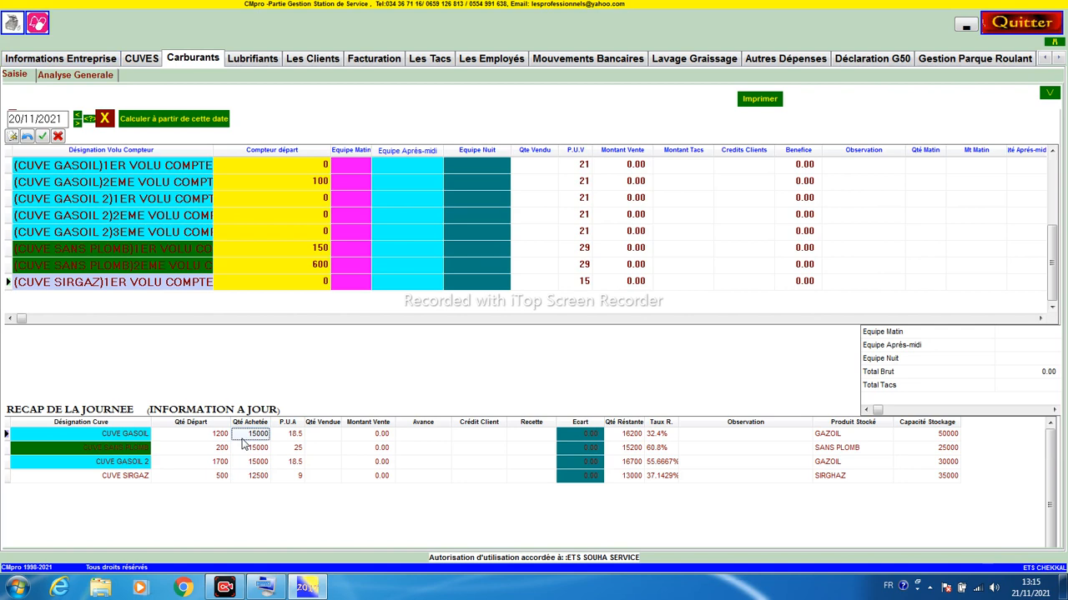
pyautogui.click(652, 447)
pyautogui.click(653, 469)
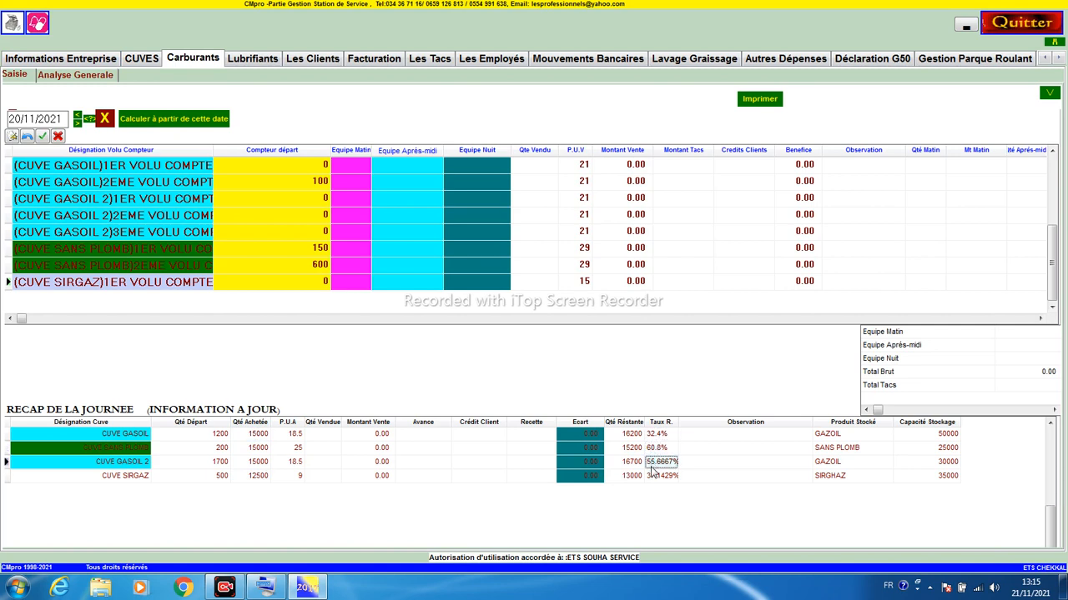
# Review the SIRGAZ and SANS PLOMB tanks' fill rates in the daily recap and the first GASOIL meter's starting counter
pyautogui.click(653, 479)
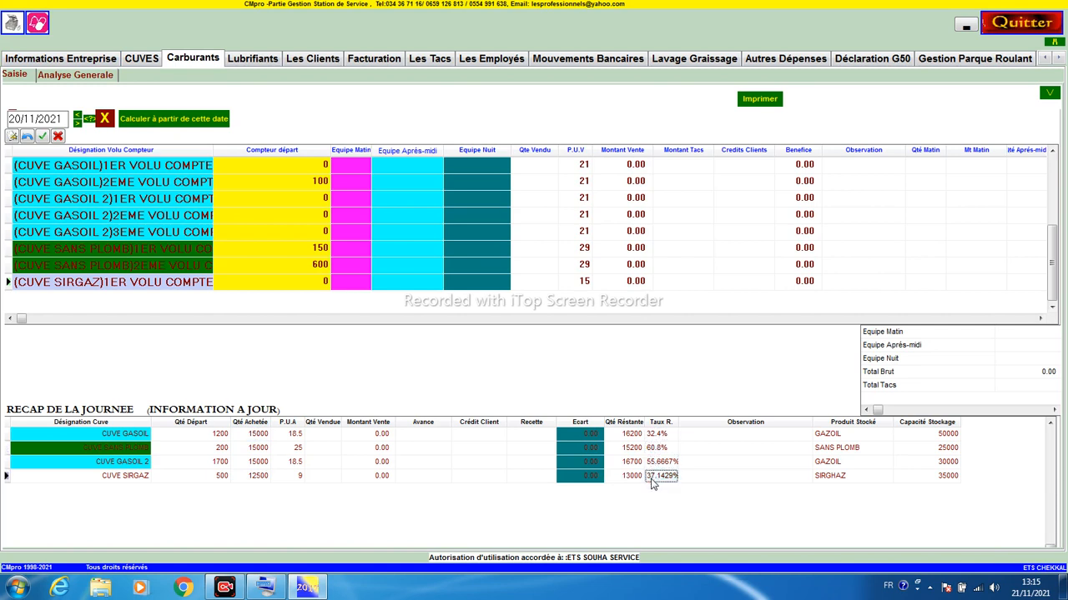
pyautogui.click(657, 449)
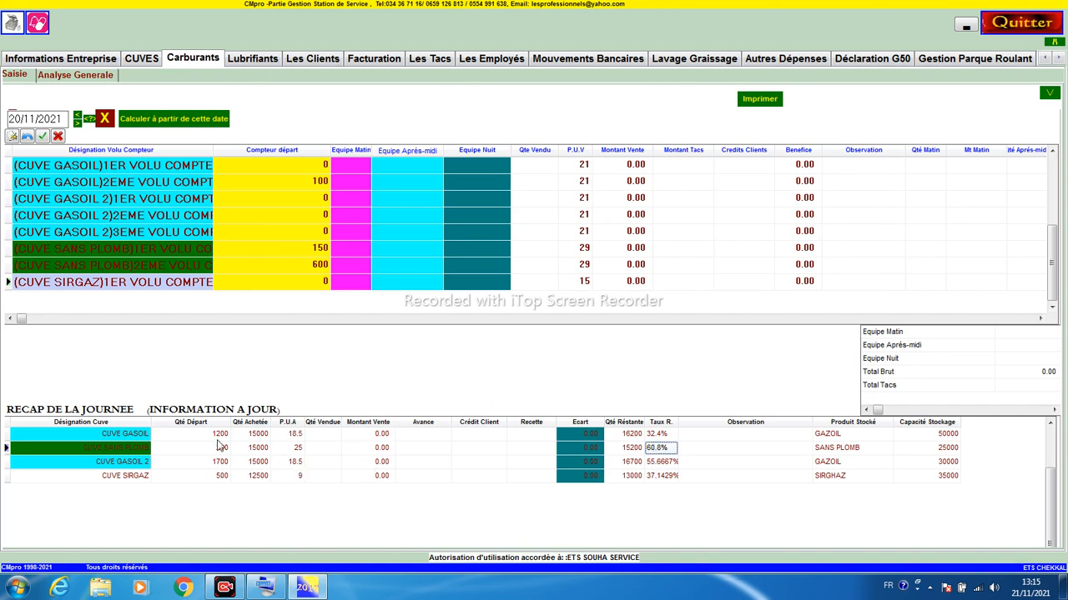
pyautogui.click(107, 451)
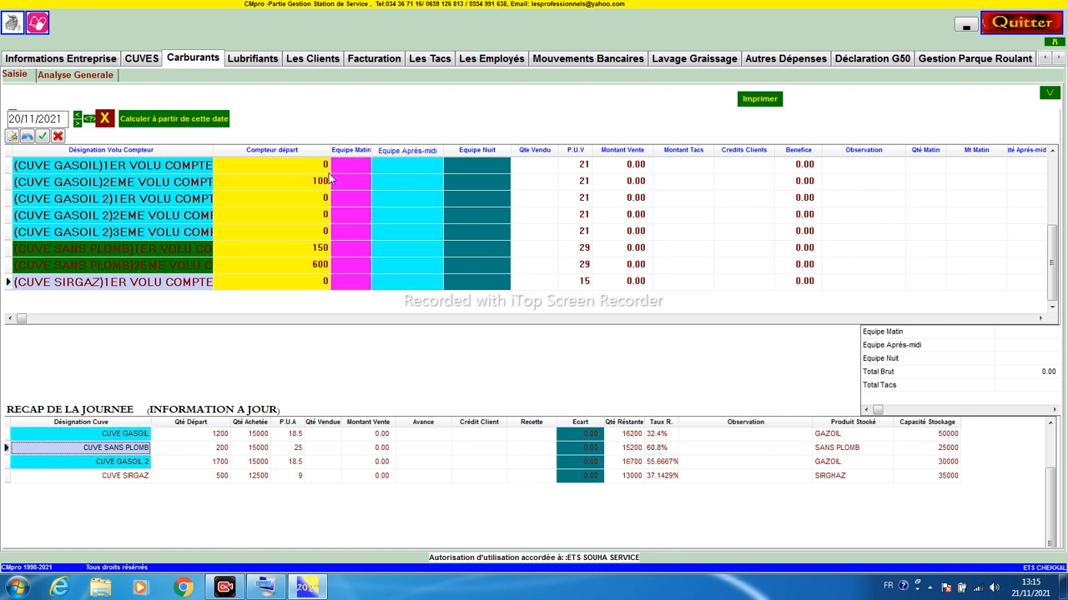
pyautogui.click(261, 165)
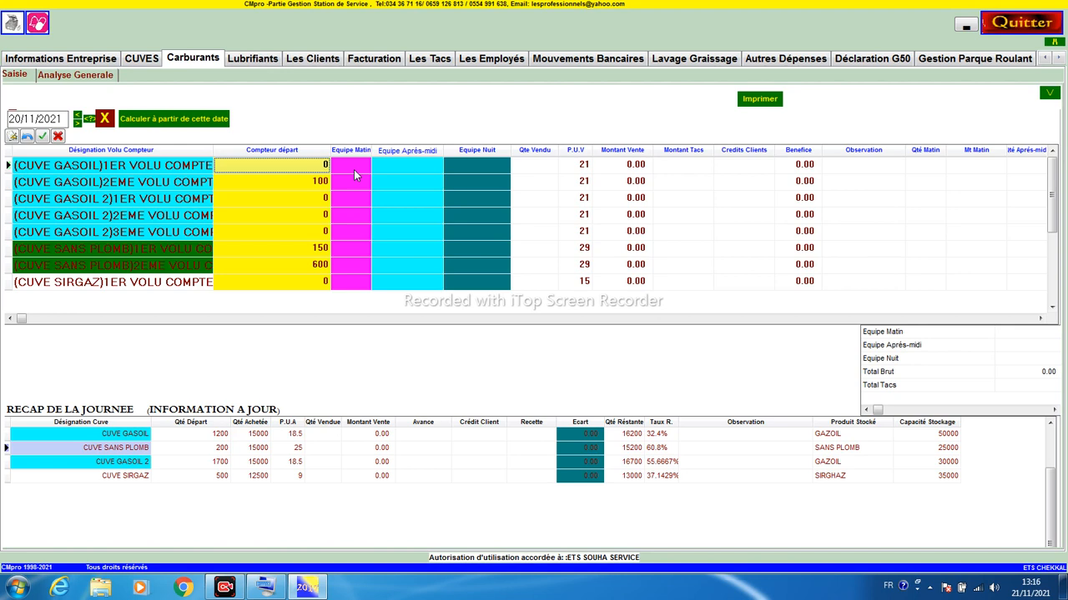
# Enter the morning team's meter readings for CUVE GASOIL: 500 on the first meter and 400 on the second
pyautogui.click(349, 170)
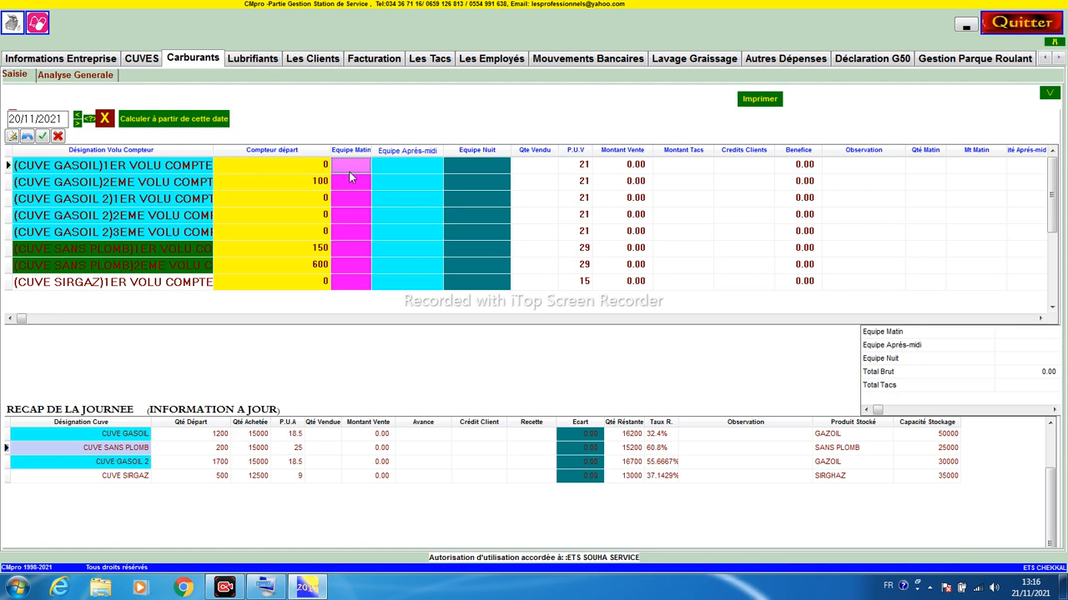
pyautogui.write('500')
pyautogui.click(350, 178)
pyautogui.write('400')
pyautogui.press('Return')
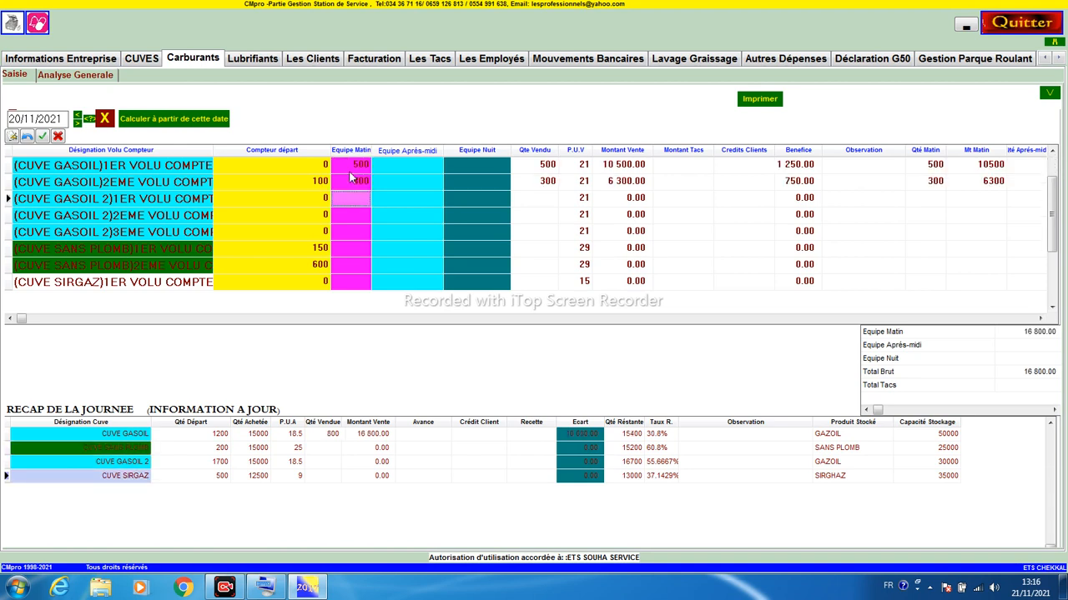
# Enter the morning readings for CUVE GASOIL 2: 200 on the first meter and 205 on the third, leaving the second blank
pyautogui.write('200')
pyautogui.press('Return')
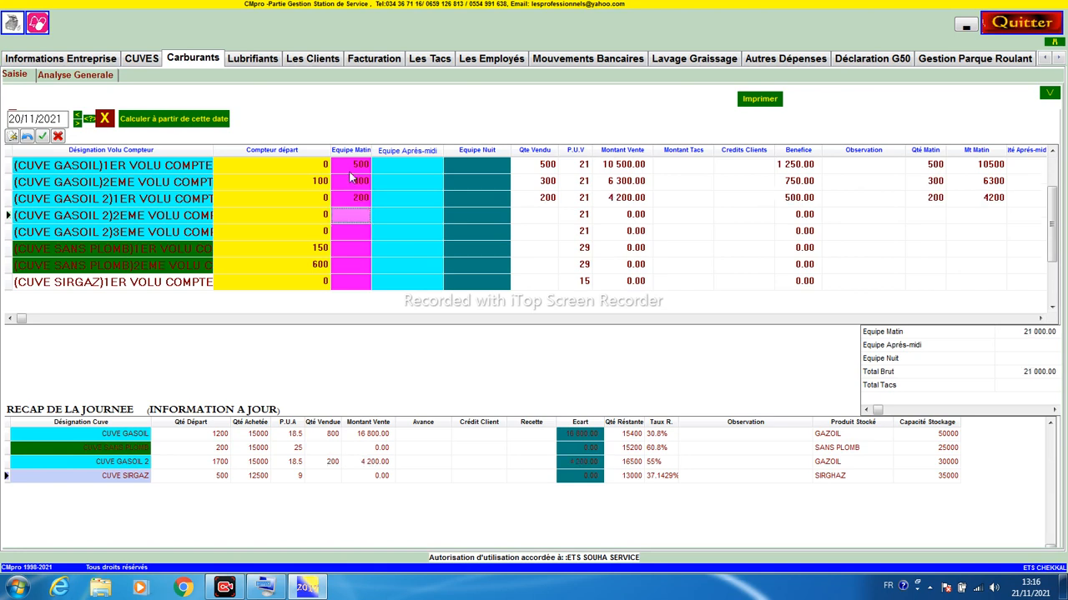
pyautogui.press('Return')
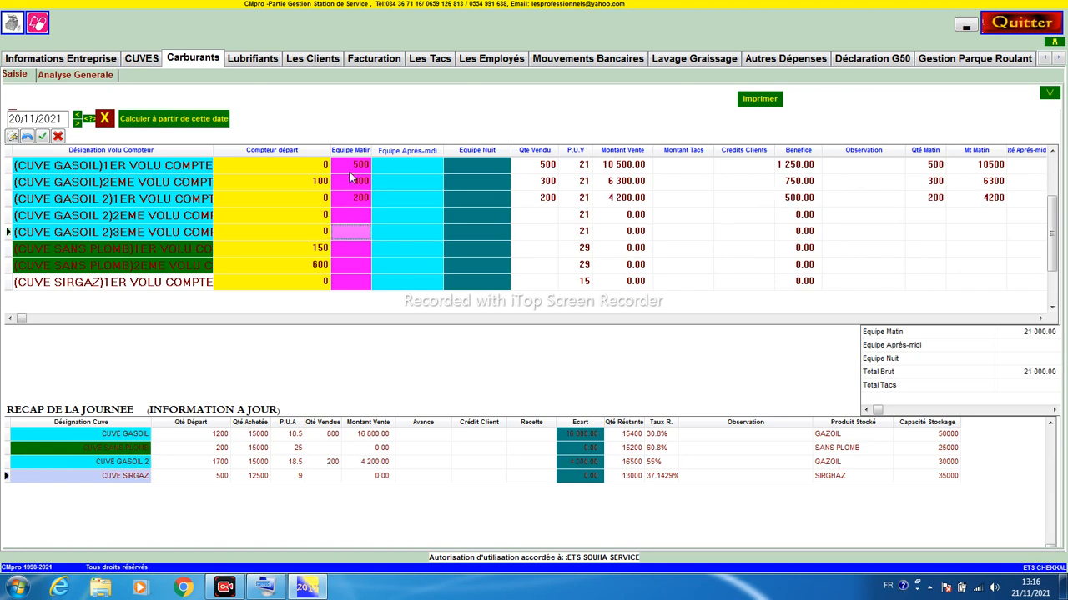
pyautogui.write('205')
pyautogui.press('Return')
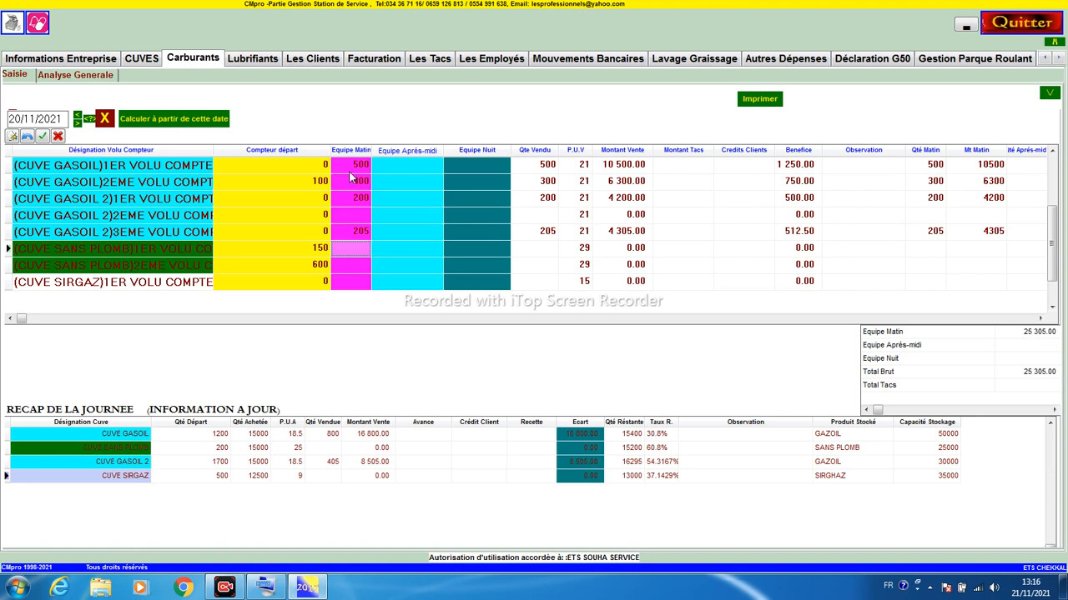
# Enter the morning readings of 350 and 780 for the two CUVE SANS PLOMB meters and 458 for the CUVE SIRGAZ meter
pyautogui.write('350')
pyautogui.press('Return')
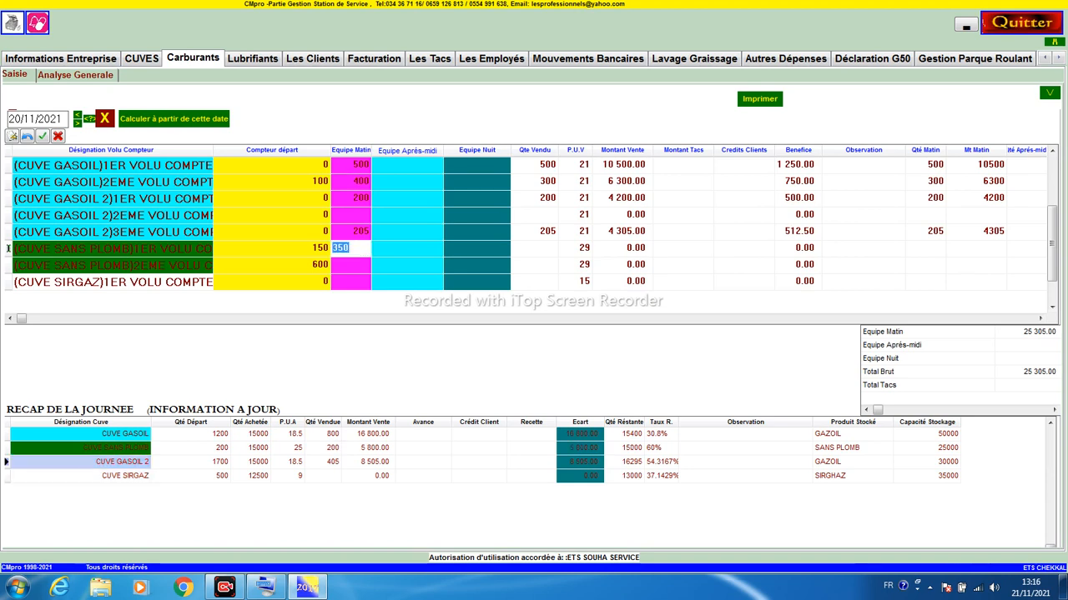
pyautogui.write('70')
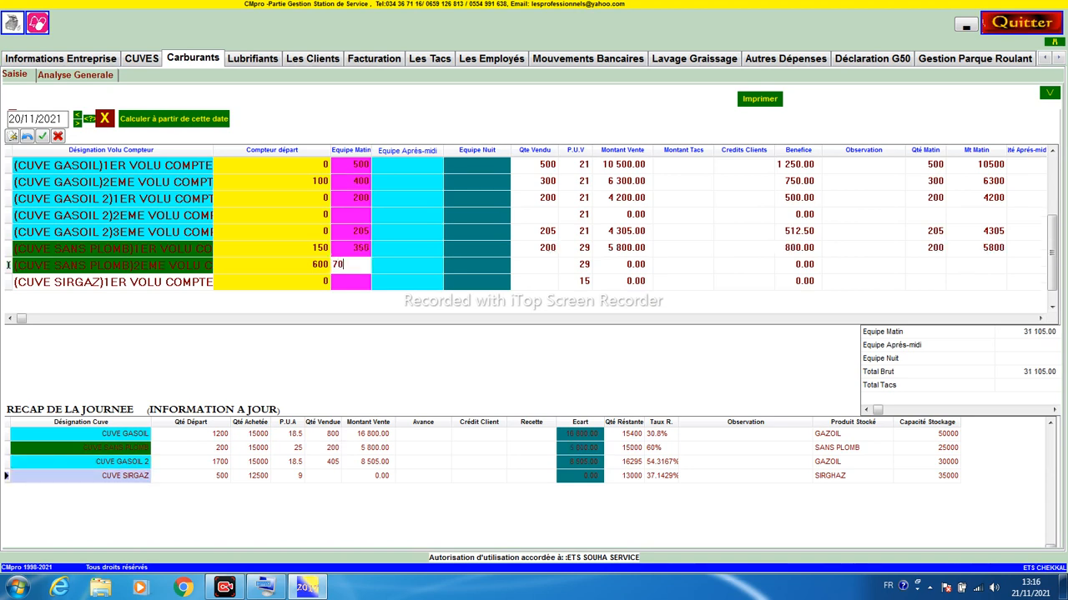
pyautogui.write('0')
pyautogui.hotkey('shift', 'Left')
pyautogui.hotkey('shift', 'Left')
pyautogui.write('80')
pyautogui.press('Return')
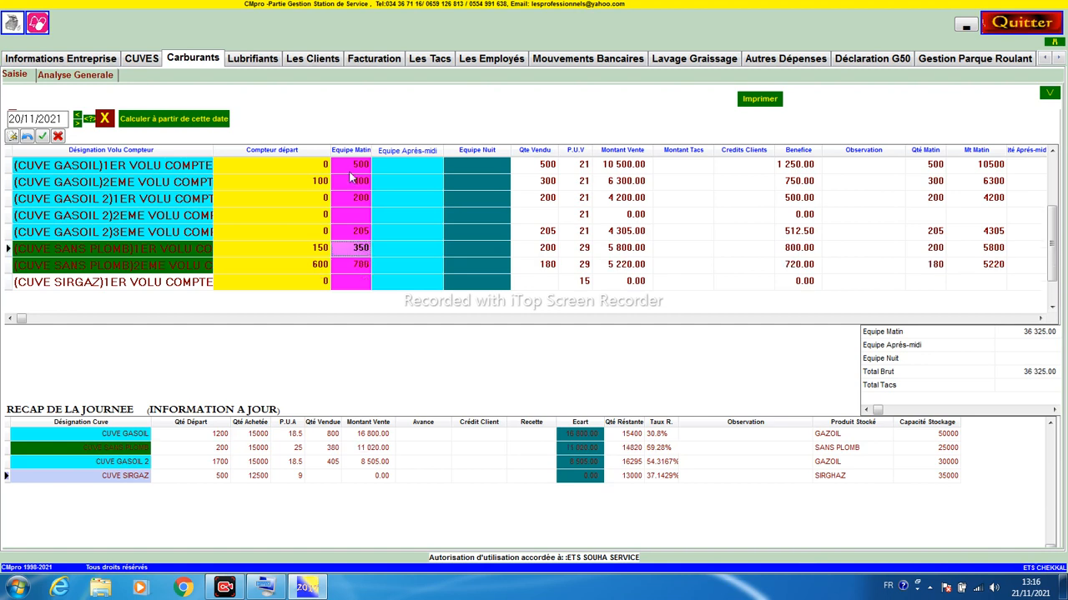
pyautogui.write('458')
pyautogui.press('Up')
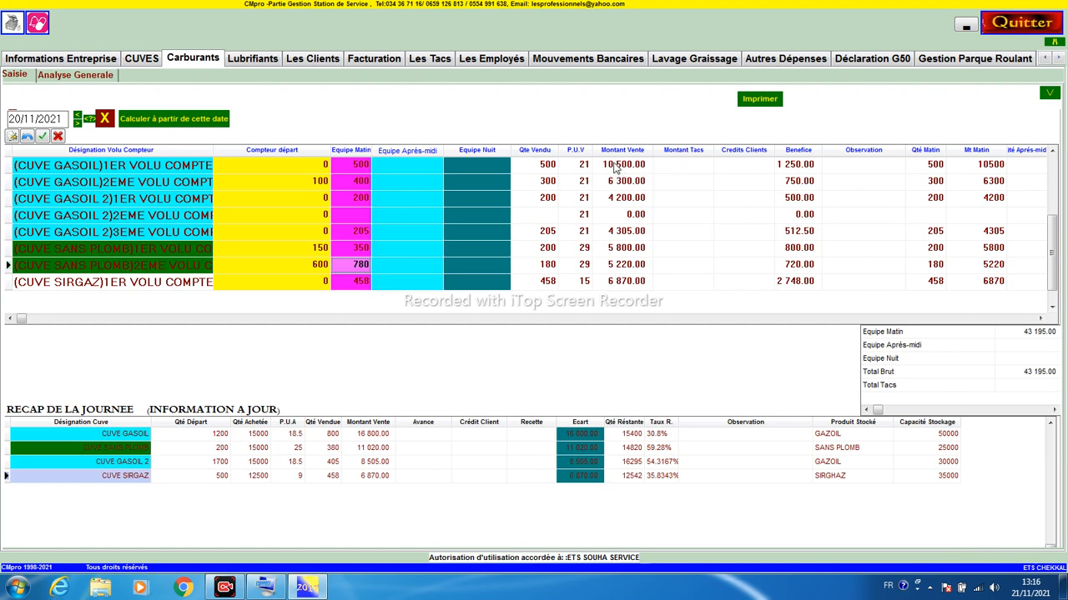
# Check the morning quantity, morning amount and profit calculated for the first CUVE GASOIL meter
pyautogui.click(944, 170)
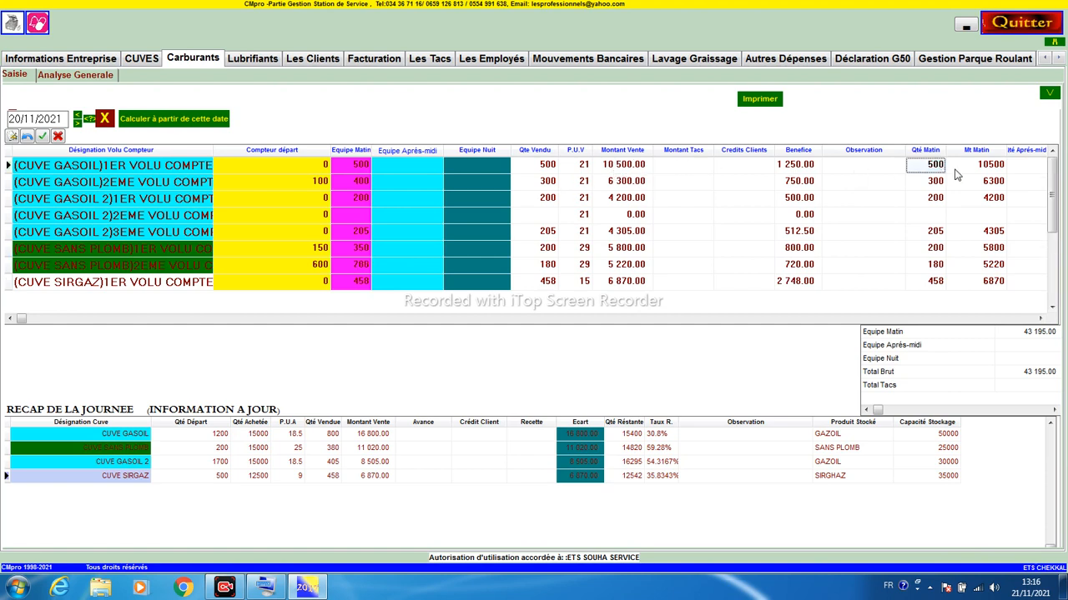
pyautogui.click(969, 173)
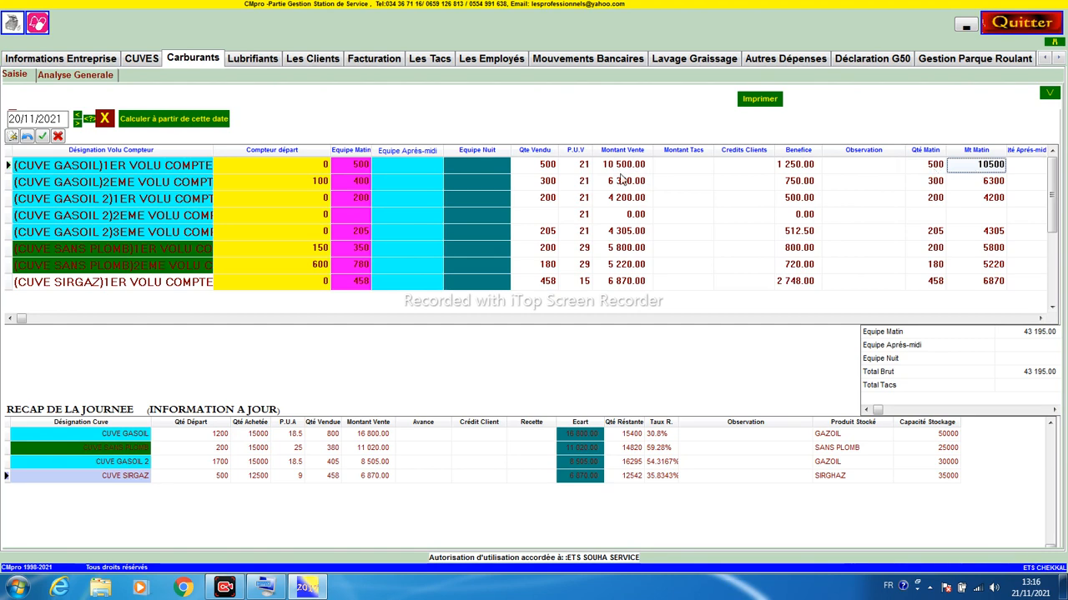
pyautogui.click(782, 169)
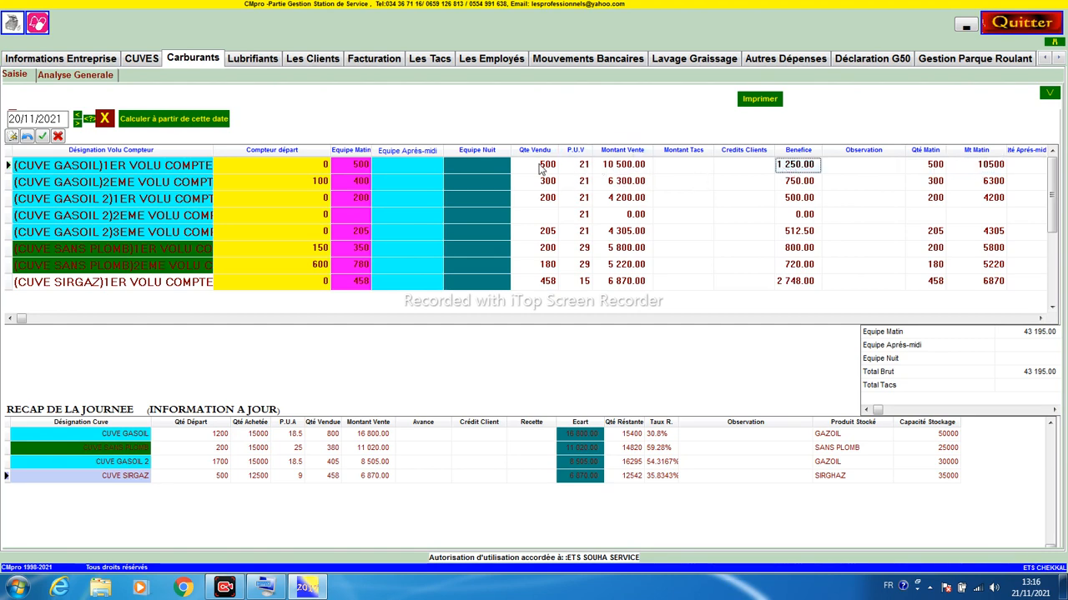
# Try to enter 450 as the afternoon team's reading for the first CUVE GASOIL meter
pyautogui.click(389, 172)
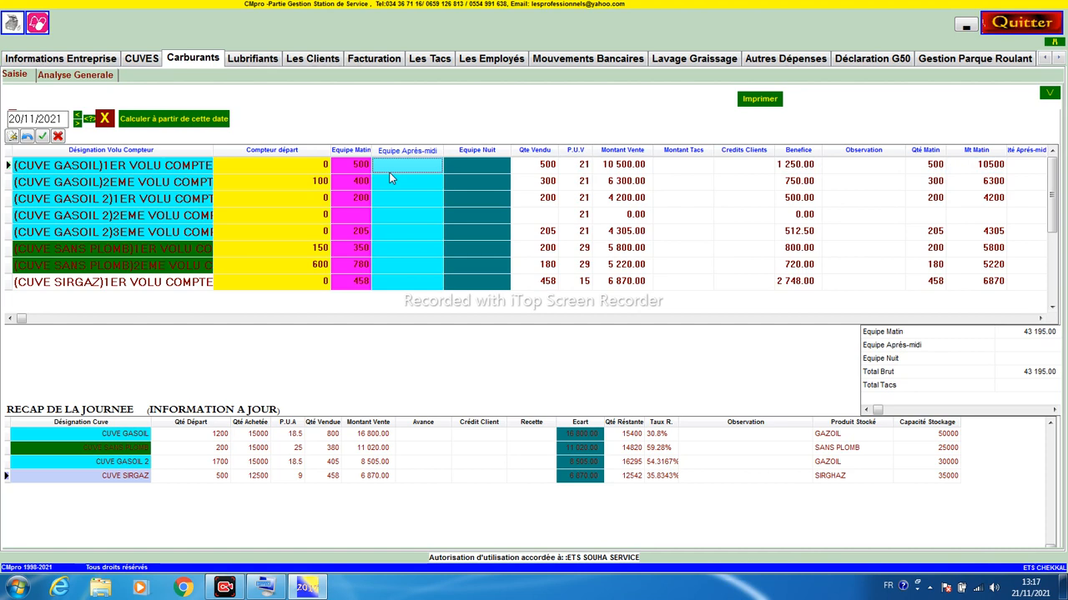
pyautogui.write('450')
pyautogui.press('Return')
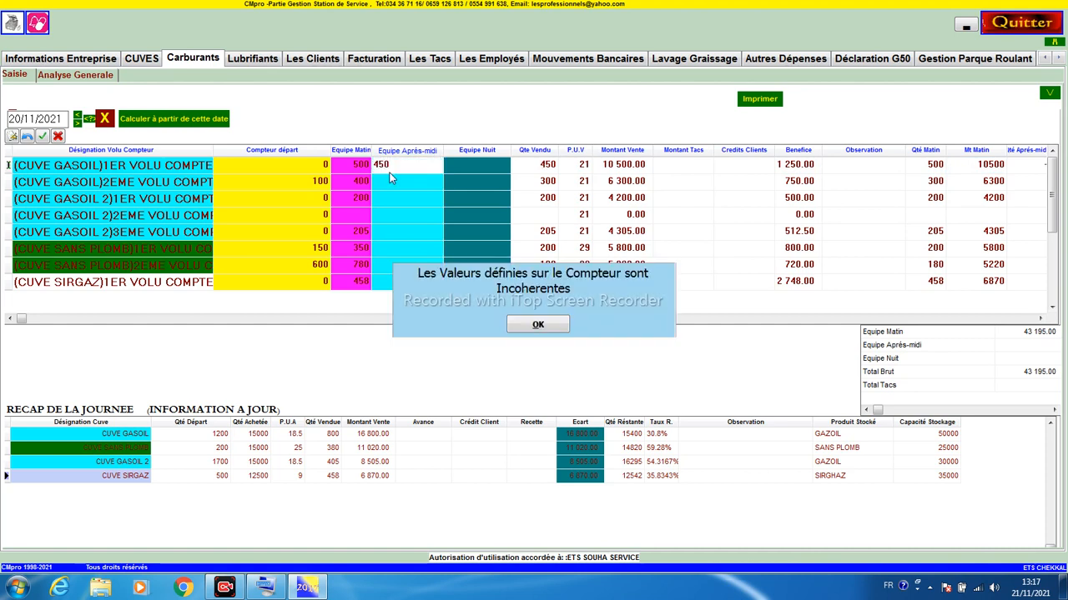
pyautogui.press('Return')
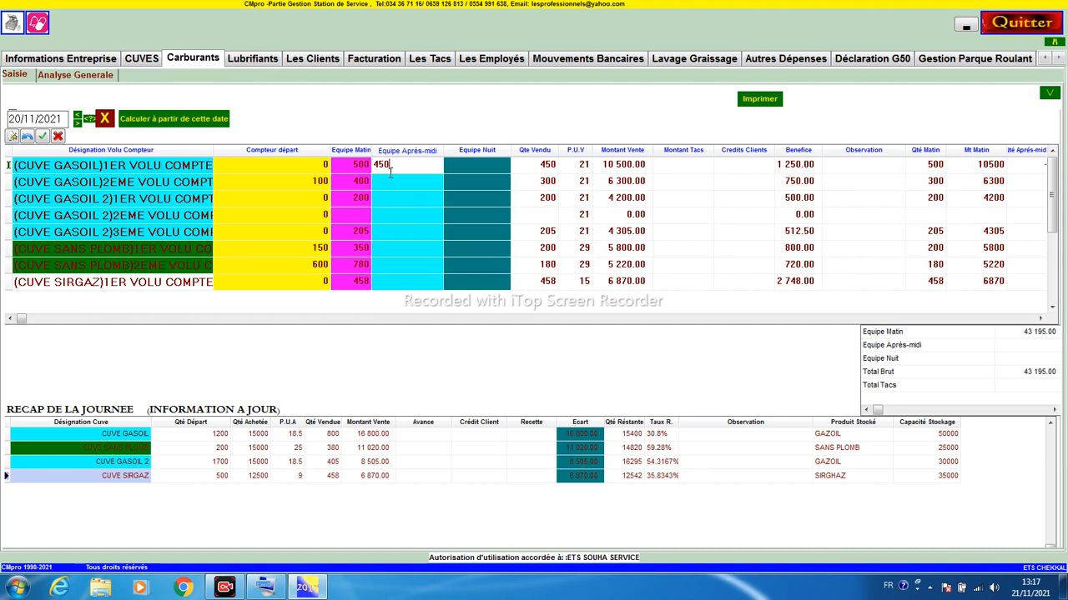
# Set the afternoon readings for CUVE GASOIL to 500 on the first meter and 400 on the second
pyautogui.press('BackSpace')
pyautogui.press('BackSpace')
pyautogui.press('BackSpace')
pyautogui.write('500')
pyautogui.press('Return')
pyautogui.write('40')
pyautogui.press('Return')
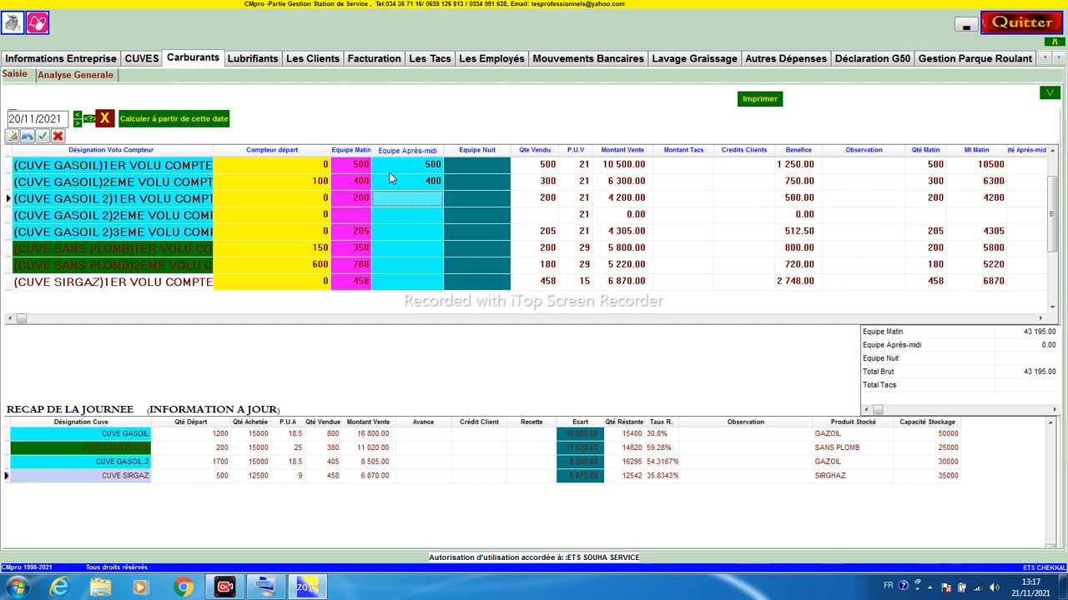
# Enter the afternoon readings for the three CUVE GASOIL 2 meters: 250, 100 and 260
pyautogui.write('250')
pyautogui.press('Return')
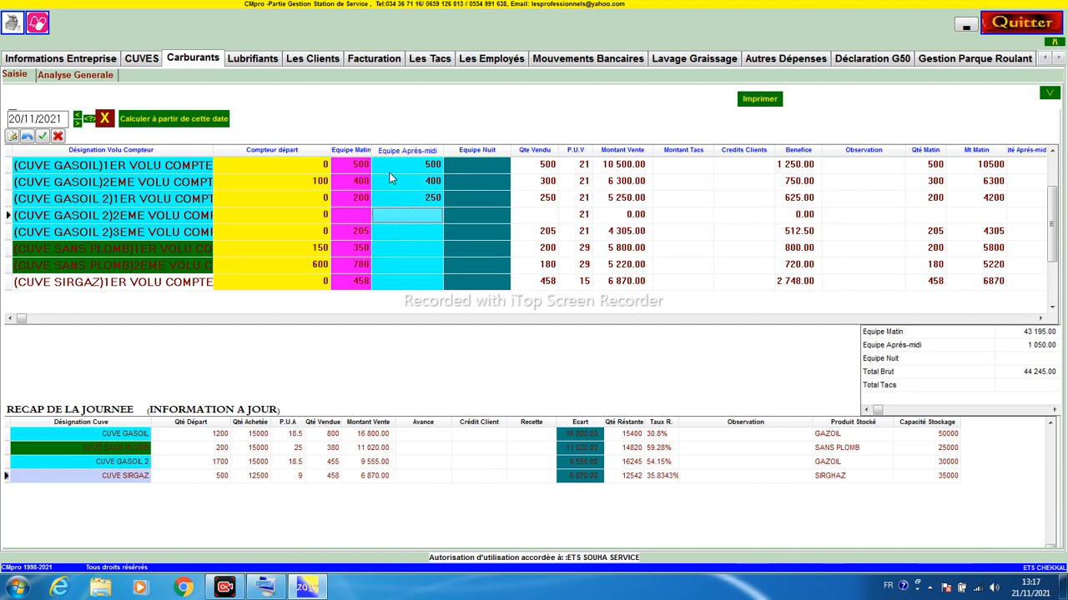
pyautogui.write('100')
pyautogui.press('Return')
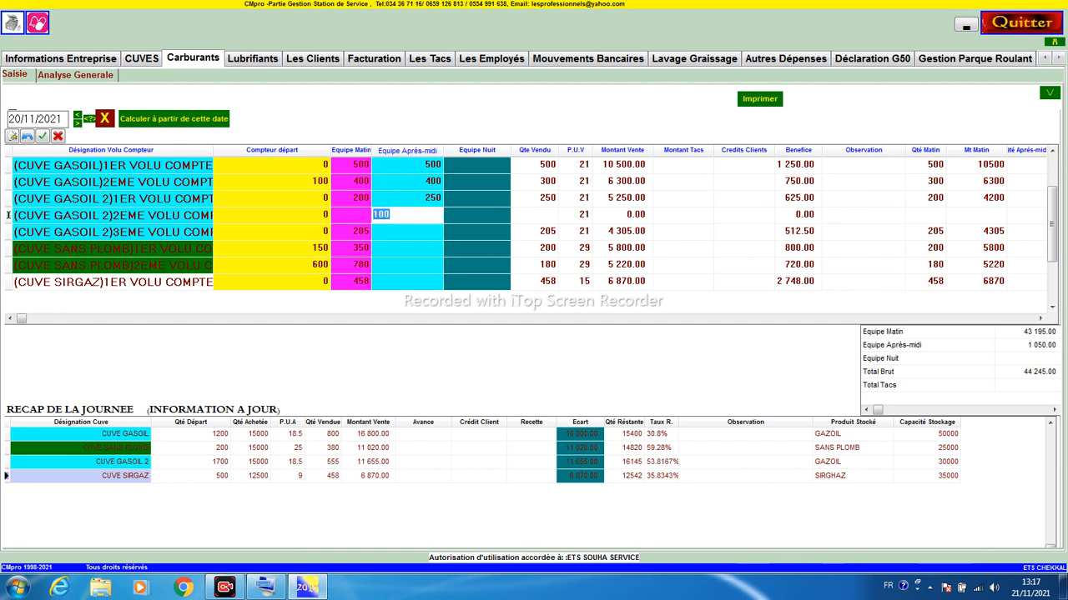
pyautogui.press('Up')
pyautogui.press('Left')
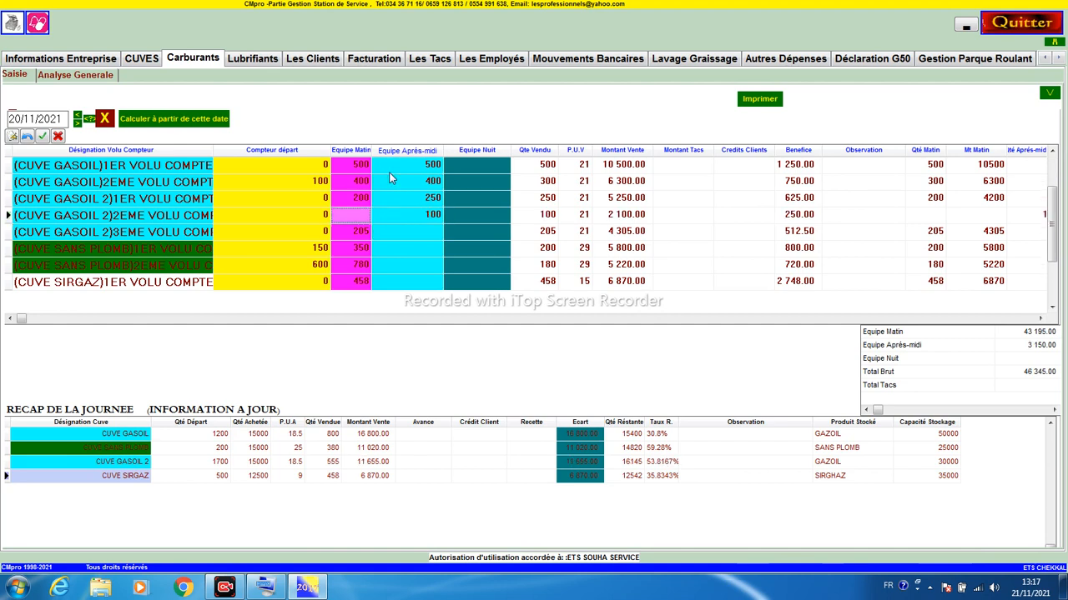
pyautogui.press('Right')
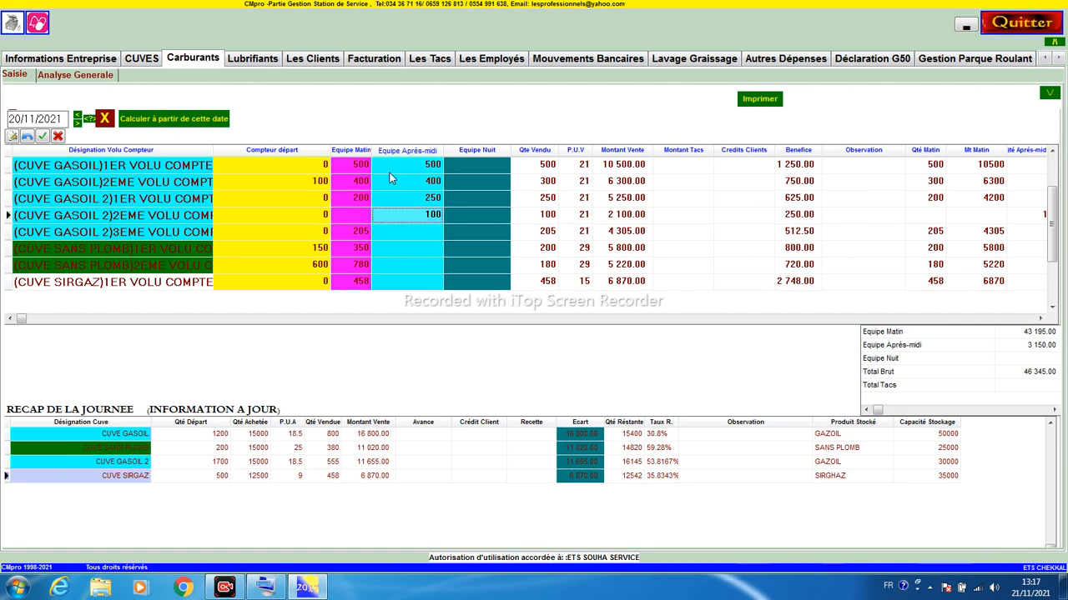
pyautogui.press('Down')
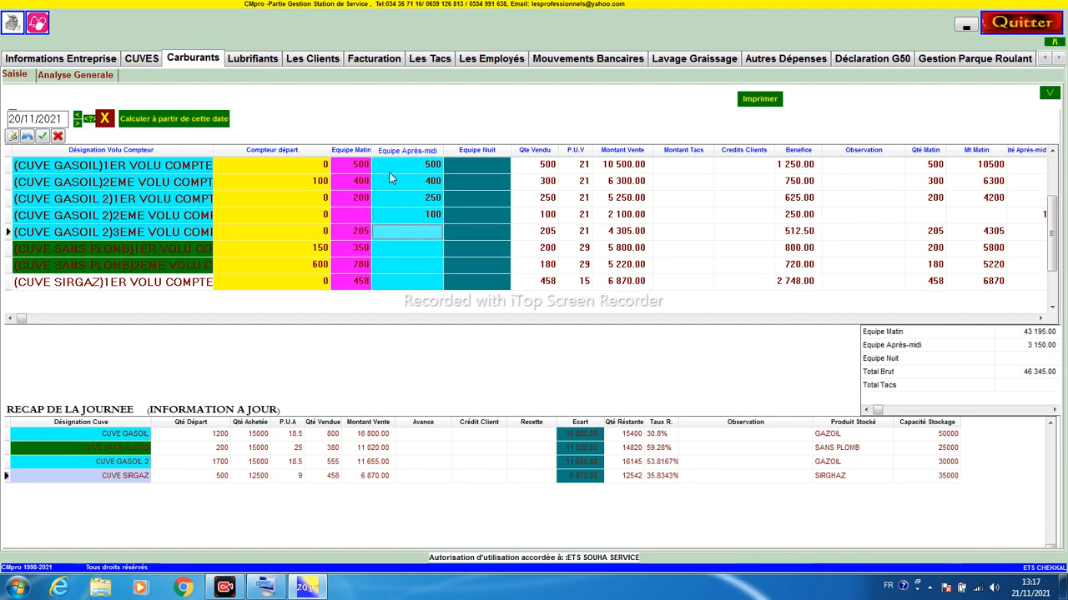
pyautogui.write('260')
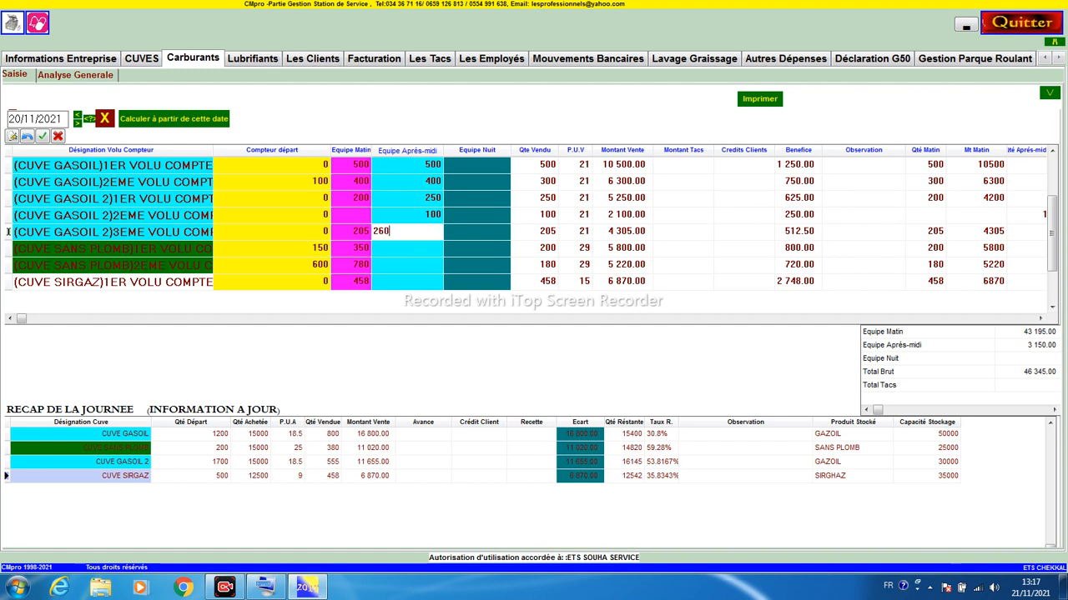
pyautogui.press('Return')
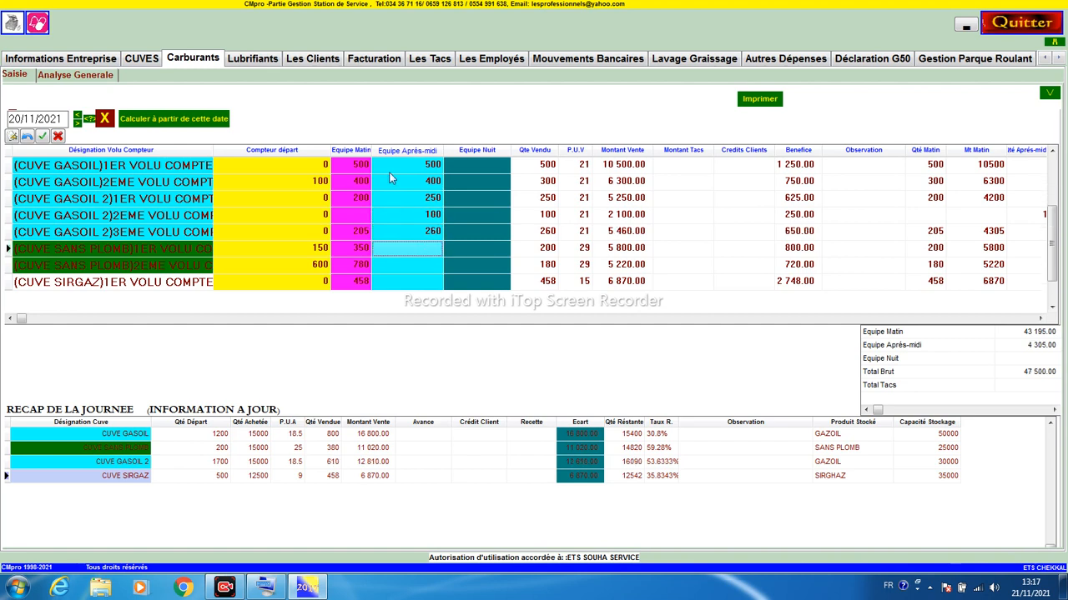
# Enter the afternoon readings of 350 and 780 for the CUVE SANS PLOMB meters and 500 for the CUVE SIRGAZ meter
pyautogui.write('354')
pyautogui.write('0')
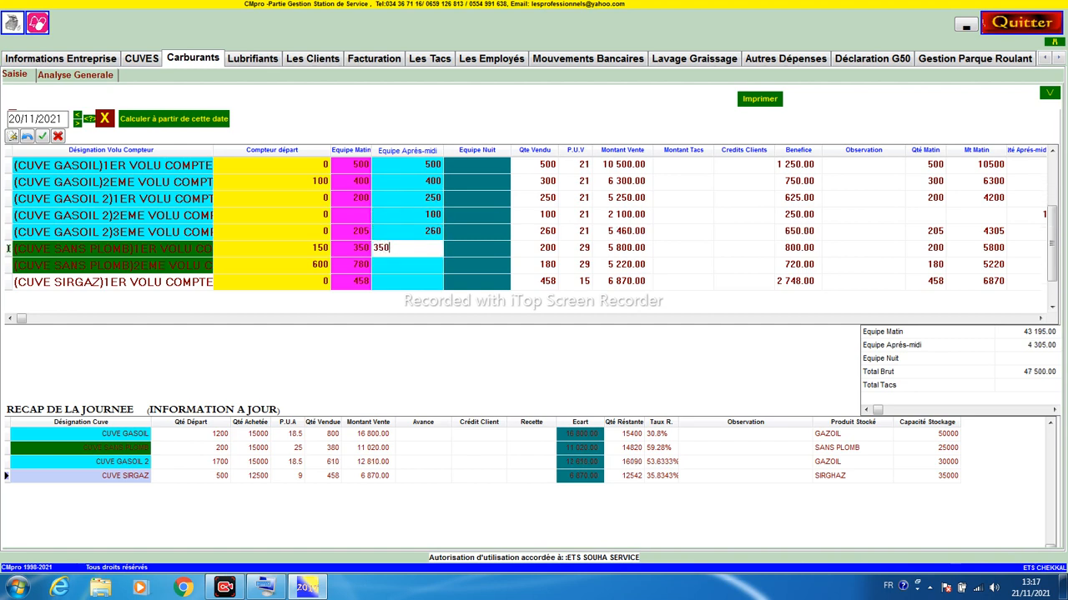
pyautogui.press('Return')
pyautogui.write('780')
pyautogui.press('Return')
pyautogui.press('Return')
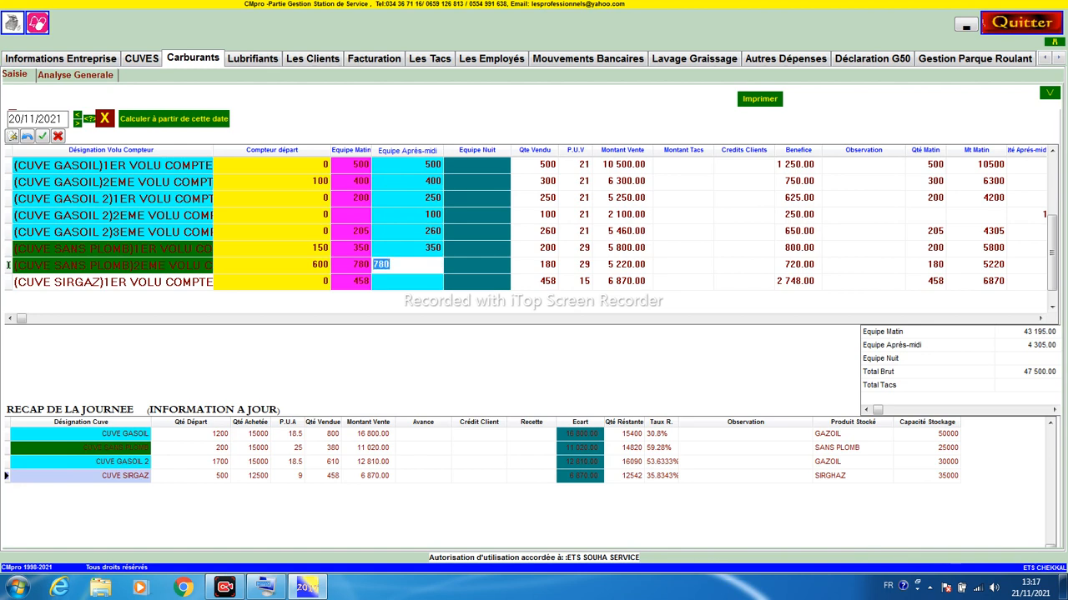
pyautogui.press('Up')
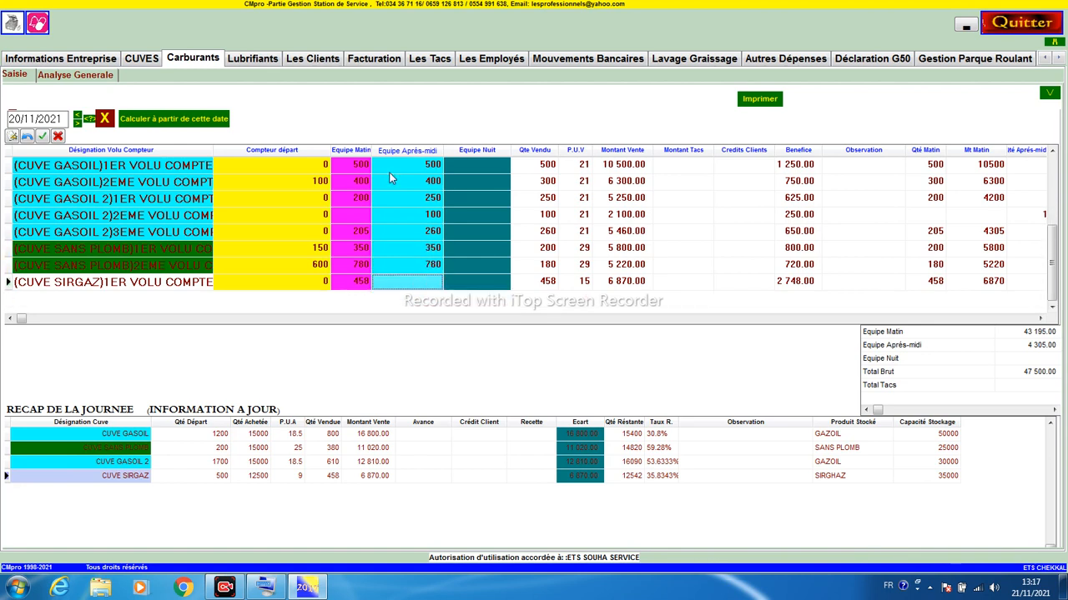
pyautogui.write('500')
pyautogui.press('Up')
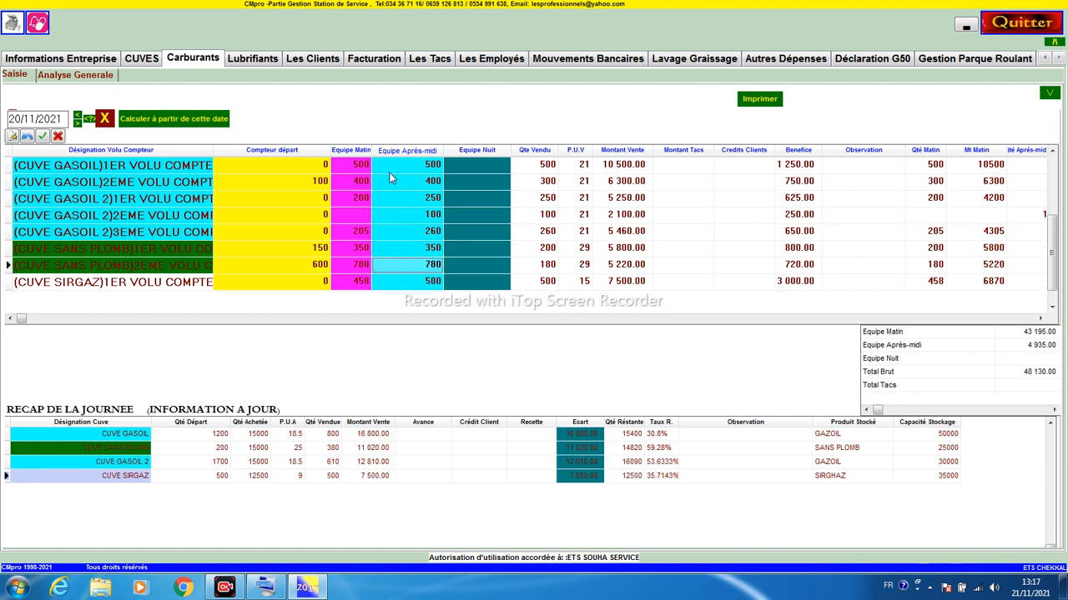
# Enter the night team's readings: 500 and 451 for the two CUVE GASOIL meters and 450 for the first CUVE GASOIL 2 meter
pyautogui.press('Up')
pyautogui.press('Up')
pyautogui.press('Up')
pyautogui.press('Up')
pyautogui.press('Up')
pyautogui.press('Up')
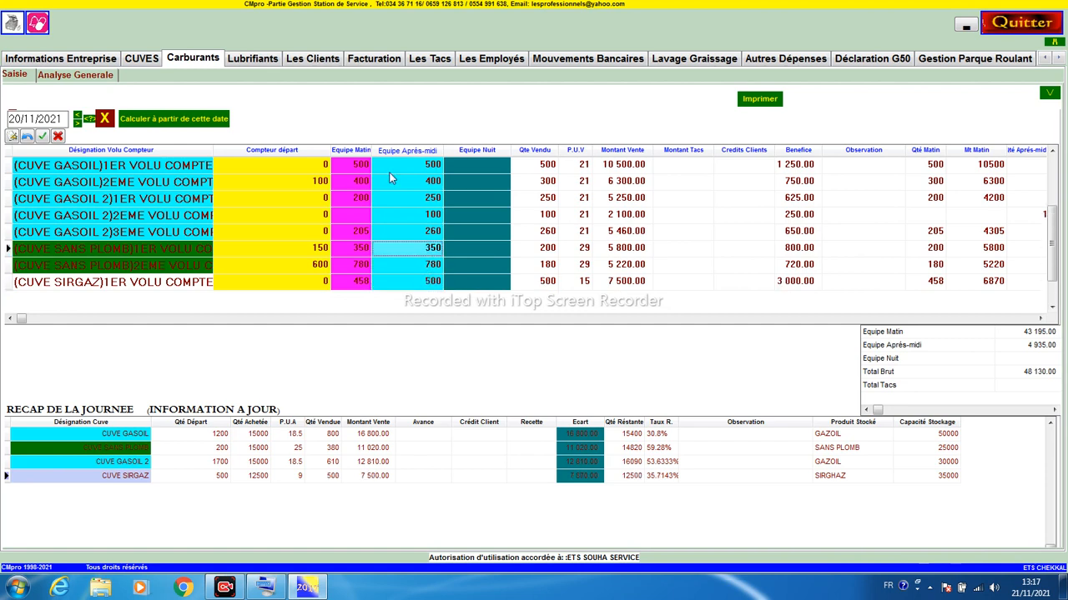
pyautogui.press('Right')
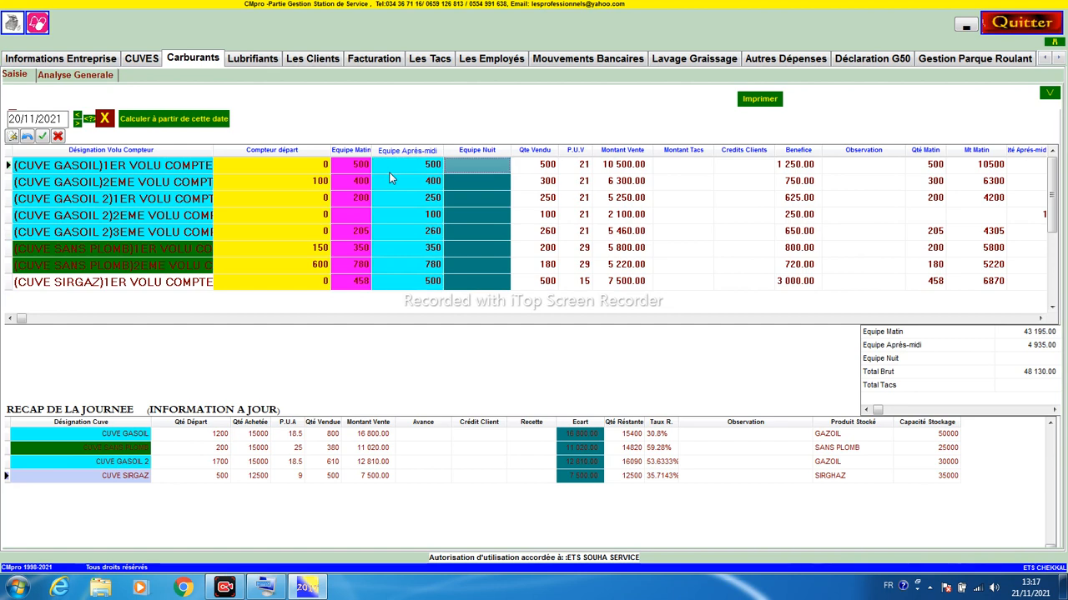
pyautogui.write('500')
pyautogui.press('Down')
pyautogui.press('Down')
pyautogui.write('450')
pyautogui.press('Up')
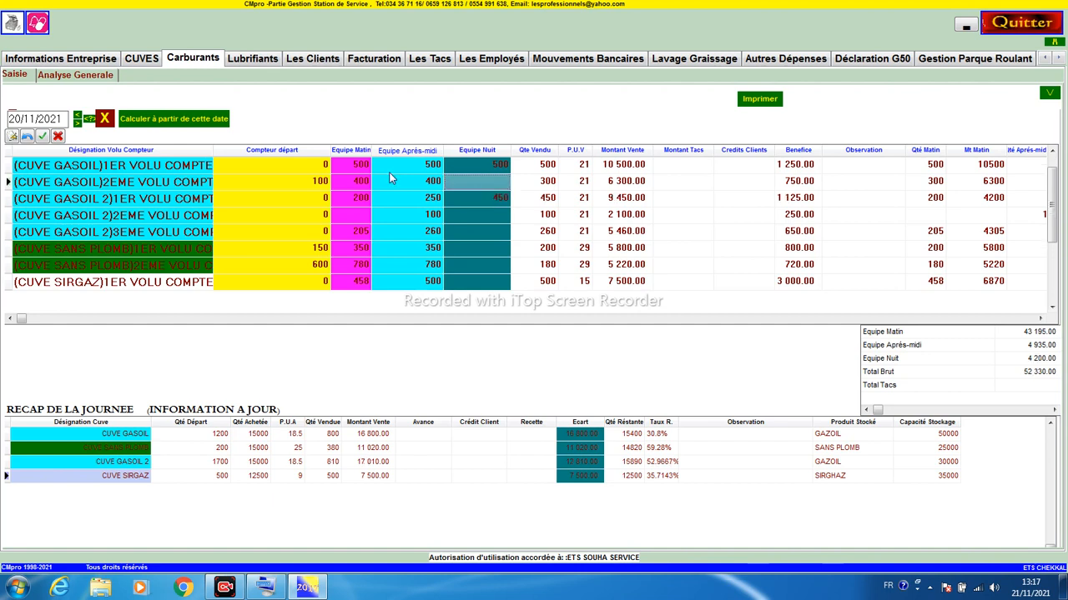
pyautogui.write('45')
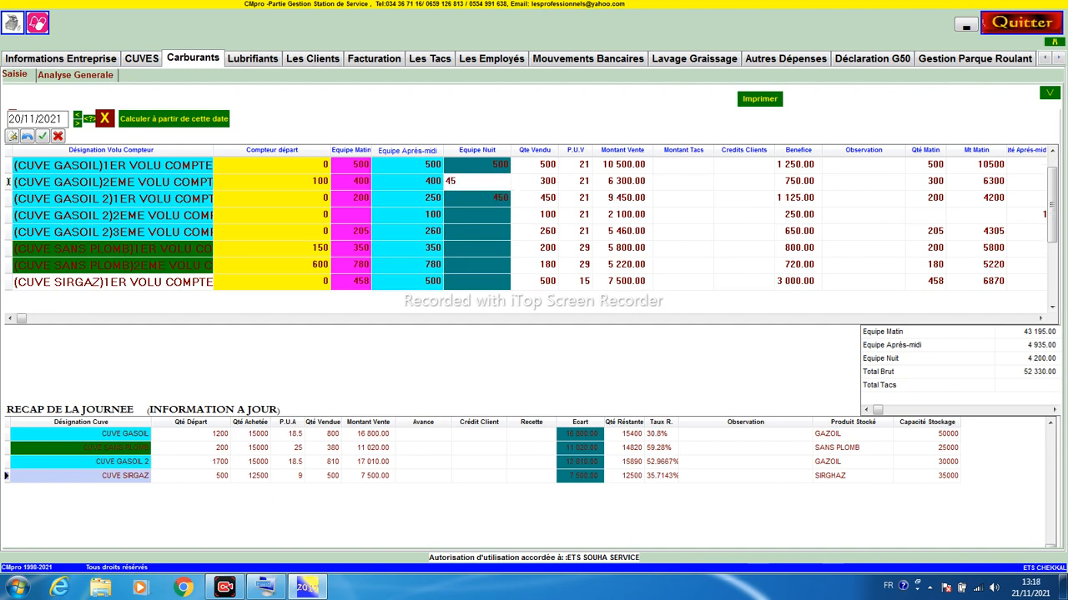
pyautogui.write('1')
pyautogui.press('Down')
pyautogui.press('Down')
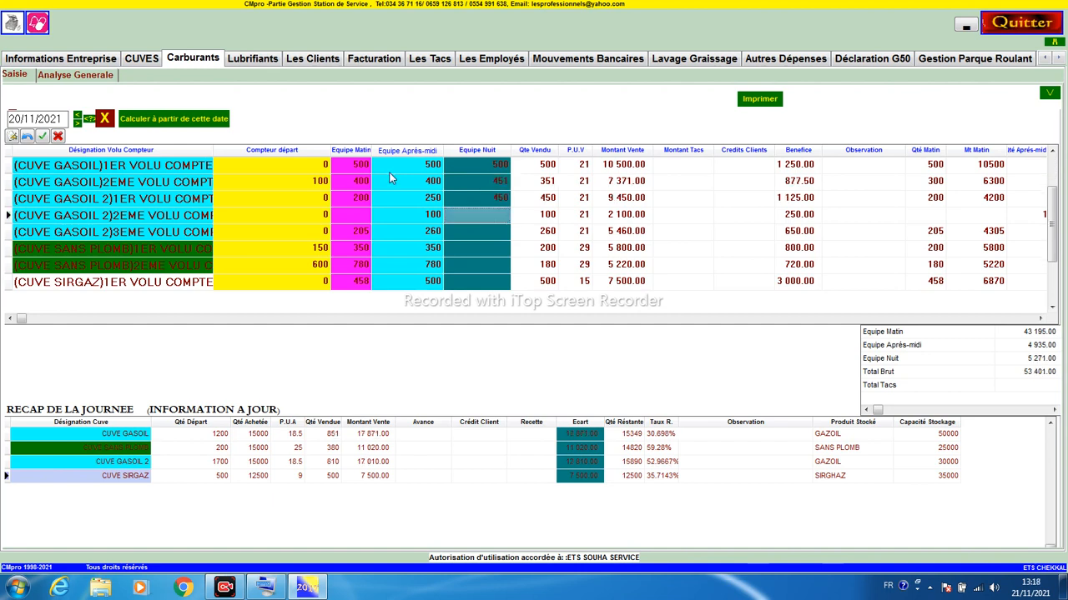
# Enter the night readings of 100 and 260 for the second and third CUVE GASOIL 2 meters
pyautogui.write('100')
pyautogui.press('Down')
pyautogui.write('260')
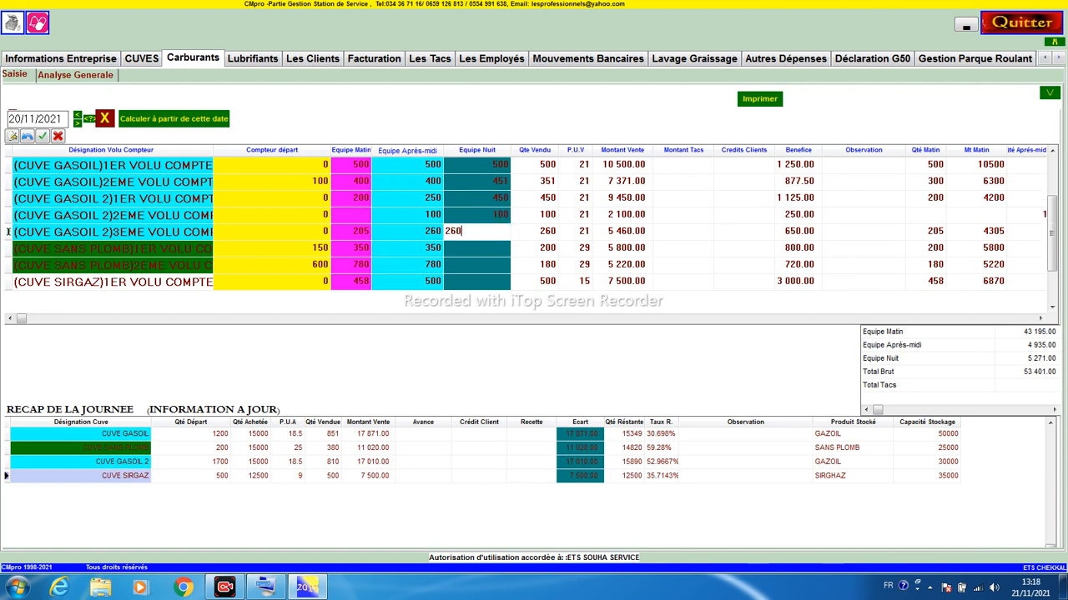
pyautogui.press('Down')
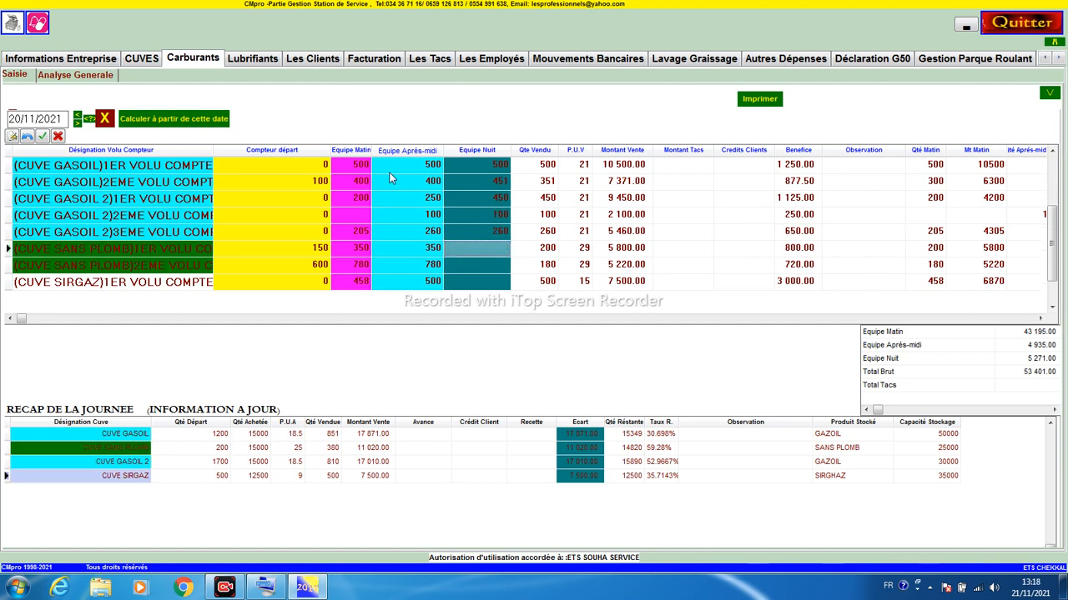
# Enter the night readings of 400 and 900 for the CUVE SANS PLOMB meters and 500 for the CUVE SIRGAZ meter
pyautogui.write('400')
pyautogui.press('Down')
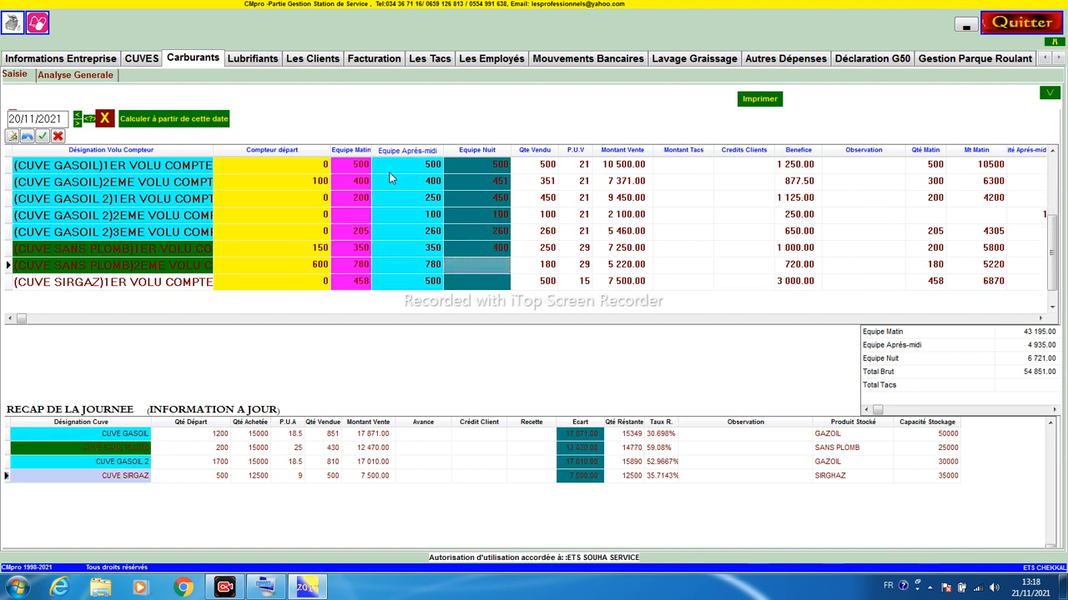
pyautogui.write('900')
pyautogui.press('Down')
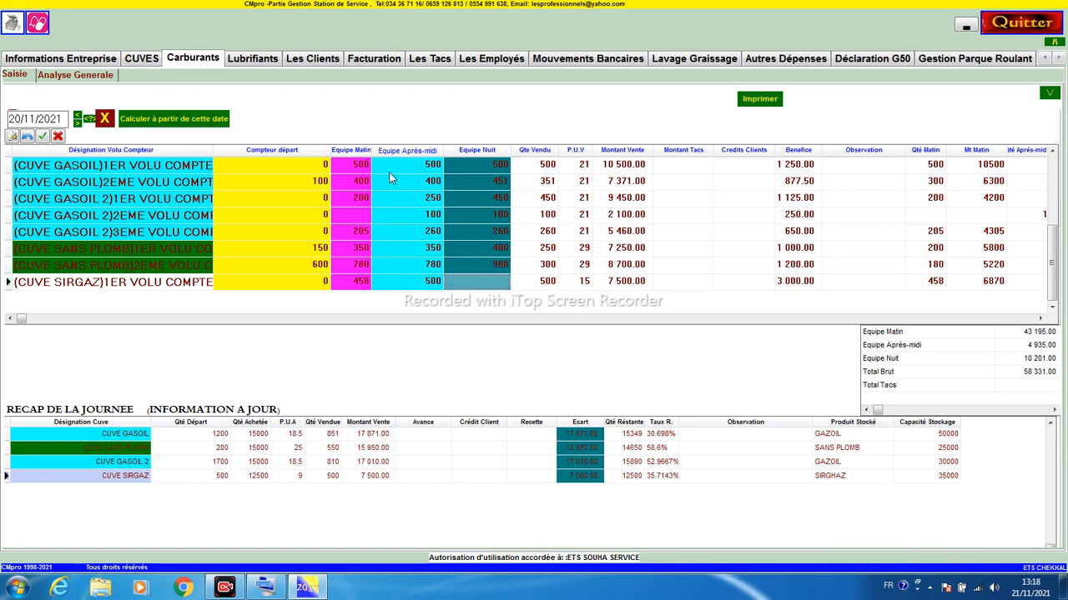
pyautogui.write('500')
pyautogui.press('Up')
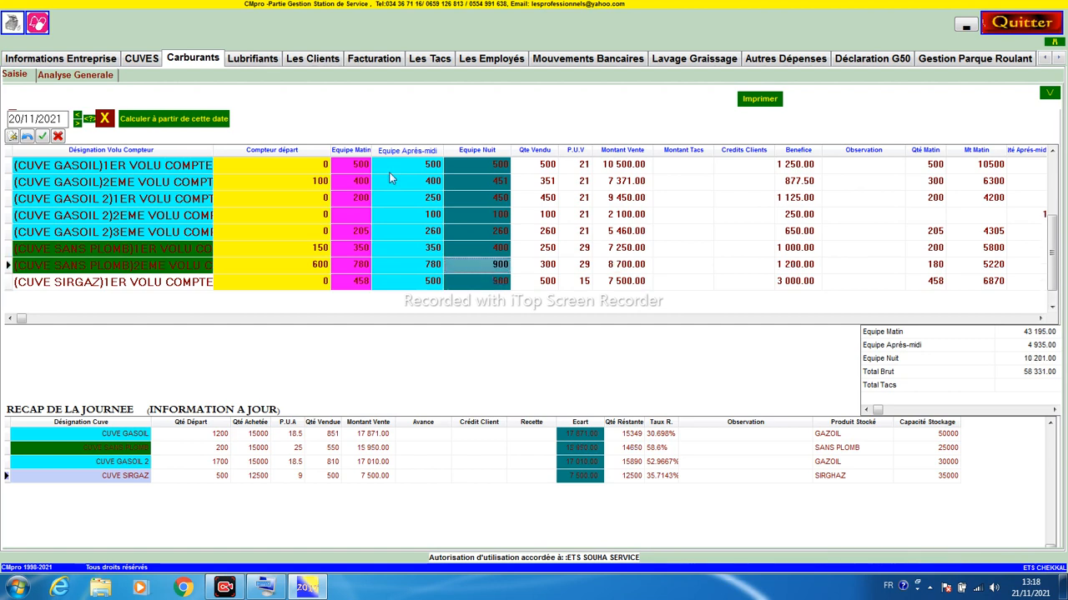
# Examine the sale amount, Tacs, client credit, profit and observation columns of the meter readings table
pyautogui.click(618, 181)
pyautogui.press('Down')
pyautogui.press('Right')
pyautogui.press('Right')
pyautogui.press('Right')
pyautogui.press('Right')
pyautogui.press('Right')
pyautogui.press('Right')
pyautogui.press('Right')
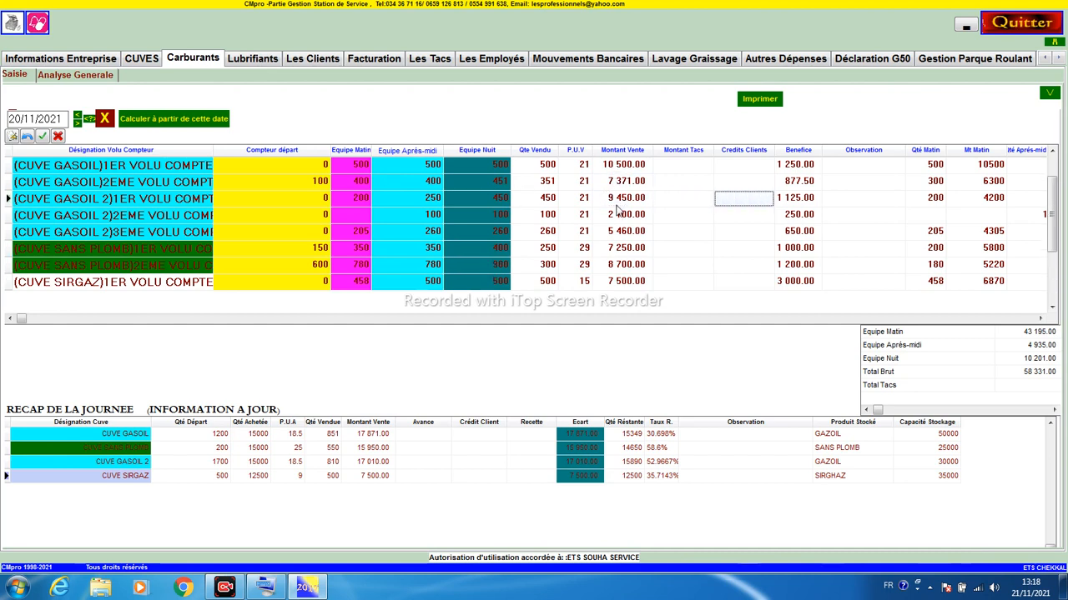
pyautogui.press('Right')
pyautogui.press('Left')
pyautogui.press('Left')
pyautogui.press('Left')
pyautogui.press('Left')
pyautogui.press('Right')
pyautogui.press('Right')
pyautogui.press('Right')
pyautogui.press('Right')
pyautogui.press('Right')
pyautogui.press('Right')
pyautogui.press('Right')
pyautogui.press('Left')
pyautogui.press('Left')
pyautogui.press('Home')
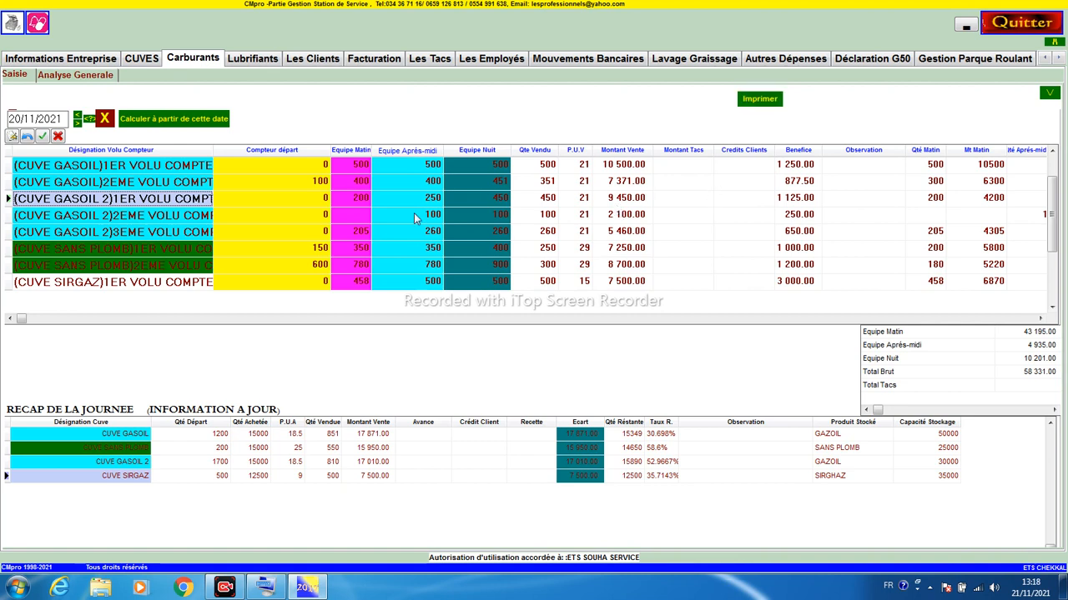
# Review the morning team's readings against the sale amounts, morning quantities and morning amounts, including the team totals
pyautogui.click(351, 170)
pyautogui.click(349, 185)
pyautogui.click(350, 197)
pyautogui.click(350, 181)
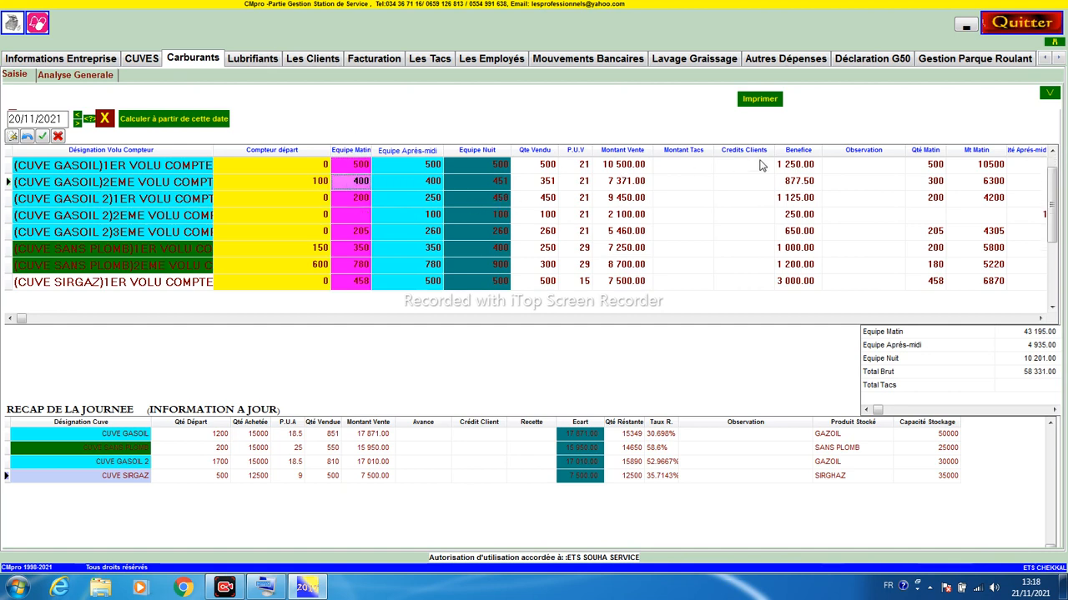
pyautogui.click(623, 184)
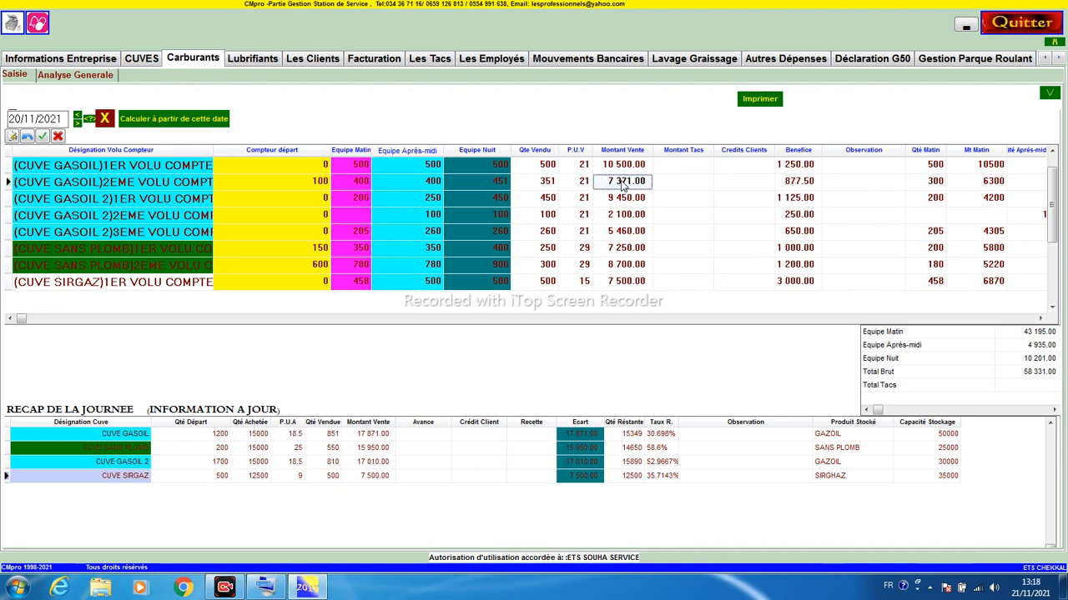
pyautogui.click(932, 170)
pyautogui.press('Down')
pyautogui.click(978, 166)
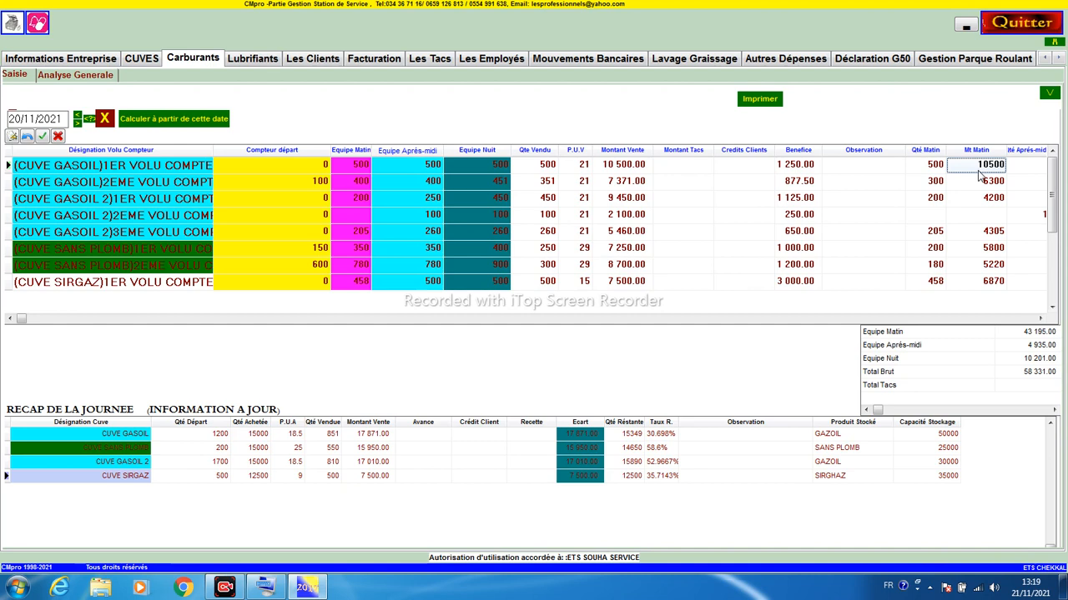
pyautogui.click(1006, 334)
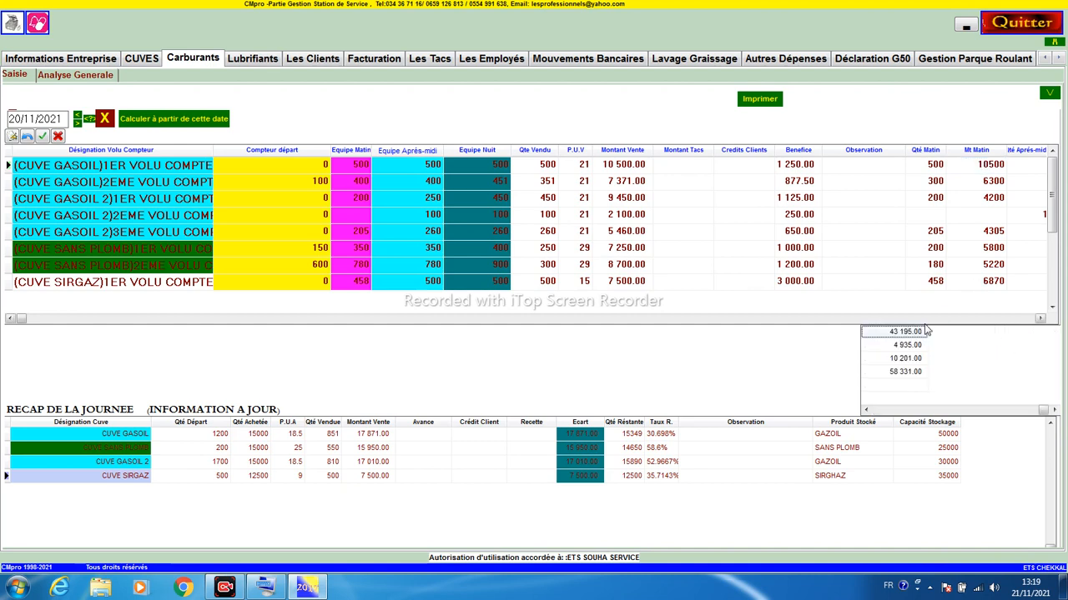
pyautogui.press('Left')
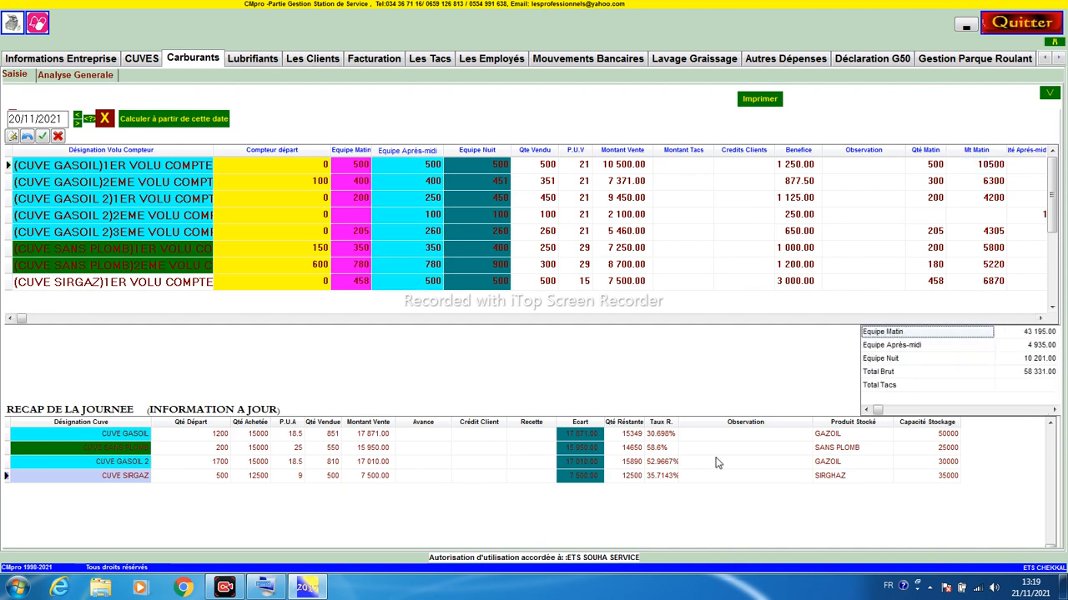
# Compare the quantity sold for CUVE GASOIL in the daily recap with the quantities sold on its two meters
pyautogui.click(330, 447)
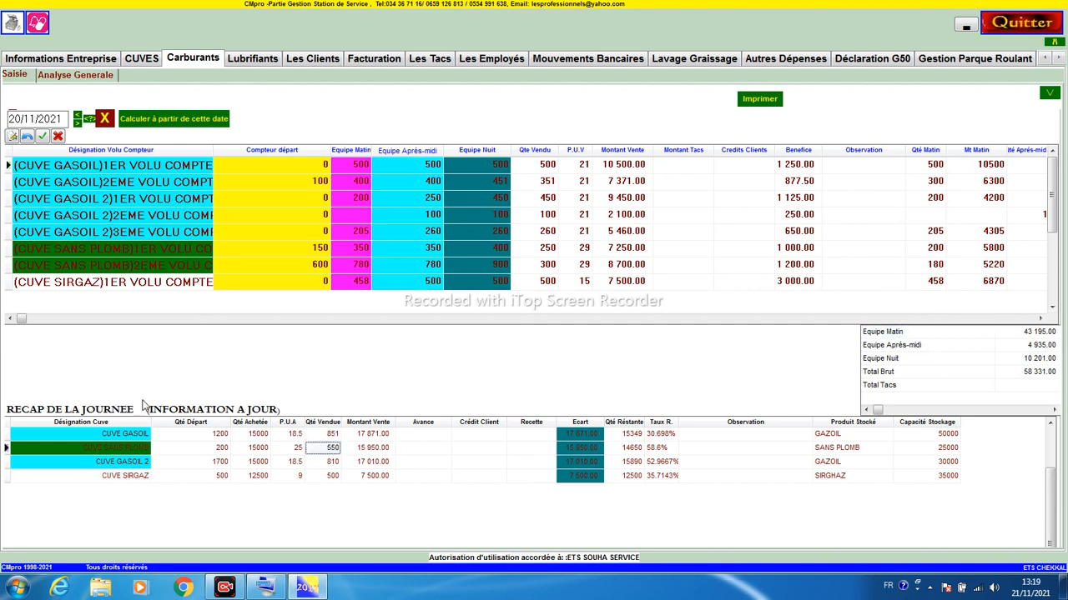
pyautogui.click(124, 438)
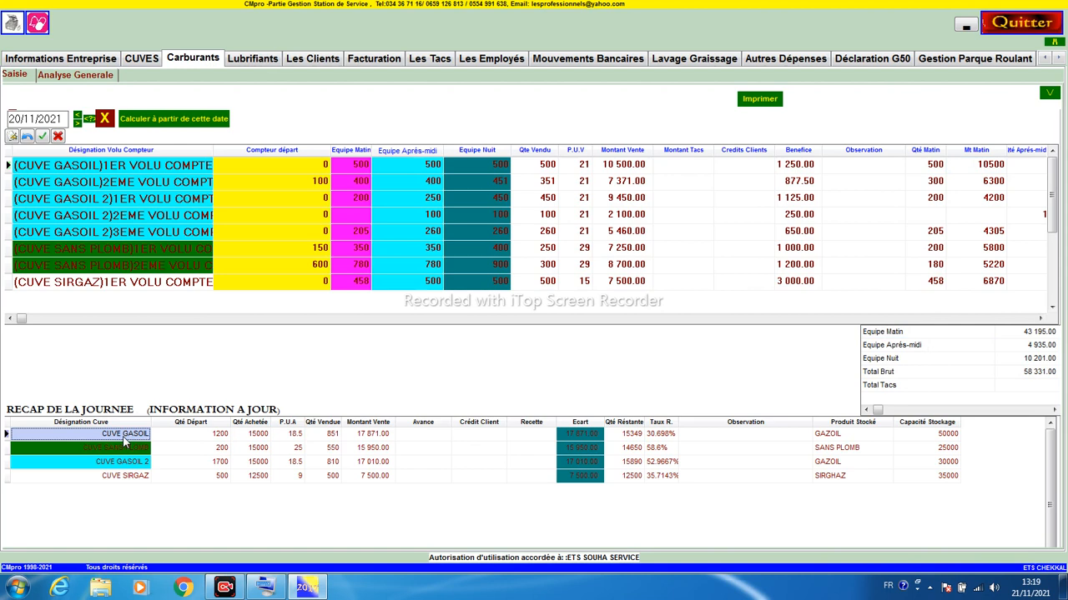
pyautogui.click(116, 171)
pyautogui.click(117, 181)
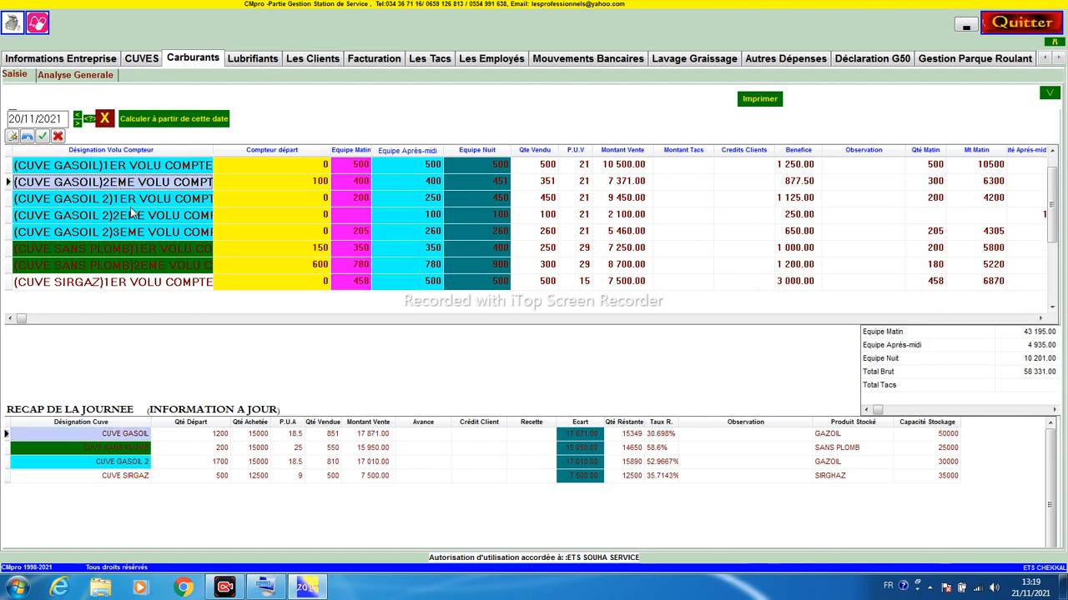
pyautogui.click(331, 436)
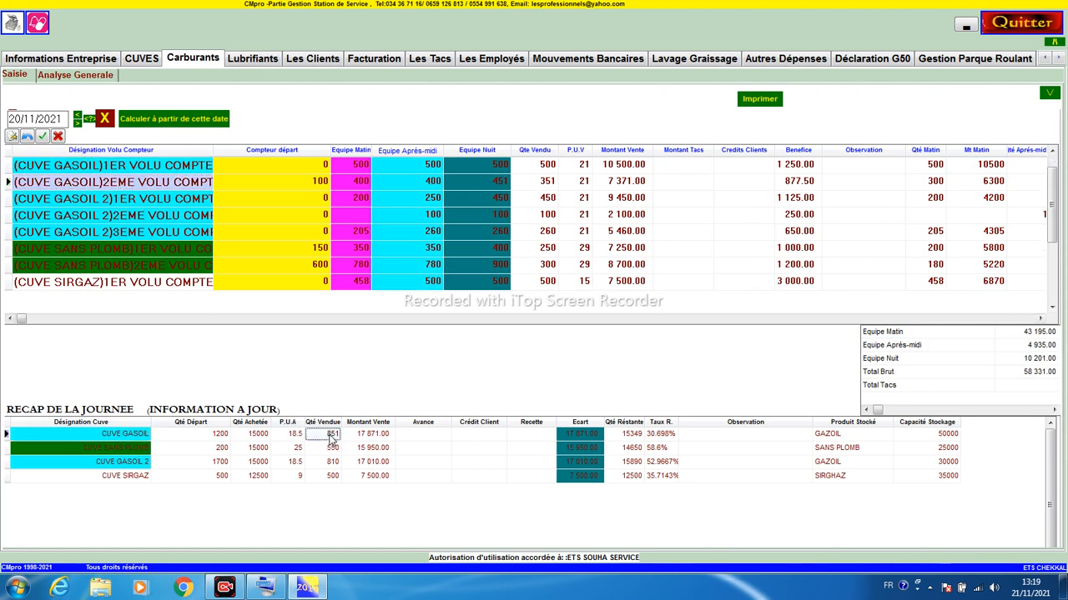
pyautogui.click(538, 165)
pyautogui.click(536, 182)
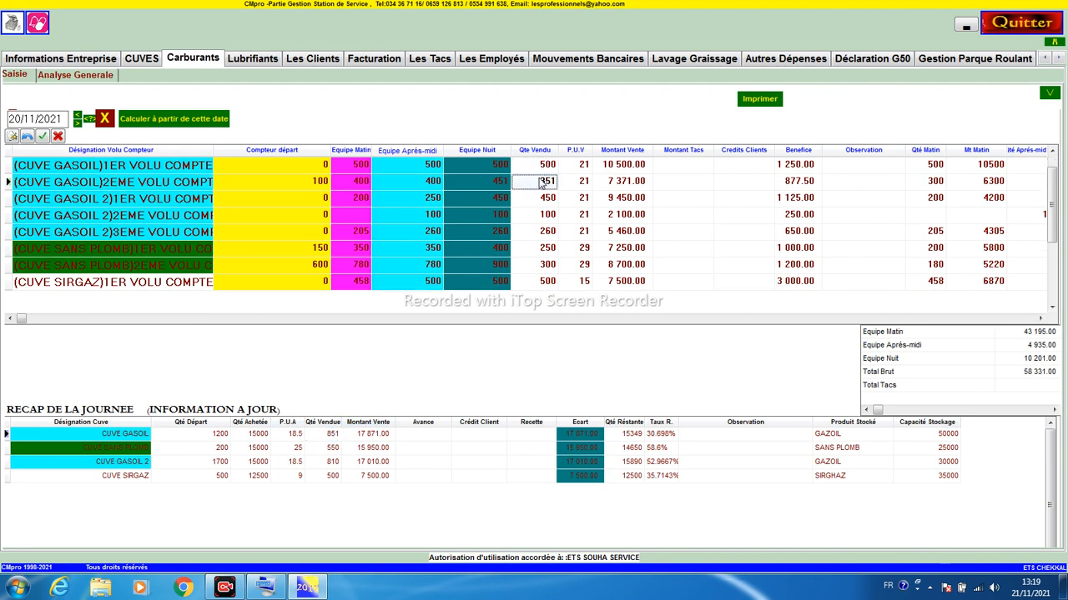
pyautogui.press('Up')
pyautogui.click(543, 183)
pyautogui.click(324, 434)
pyautogui.click(324, 434)
pyautogui.click(329, 449)
pyautogui.click(330, 436)
pyautogui.click(330, 449)
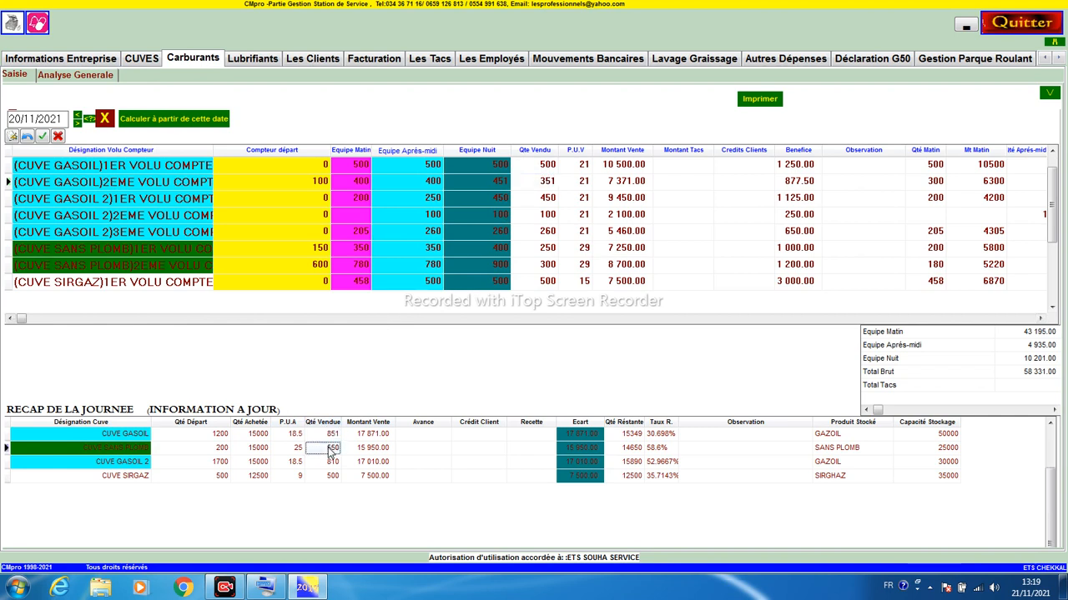
# Compare the CUVE GASOIL 2, CUVE SANS PLOMB and CUVE SIRGAZ recap rows with the quantities sold on their meters
pyautogui.click(546, 204)
pyautogui.click(544, 219)
pyautogui.click(541, 235)
pyautogui.click(545, 219)
pyautogui.click(550, 186)
pyautogui.click(550, 199)
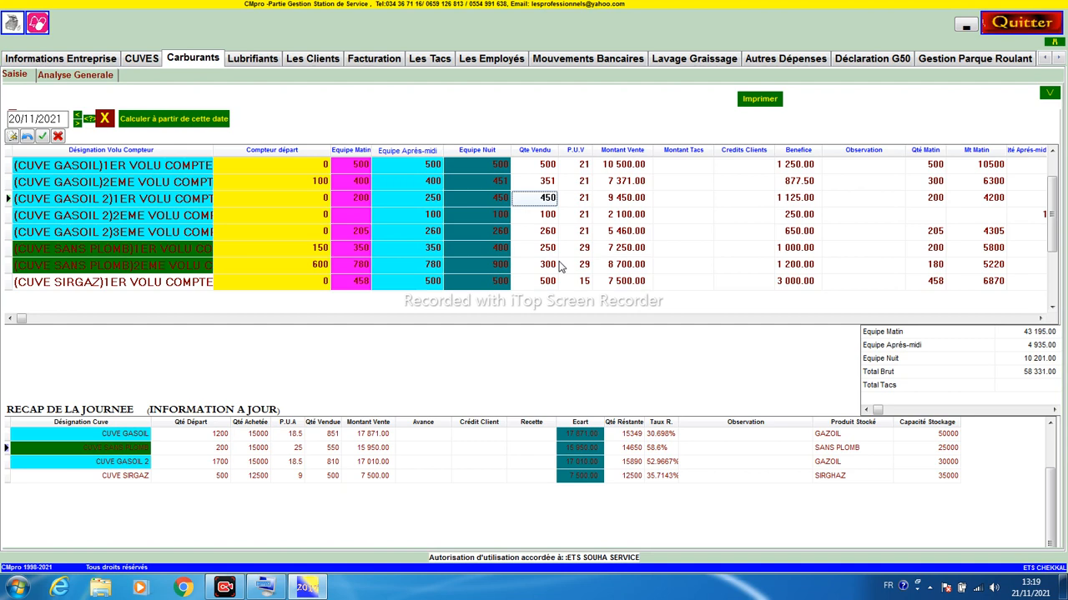
pyautogui.click(126, 464)
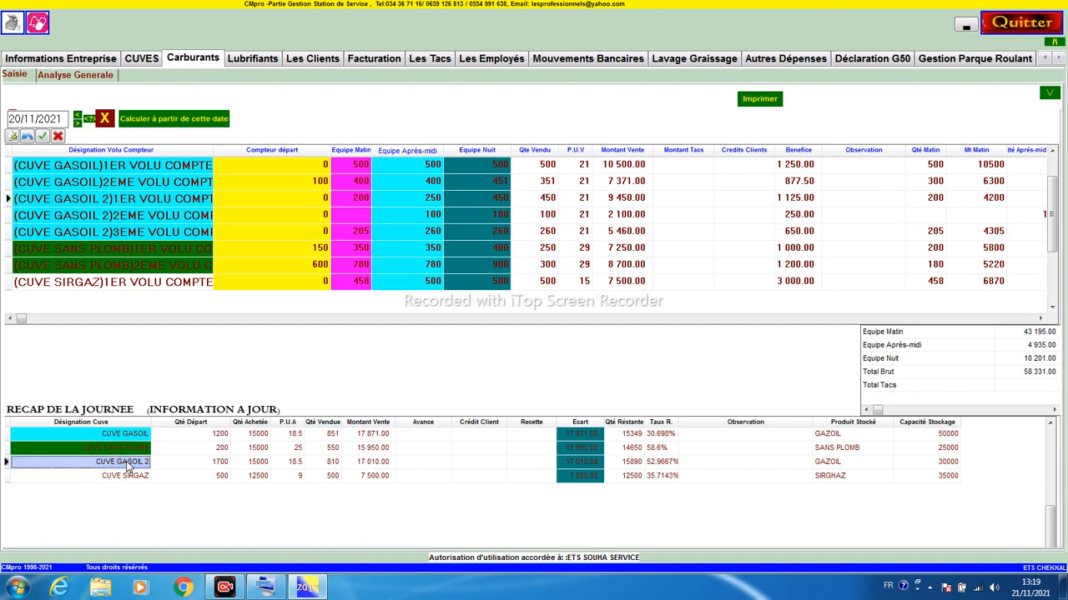
pyautogui.click(546, 218)
pyautogui.click(544, 233)
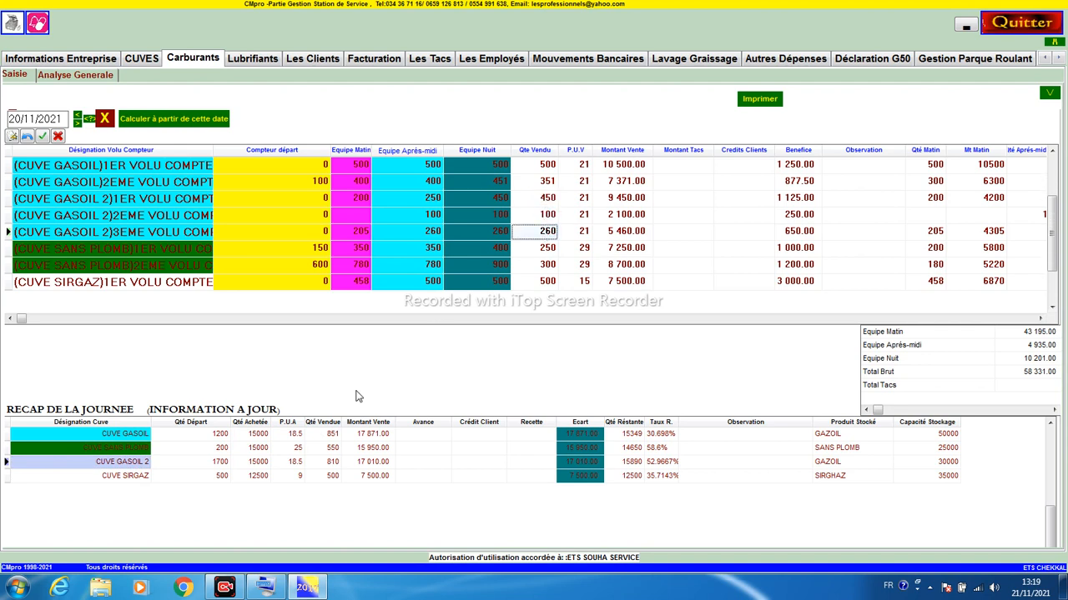
pyautogui.click(147, 449)
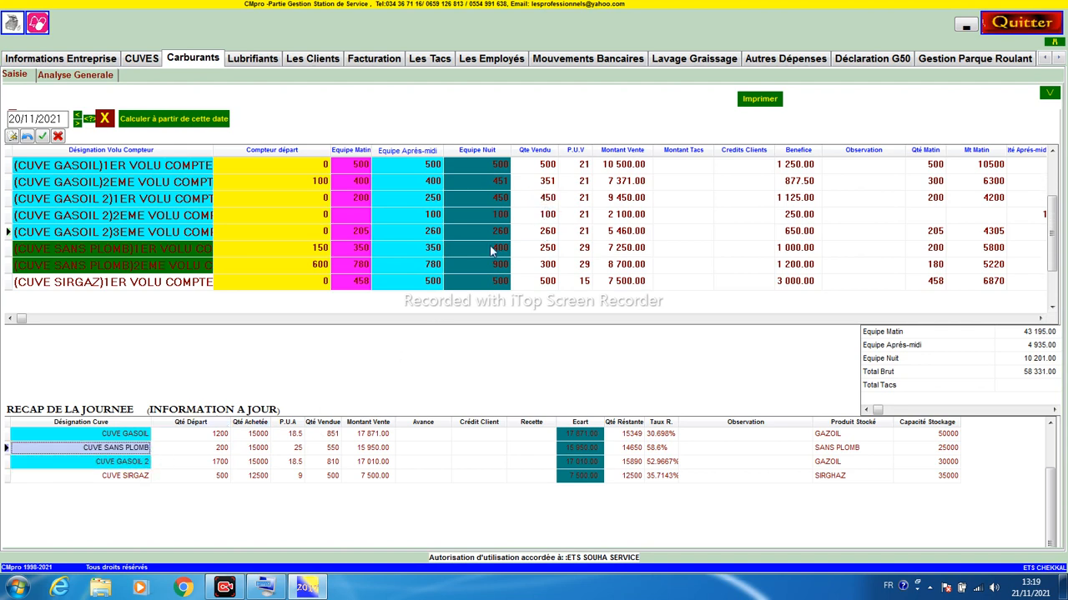
pyautogui.click(550, 249)
pyautogui.click(543, 267)
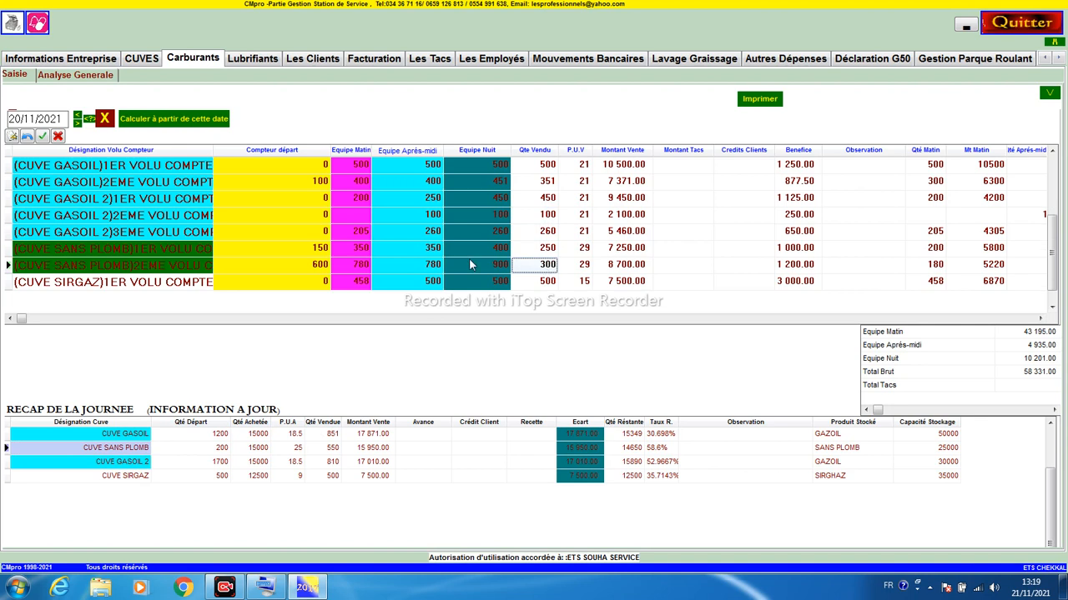
pyautogui.click(535, 286)
pyautogui.click(237, 478)
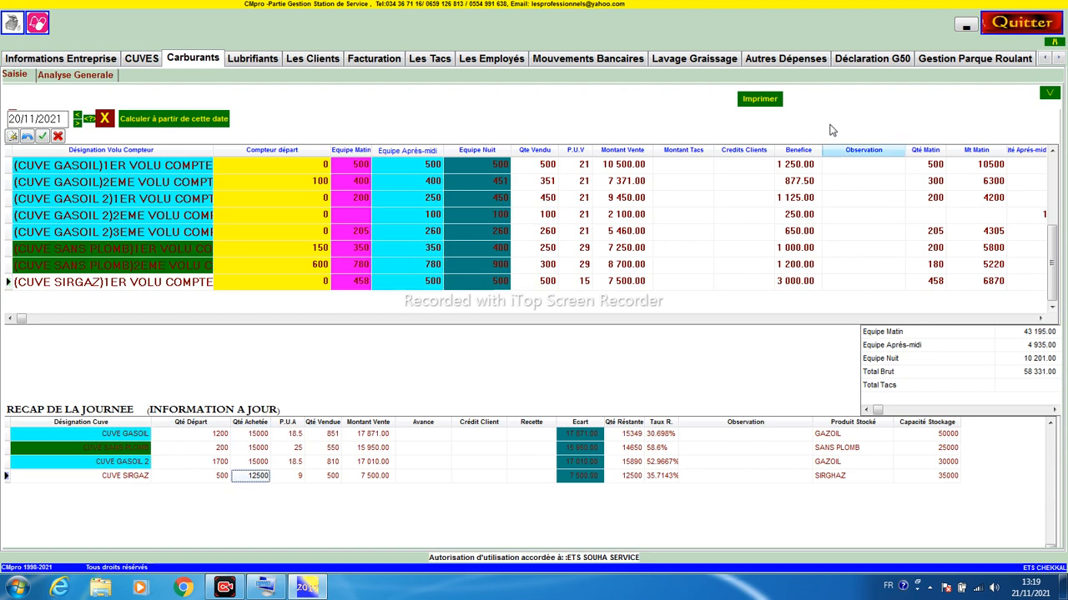
# Preview the printed report for 20/11/2021, and close the preview
pyautogui.click(755, 103)
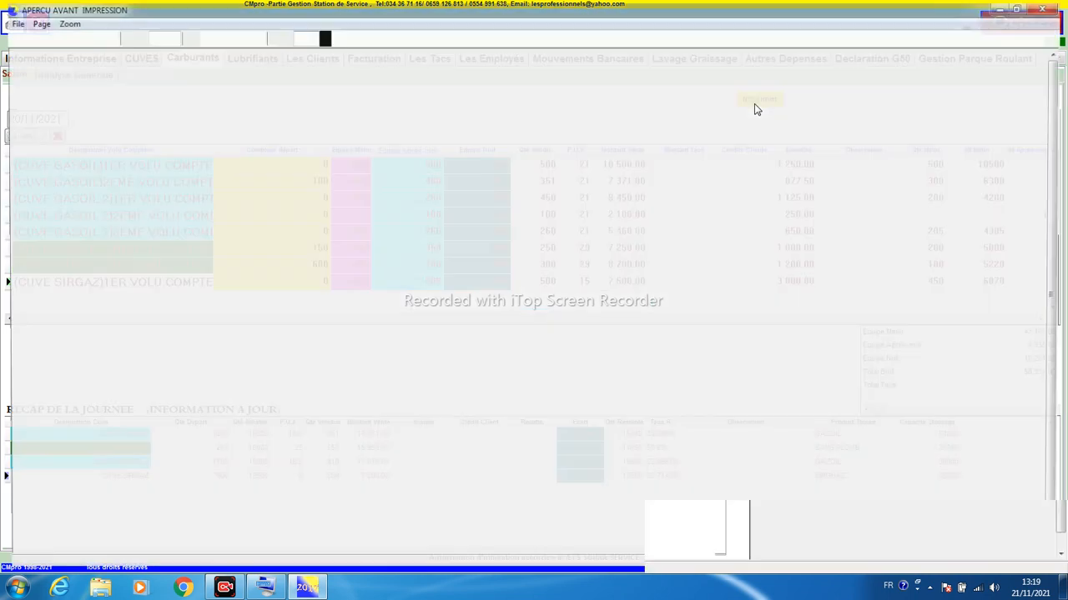
pyautogui.click(1054, 9)
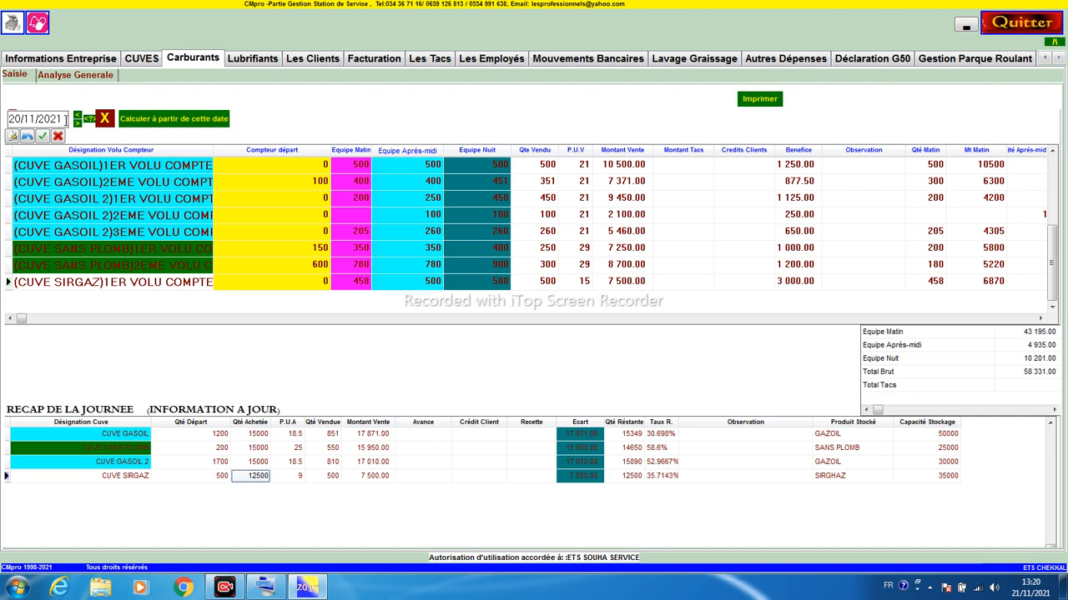
# Carry the previous day's balances over to the 21/11/2021 sheet, and return to 20/11/2021
pyautogui.click(76, 123)
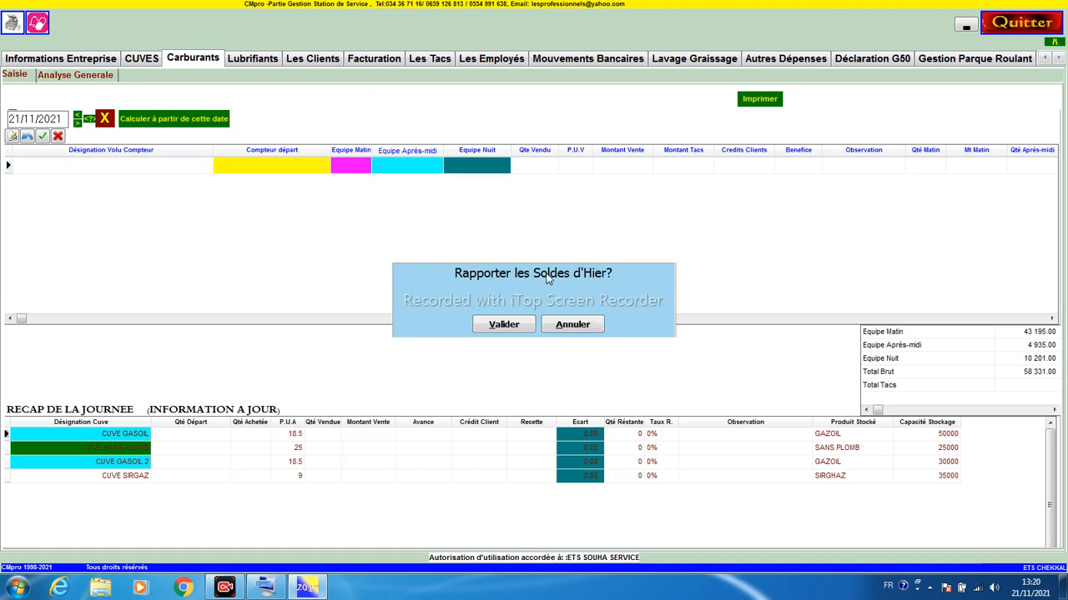
pyautogui.click(495, 325)
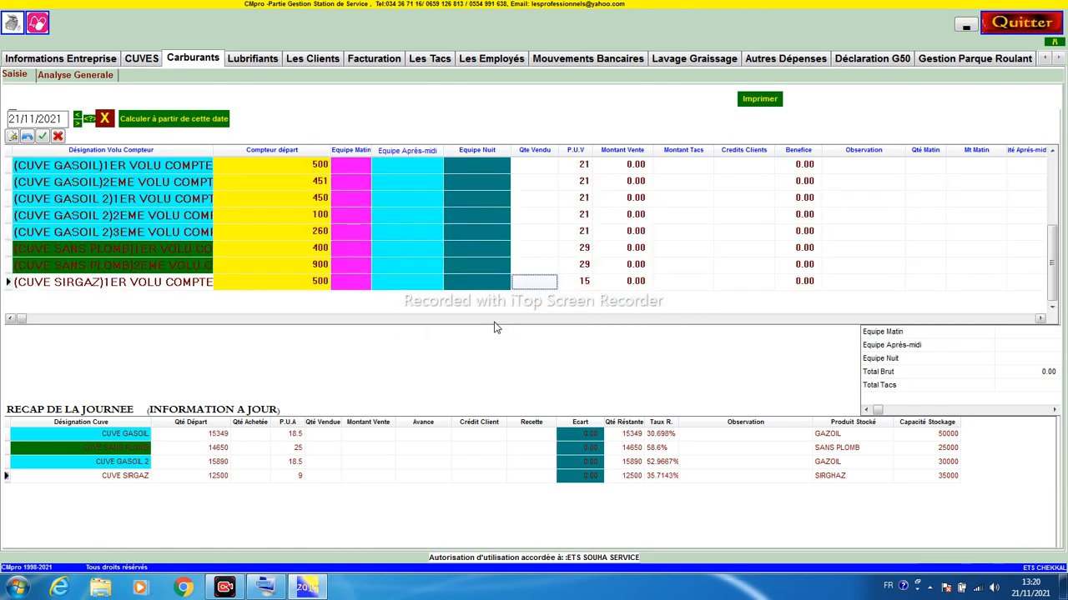
pyautogui.click(291, 171)
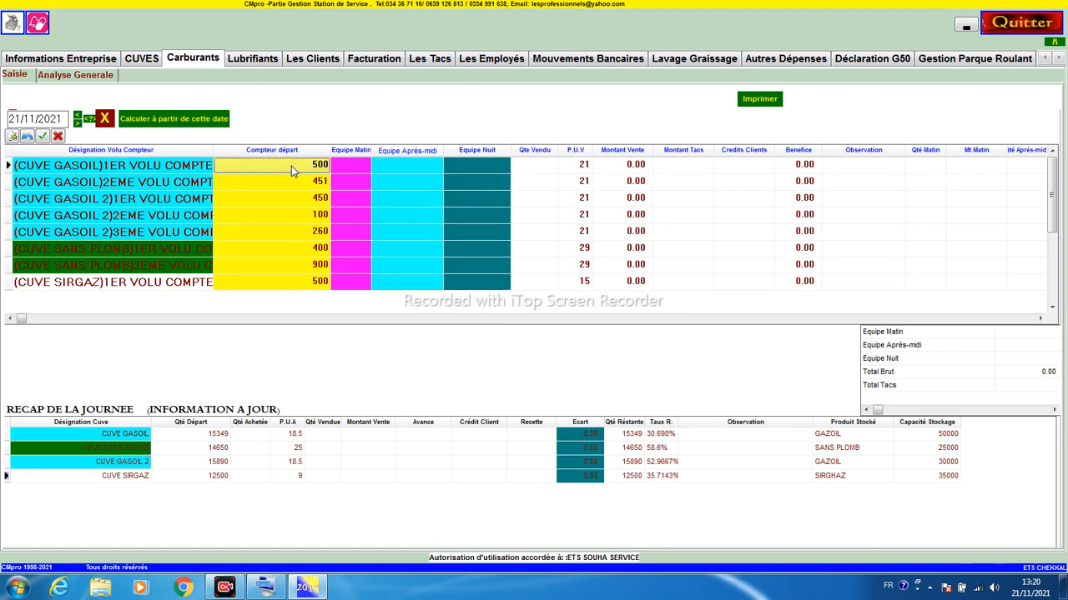
pyautogui.click(77, 115)
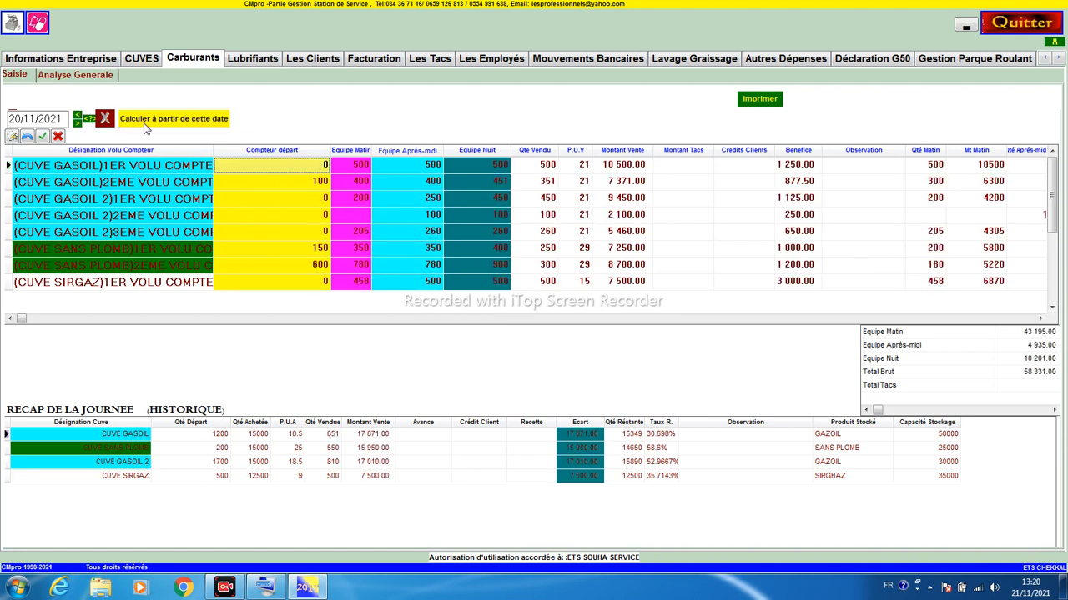
# Compare the night team's closing readings of 20/11/2021 with the starting meters on the 21/11/2021 sheet, including the morning team fields
pyautogui.click(485, 166)
pyautogui.click(487, 169)
pyautogui.click(491, 181)
pyautogui.click(491, 201)
pyautogui.click(489, 248)
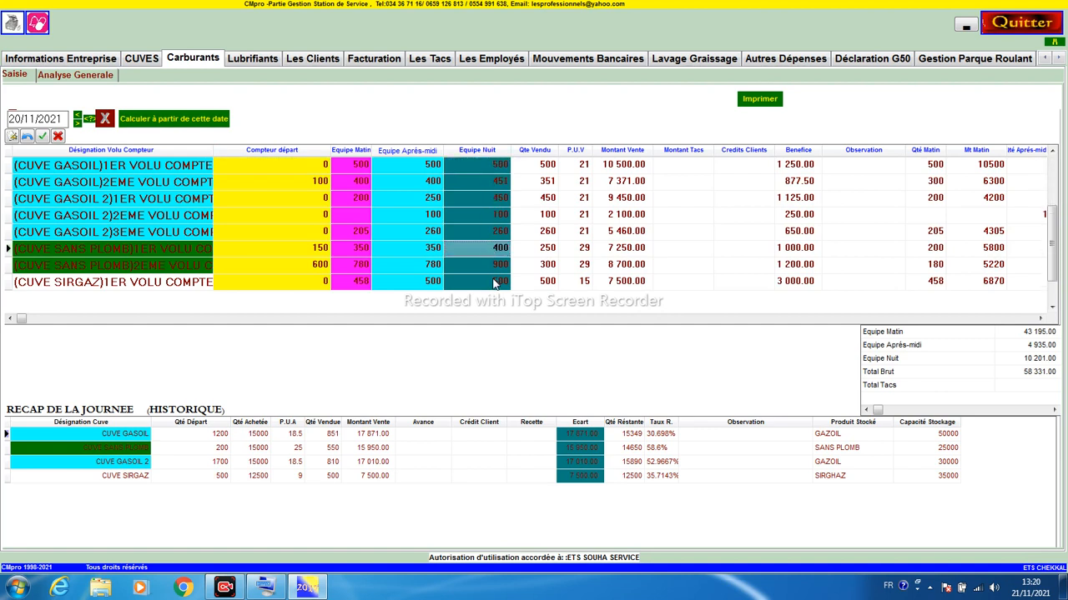
pyautogui.click(496, 283)
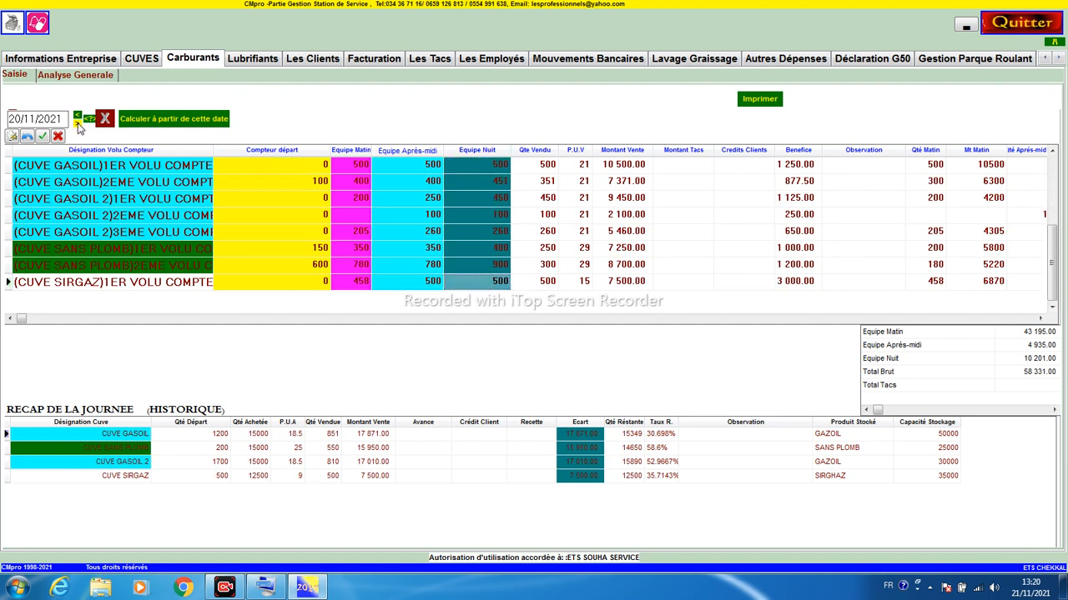
pyautogui.click(77, 122)
pyautogui.click(262, 181)
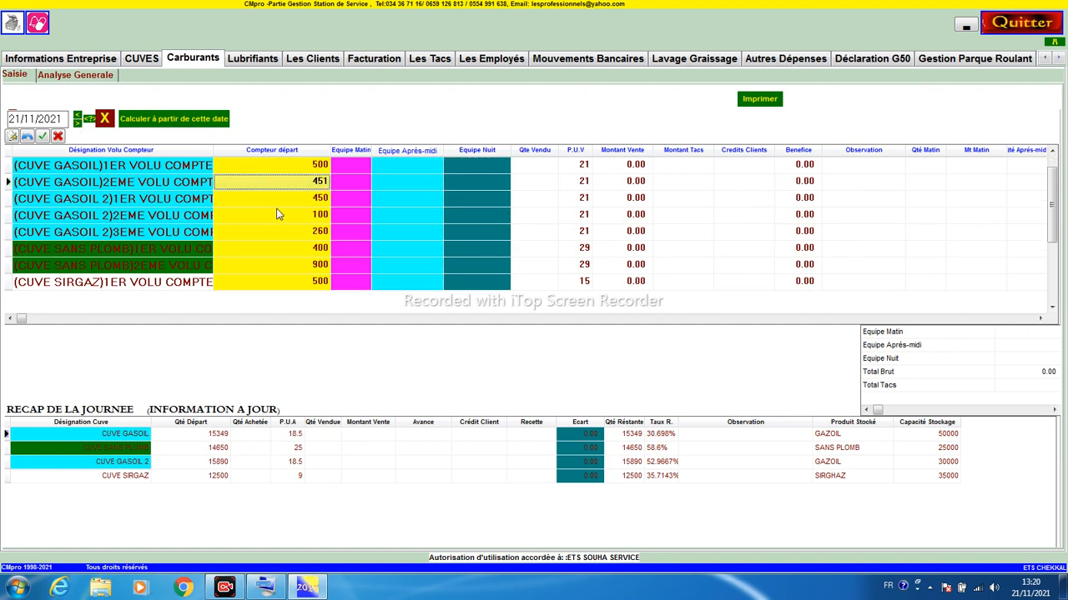
pyautogui.click(354, 170)
pyautogui.click(357, 182)
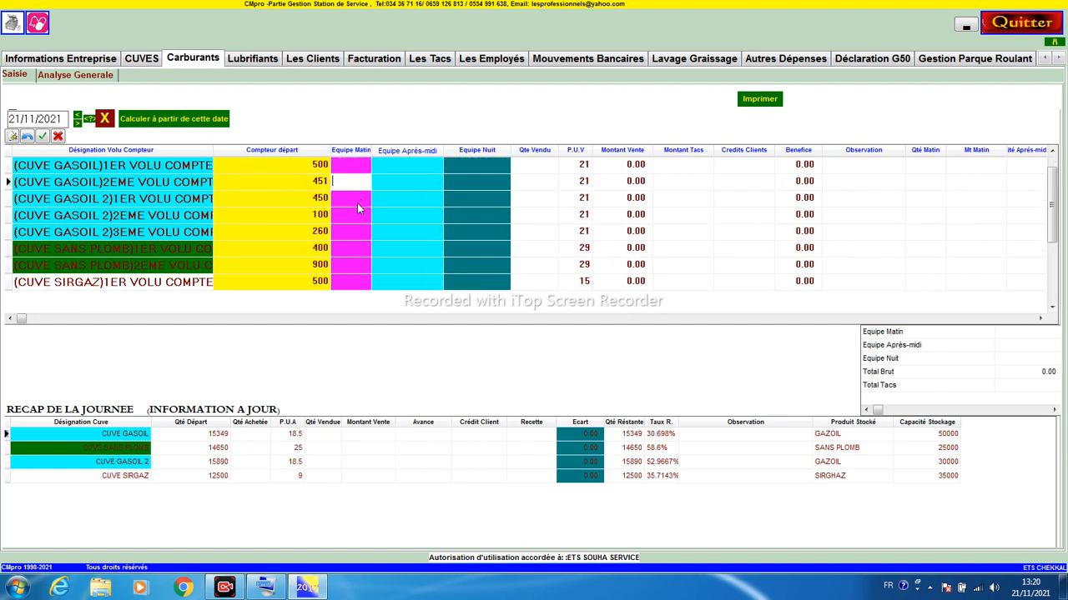
pyautogui.click(361, 232)
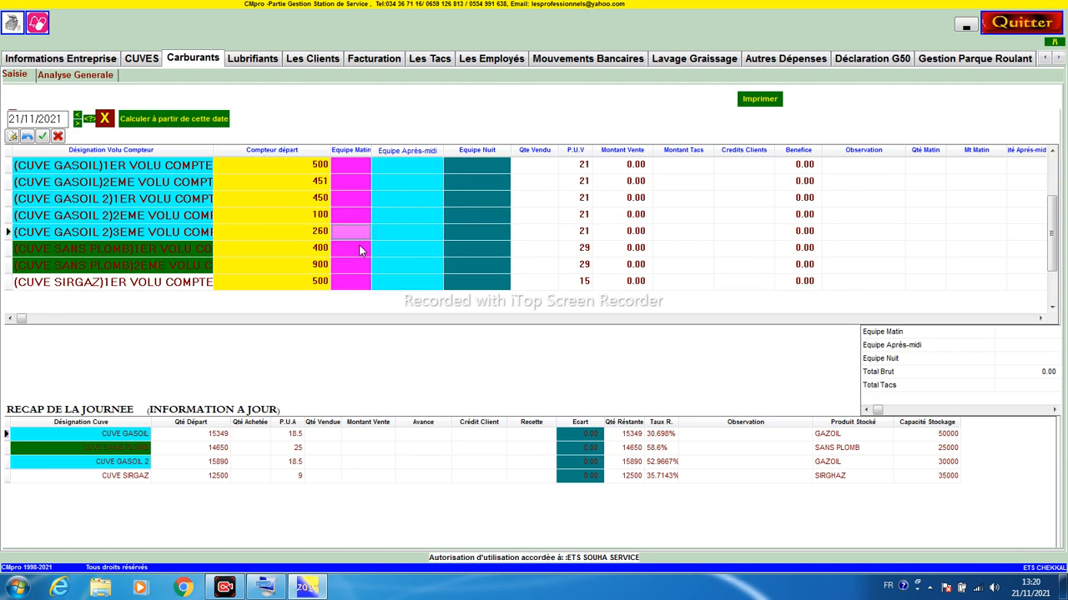
# Add a product named NAFTAL HUILE 2L to the lubricants sheet for 20/11/2021
pyautogui.click(254, 61)
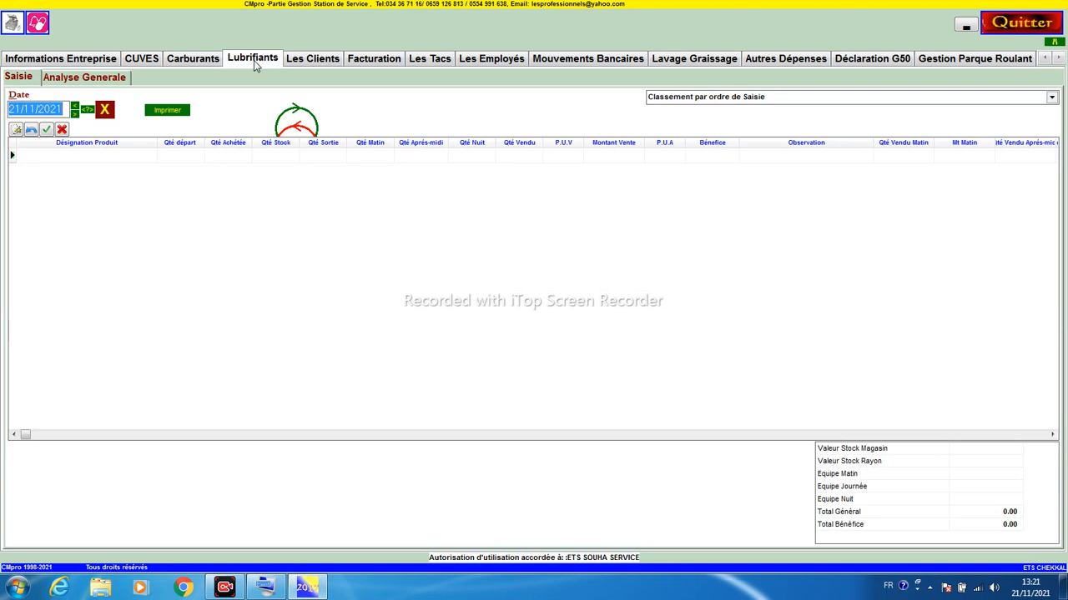
pyautogui.click(75, 112)
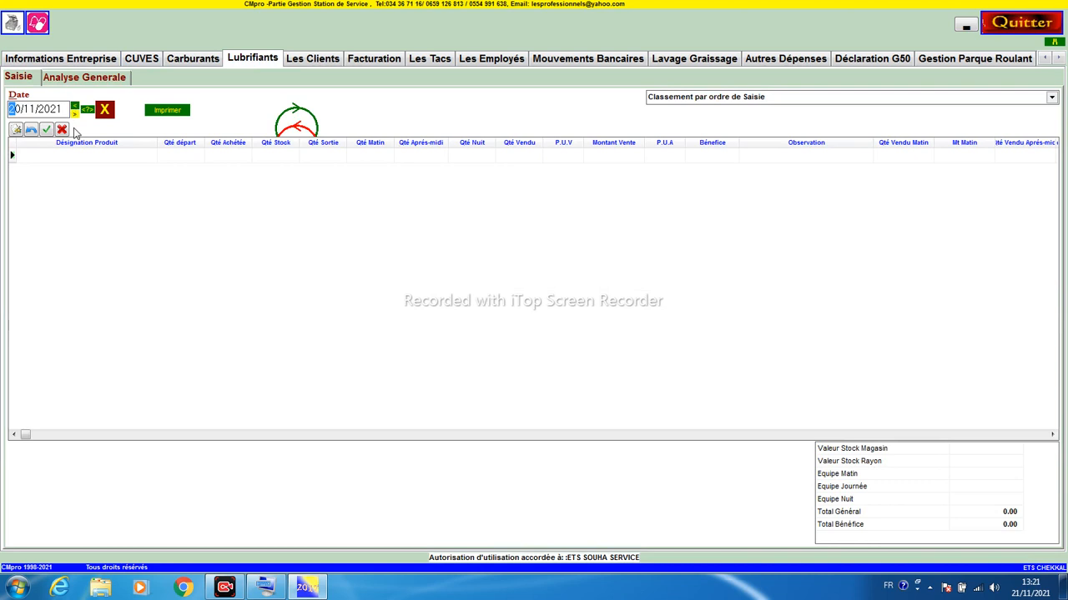
pyautogui.click(15, 131)
pyautogui.click(56, 160)
pyautogui.write('NAFTAL 2L')
pyautogui.press('Left')
pyautogui.press('Left')
pyautogui.press('Left')
pyautogui.press('Left')
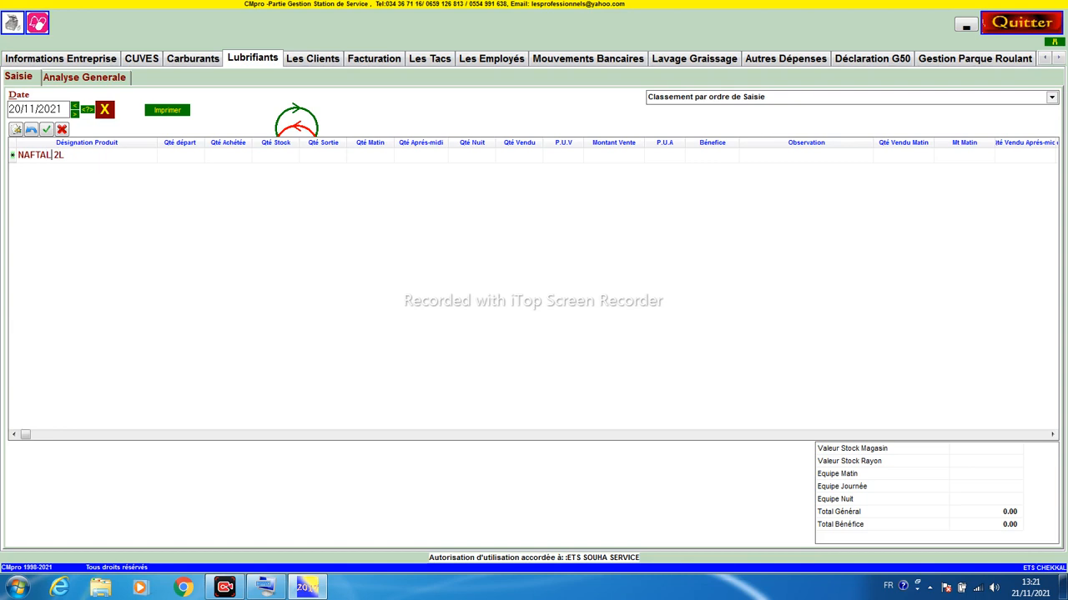
pyautogui.write('HUIL')
pyautogui.write('E')
# Set NAFTAL HUILE 2L's starting quantity to 100, purchased quantity to 150 and unit selling price to 500, and save the row
pyautogui.write('100')
pyautogui.press('Tab')
pyautogui.write('150')
pyautogui.press('Tab')
pyautogui.press('Tab')
pyautogui.press('Tab')
pyautogui.press('Tab')
pyautogui.press('Tab')
pyautogui.press('Tab')
pyautogui.press('Tab')
pyautogui.write('500')
pyautogui.press('Tab')
pyautogui.click(46, 131)
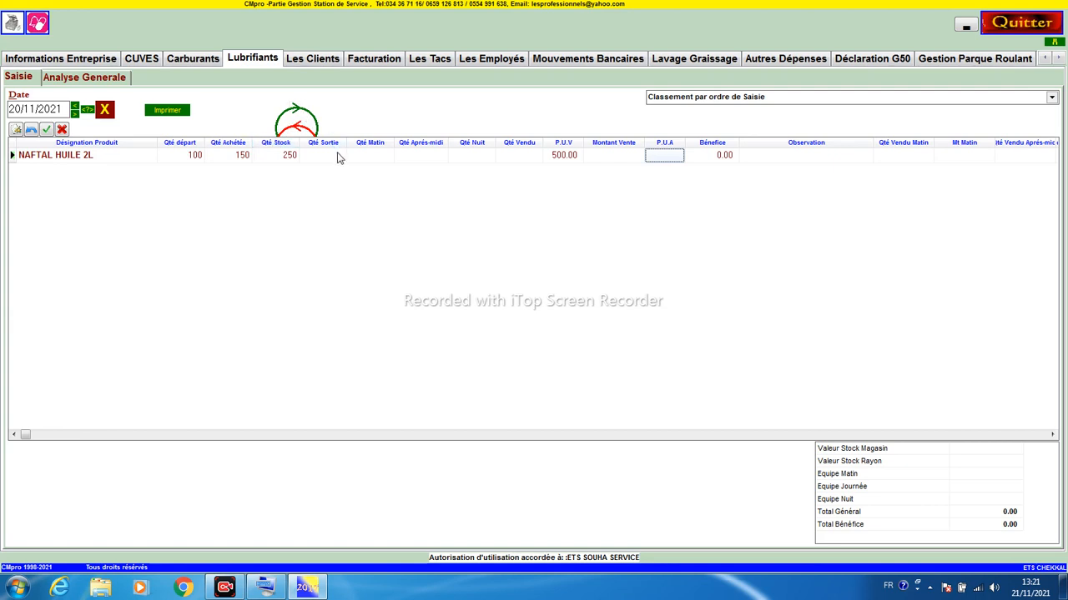
# Move 25 units of NAFTAL HUILE 2L out of stock as the quantity issued
pyautogui.click(279, 158)
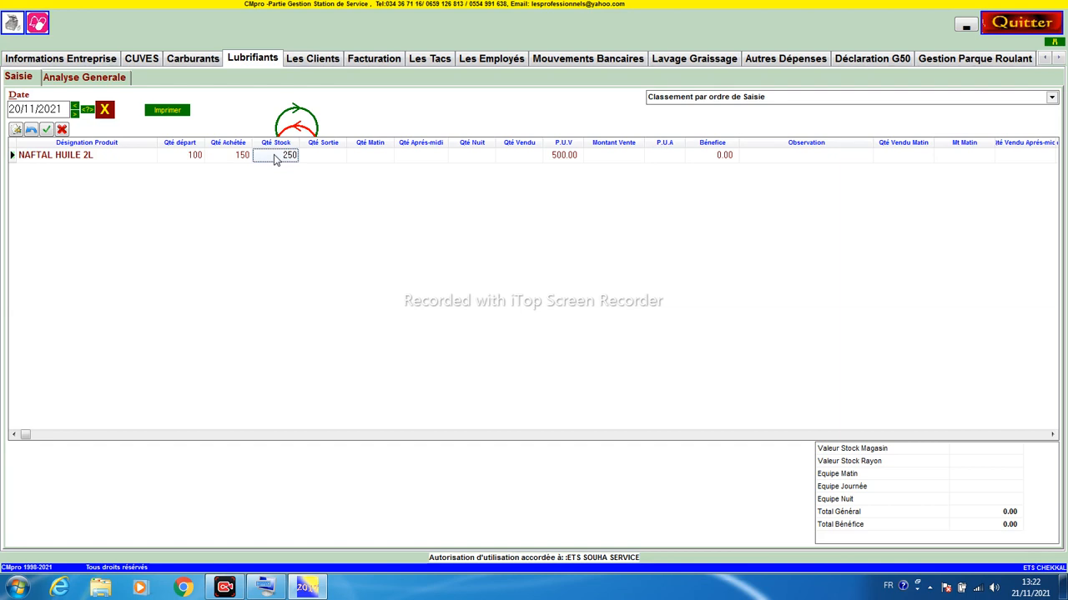
pyautogui.click(312, 157)
pyautogui.click(296, 112)
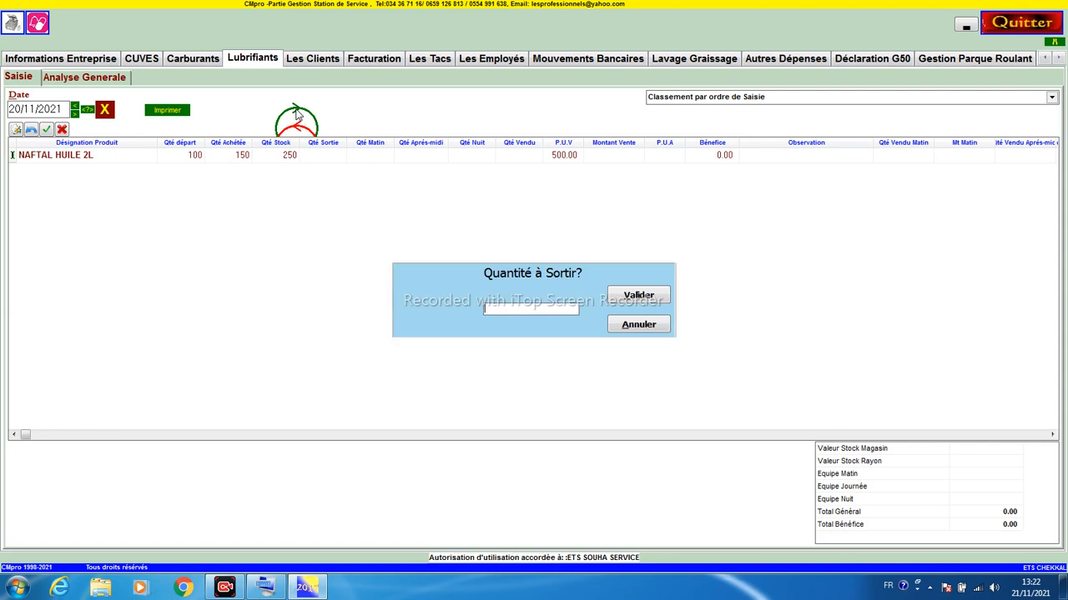
pyautogui.write('50')
pyautogui.hotkey('ctrl', 'a')
pyautogui.write('25')
pyautogui.press('Return')
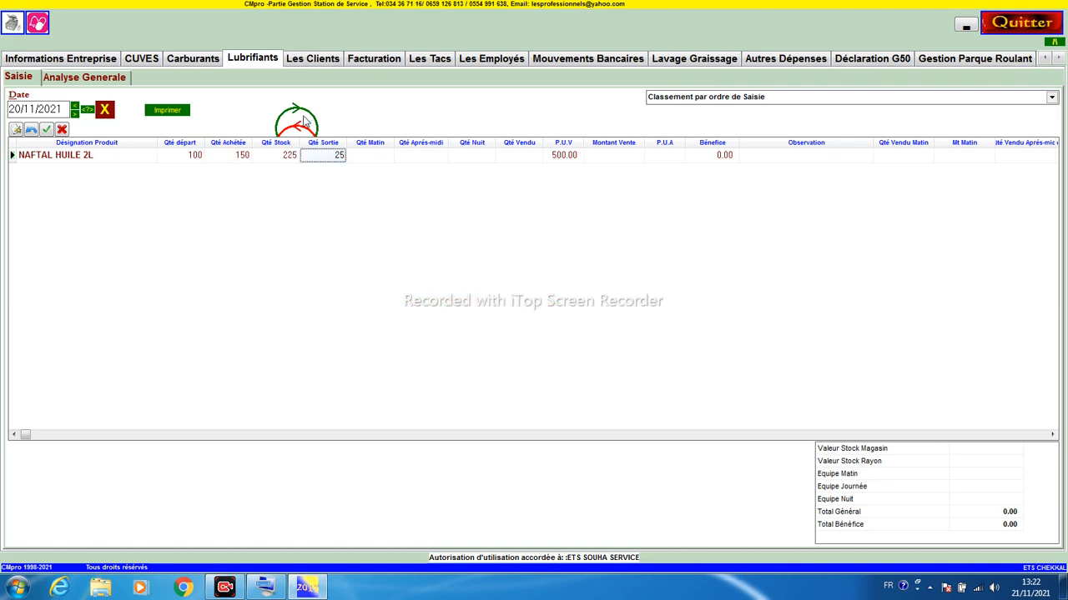
# Review the stock and issued quantities of NAFTAL HUILE 2L and its morning, afternoon and night quantity fields
pyautogui.click(286, 156)
pyautogui.click(315, 158)
pyautogui.click(367, 161)
pyautogui.click(416, 164)
pyautogui.click(486, 166)
pyautogui.click(486, 163)
pyautogui.click(373, 159)
pyautogui.click(404, 163)
pyautogui.click(471, 163)
pyautogui.click(372, 160)
pyautogui.click(354, 156)
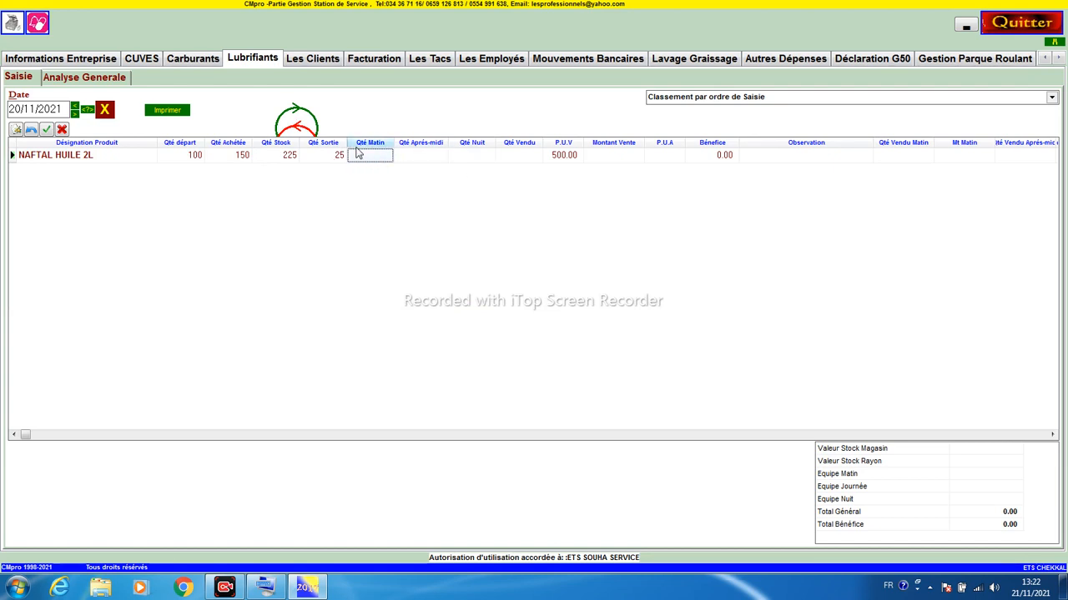
pyautogui.click(335, 157)
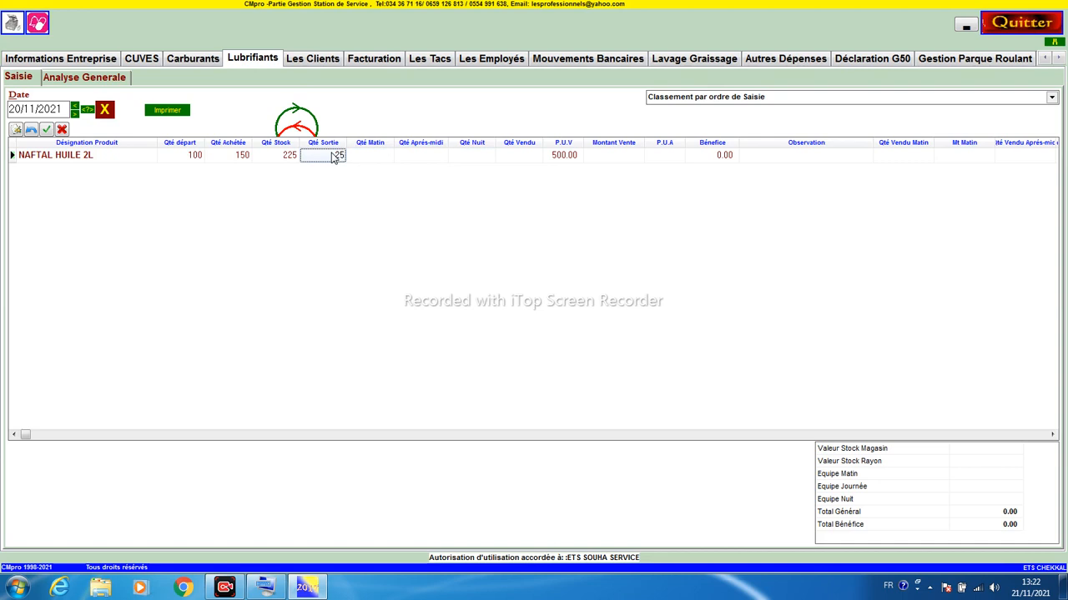
# Try to record 26 as the morning team's quantity for NAFTAL HUILE 2L, and clear the entry
pyautogui.click(373, 157)
pyautogui.click(373, 157)
pyautogui.write('26')
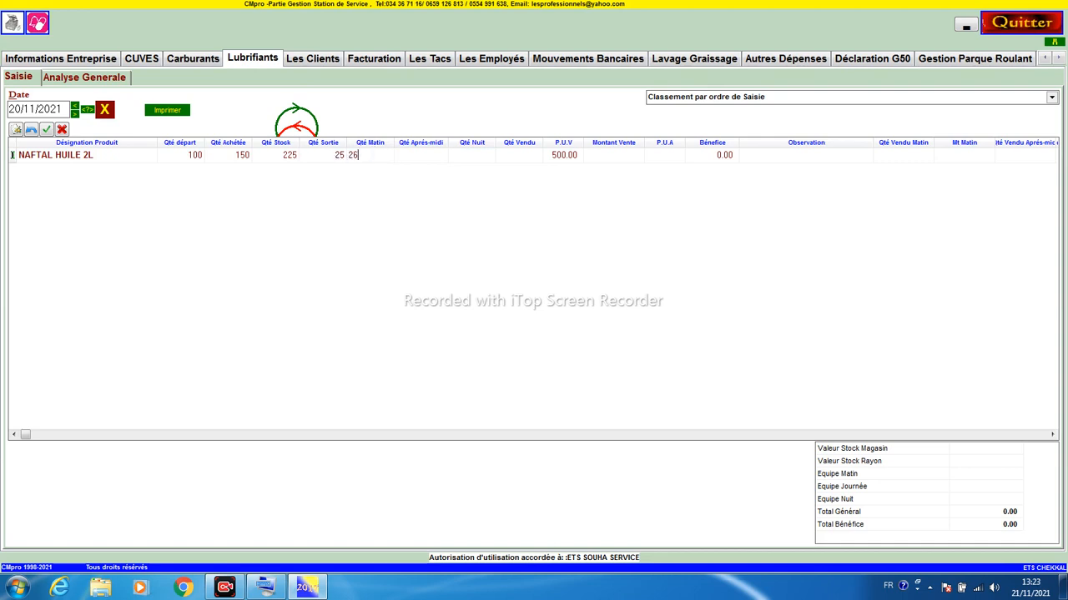
pyautogui.press('Return')
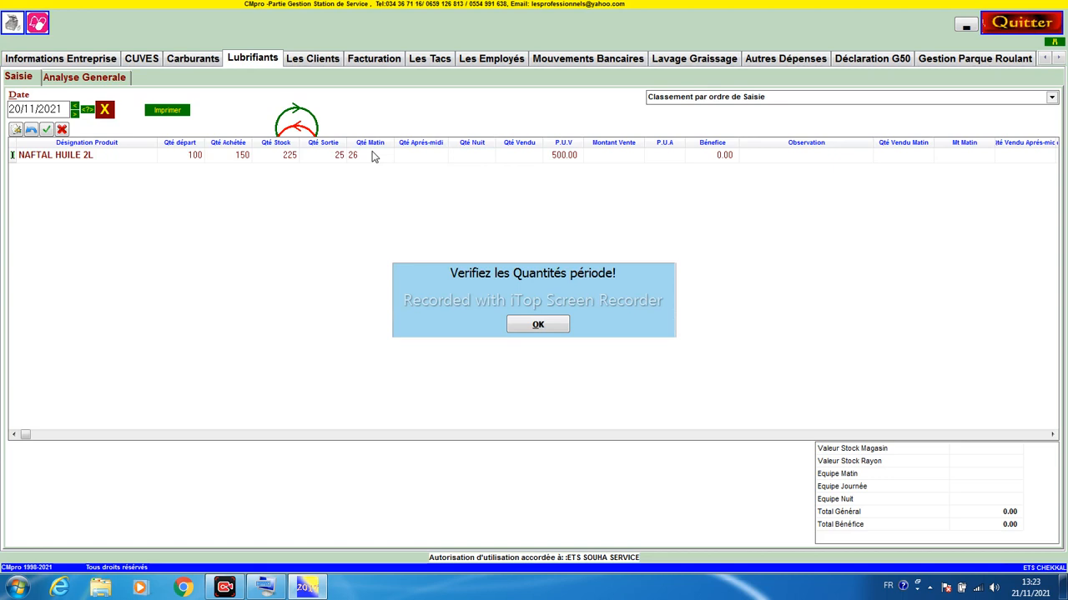
pyautogui.press('Return')
pyautogui.press('BackSpace')
pyautogui.press('BackSpace')
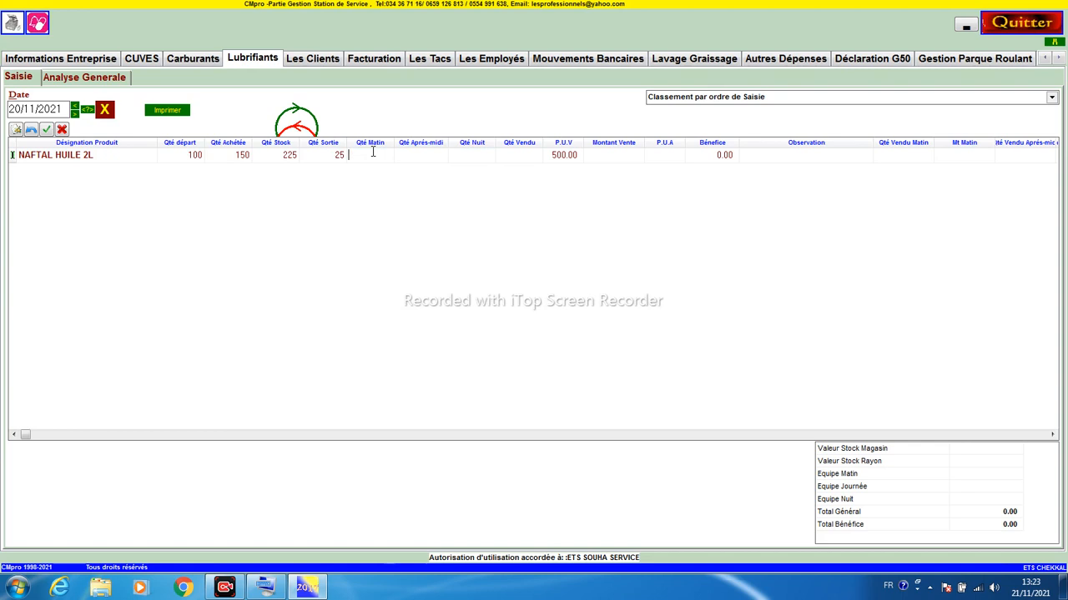
# Set the morning team's quantity for NAFTAL HUILE 2L to 24, save it, and check the quantity and amount sold
pyautogui.write('24')
pyautogui.press('Return')
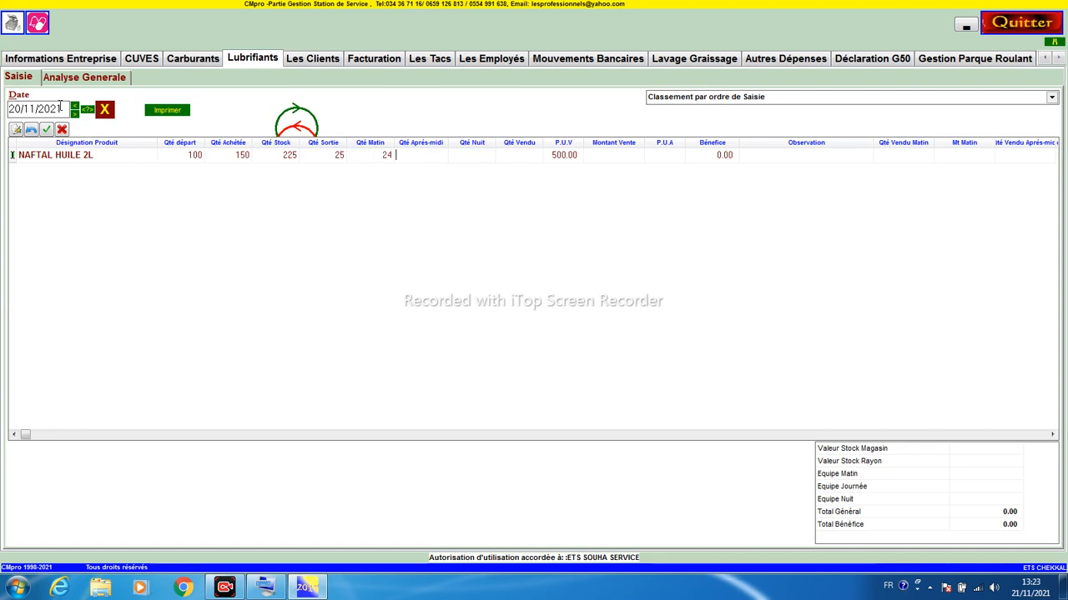
pyautogui.click(48, 129)
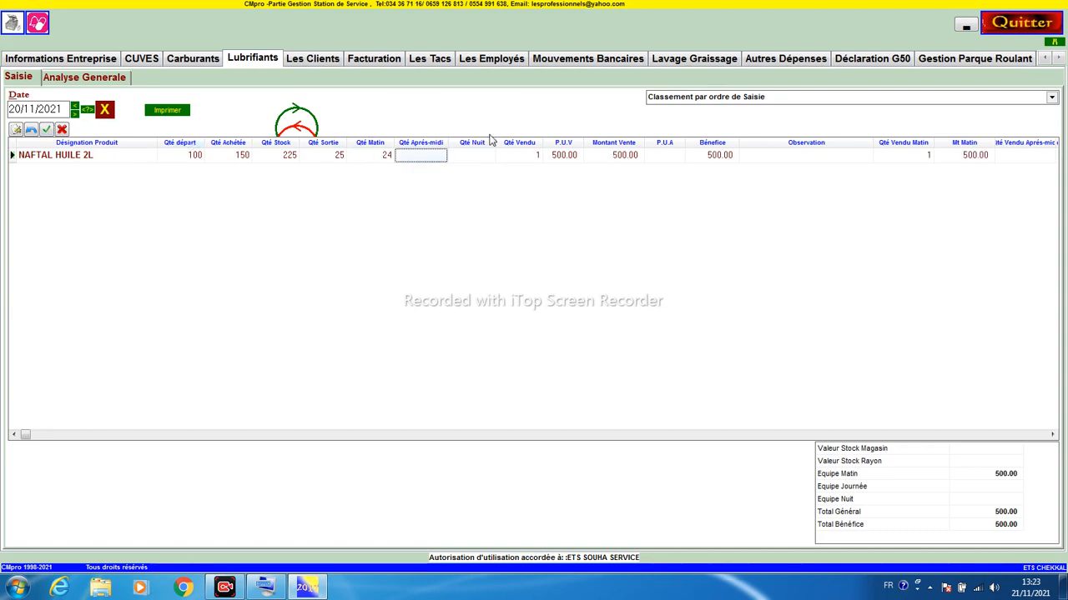
pyautogui.click(525, 158)
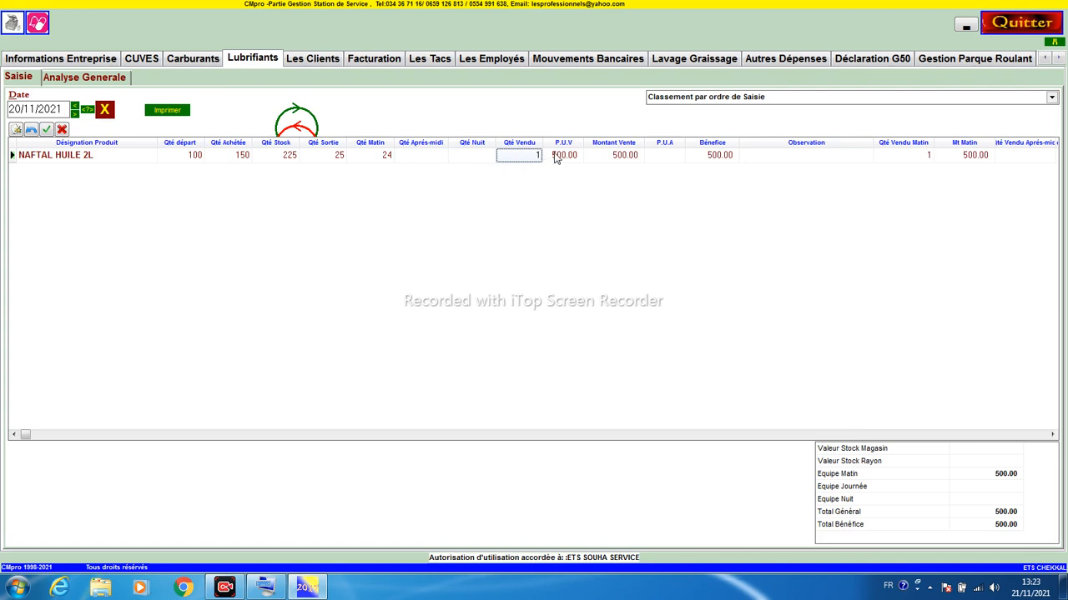
pyautogui.click(597, 158)
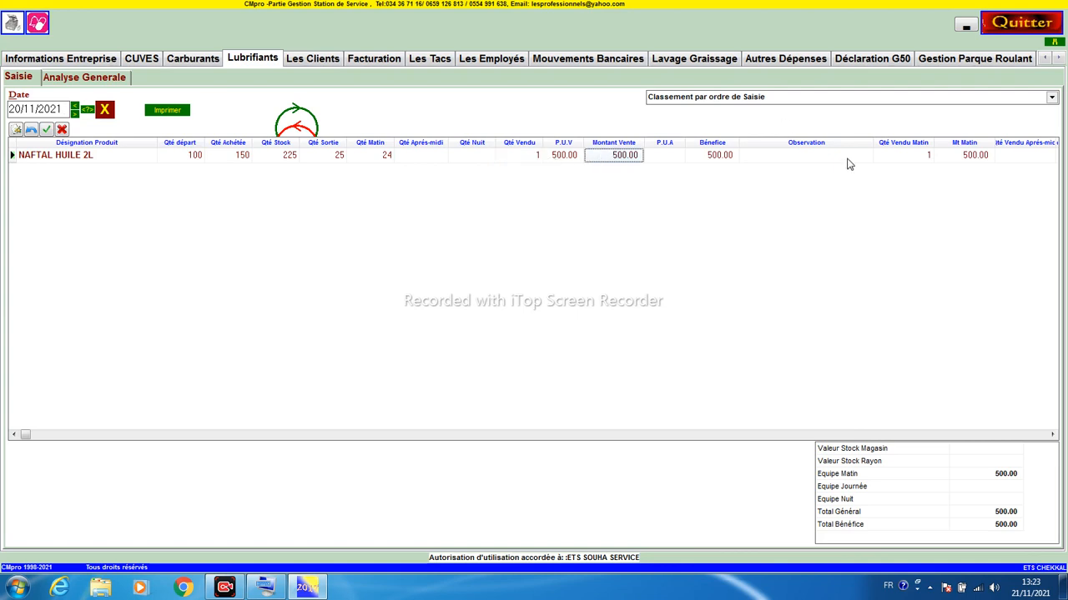
pyautogui.click(910, 155)
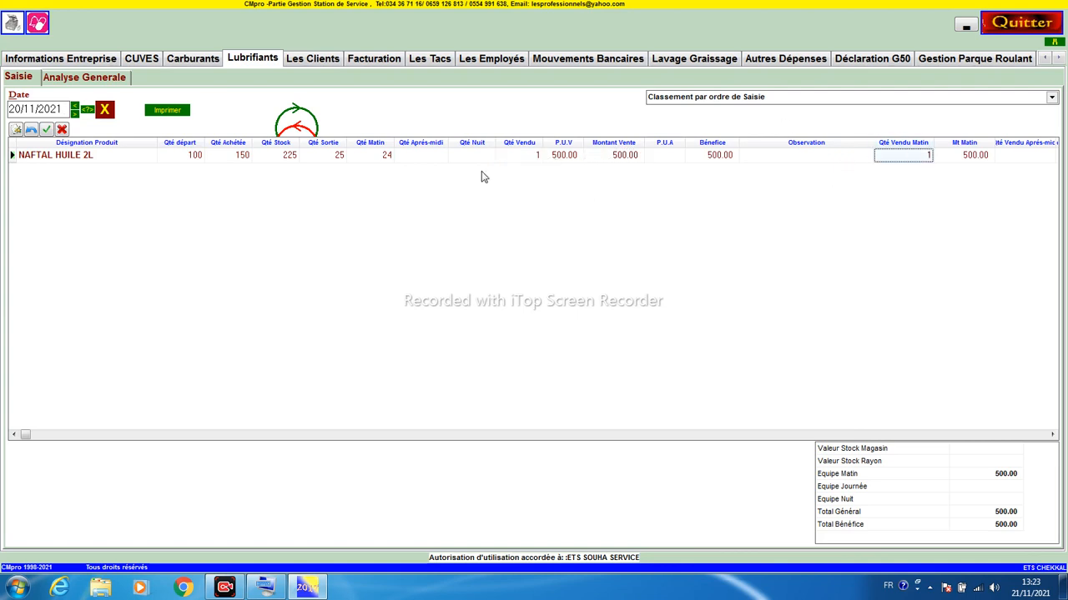
# Set the afternoon team's quantity for NAFTAL HUILE 2L to 24
pyautogui.click(415, 158)
pyautogui.write('24')
pyautogui.press('Tab')
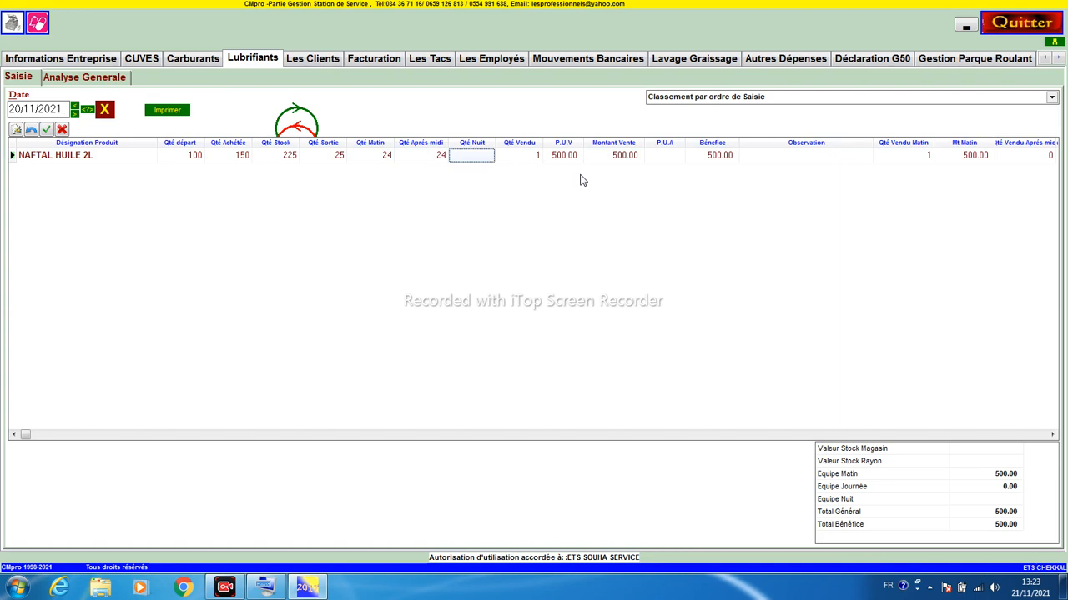
# Examine the total quantity sold and the morning and afternoon sales of NAFTAL HUILE 2L
pyautogui.click(535, 160)
pyautogui.click(975, 160)
pyautogui.press('Tab')
pyautogui.press('Tab')
pyautogui.press('Tab')
pyautogui.hotkey('shift', 'Tab')
pyautogui.hotkey('shift', 'Tab')
pyautogui.hotkey('shift', 'Tab')
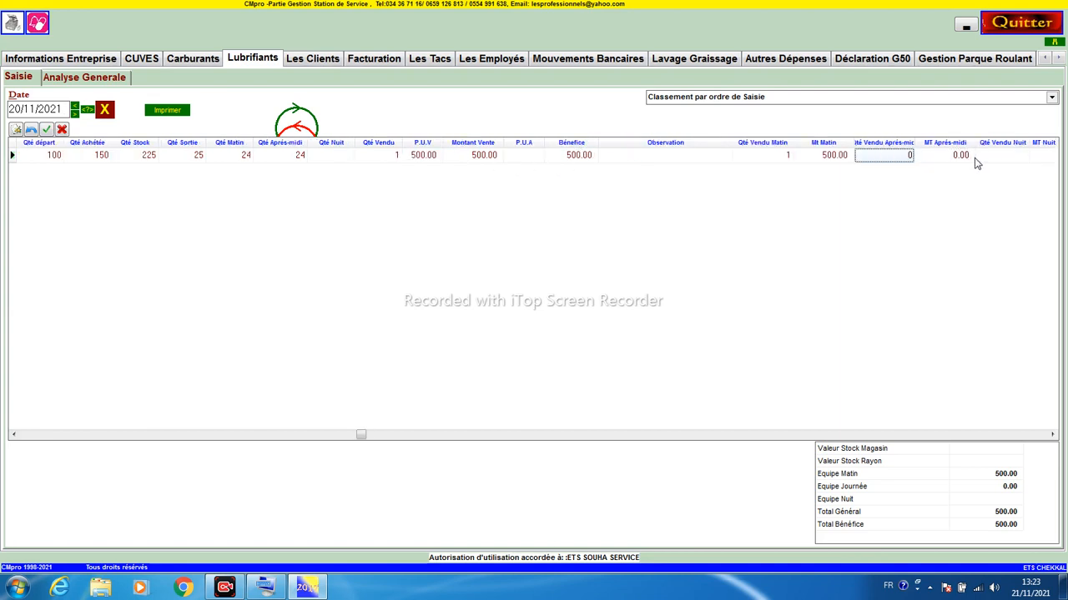
pyautogui.press('Left')
pyautogui.press('Left')
pyautogui.press('Left')
pyautogui.press('Left')
pyautogui.press('Left')
pyautogui.press('Left')
pyautogui.press('Left')
pyautogui.press('Left')
pyautogui.press('Left')
pyautogui.press('Left')
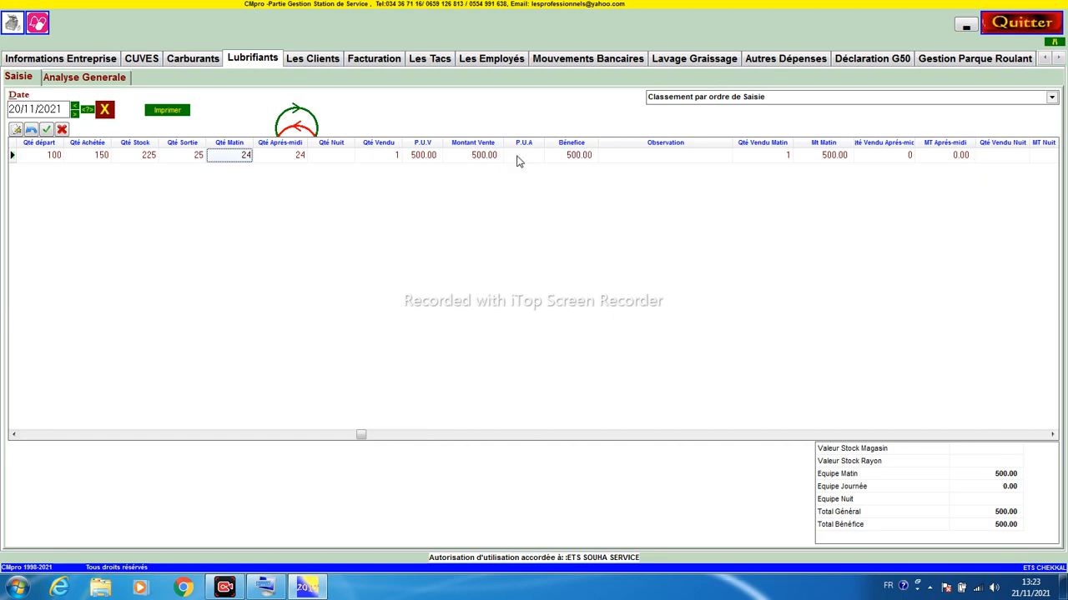
# Set the night team's quantity for NAFTAL HUILE 2L to 22
pyautogui.click(330, 156)
pyautogui.write('22')
pyautogui.press('Return')
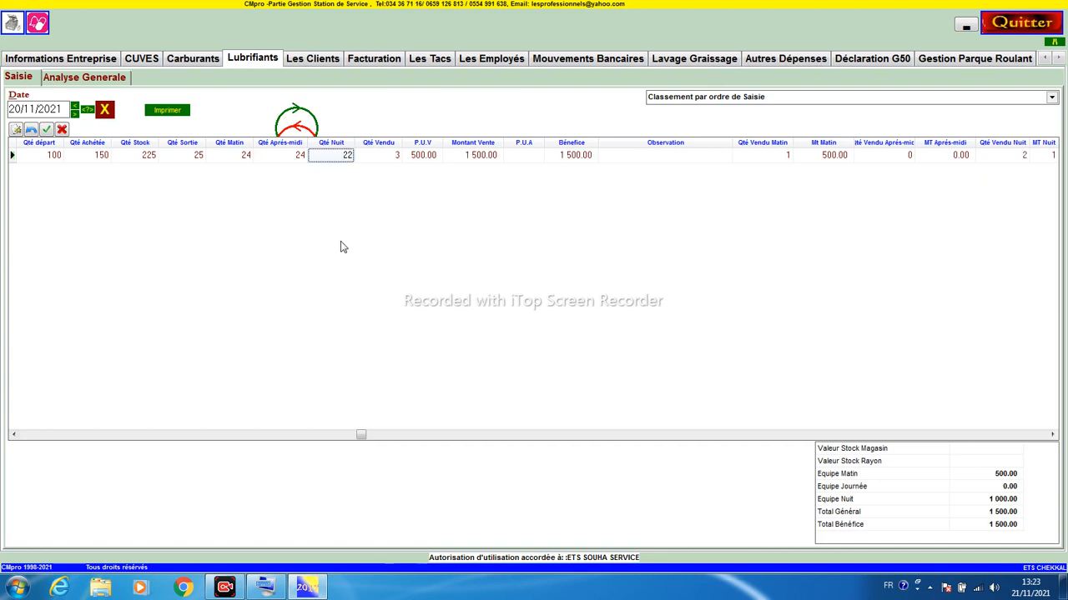
# Examine the total quantity sold, the quantities and amounts sold per team, and the morning team's total
pyautogui.click(376, 160)
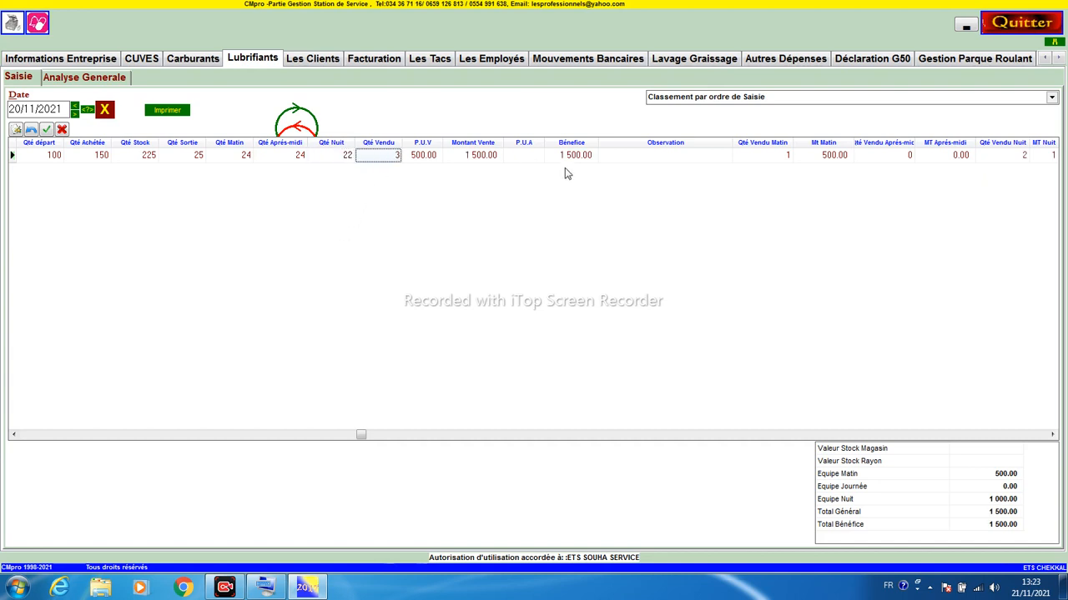
pyautogui.click(900, 158)
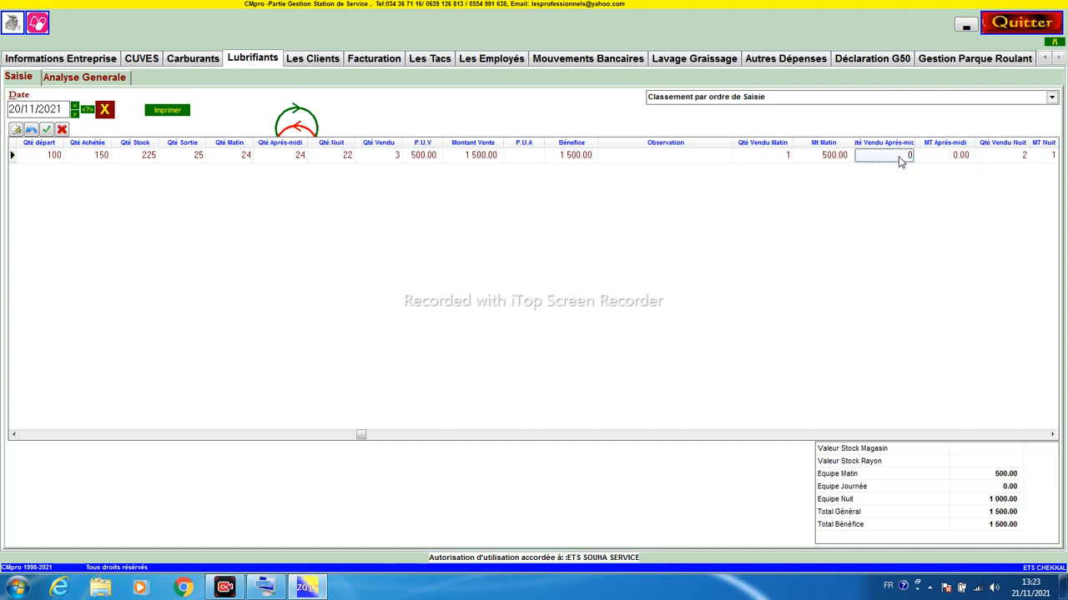
pyautogui.press('Right')
pyautogui.press('Right')
pyautogui.press('Right')
pyautogui.press('Left')
pyautogui.press('Left')
pyautogui.press('Left')
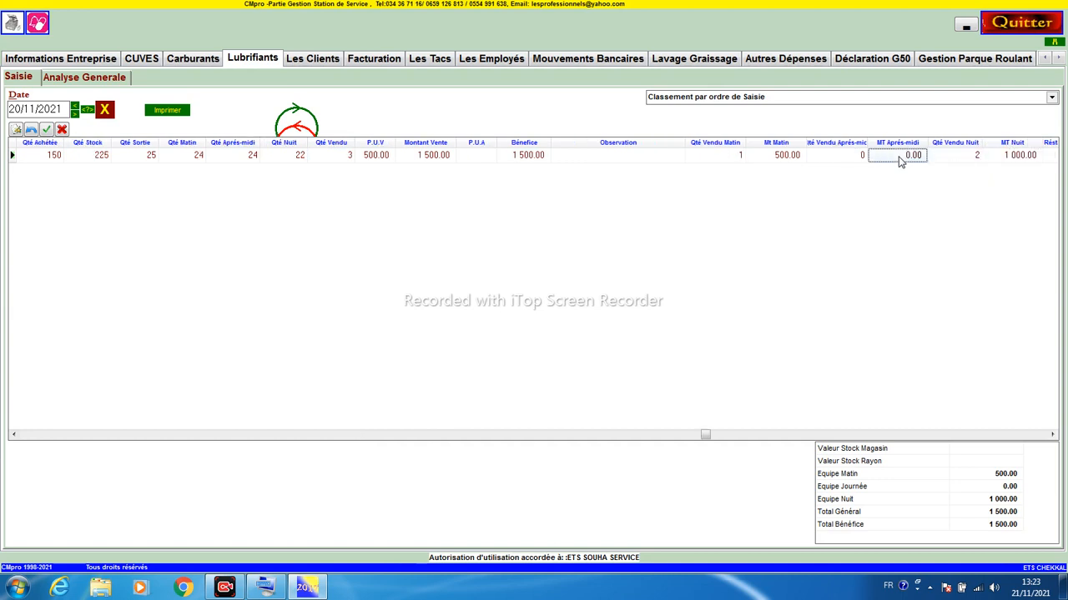
pyautogui.press('Left')
pyautogui.press('Left')
pyautogui.press('Left')
pyautogui.press('Left')
pyautogui.press('Left')
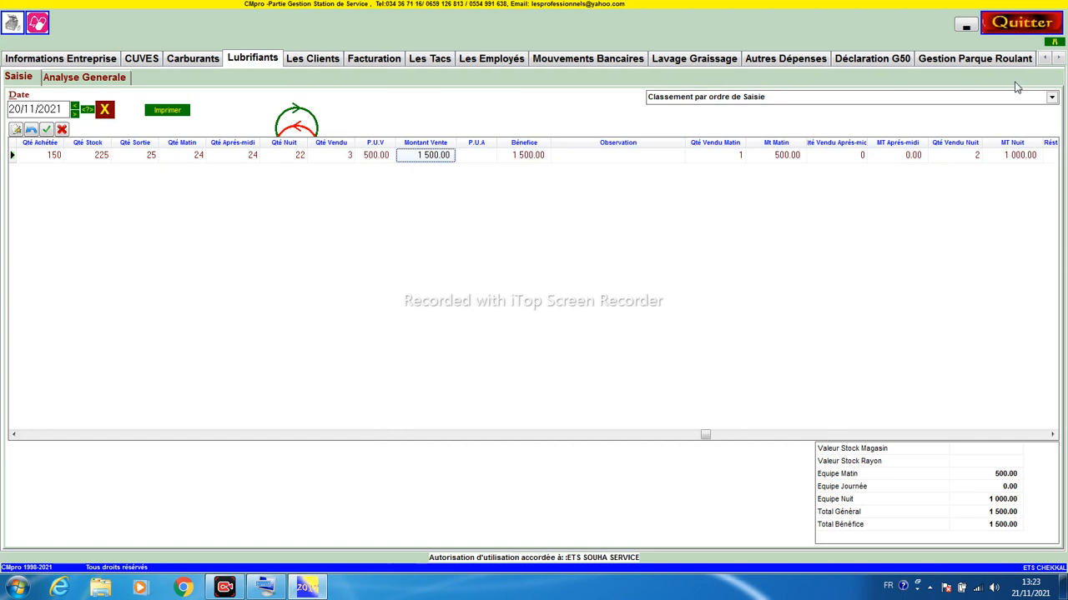
pyautogui.click(967, 474)
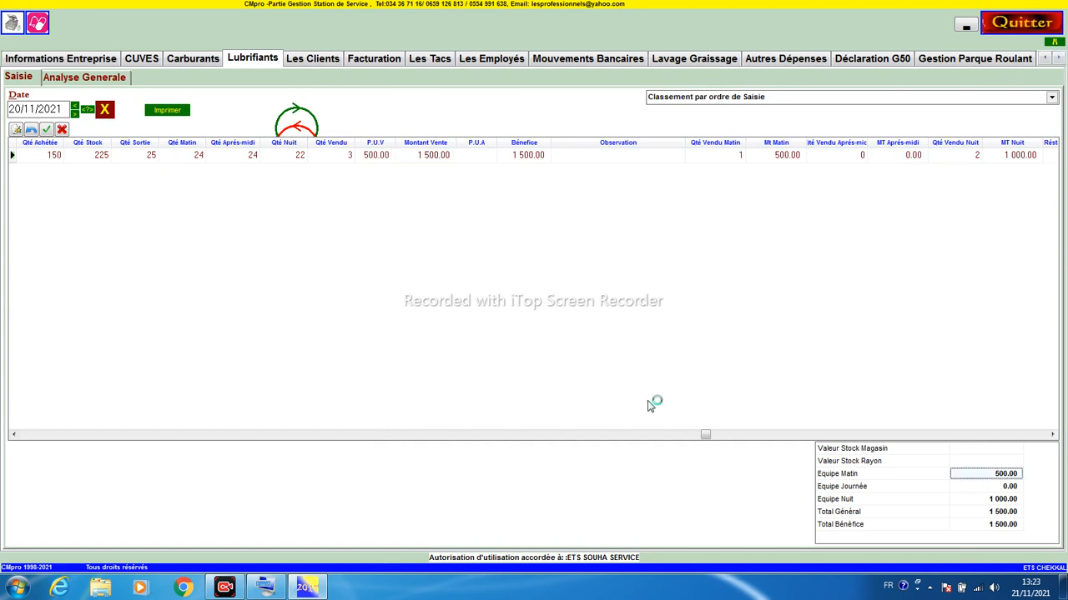
# Add a second lubricant named HUILE TOTAL 5L to the 20/11/2021 sheet
pyautogui.click(25, 435)
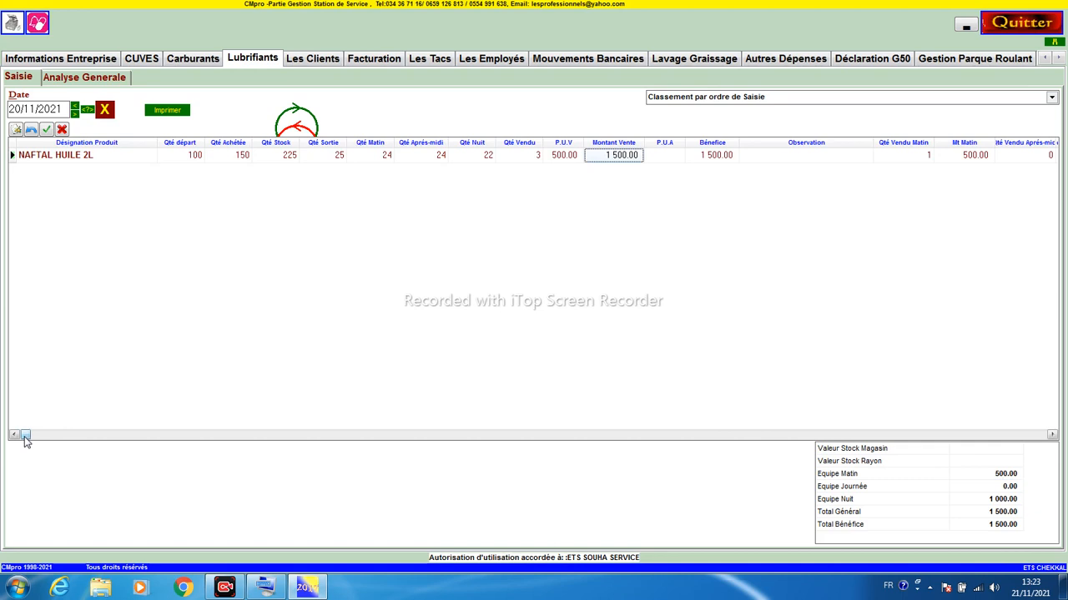
pyautogui.click(17, 130)
pyautogui.click(29, 157)
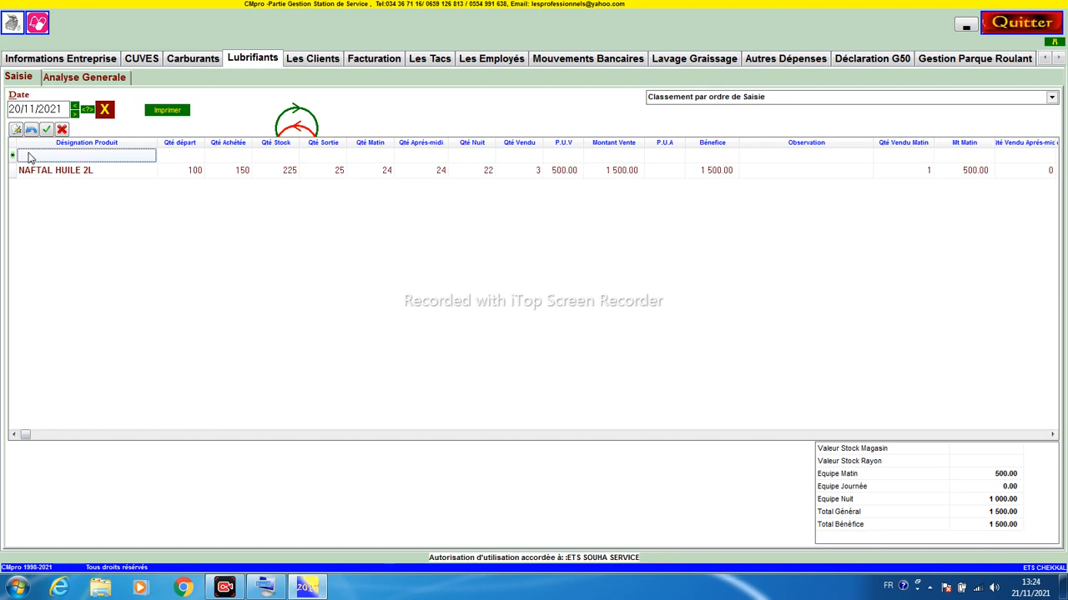
pyautogui.write('HUILLE')
pyautogui.press('BackSpace')
pyautogui.press('BackSpace')
pyautogui.press('BackSpace')
pyautogui.press('BackSpace')
pyautogui.write('E TOTAL 5L')
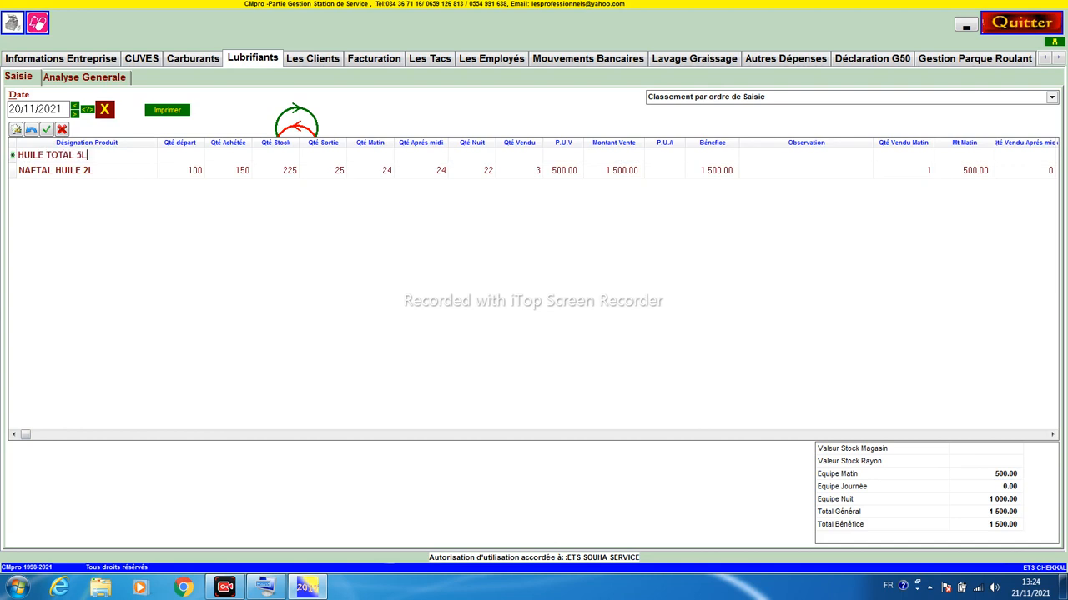
# Set HUILE TOTAL 5L's starting quantity to 150 and its purchased quantity to 250
pyautogui.press('Return')
pyautogui.write('150')
pyautogui.write('250')
pyautogui.press('Return')
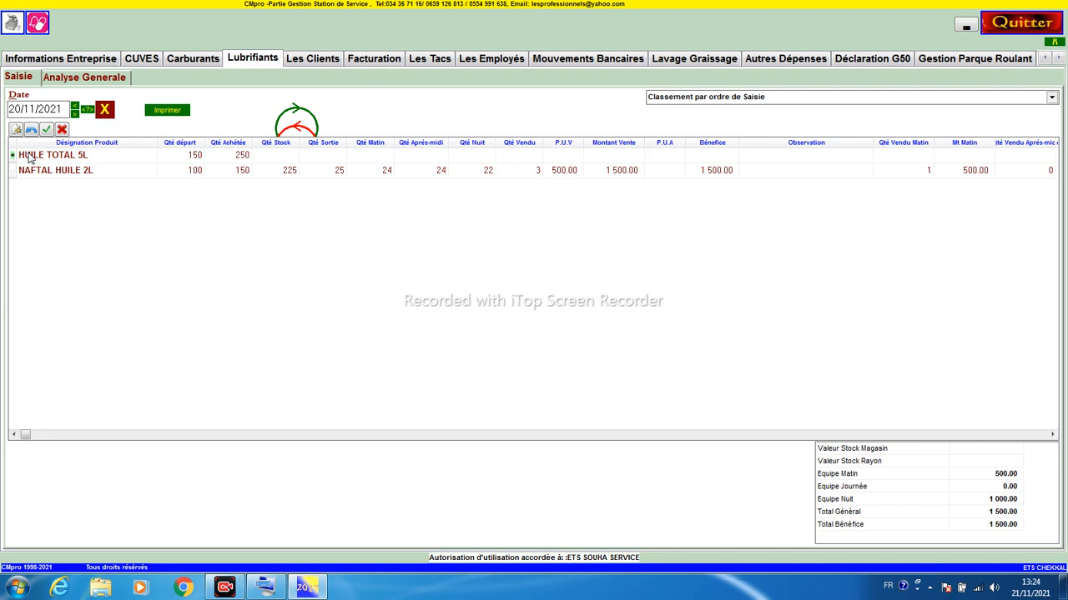
pyautogui.press('Return')
# Set HUILE TOTAL 5L's unit selling price to 780 and its unit purchase price to 700
pyautogui.press('Right')
pyautogui.press('Left')
pyautogui.press('Left')
pyautogui.press('Left')
pyautogui.press('Return')
pyautogui.write('3')
pyautogui.write('780')
pyautogui.press('Return')
pyautogui.write('250')
pyautogui.press('BackSpace')
pyautogui.press('BackSpace')
pyautogui.press('BackSpace')
pyautogui.write('700')
pyautogui.press('Return')
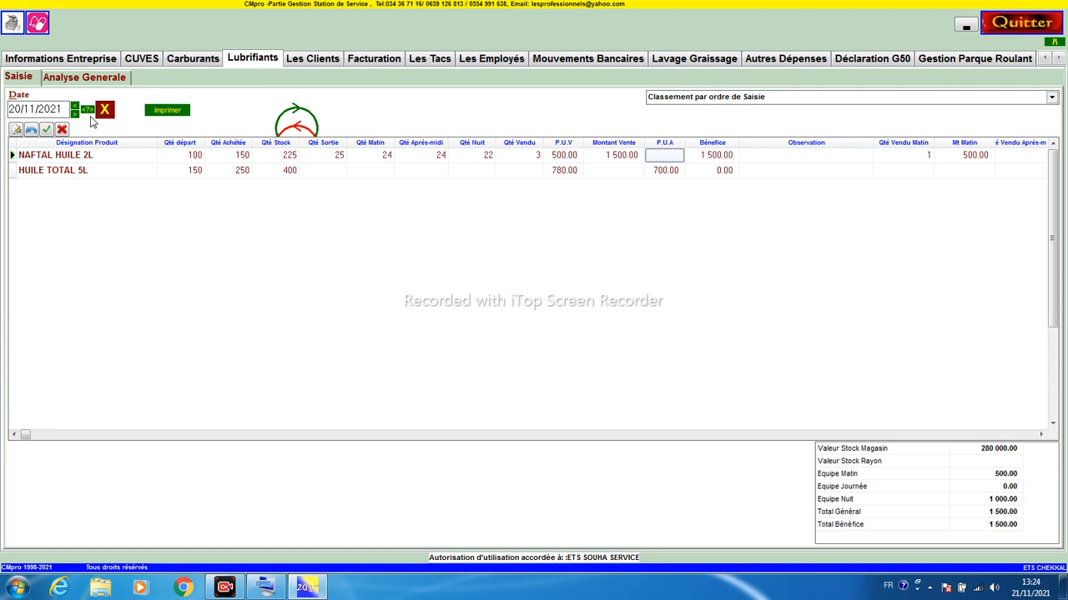
# Set NAFTAL HUILE 2L's unit purchase price to 450 and check the total profit
pyautogui.write('450')
pyautogui.press('Return')
pyautogui.press('Left')
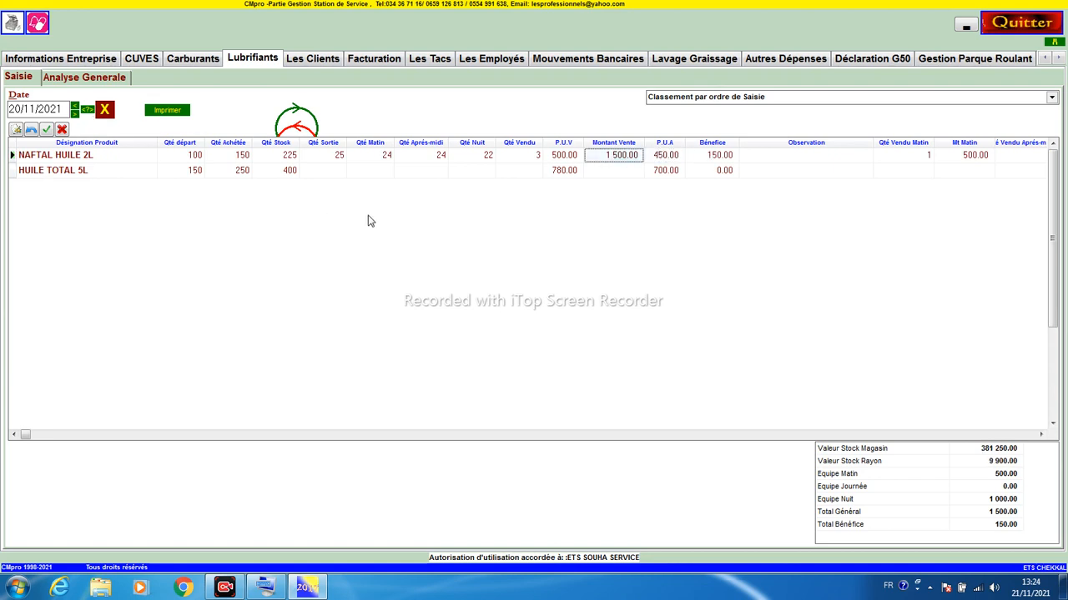
pyautogui.click(979, 523)
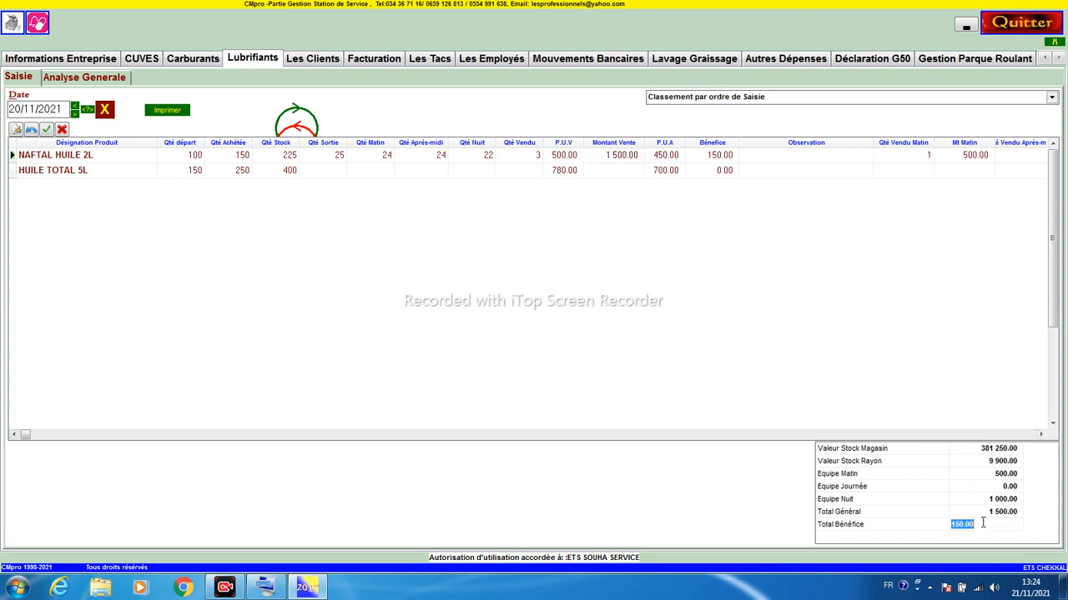
# Take 15 units of HUILE TOTAL 5L out of the warehouse stock
pyautogui.click(293, 171)
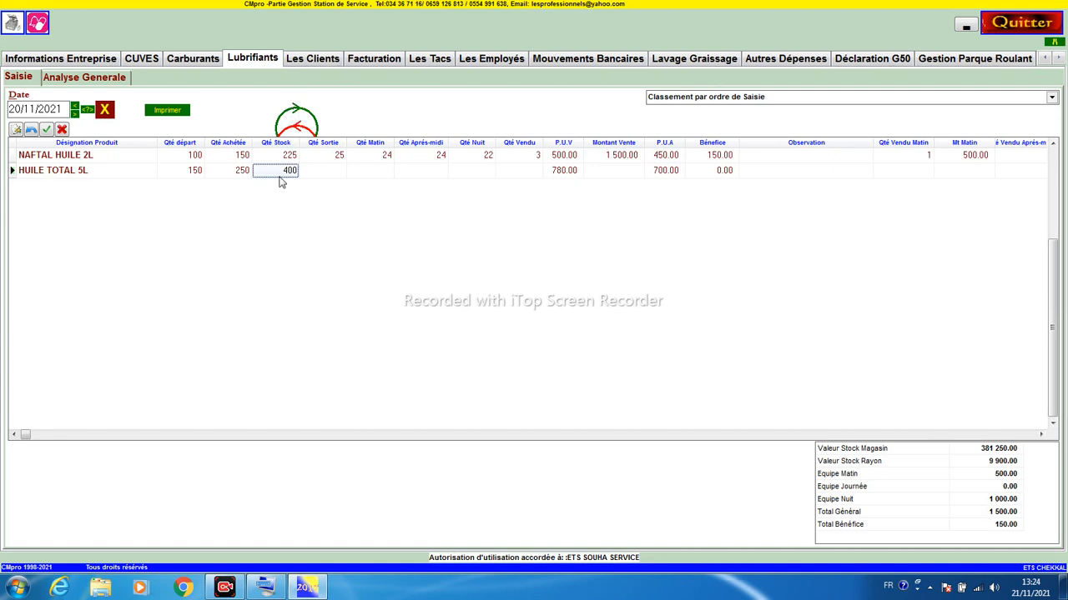
pyautogui.click(295, 106)
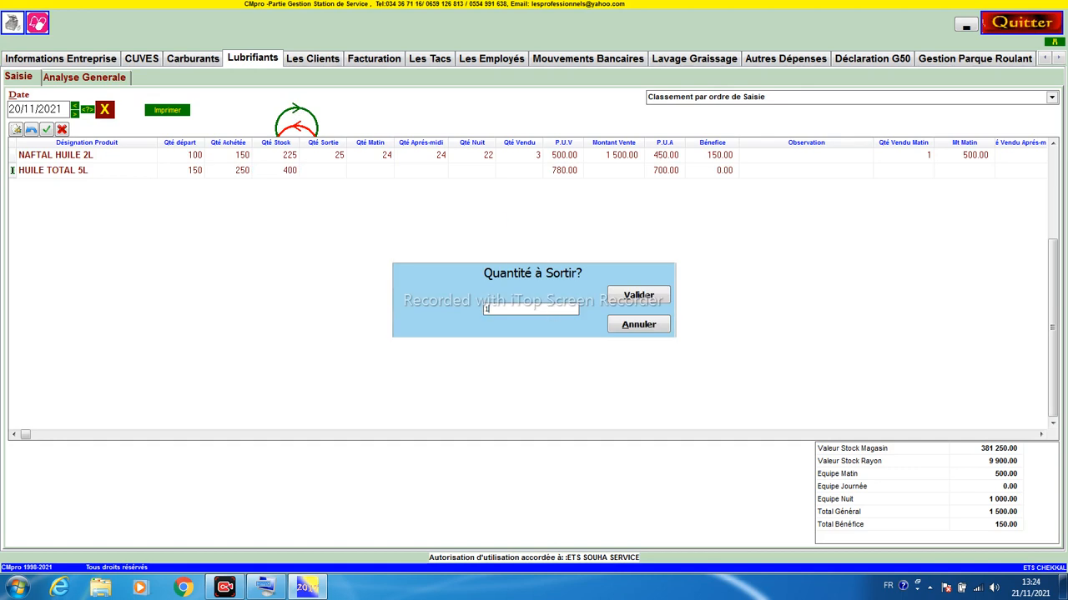
pyautogui.write('15')
pyautogui.press('Return')
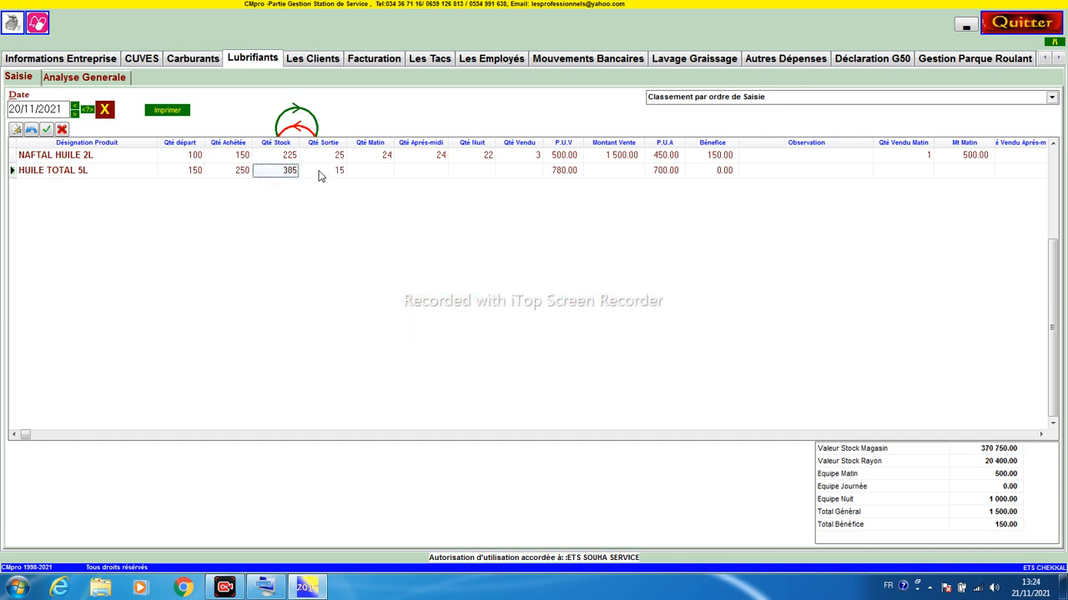
# Set HUILE TOTAL 5L's team quantities to 15 for the morning, 15 for the afternoon and 13 for the night
pyautogui.click(360, 175)
pyautogui.write('1515')
pyautogui.press('Return')
pyautogui.write('1')
pyautogui.press('Up')
pyautogui.press('Down')
pyautogui.press('Right')
pyautogui.press('Right')
pyautogui.press('Left')
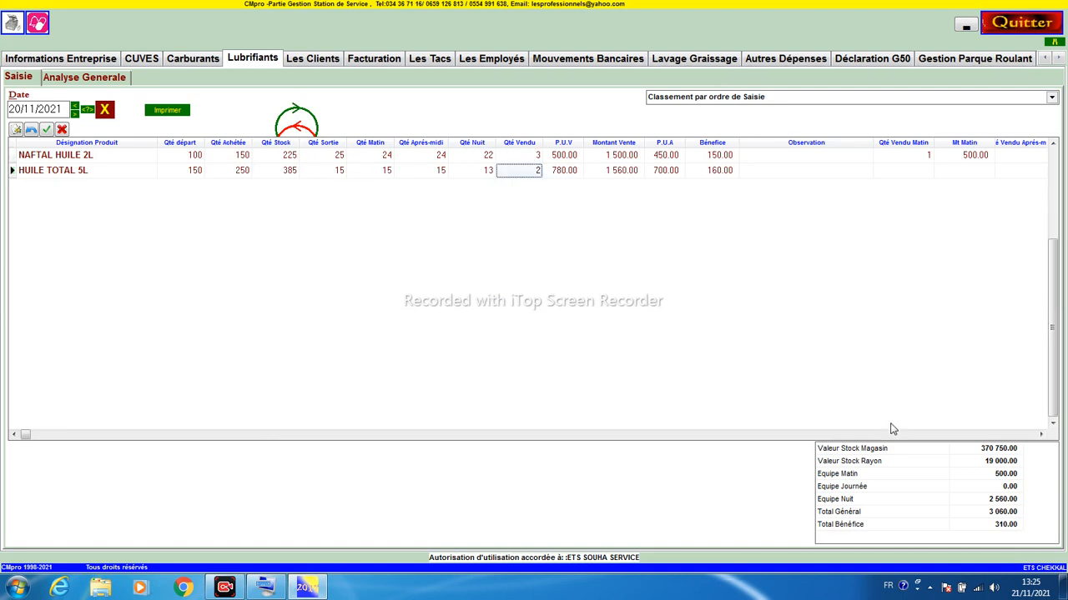
# Examine the warehouse and shelf stock values against both lubricants' quantities and unit purchase prices
pyautogui.click(935, 449)
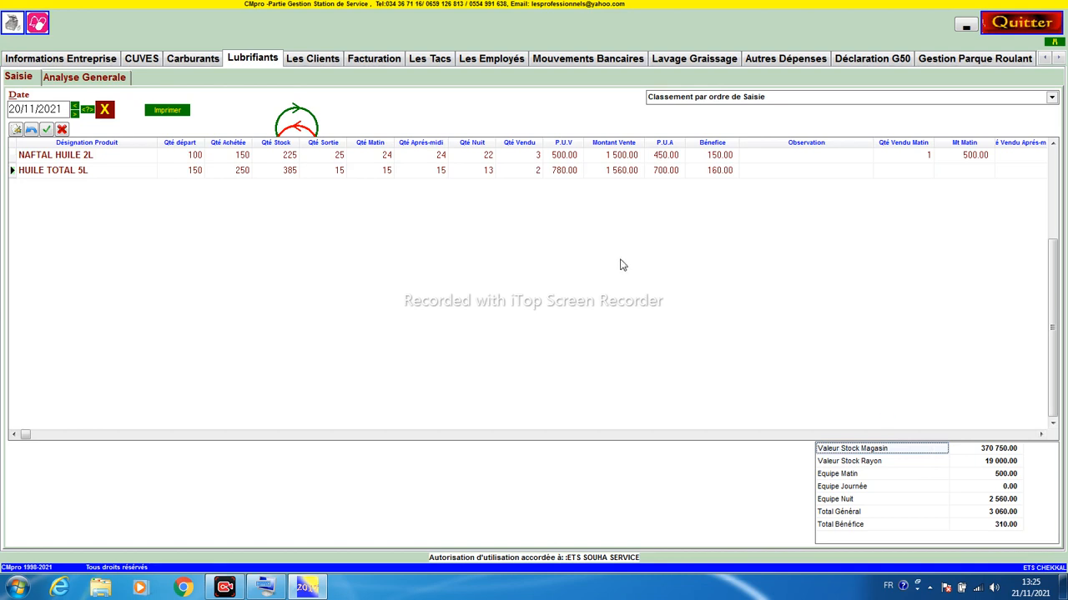
pyautogui.click(992, 462)
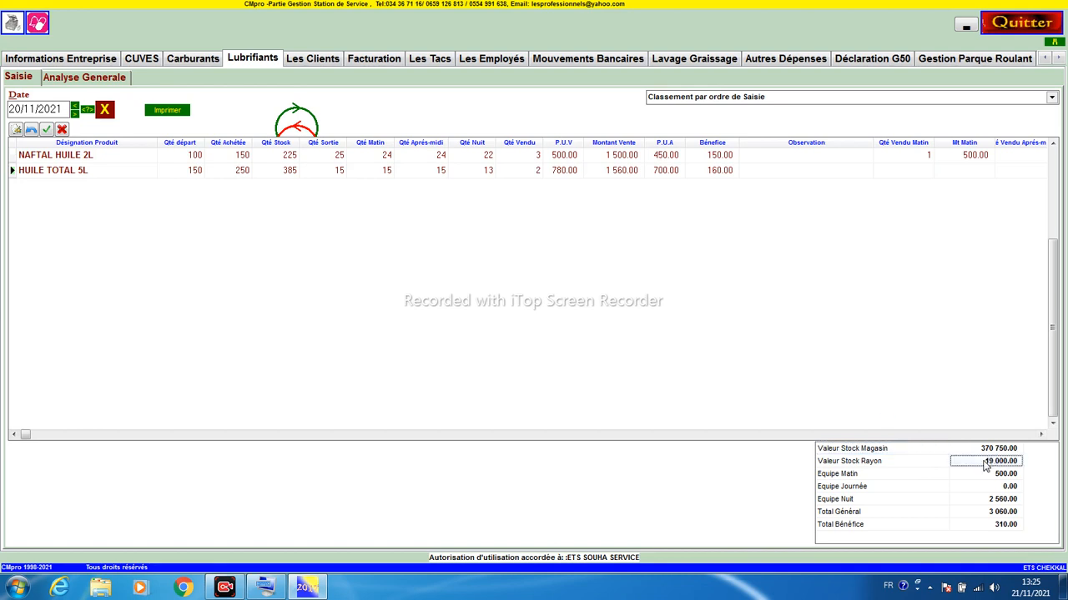
pyautogui.click(937, 452)
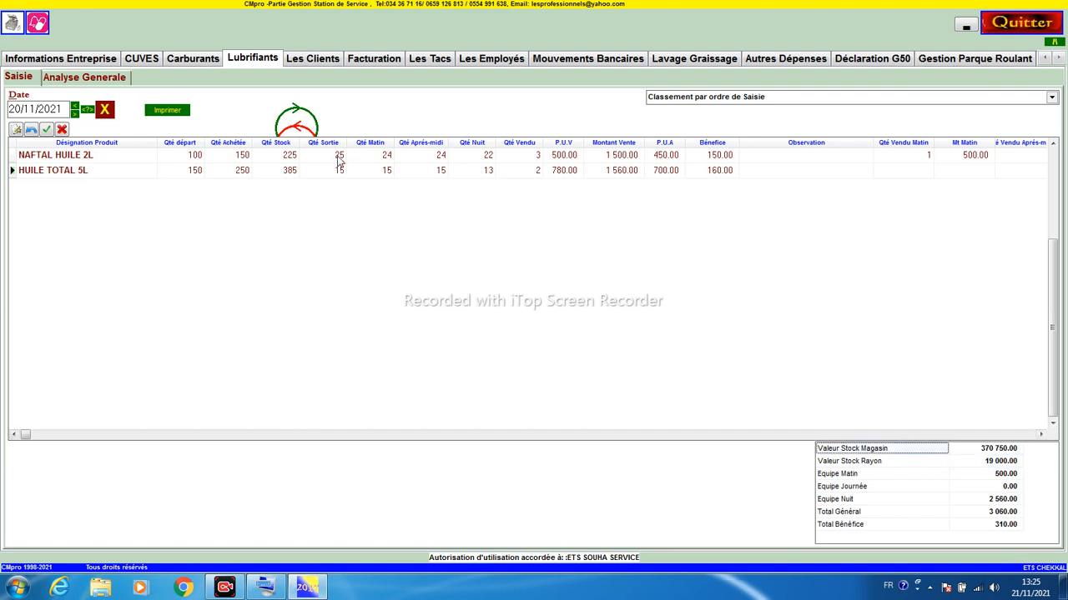
pyautogui.click(280, 155)
pyautogui.click(284, 165)
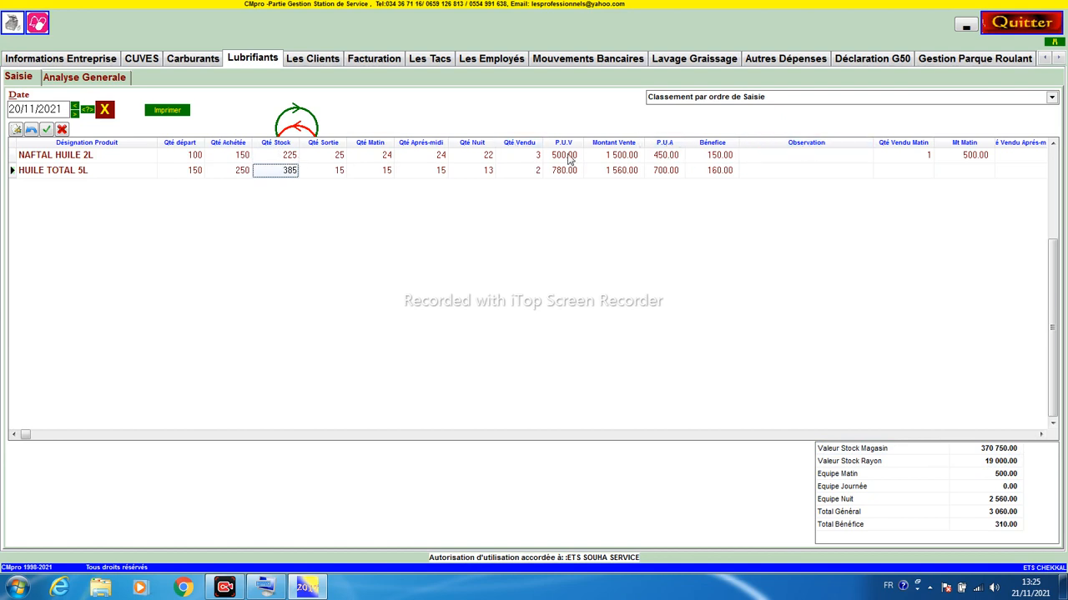
pyautogui.click(676, 161)
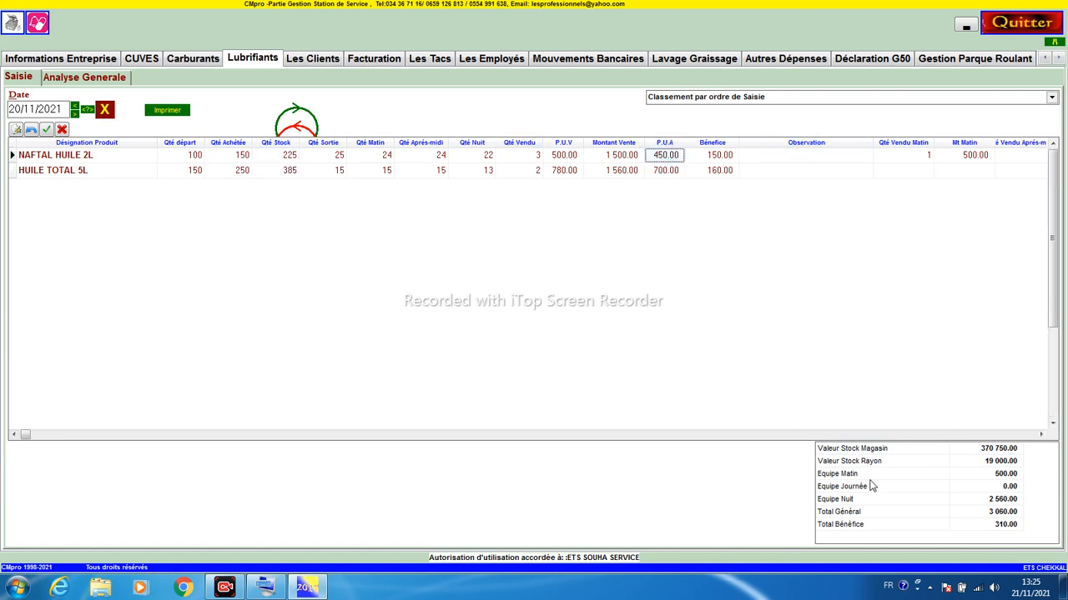
pyautogui.click(935, 452)
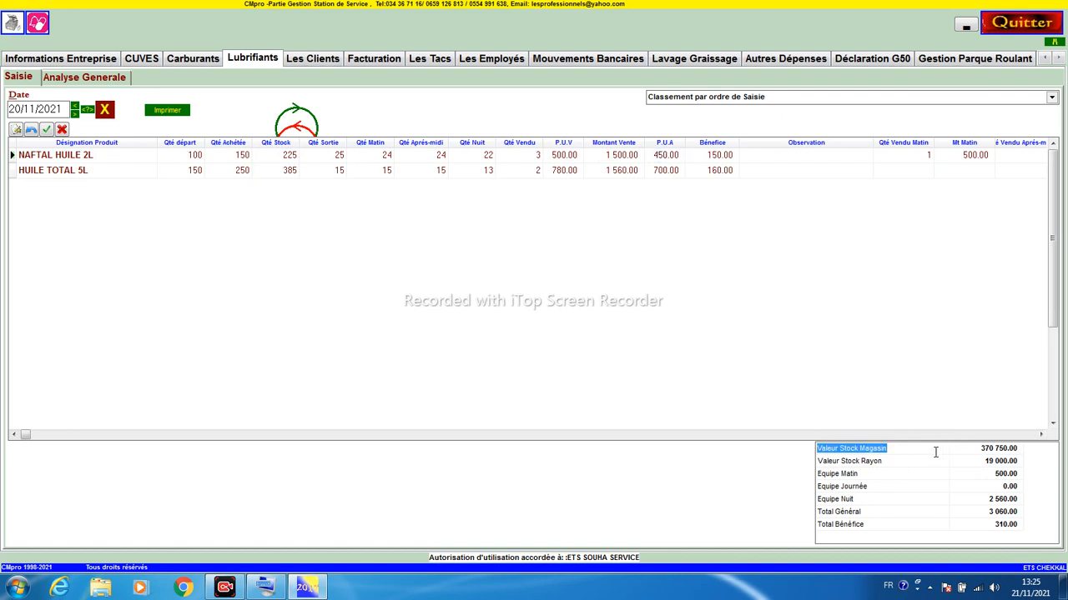
pyautogui.click(863, 462)
pyautogui.click(1008, 462)
pyautogui.click(333, 159)
pyautogui.click(336, 170)
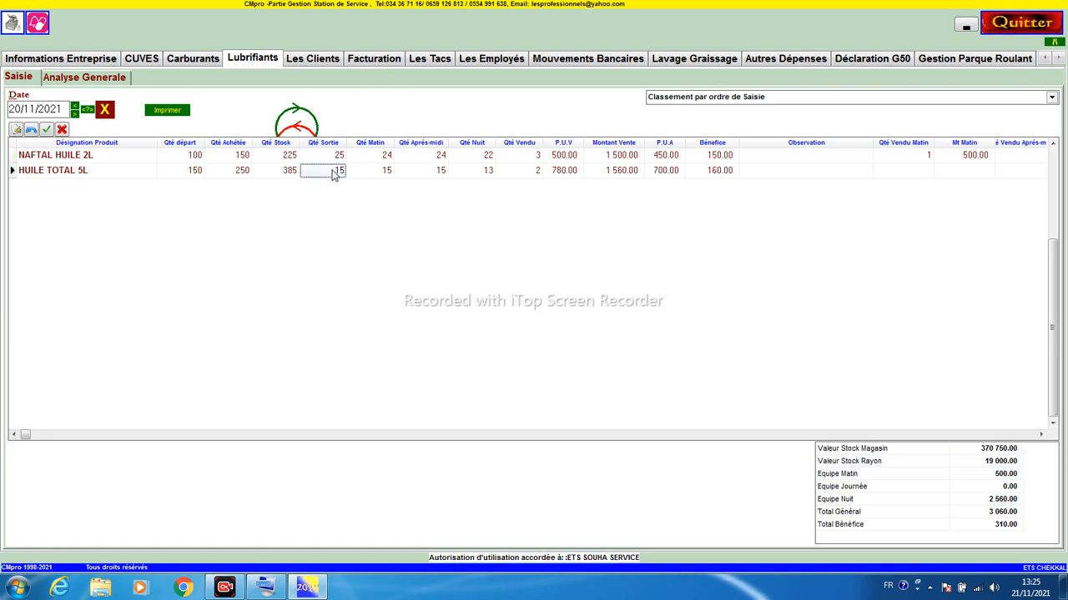
pyautogui.click(663, 171)
# Examine the lubricant sales totals of the three teams, the general total and the total profit
pyautogui.click(994, 476)
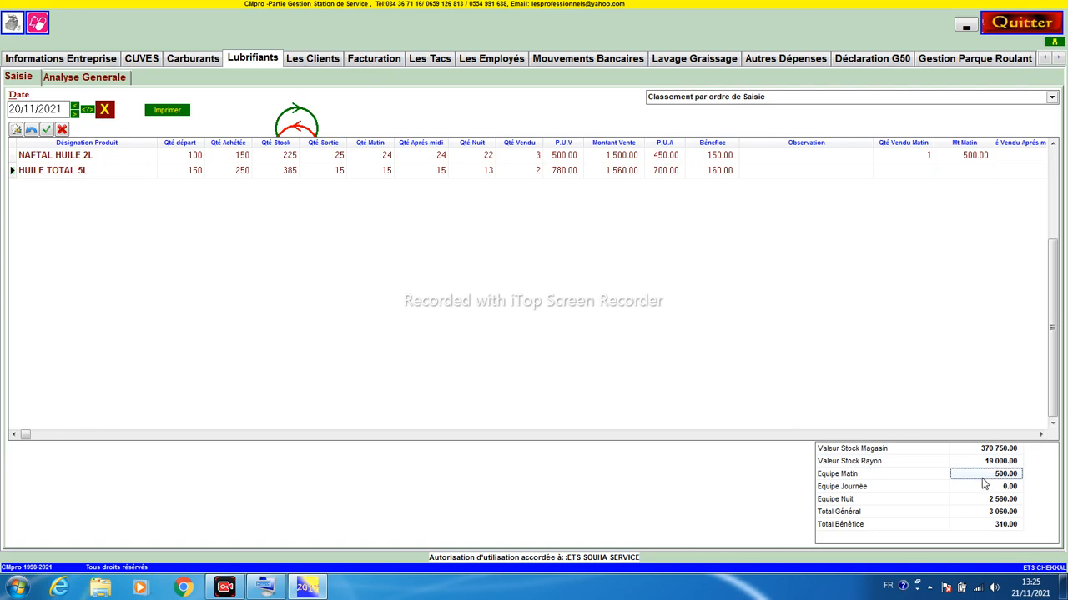
pyautogui.click(987, 490)
pyautogui.click(989, 501)
pyautogui.click(989, 513)
pyautogui.click(993, 525)
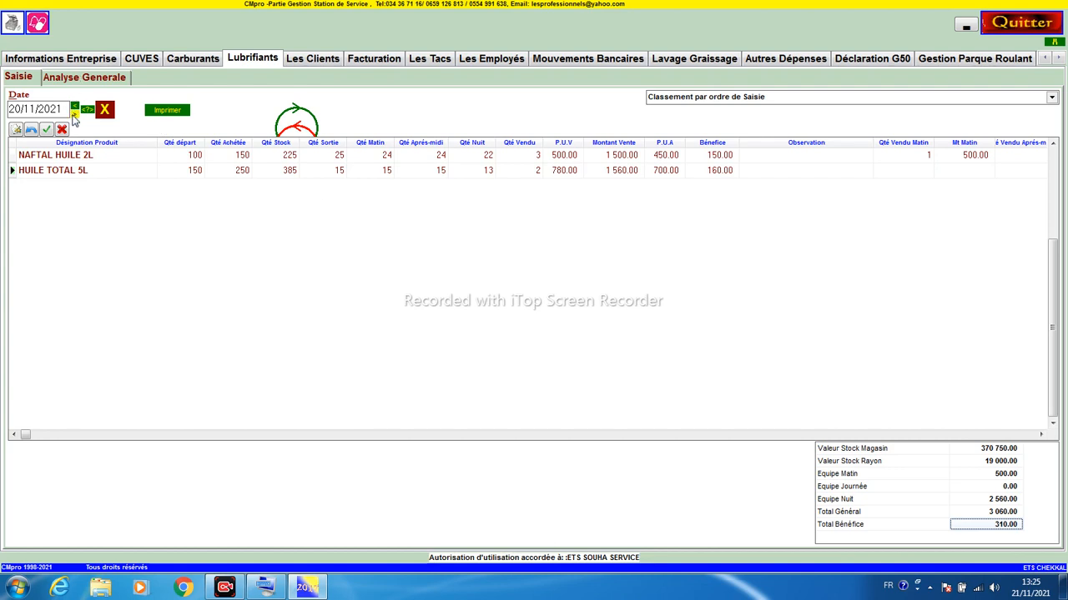
# Open the 21/11/2021 lubricant sheet, carry over the previous day's balances and check the starting quantities
pyautogui.click(75, 115)
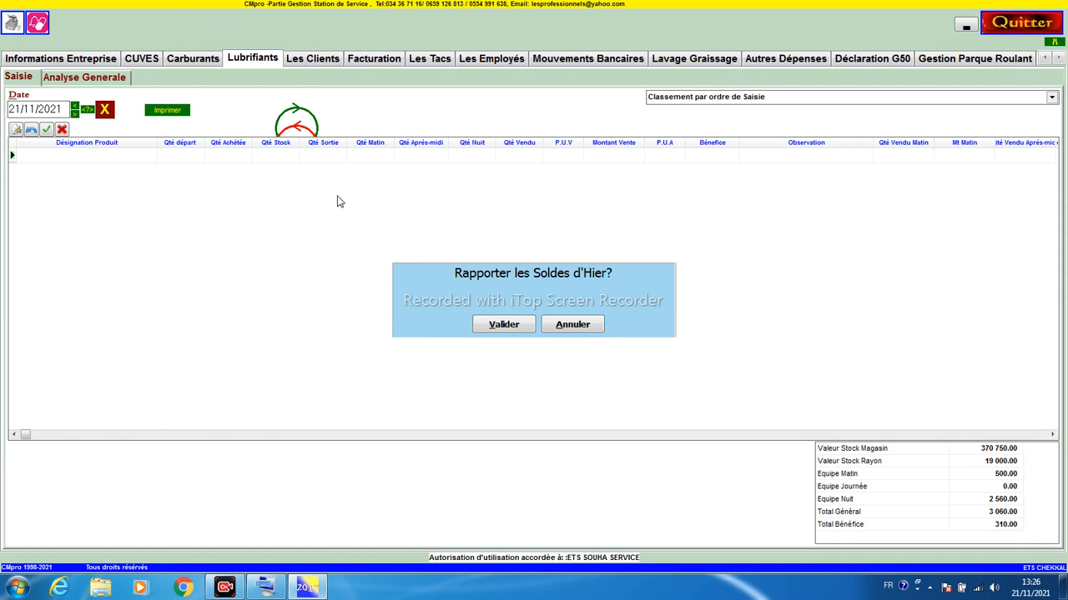
pyautogui.click(500, 324)
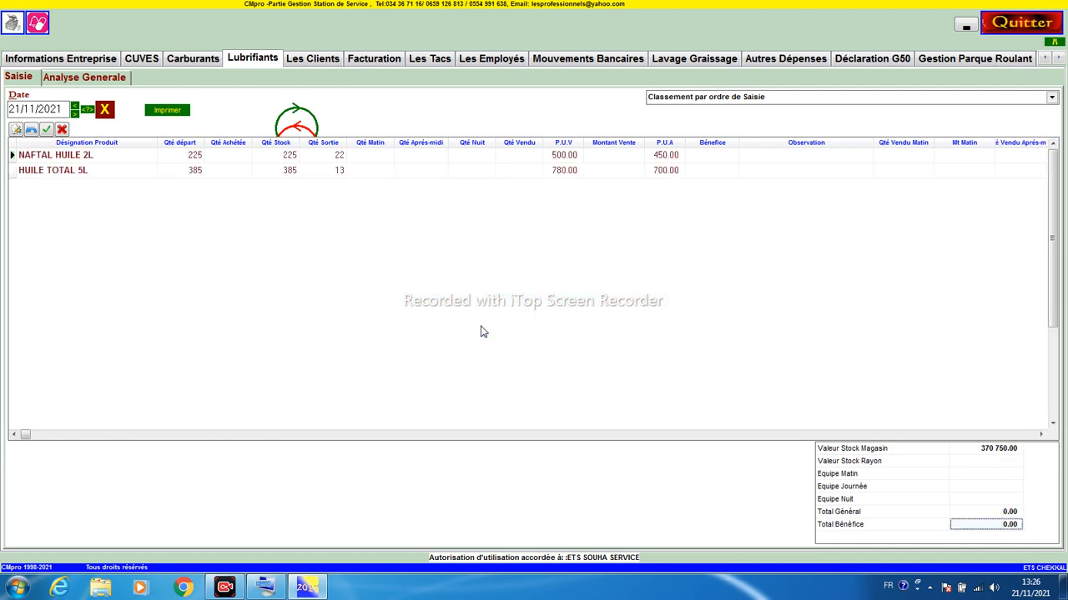
pyautogui.click(182, 159)
pyautogui.click(184, 170)
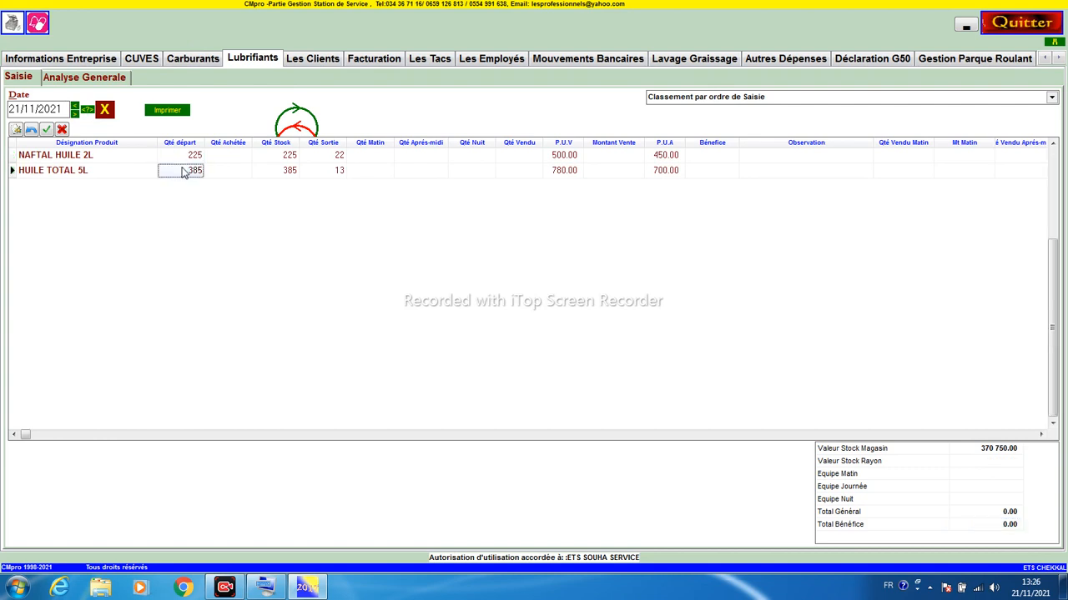
# Compare both lubricants' stock quantities on 20/11/2021 with their starting quantities on 21/11/2021
pyautogui.click(74, 105)
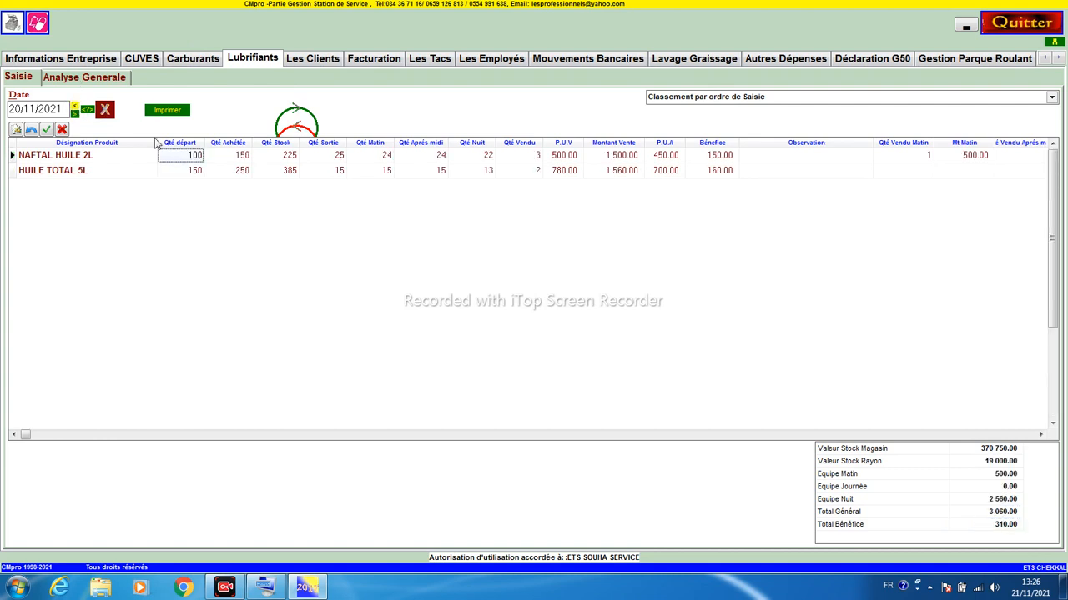
pyautogui.click(269, 157)
pyautogui.click(275, 171)
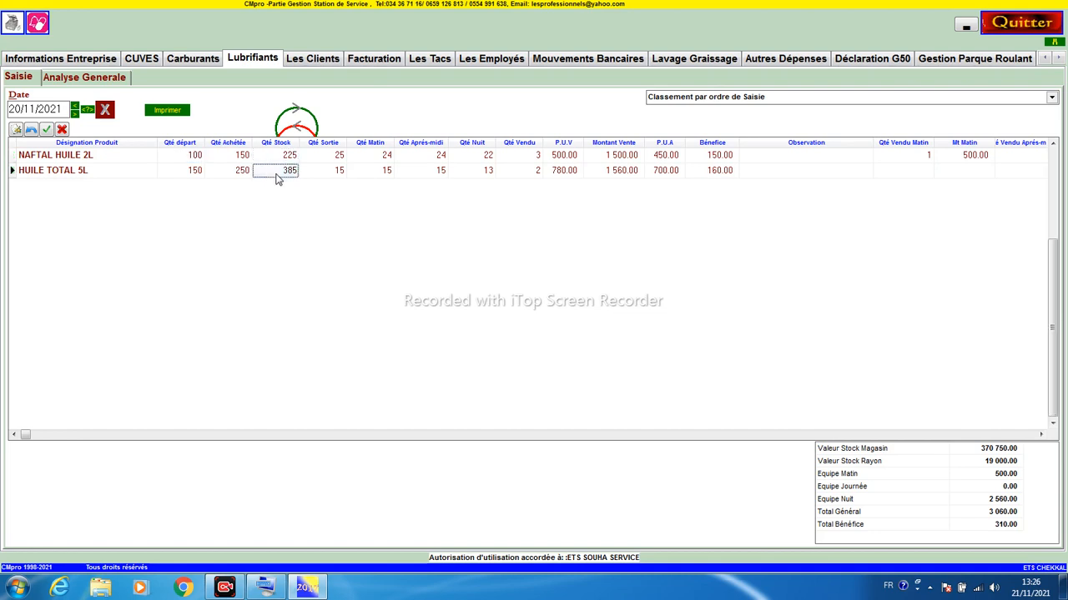
pyautogui.click(74, 114)
pyautogui.click(189, 154)
pyautogui.click(193, 171)
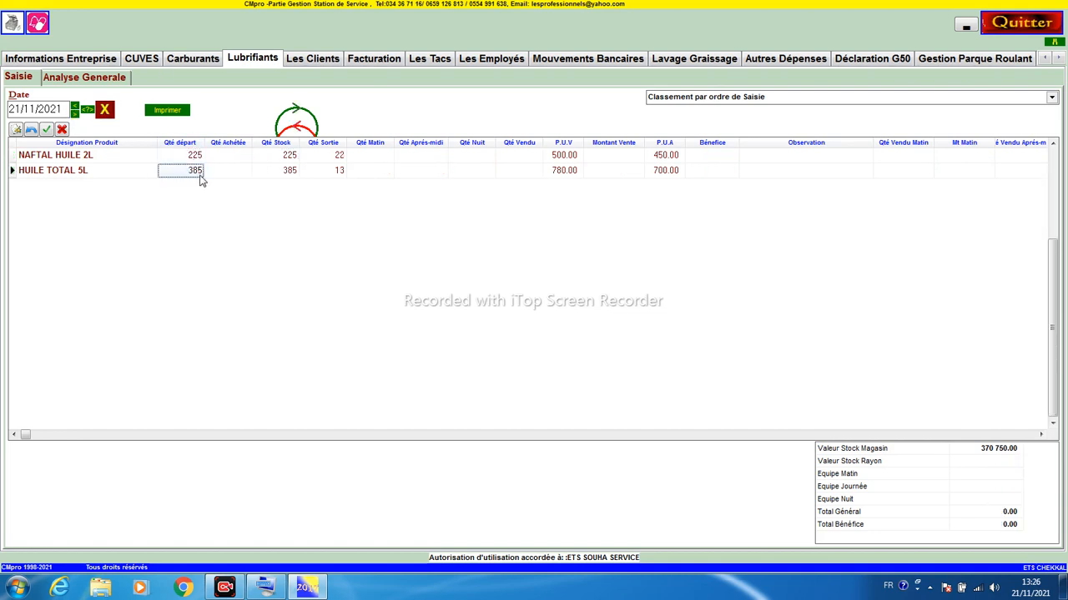
# Compare both lubricants' taken-out quantities on 20/11/2021 with those carried over to 21/11/2021
pyautogui.click(74, 109)
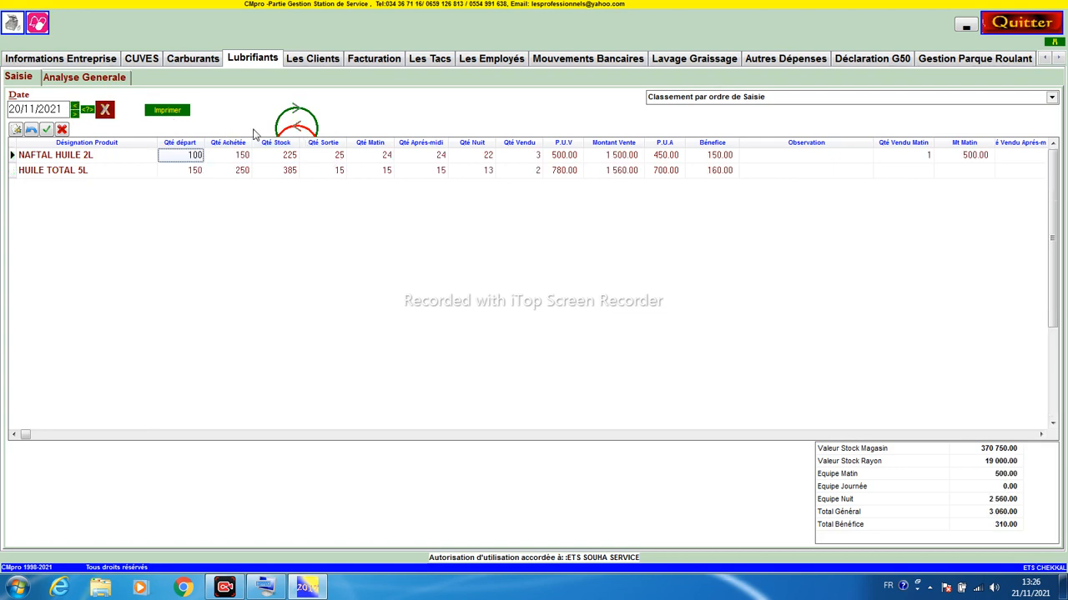
pyautogui.click(335, 158)
pyautogui.click(338, 170)
pyautogui.write('15')
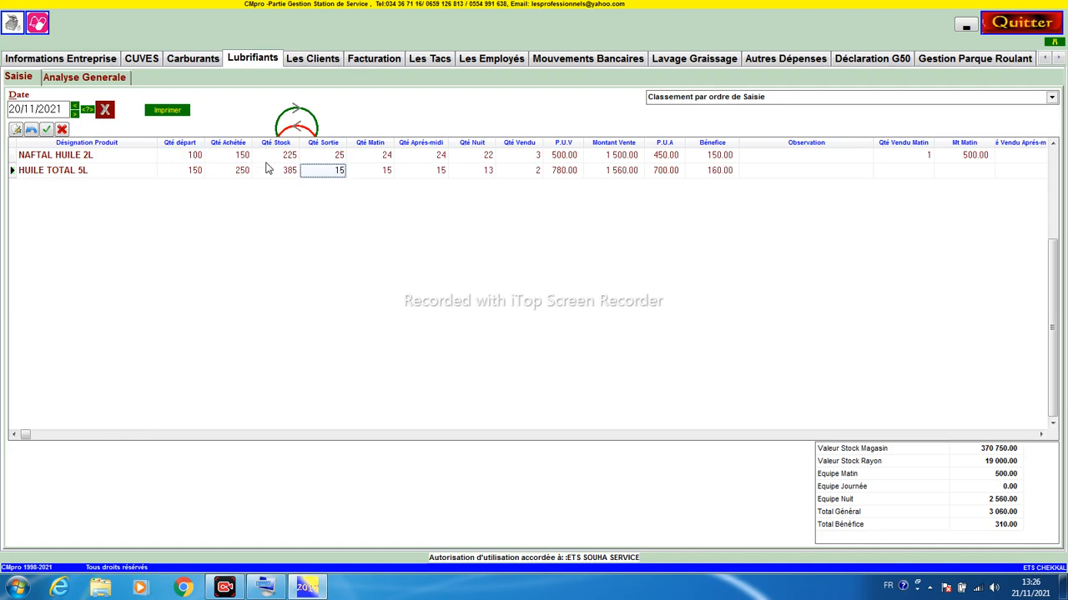
pyautogui.click(74, 109)
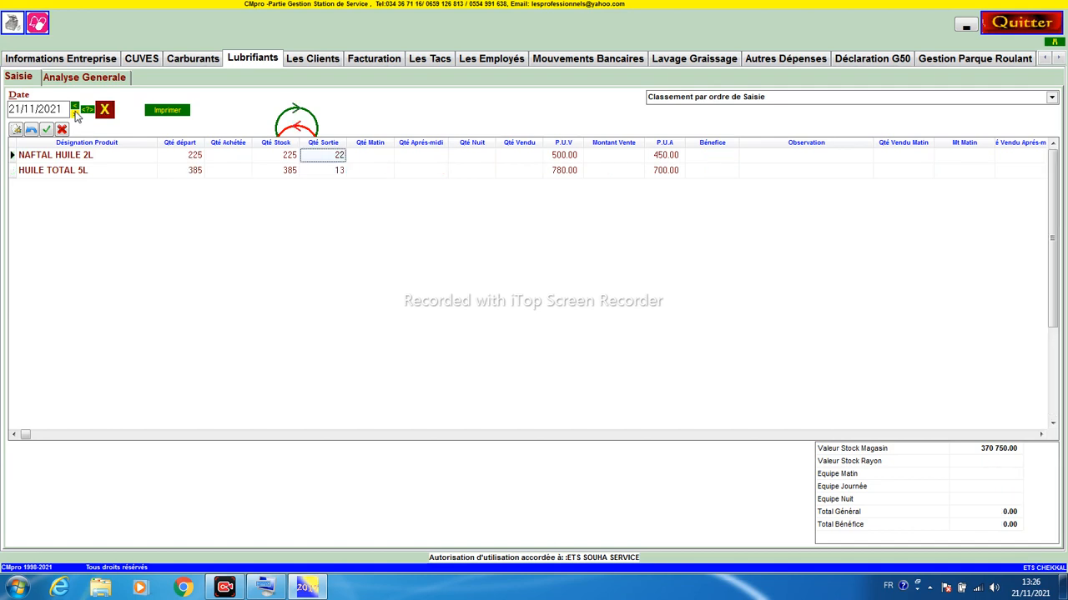
pyautogui.click(74, 108)
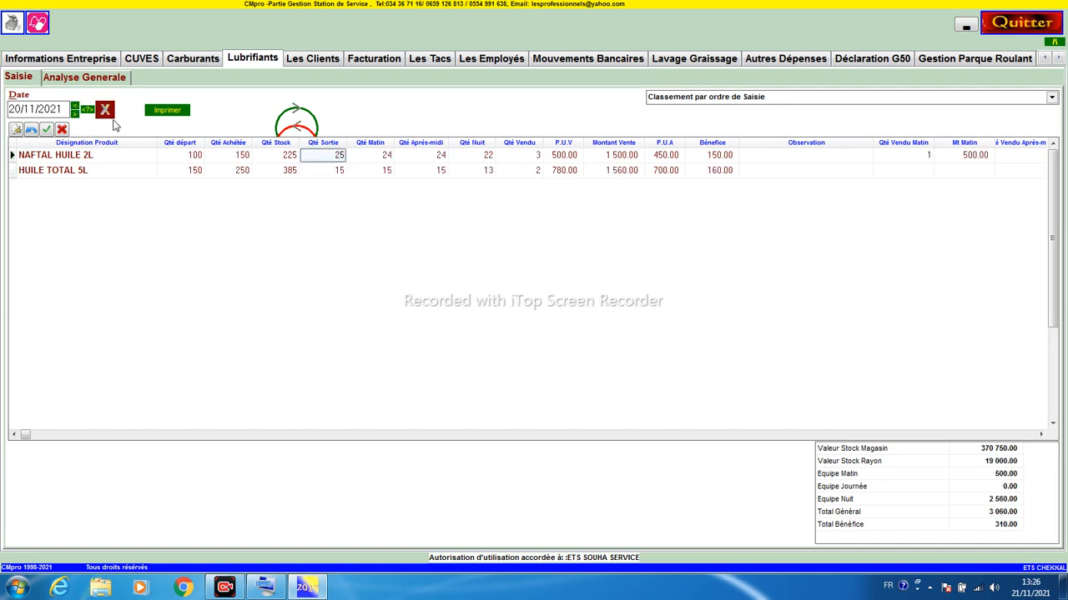
pyautogui.click(325, 155)
pyautogui.click(330, 172)
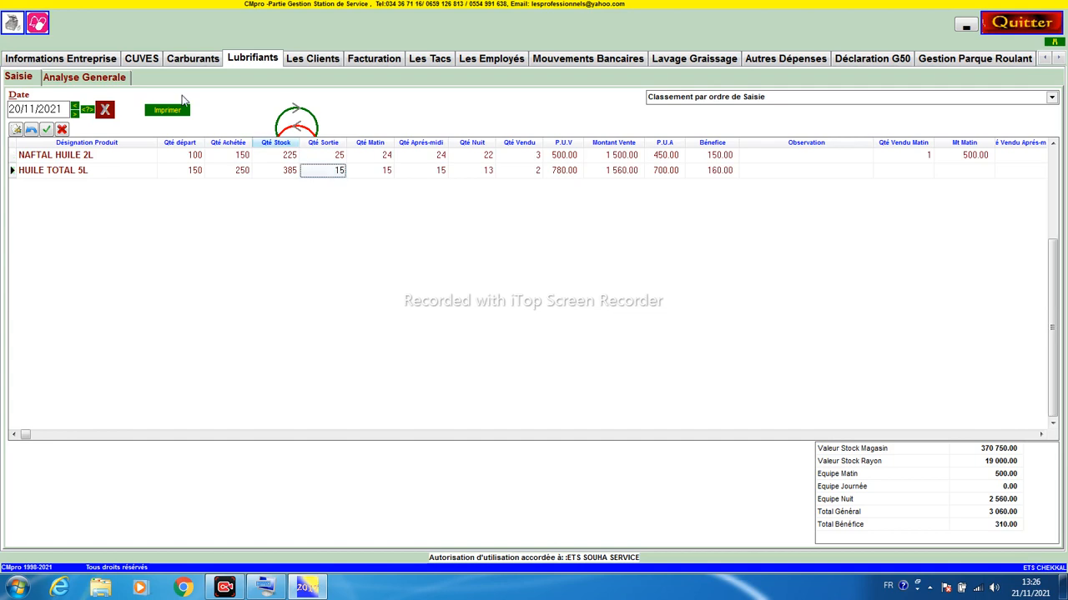
pyautogui.click(75, 114)
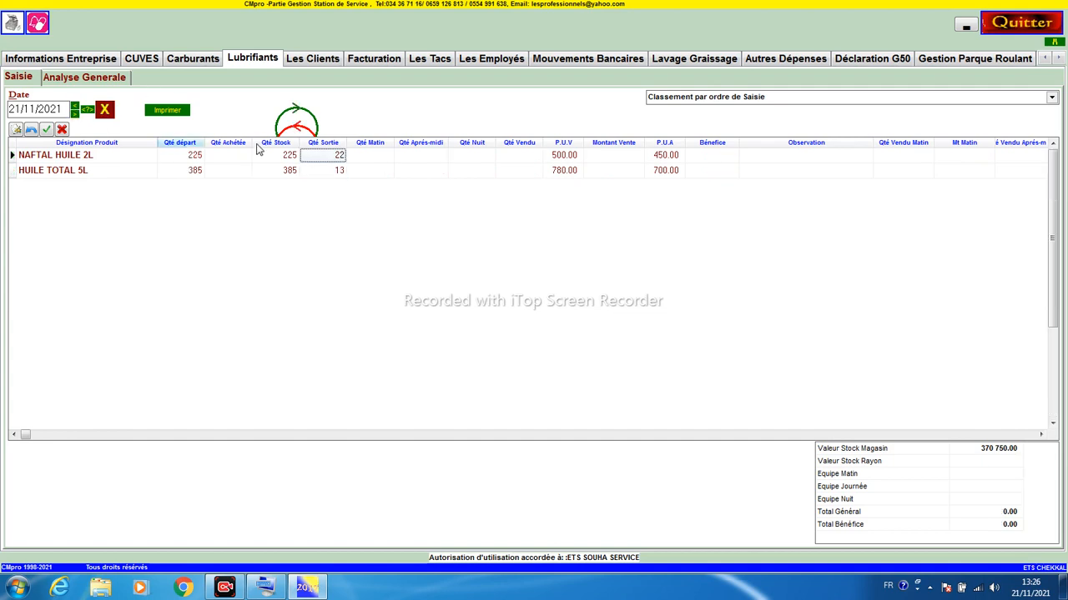
# Examine the night team's quantities for both lubricants on the 20/11/2021 sheet
pyautogui.click(75, 108)
pyautogui.click(484, 158)
pyautogui.click(487, 171)
pyautogui.click(486, 159)
pyautogui.click(487, 169)
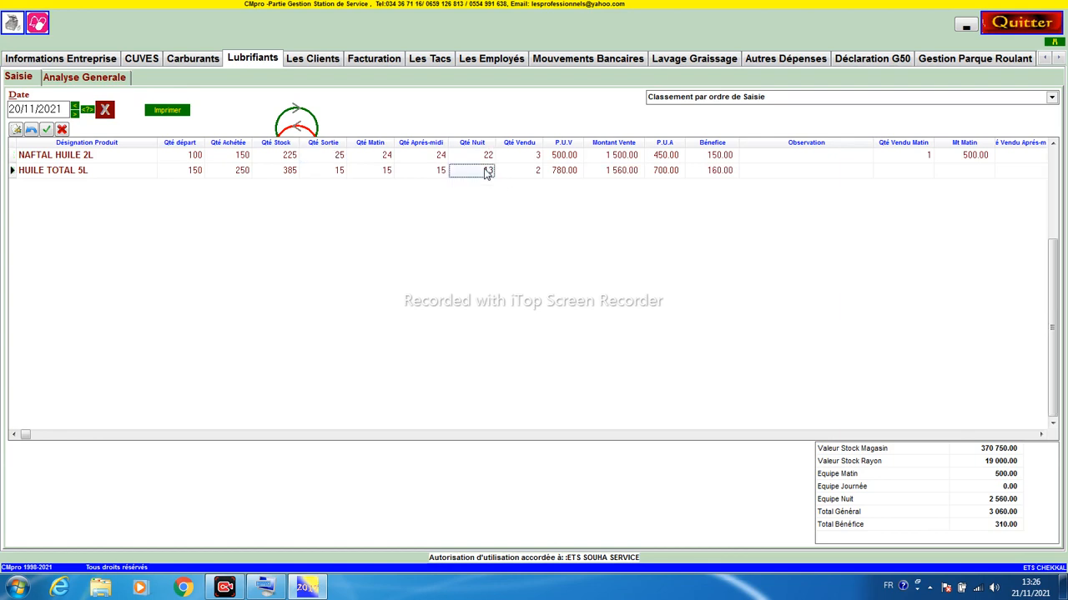
pyautogui.click(485, 159)
pyautogui.click(486, 171)
# Add a client named ETS BELLILAIL to the client list and save the record
pyautogui.click(315, 63)
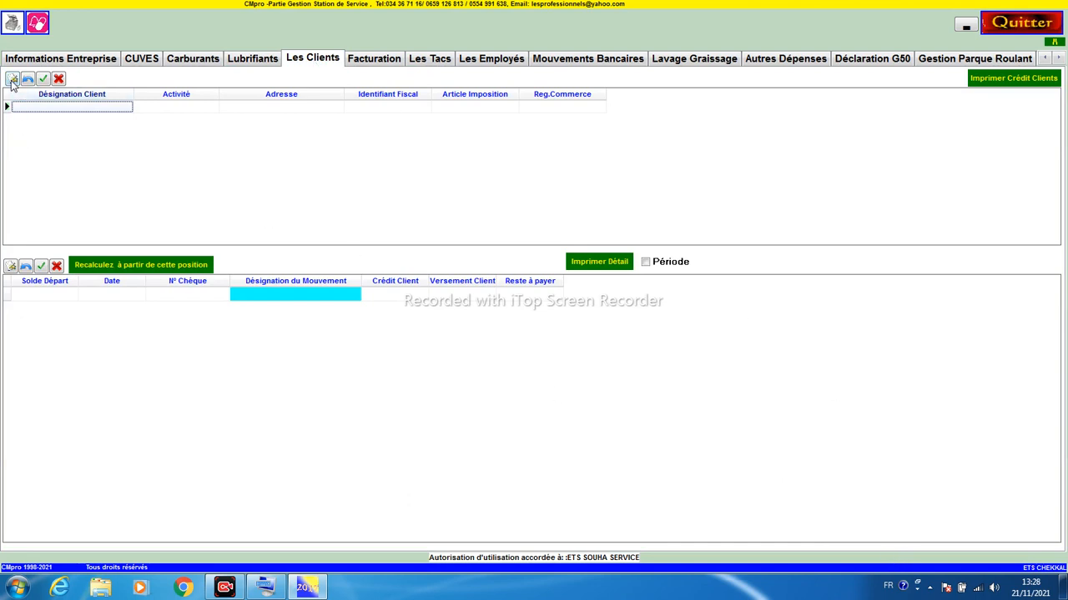
pyautogui.click(11, 81)
pyautogui.click(66, 109)
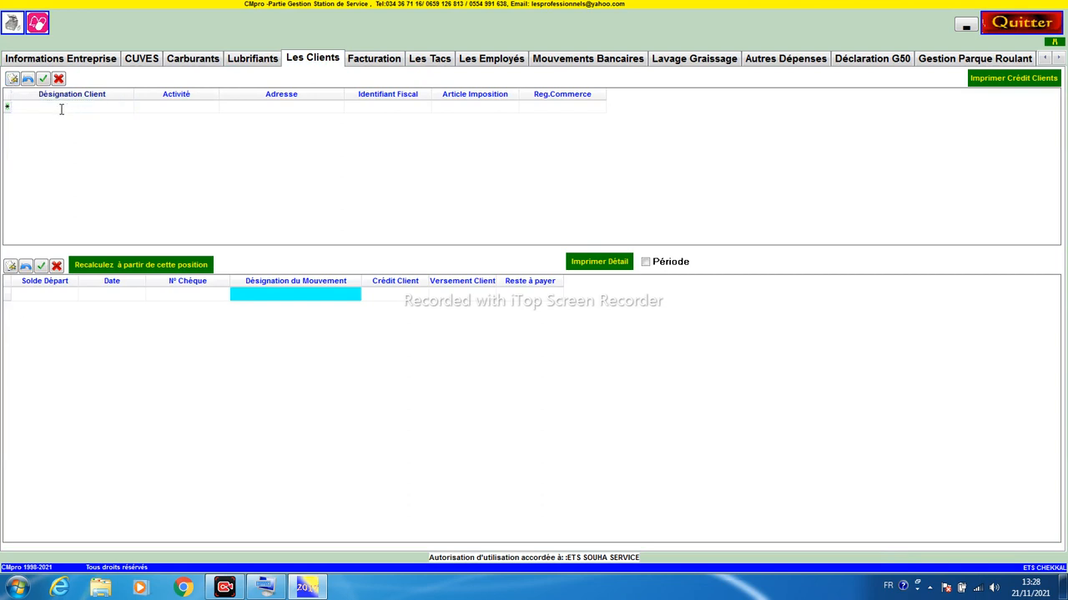
pyautogui.write('BELLILAIL')
pyautogui.click(190, 112)
pyautogui.click(258, 111)
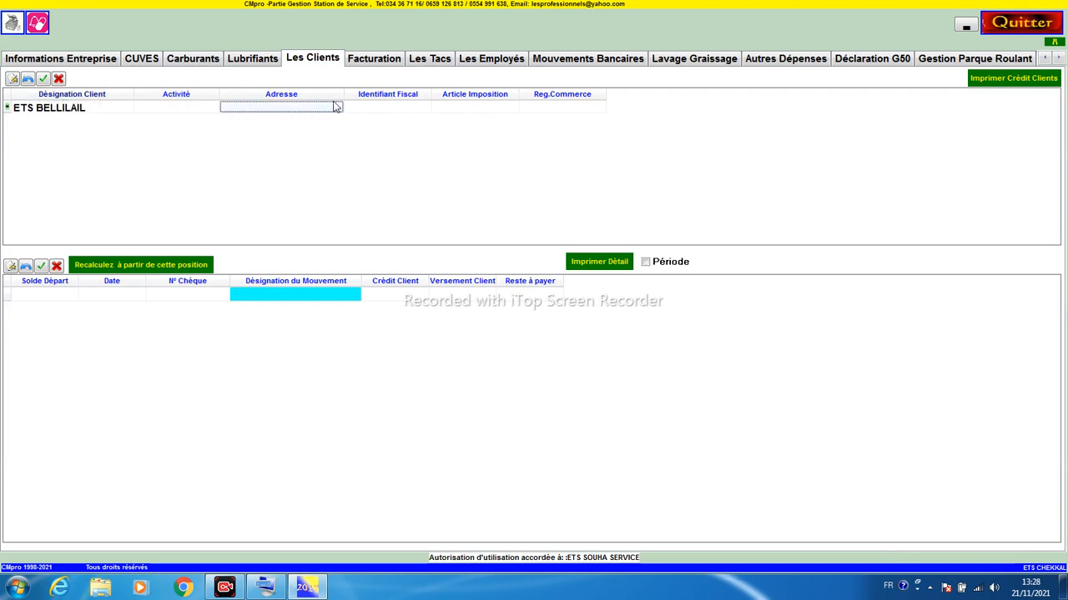
pyautogui.click(43, 79)
# Add a client named SARL DETA to the client list and save the record
pyautogui.click(13, 80)
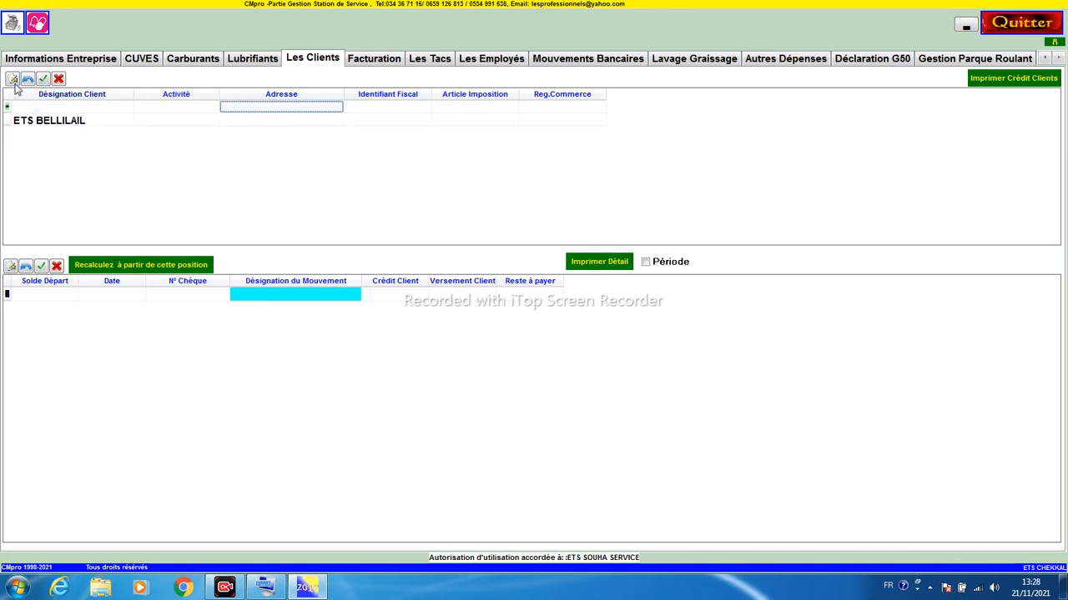
pyautogui.write('SAR')
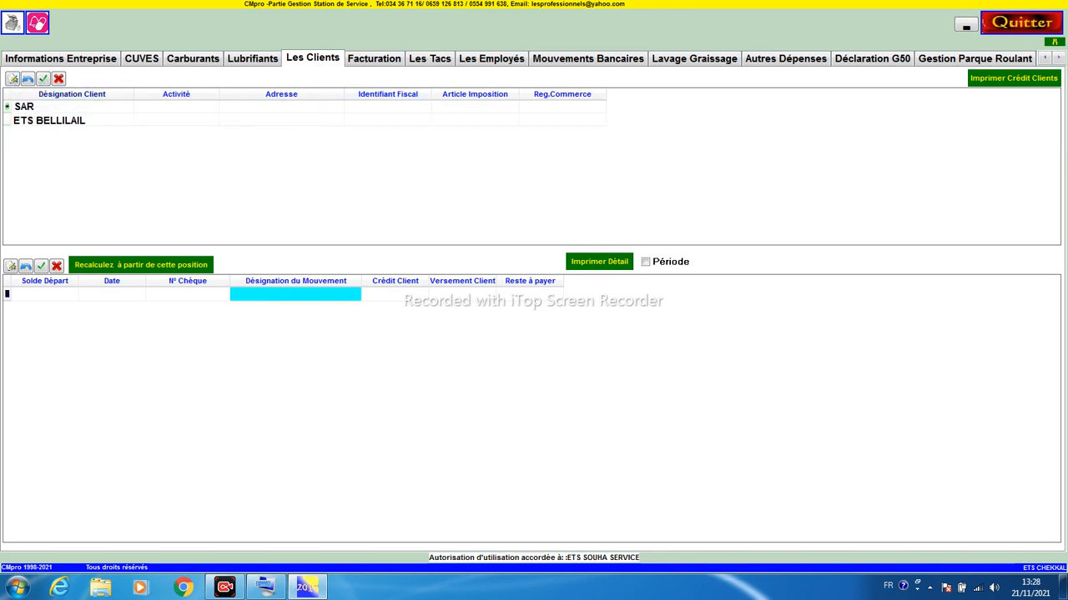
pyautogui.write('L BDETA')
pyautogui.moveTo(44, 106); pyautogui.dragTo(50, 106)
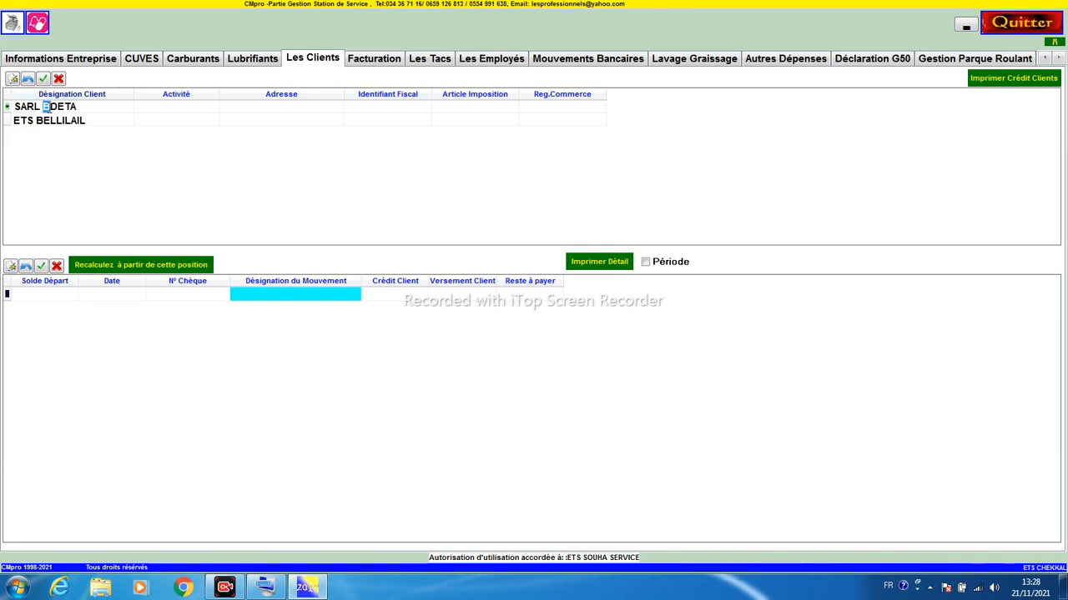
pyautogui.press('BackSpace')
pyautogui.click(42, 78)
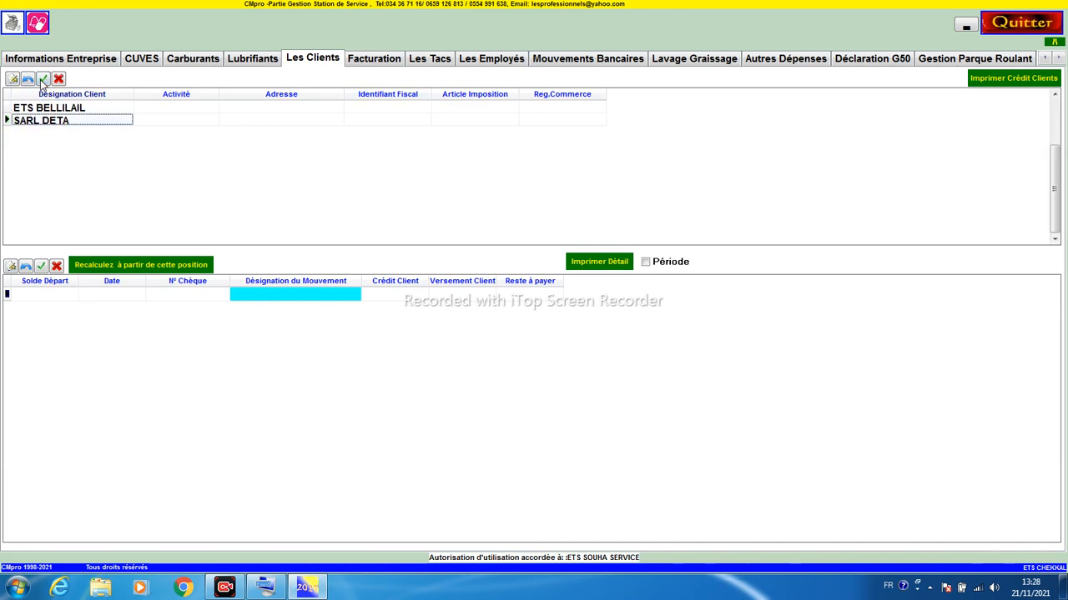
# Record an opening balance movement for ETS BELLILAIL labelled SOLDE DEPART with a client credit of 25000
pyautogui.click(61, 109)
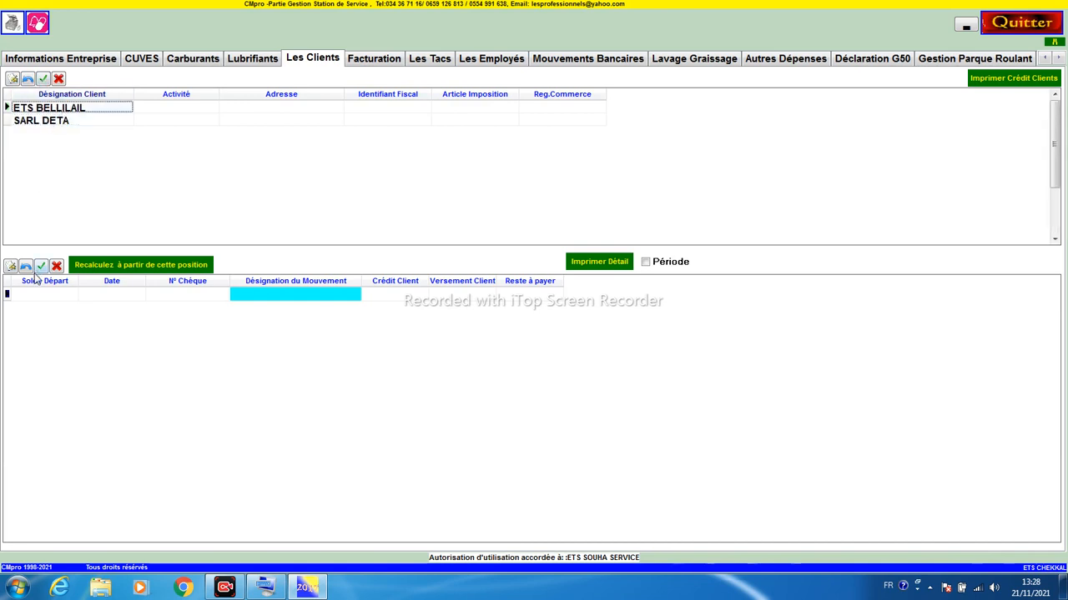
pyautogui.click(45, 125)
pyautogui.click(51, 114)
pyautogui.click(12, 265)
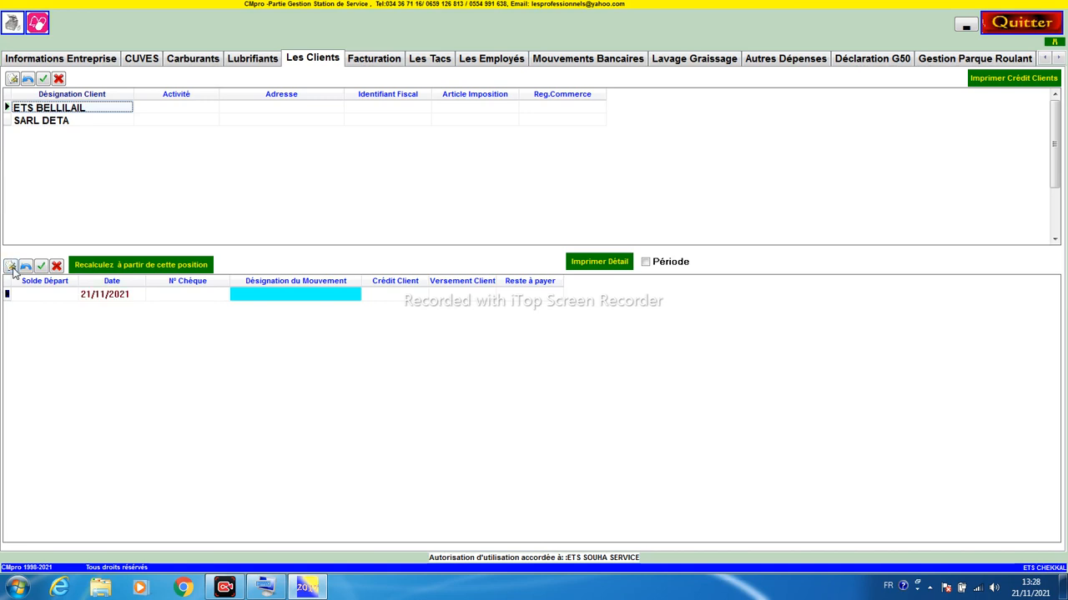
pyautogui.click(268, 293)
pyautogui.write('SOLDE DEPART')
pyautogui.click(391, 296)
pyautogui.write('25000')
pyautogui.press('Return')
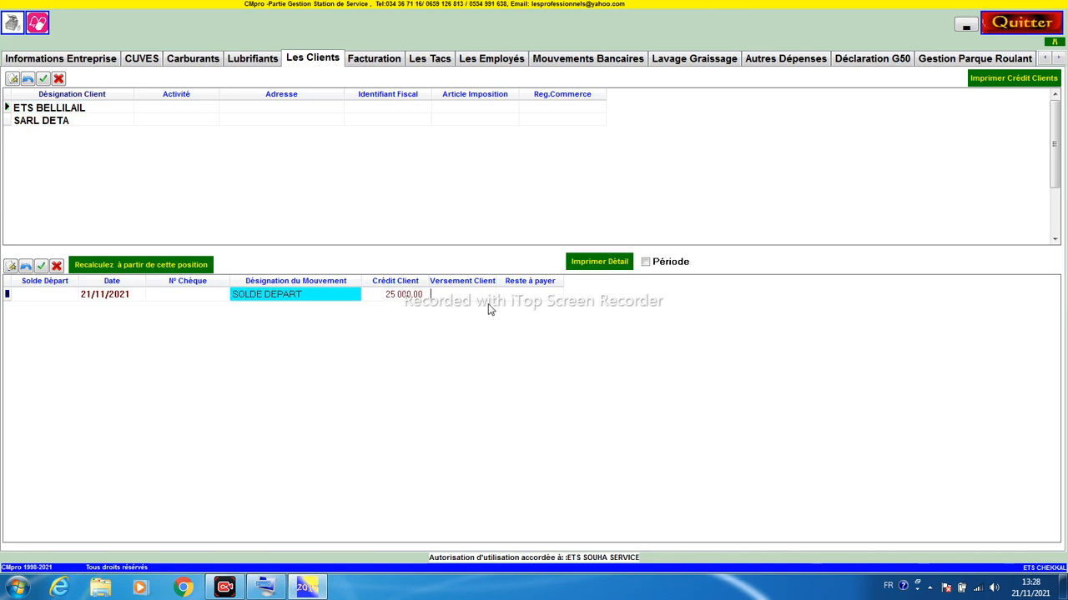
pyautogui.press('Return')
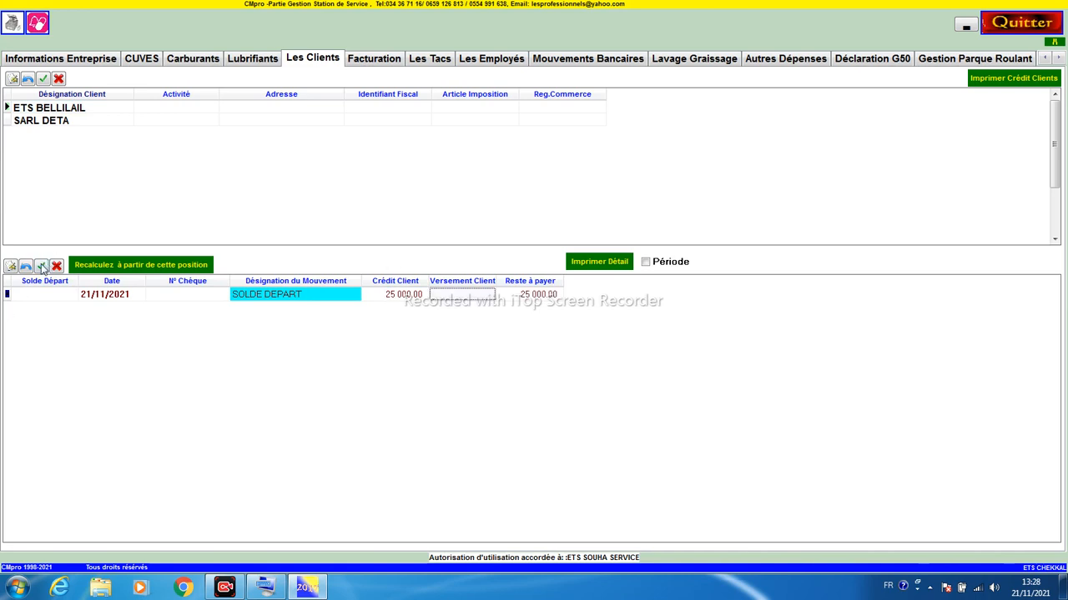
pyautogui.press('Return')
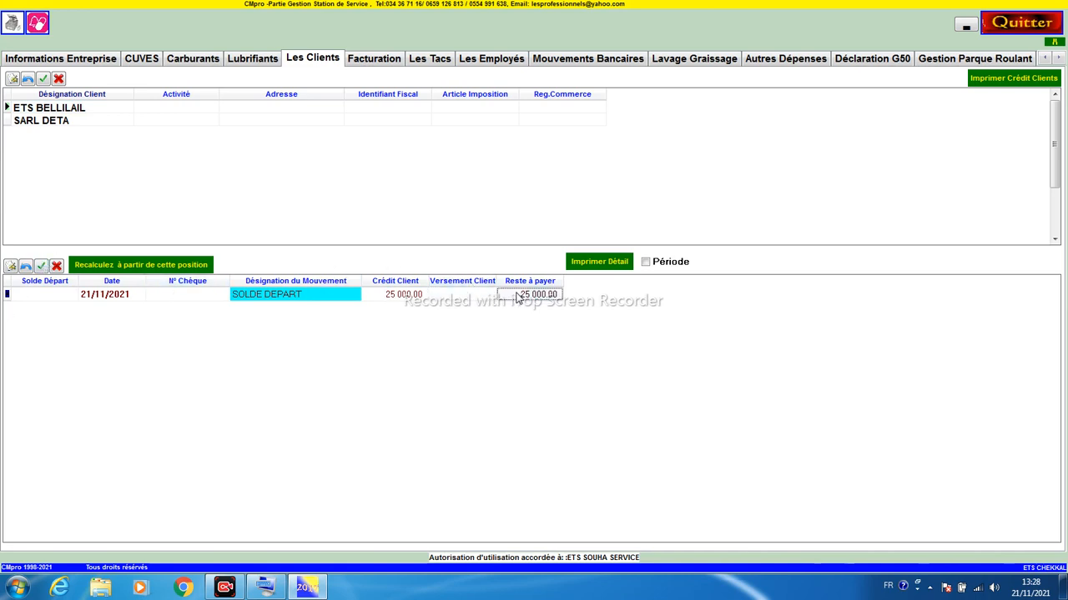
# Add and save a movement for ETS BELLILAIL with cheque number 4545SDFS, description FACTURE N10 and a client credit of 260 000
pyautogui.click(11, 266)
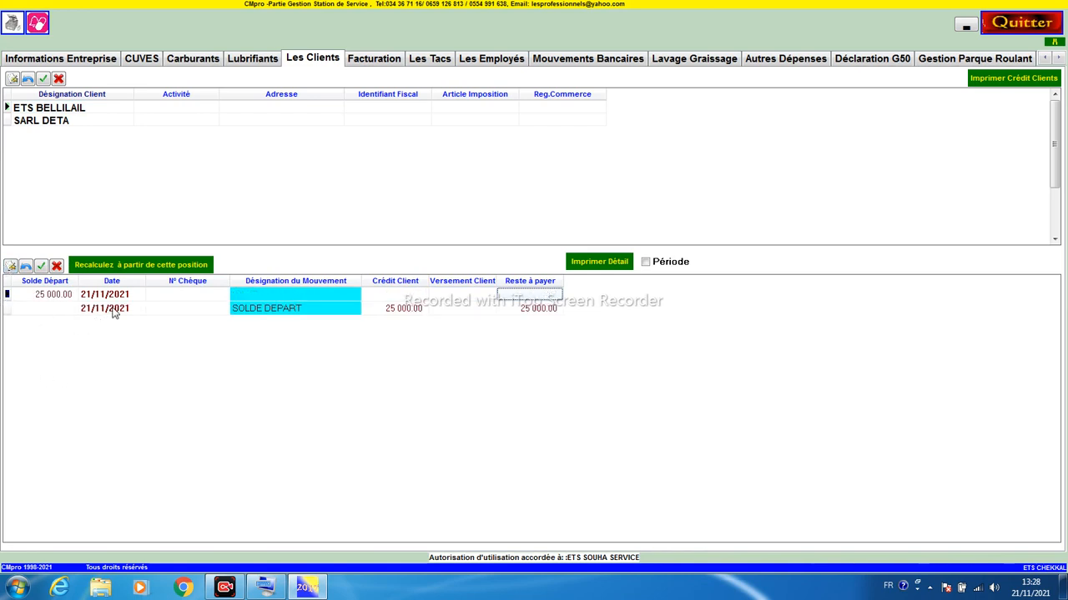
pyautogui.click(184, 299)
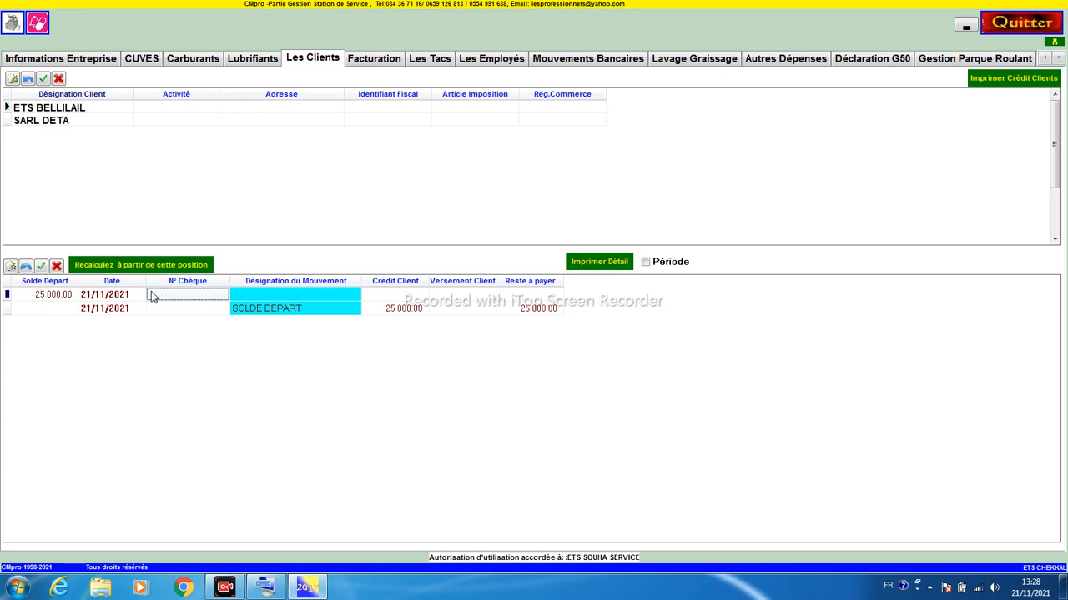
pyautogui.write('4545SDFS')
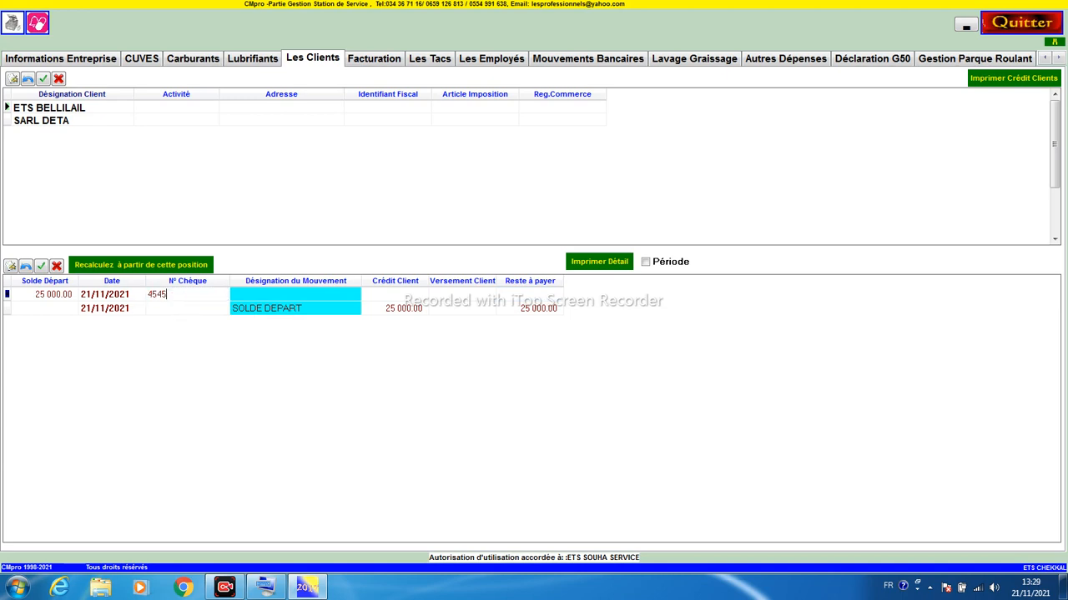
pyautogui.press('Return')
pyautogui.write('FACTURE N10')
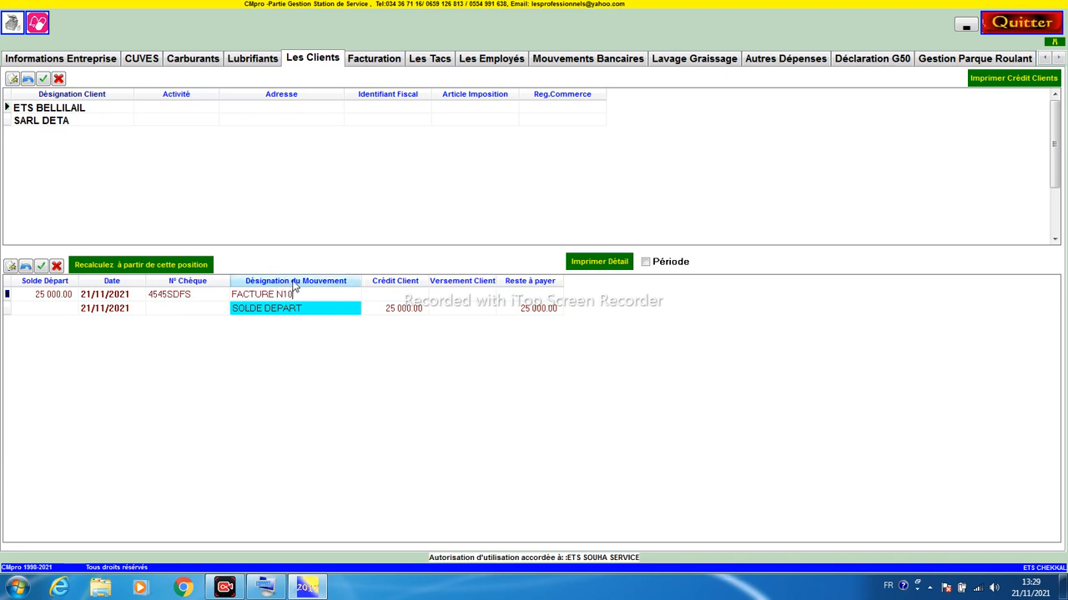
pyautogui.press('Return')
pyautogui.click(403, 297)
pyautogui.write('260')
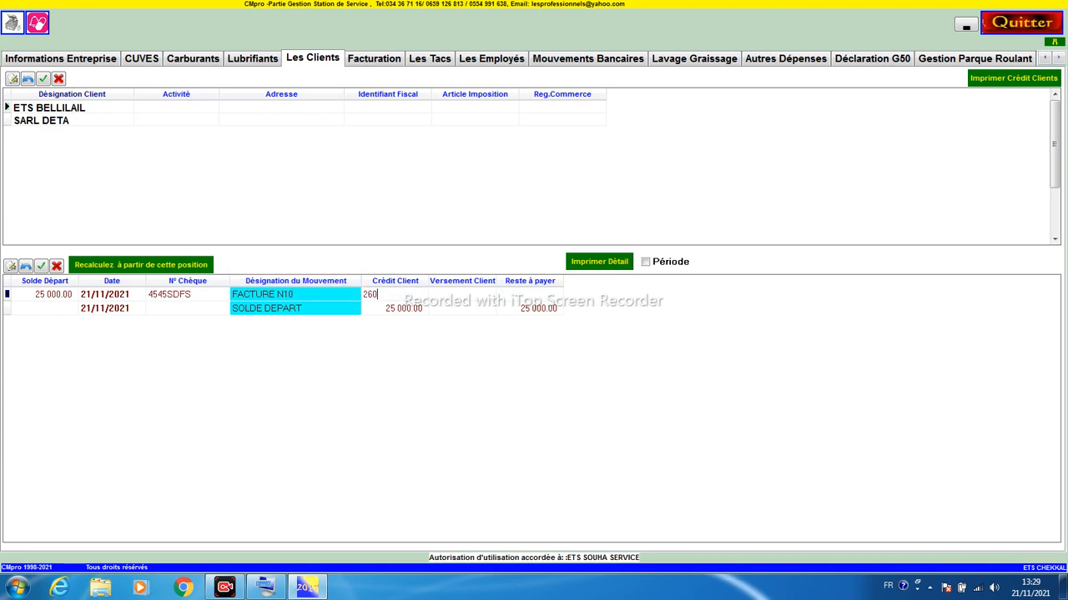
pyautogui.write(' 000')
pyautogui.click(40, 266)
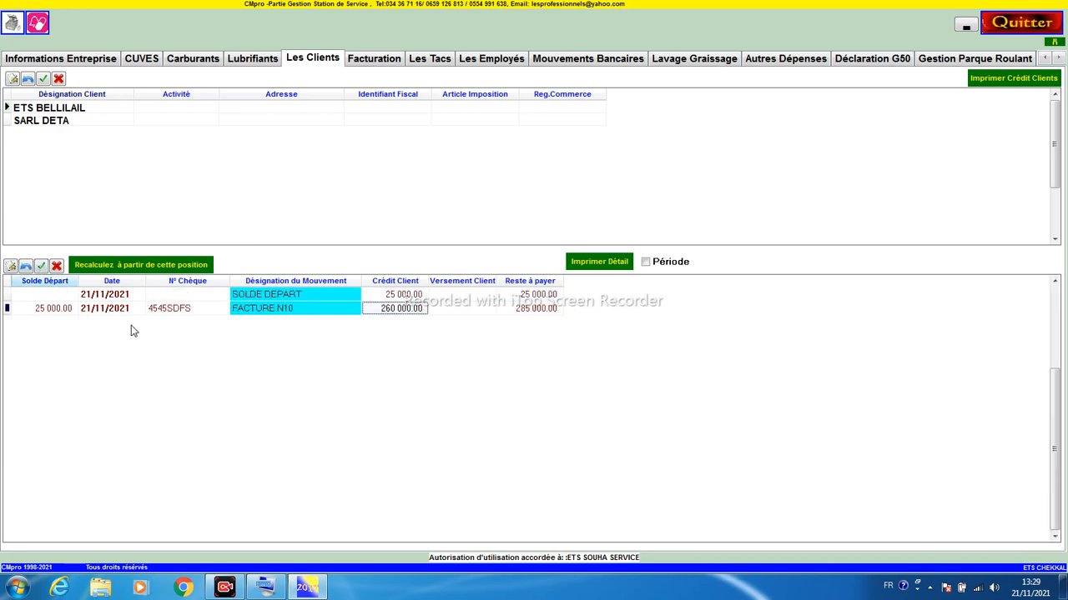
# Add and save a cash payment movement for ETS BELLILAIL described VERS ESPECE with a client payment of 30000
pyautogui.click(12, 267)
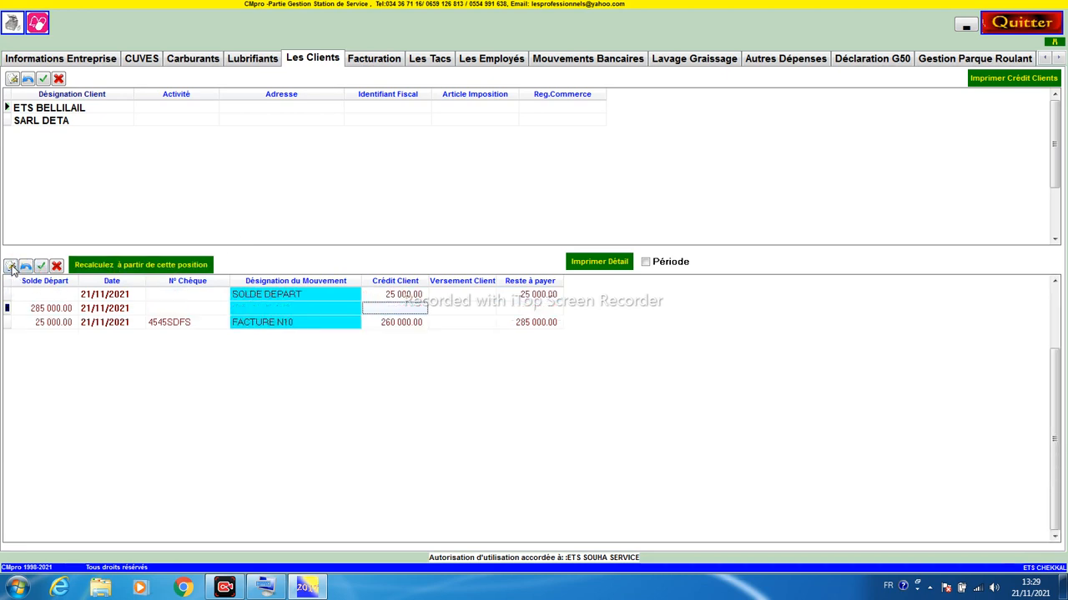
pyautogui.click(399, 309)
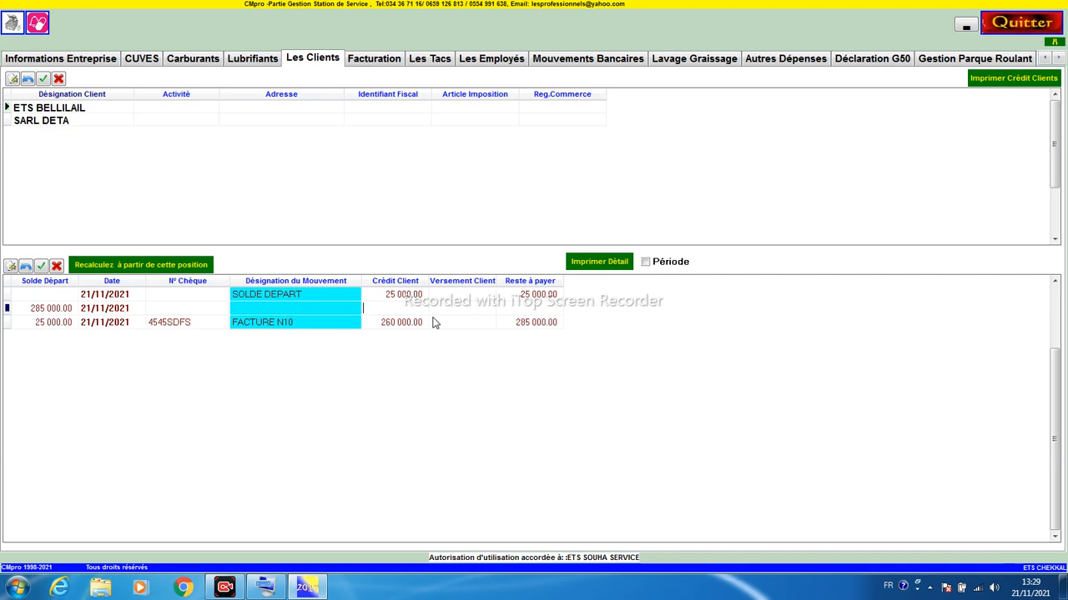
pyautogui.click(303, 310)
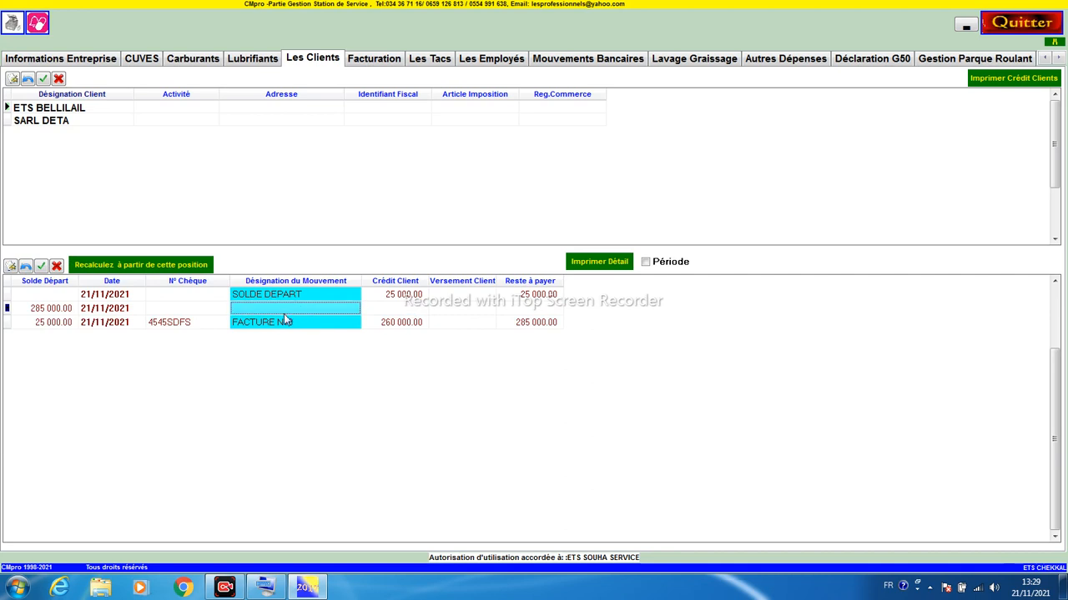
pyautogui.write('VERS ESPECE')
pyautogui.click(451, 312)
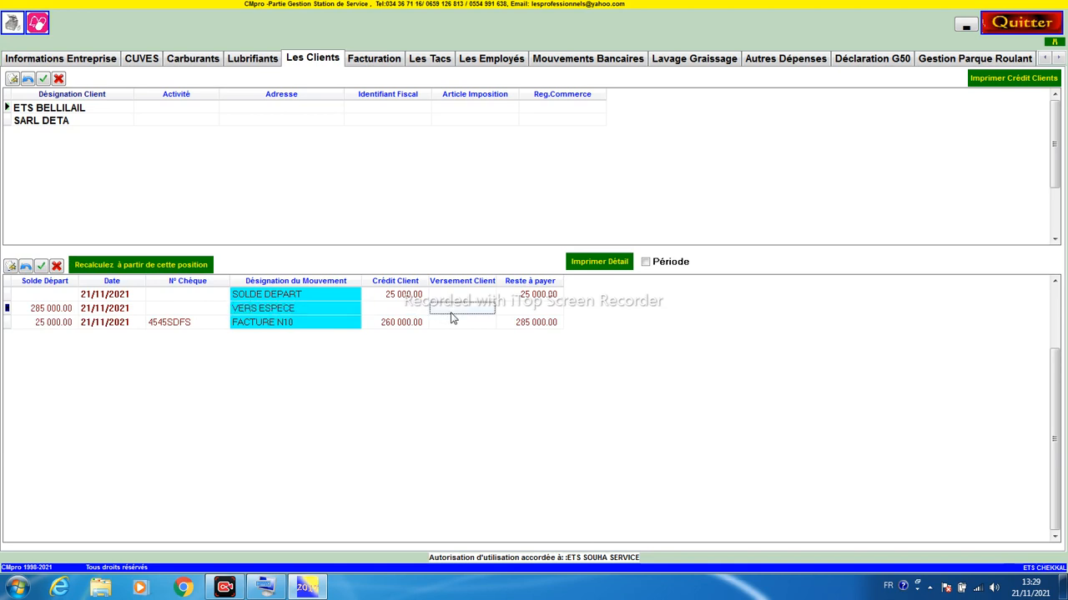
pyautogui.write('30000')
pyautogui.click(40, 267)
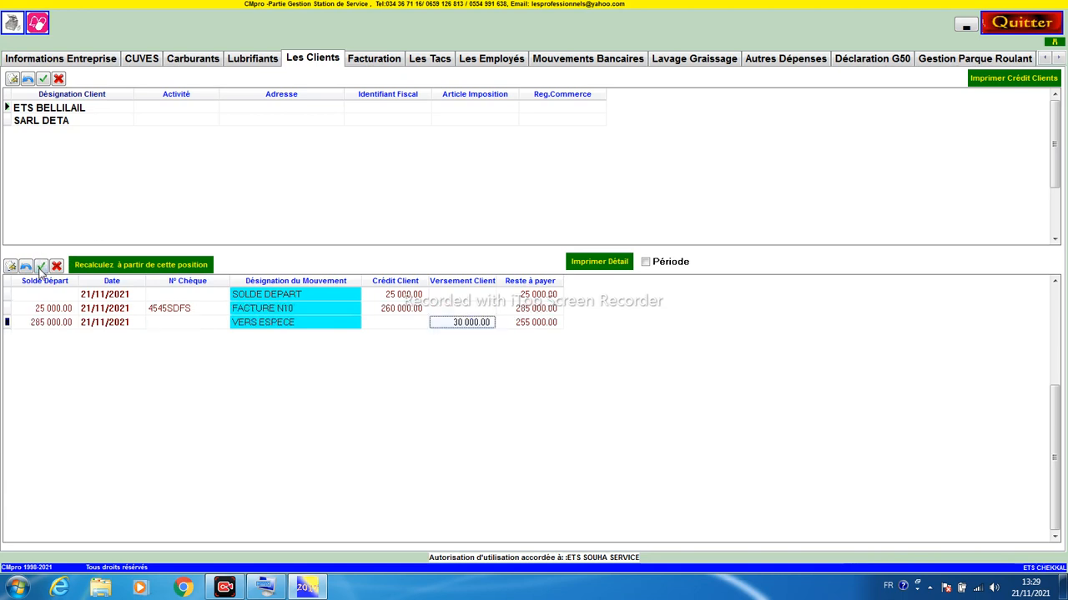
pyautogui.click(526, 324)
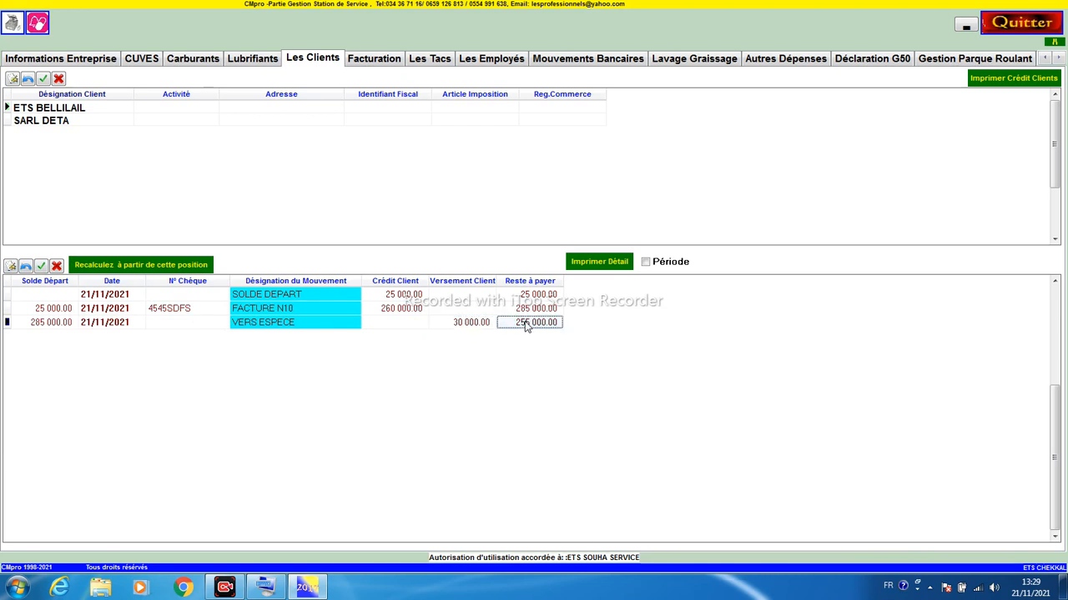
# Check the movements of SARL DETA and ETS BELLILAIL, and preview the client credit report
pyautogui.click(41, 122)
pyautogui.click(45, 109)
pyautogui.click(43, 121)
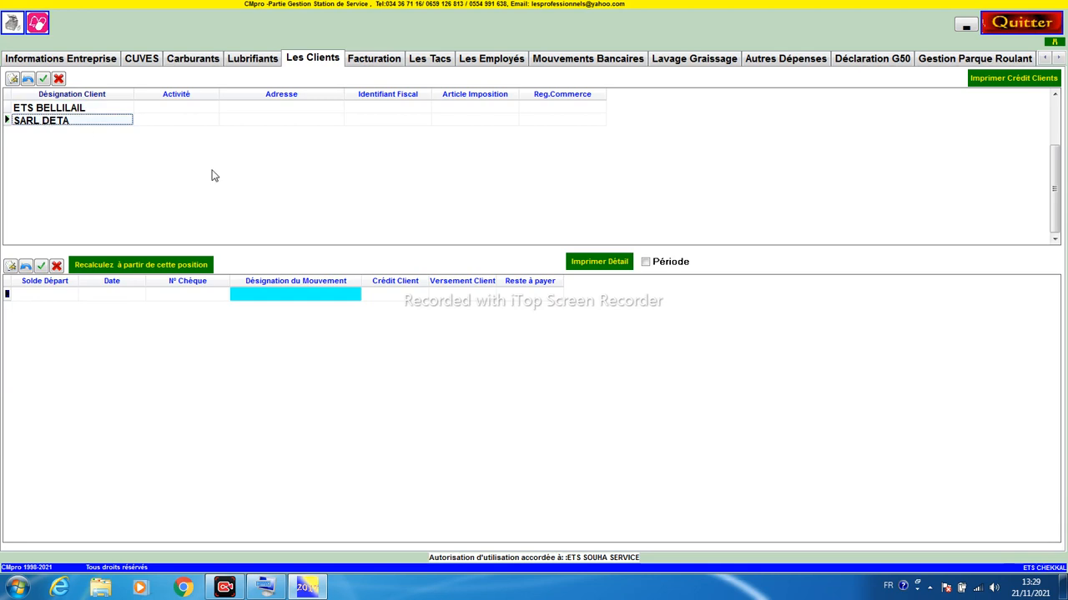
pyautogui.click(1012, 79)
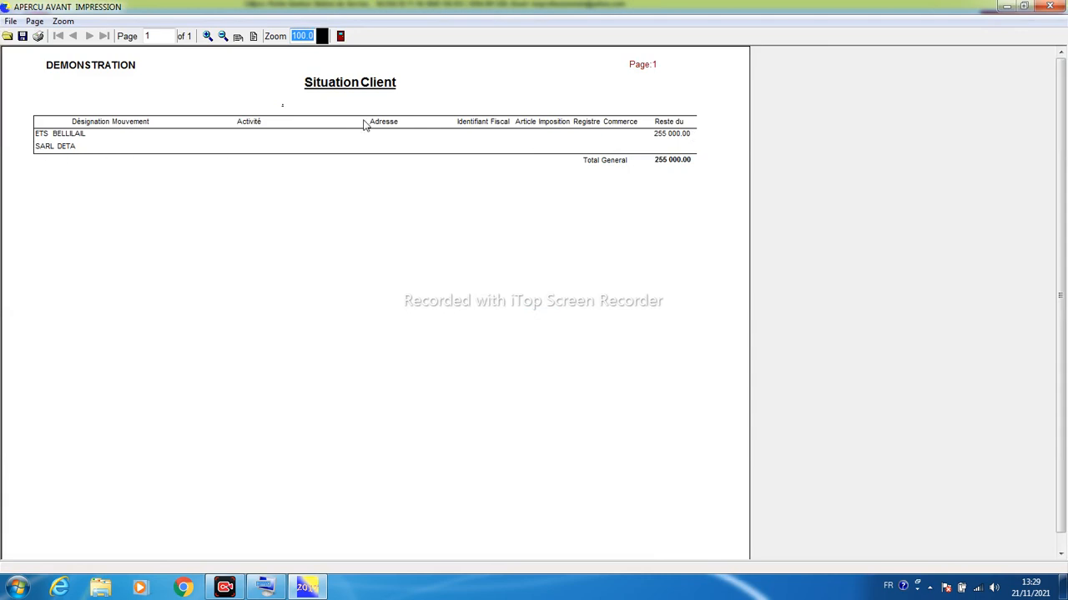
pyautogui.click(1060, 5)
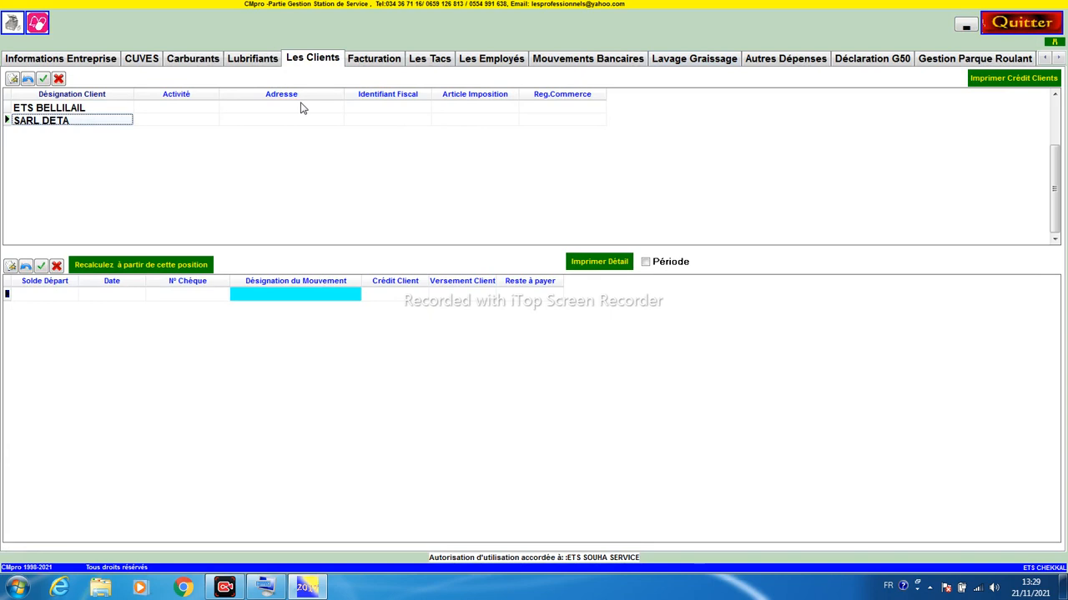
# Open the invoicing form and examine its fiscal year choices and invoice number
pyautogui.click(372, 60)
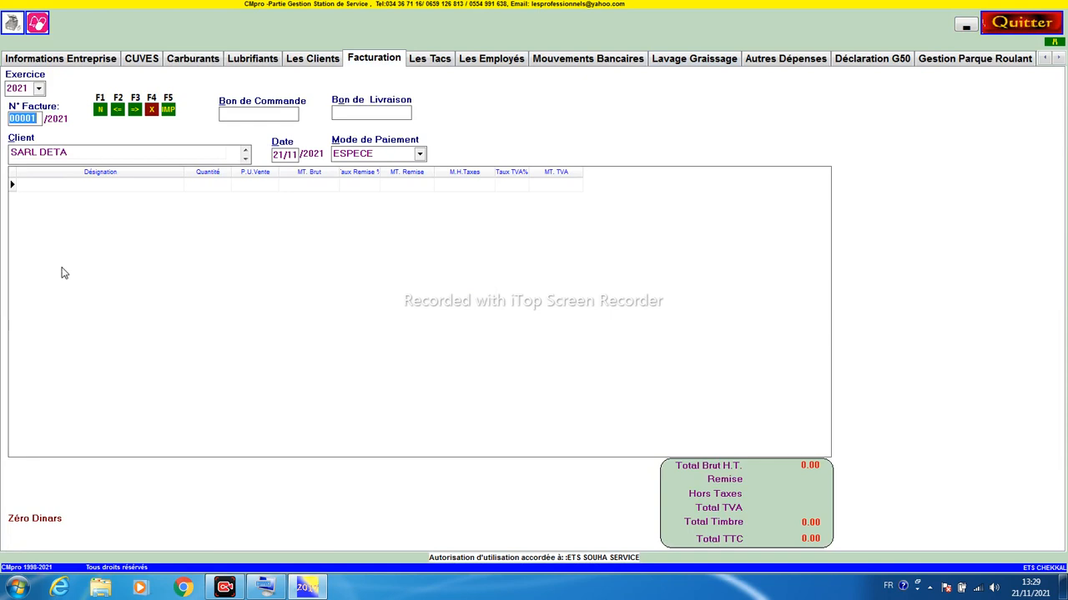
pyautogui.click(39, 89)
pyautogui.click(39, 103)
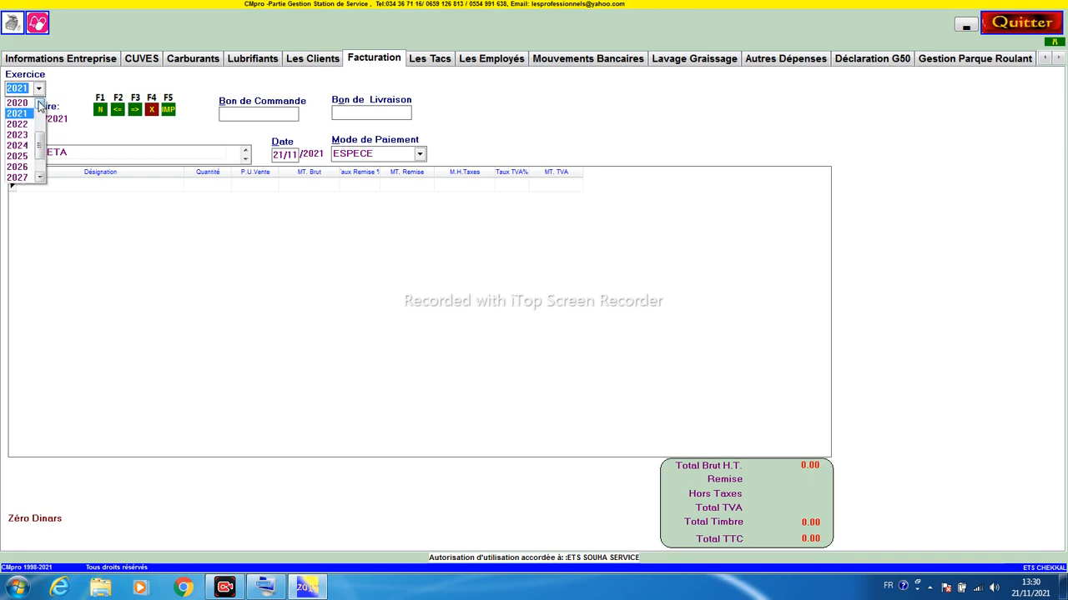
pyautogui.click(28, 119)
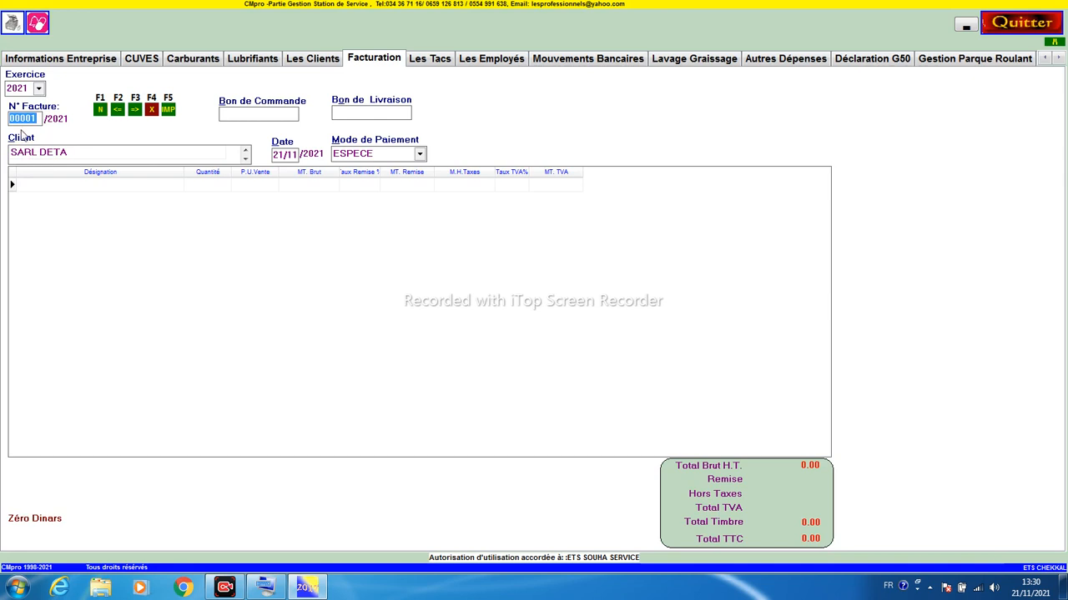
pyautogui.click(34, 120)
pyautogui.moveTo(37, 119)
pyautogui.mouseDown()
pyautogui.moveTo(7, 117)
pyautogui.moveTo(42, 120)
pyautogui.mouseUp()
pyautogui.click(231, 111)
# Set the invoice's client to ETS BELLILAIL and its payment method to VERSEMENT
pyautogui.click(171, 152)
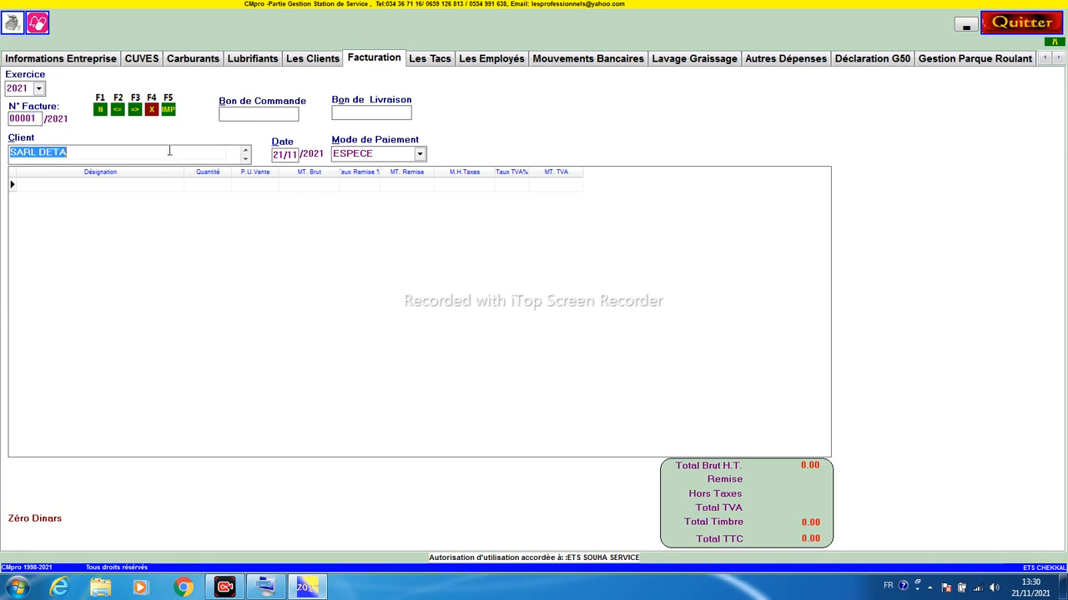
pyautogui.scroll(-1, 169, 152)
pyautogui.scroll(1, 169, 154)
pyautogui.scroll(-1, 169, 154)
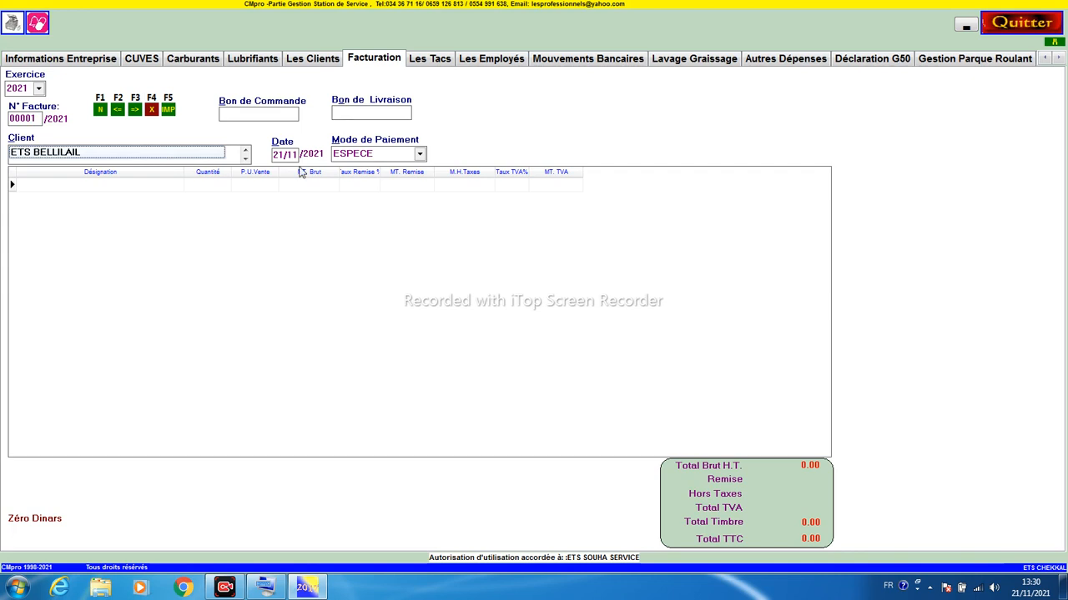
pyautogui.click(420, 153)
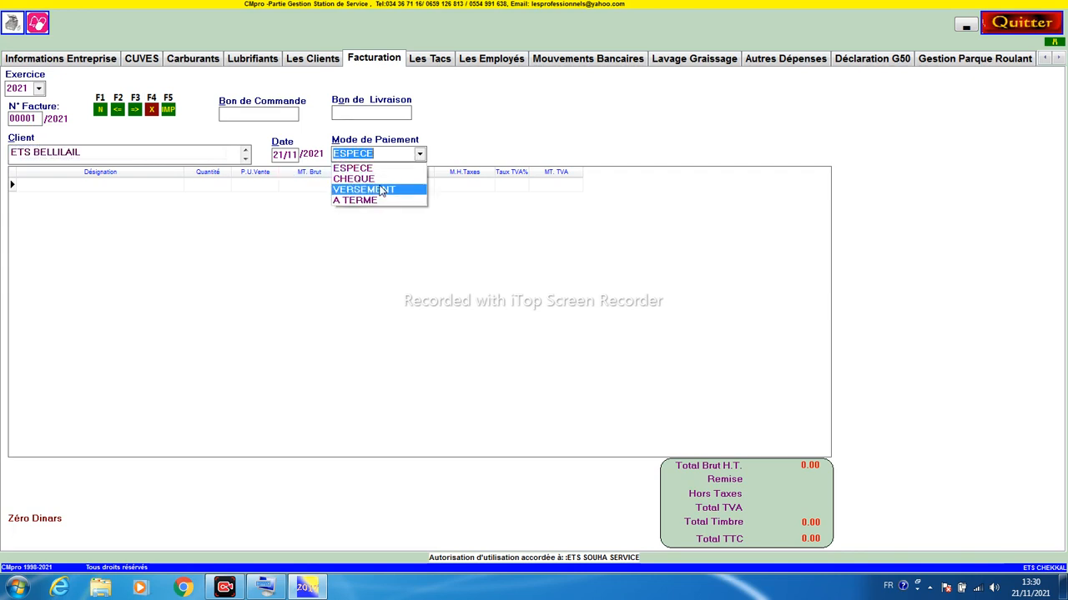
pyautogui.click(377, 190)
# Add a GAZOIL line with quantity 15000 and unit sale price 20, and open the invoice's print preview
pyautogui.click(172, 185)
pyautogui.click(177, 185)
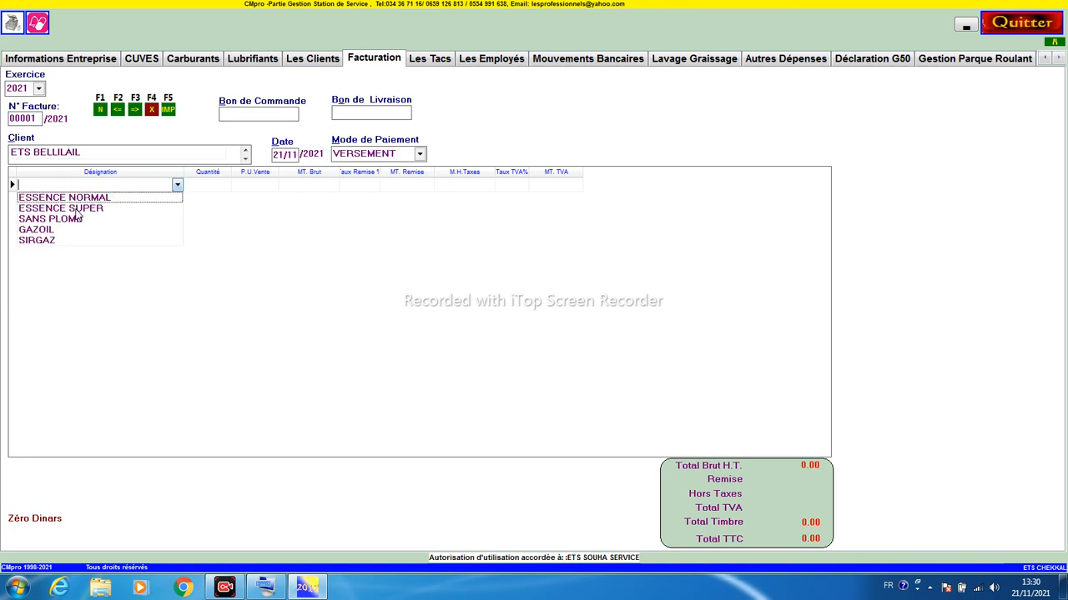
pyautogui.click(48, 229)
pyautogui.click(210, 187)
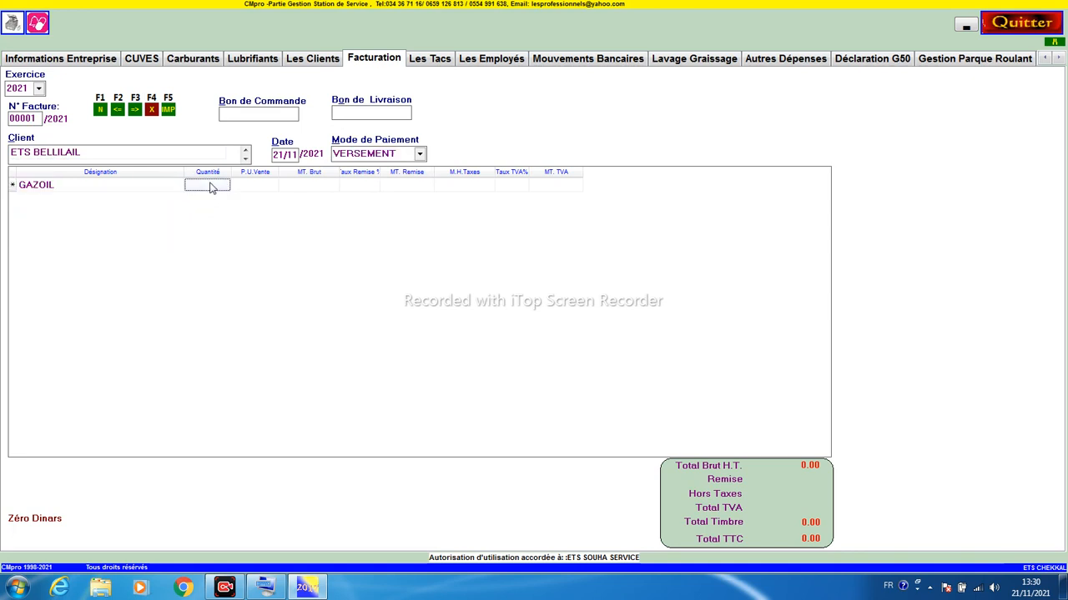
pyautogui.write('15000')
pyautogui.click(259, 191)
pyautogui.write('20')
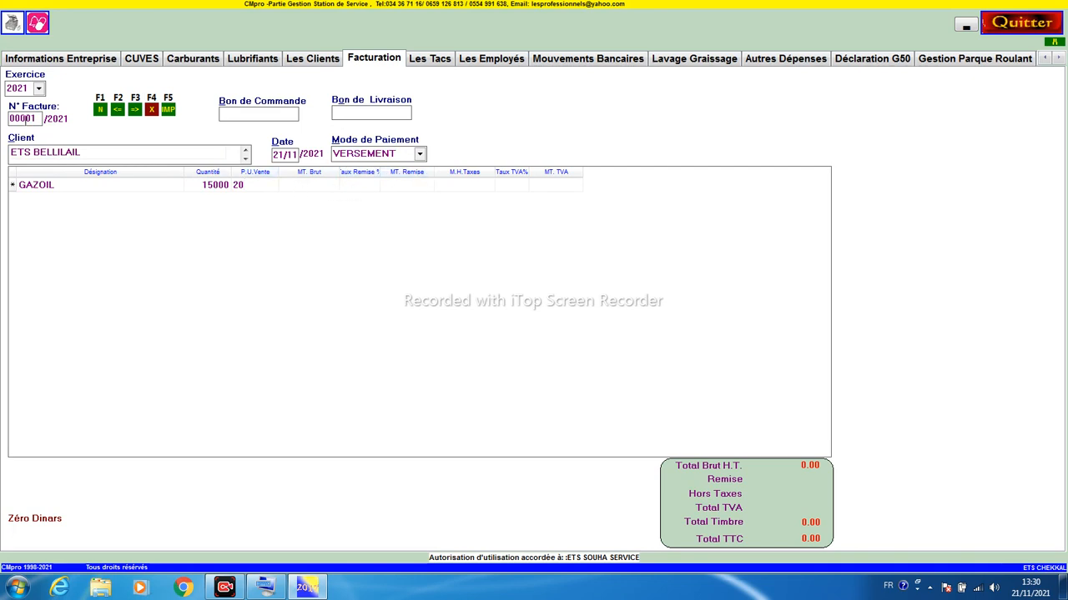
pyautogui.click(152, 176)
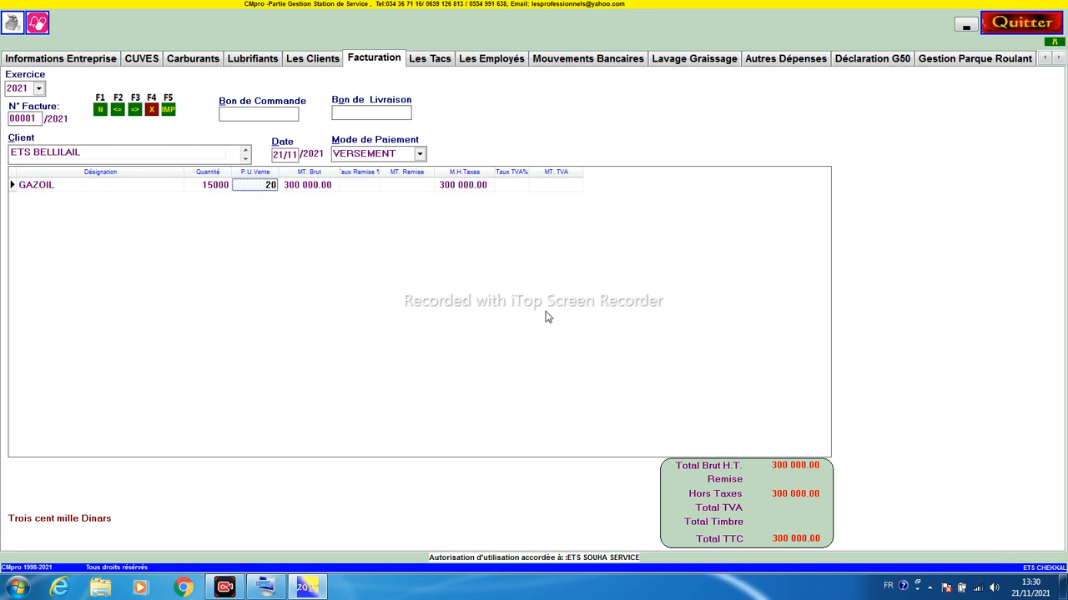
pyautogui.click(167, 110)
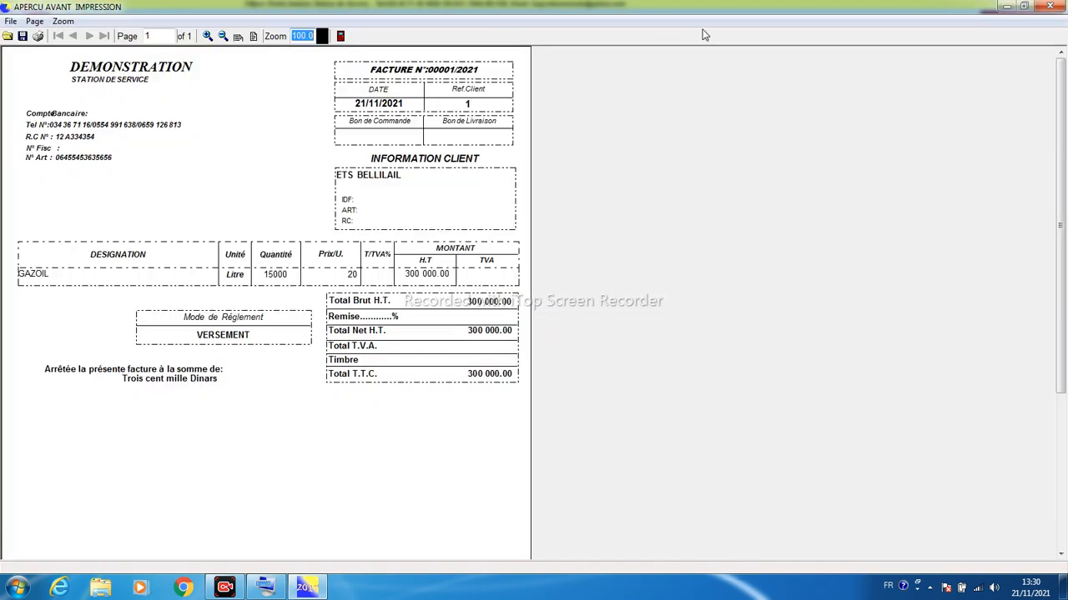
# Close the invoice preview and start a new Les Tacs record dated 21/11/2021
pyautogui.click(1049, 5)
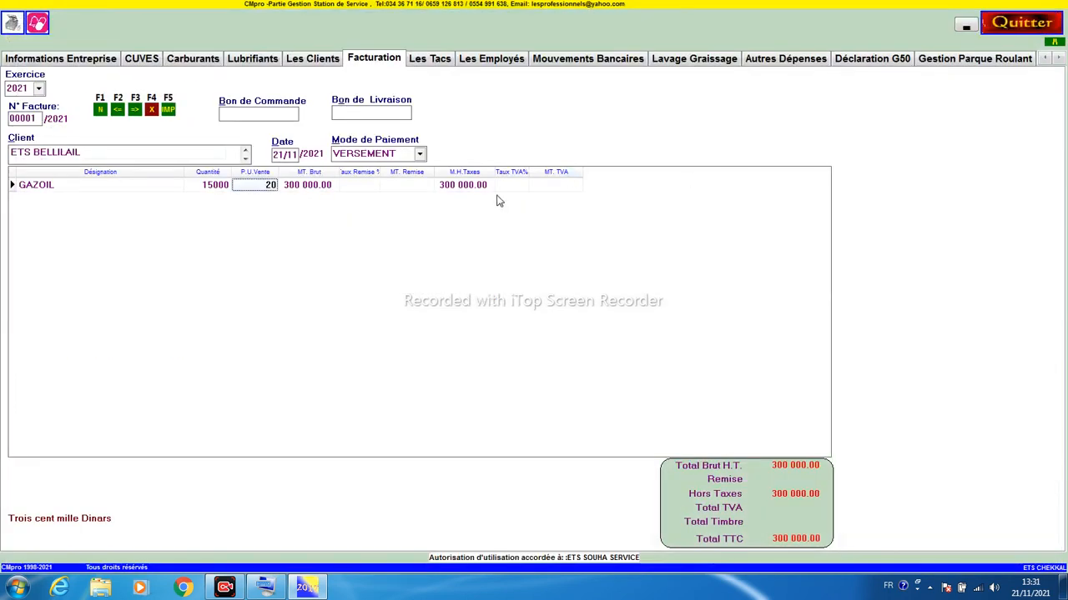
pyautogui.click(435, 64)
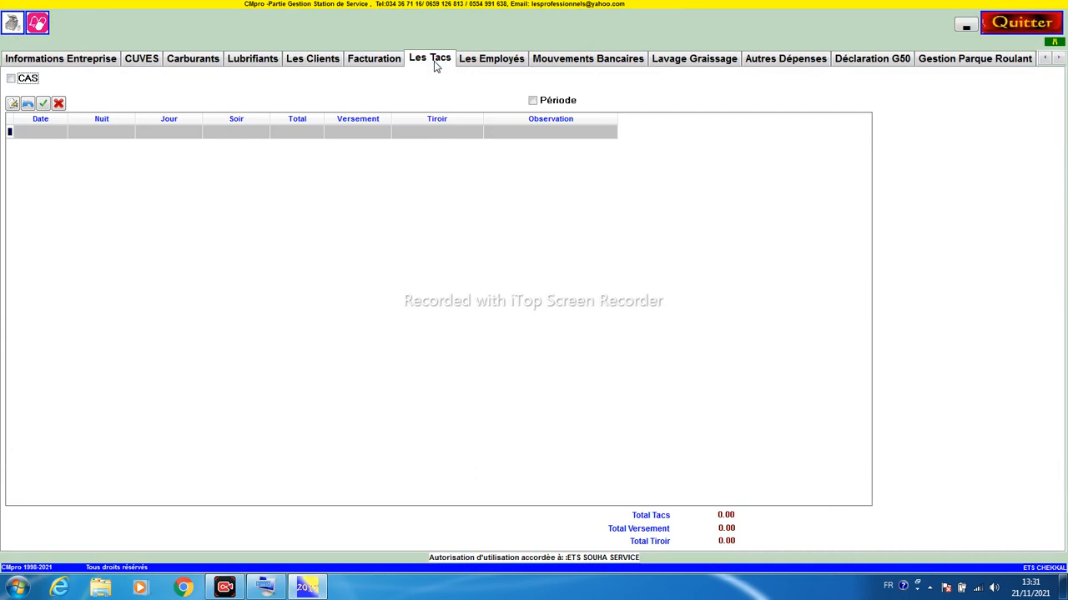
pyautogui.click(14, 103)
pyautogui.click(115, 137)
pyautogui.click(158, 139)
pyautogui.click(173, 137)
pyautogui.click(101, 137)
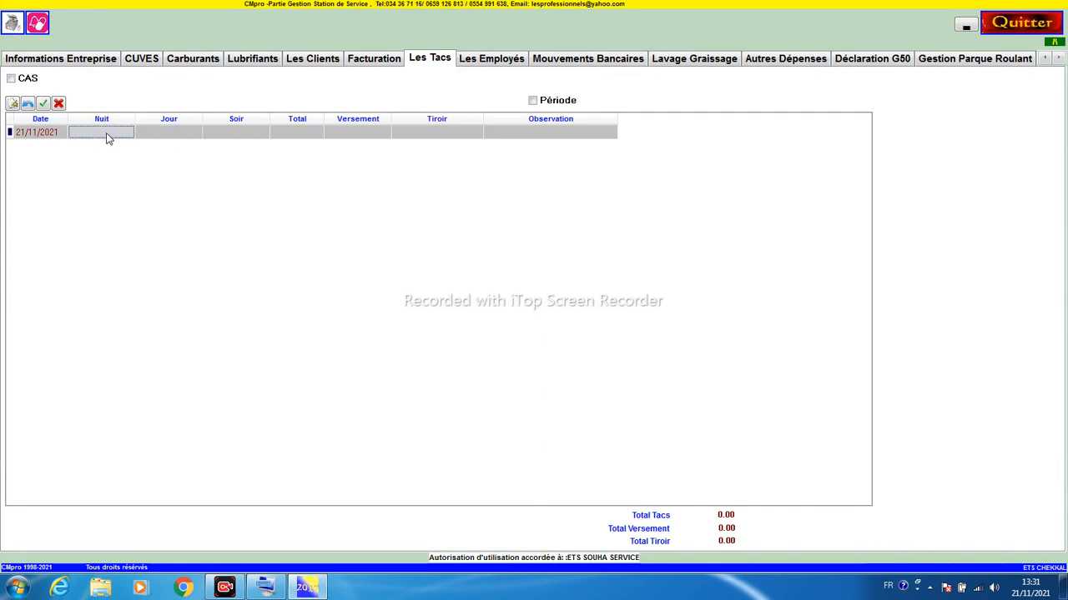
pyautogui.click(111, 135)
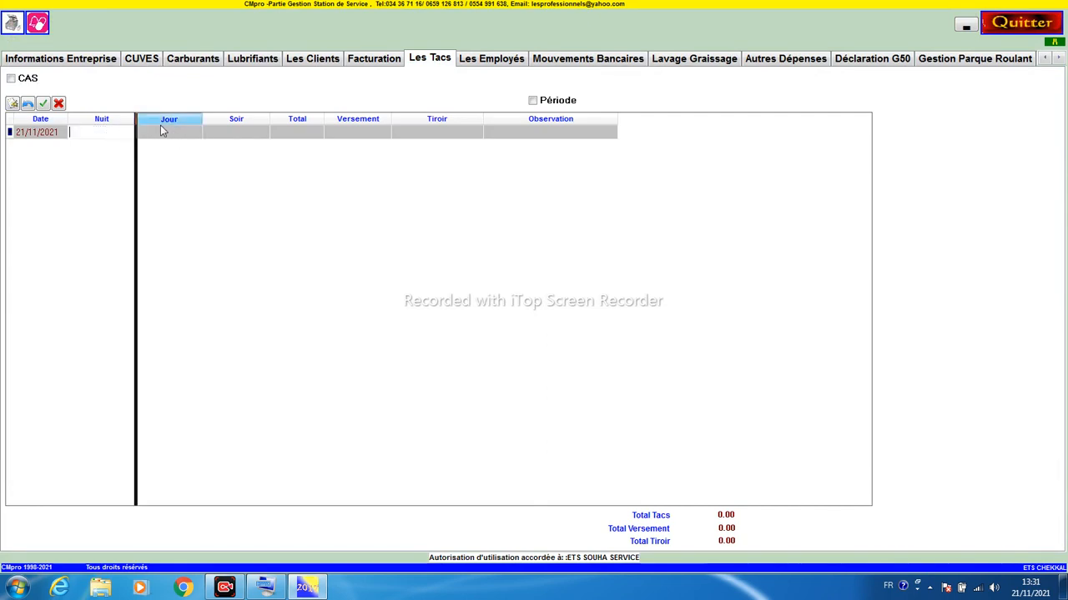
pyautogui.click(174, 133)
pyautogui.click(236, 135)
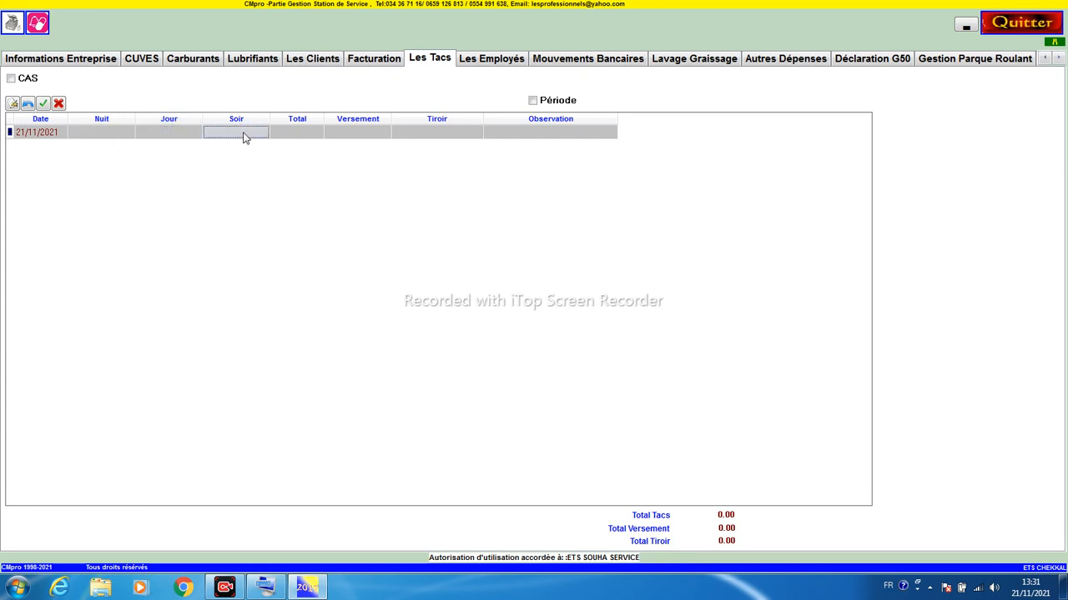
pyautogui.click(341, 135)
pyautogui.click(455, 135)
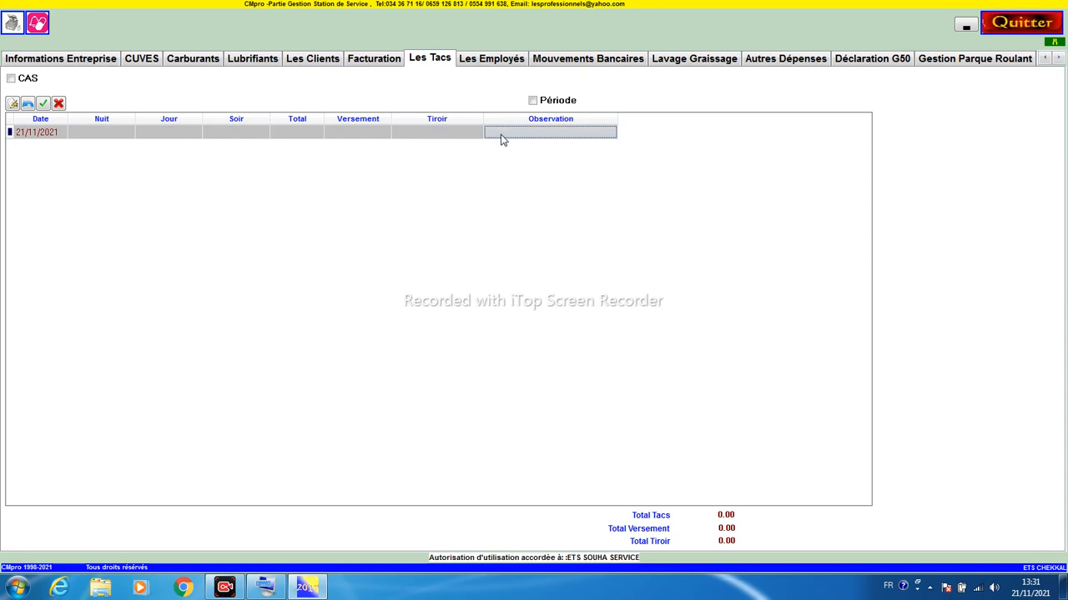
# Enter the 21/11/2021 tacs amounts per shift: Nuit 50, Jour 51 and Soir 53
pyautogui.click(108, 134)
pyautogui.write('50')
pyautogui.press('Return')
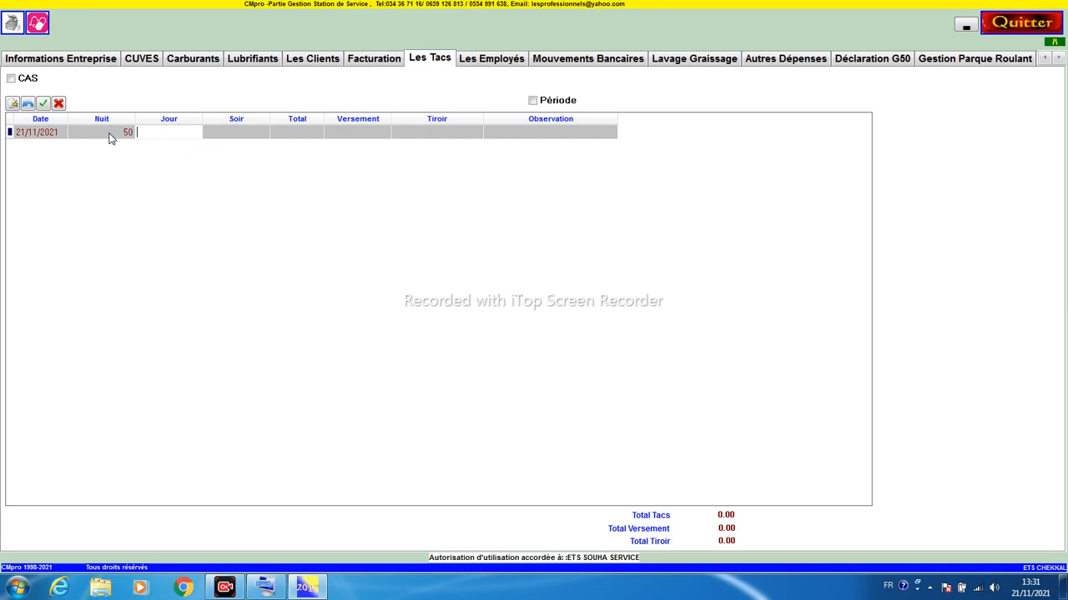
pyautogui.write('51')
pyautogui.press('Return')
pyautogui.write('53')
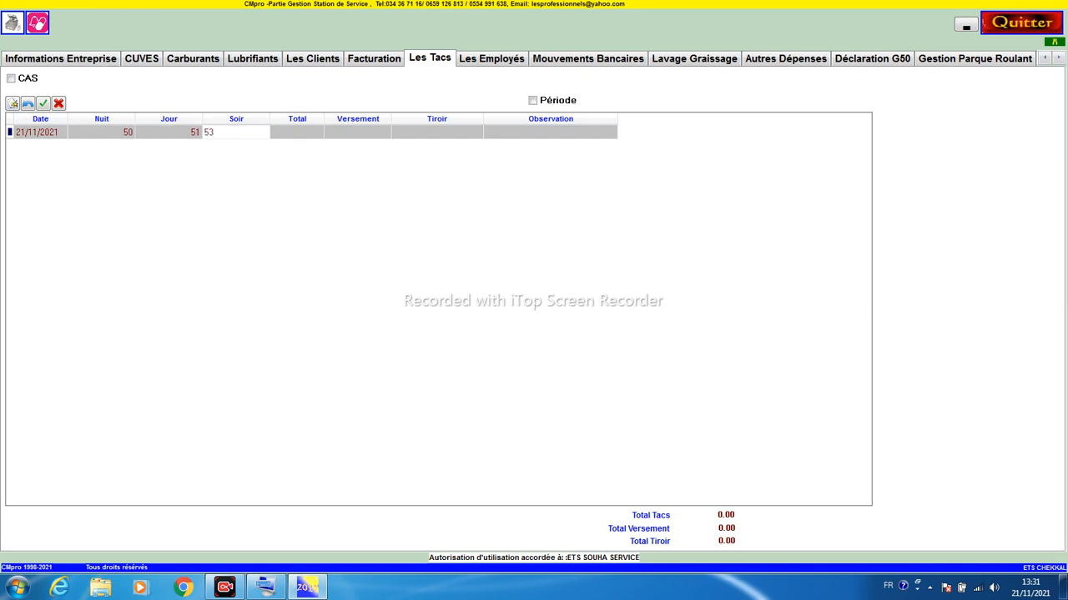
pyautogui.press('Return')
pyautogui.press('Return')
pyautogui.press('Return')
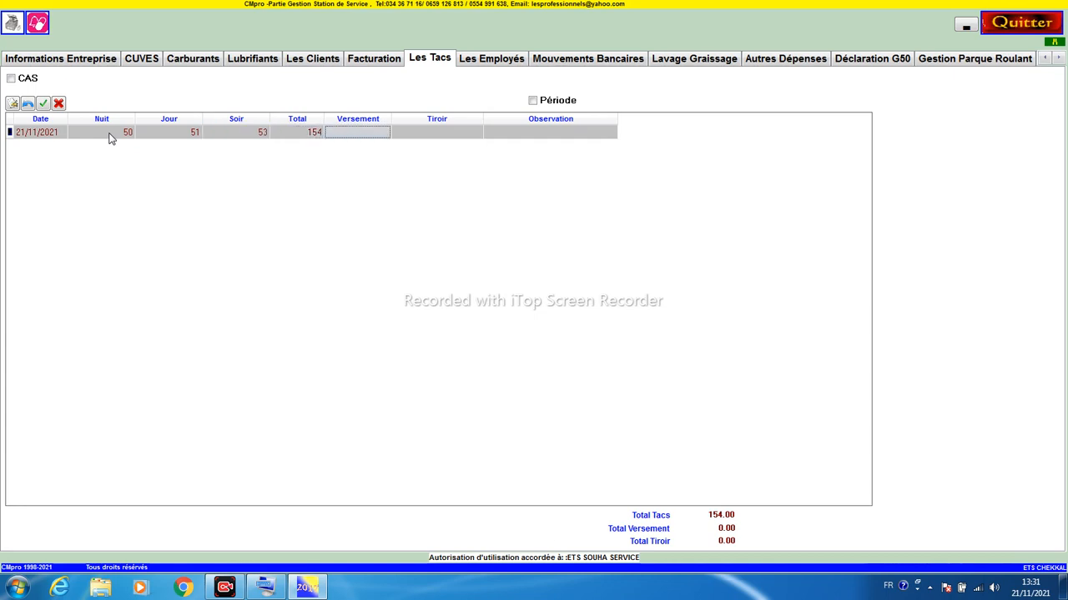
# Set the Versement of the 21/11/2021 tacs record to 120
pyautogui.write('120')
pyautogui.press('Return')
pyautogui.press('Return')
pyautogui.press('Return')
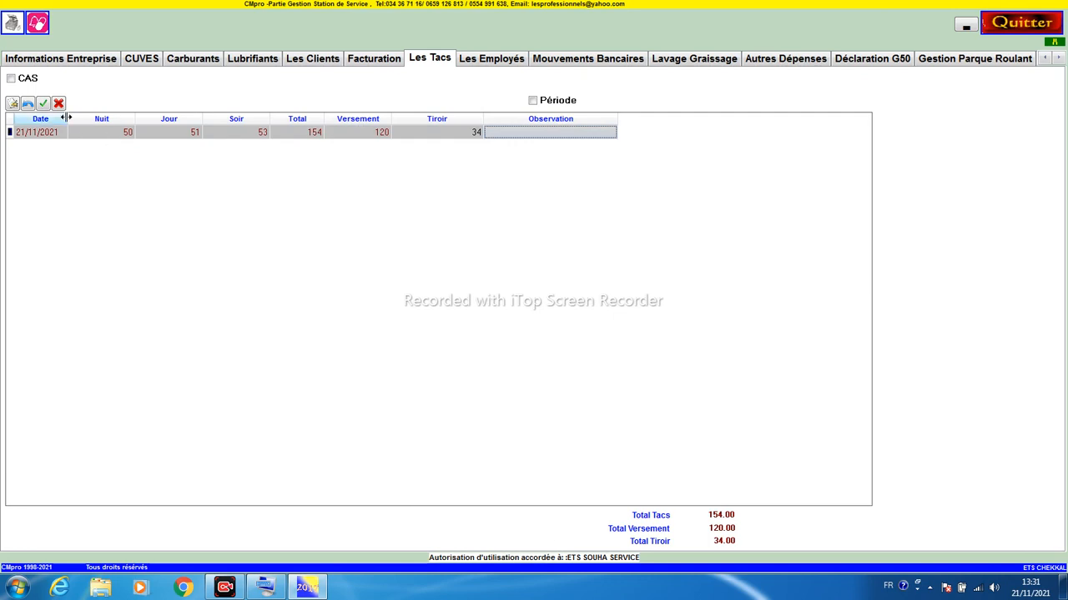
# Check the choices of the CAS filter and set the tacs record's observation to POLICE
pyautogui.click(18, 81)
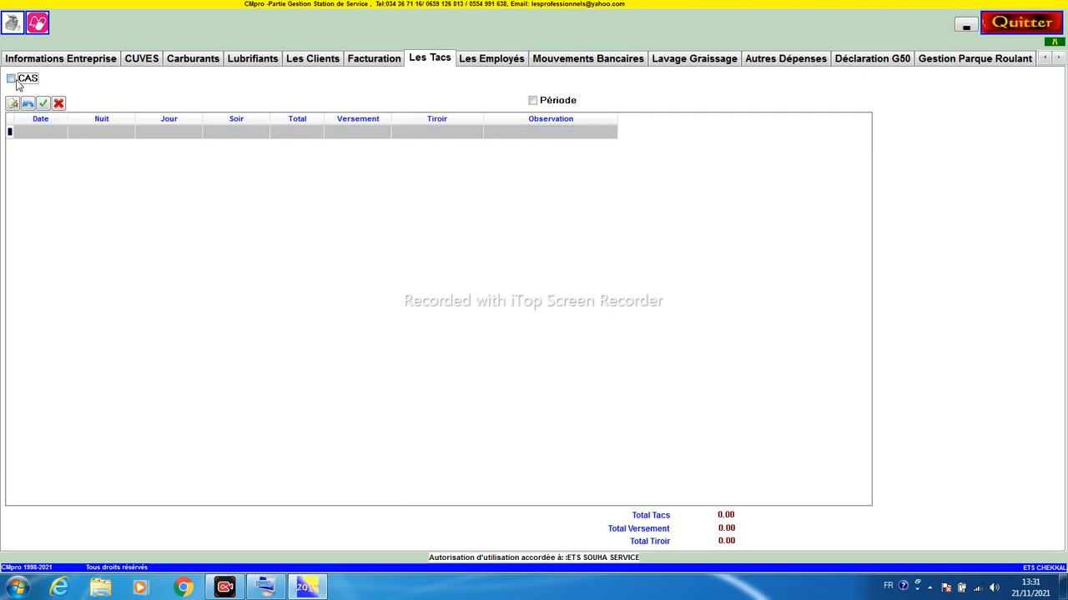
pyautogui.click(140, 81)
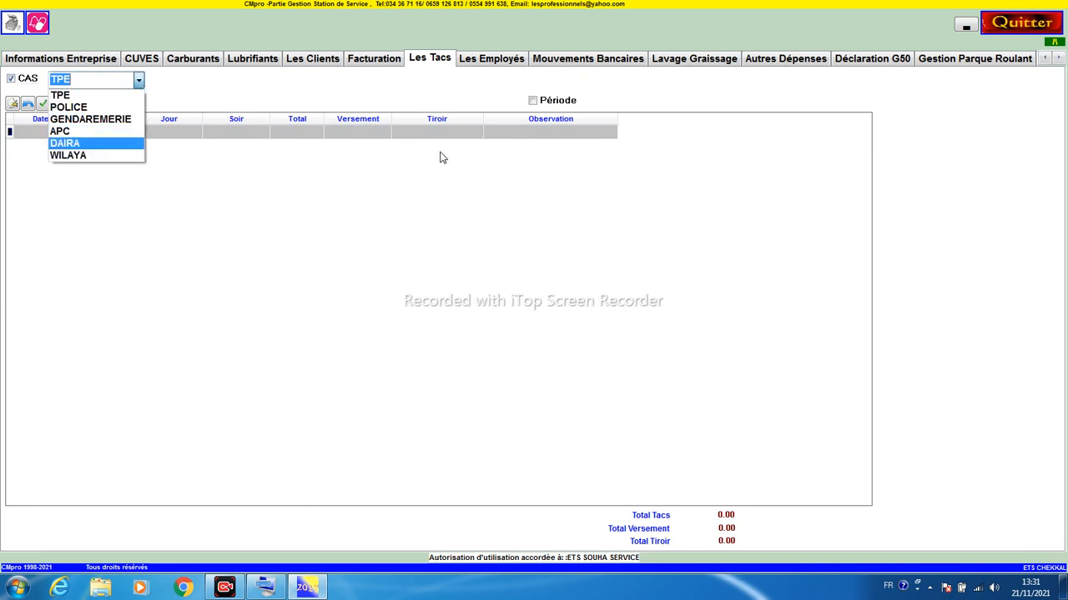
pyautogui.click(11, 77)
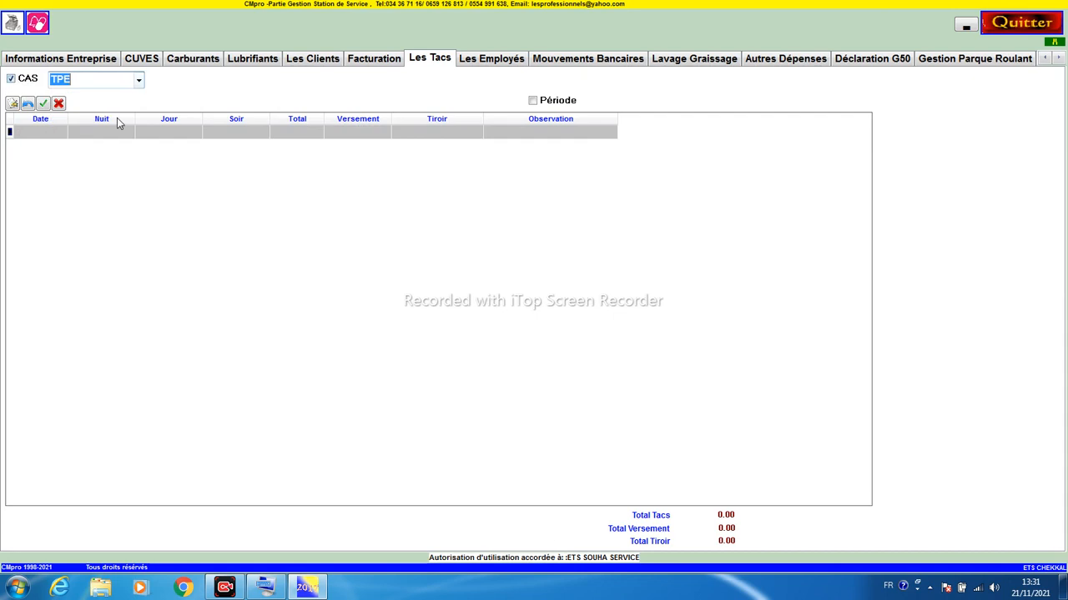
pyautogui.click(11, 79)
pyautogui.click(529, 133)
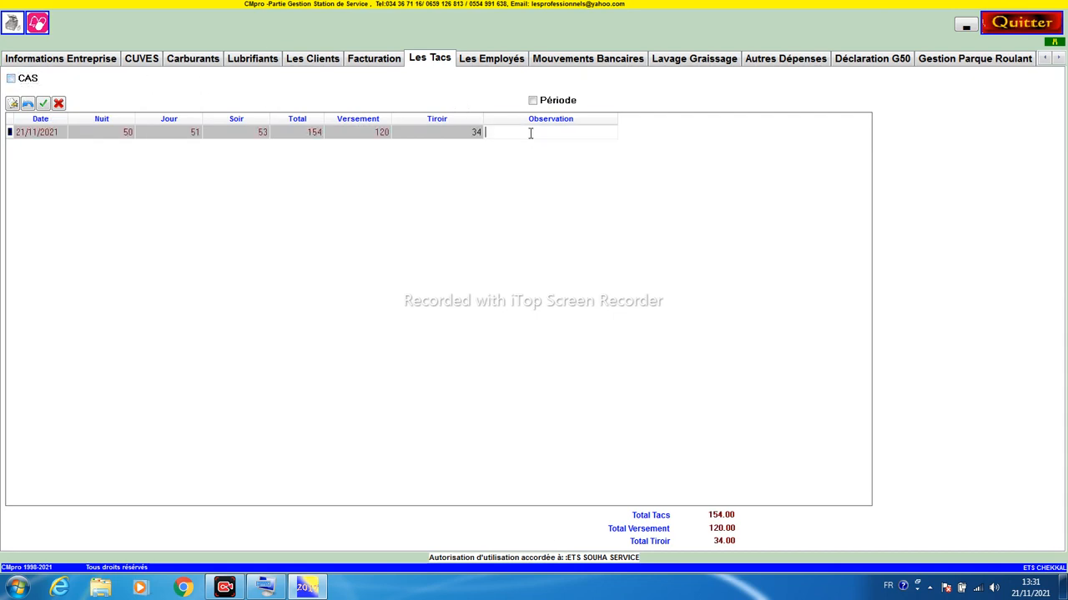
pyautogui.write('POLICE')
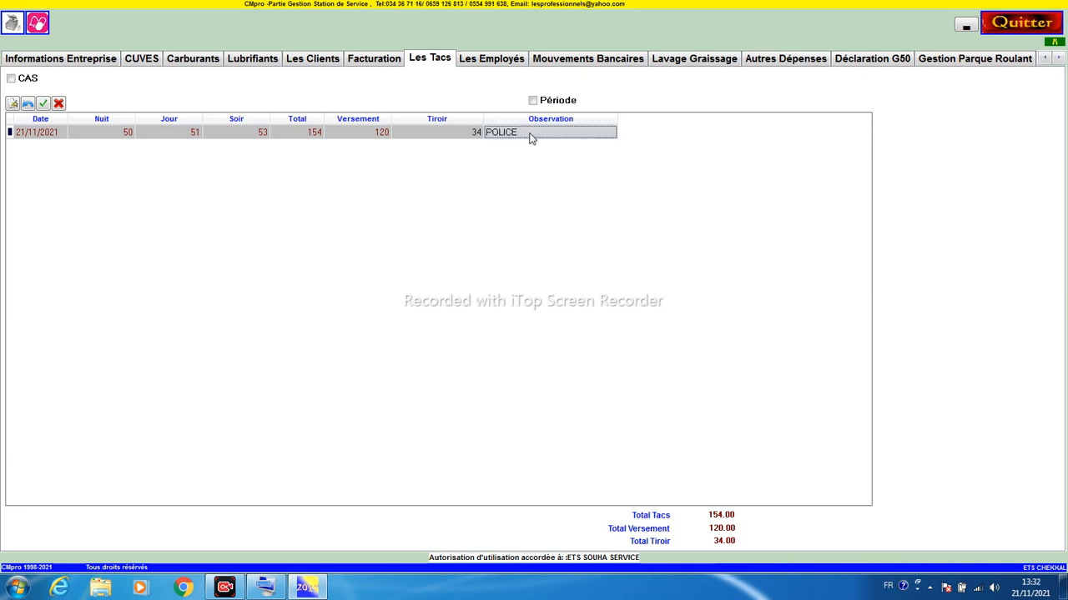
# Filter the tacs list by the POLICE case, check the matching record, and remove the filter
pyautogui.click(23, 134)
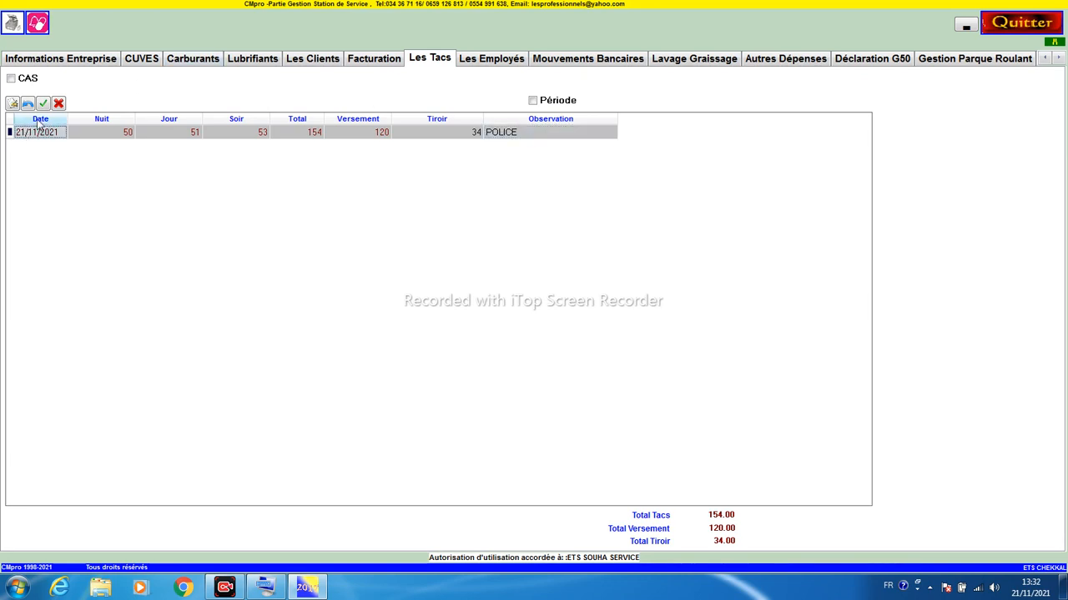
pyautogui.click(11, 79)
pyautogui.click(138, 78)
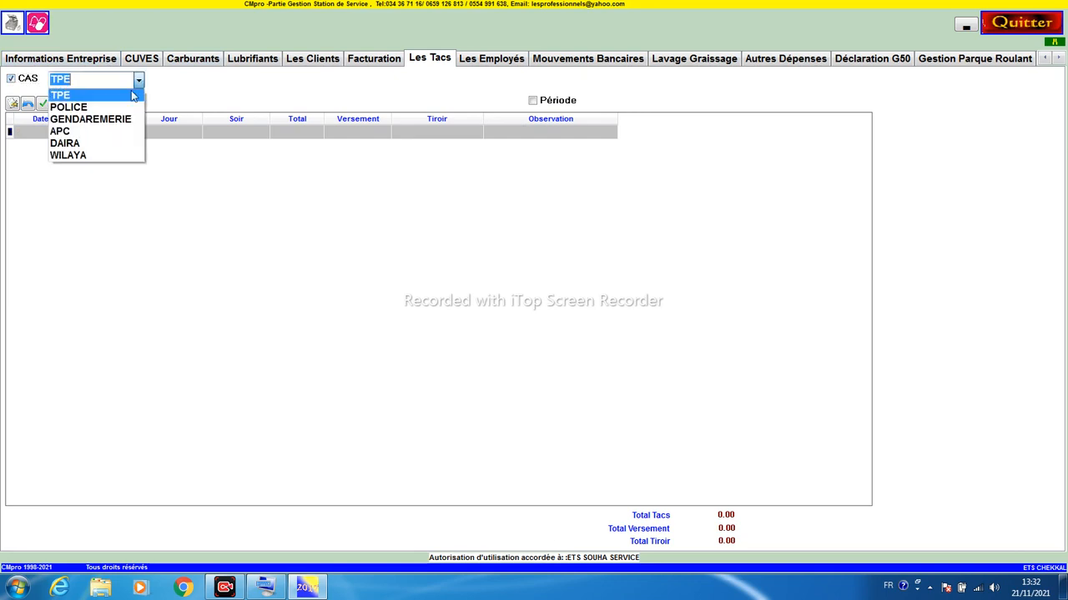
pyautogui.click(94, 105)
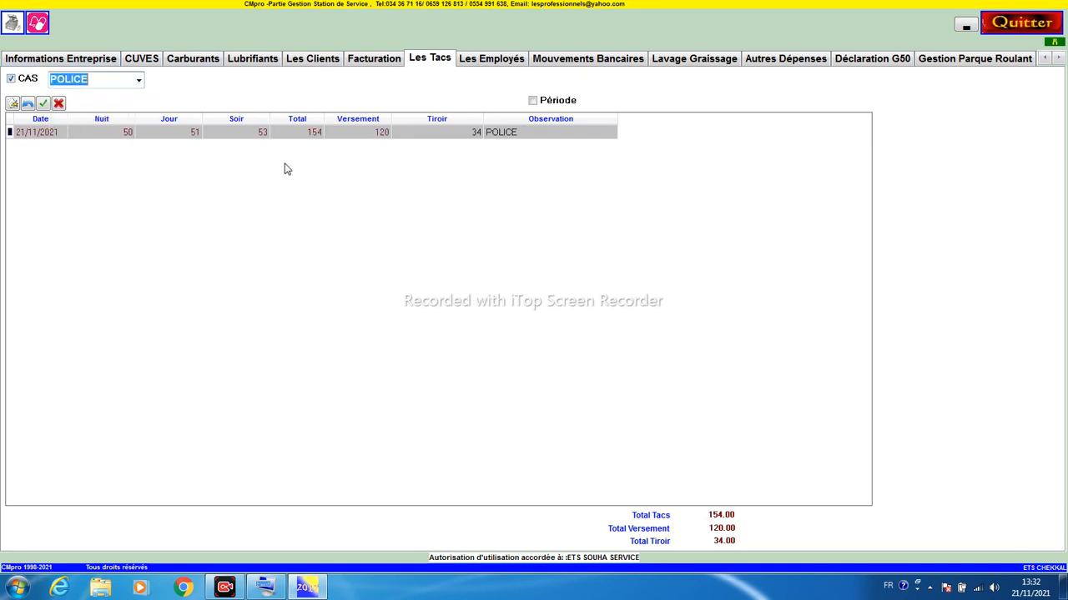
pyautogui.click(11, 79)
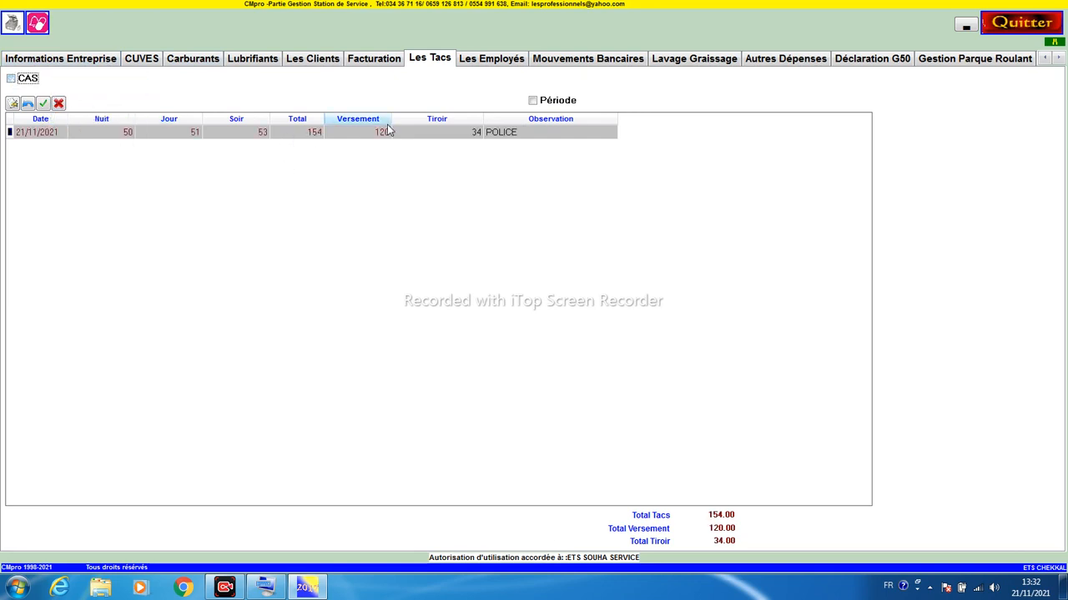
pyautogui.click(477, 140)
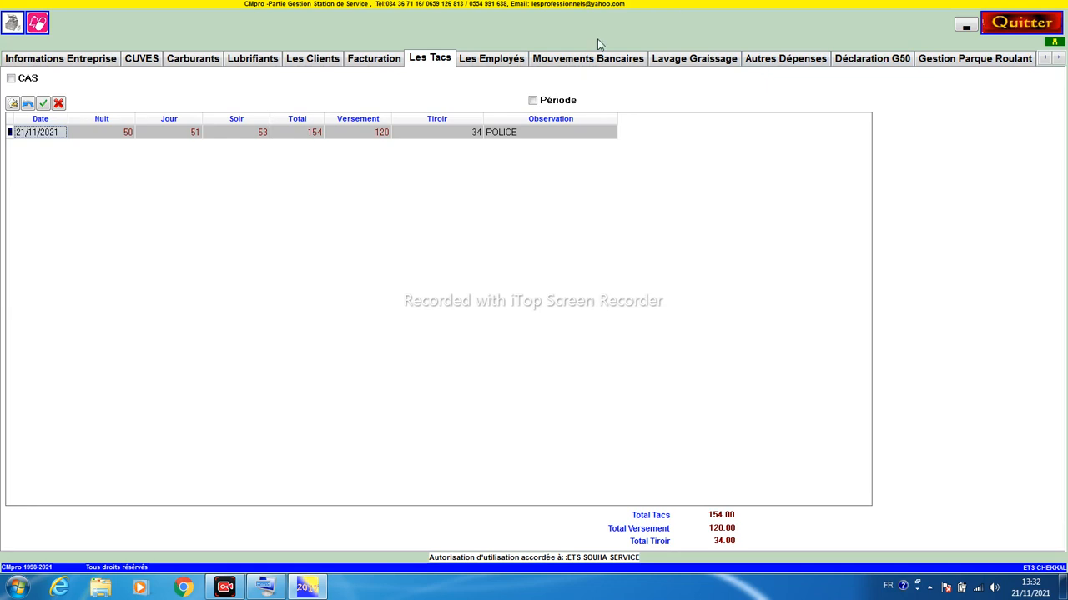
# Start a new Lavage Graissage record dated 21/11/2021 with the description VIDANGE
pyautogui.click(678, 60)
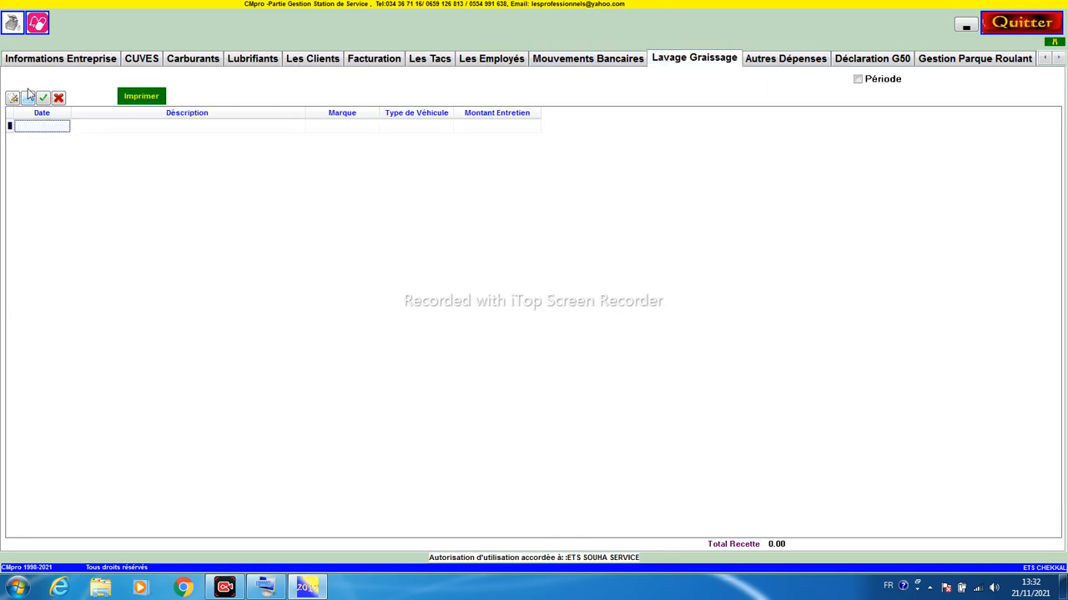
pyautogui.click(11, 99)
pyautogui.click(97, 130)
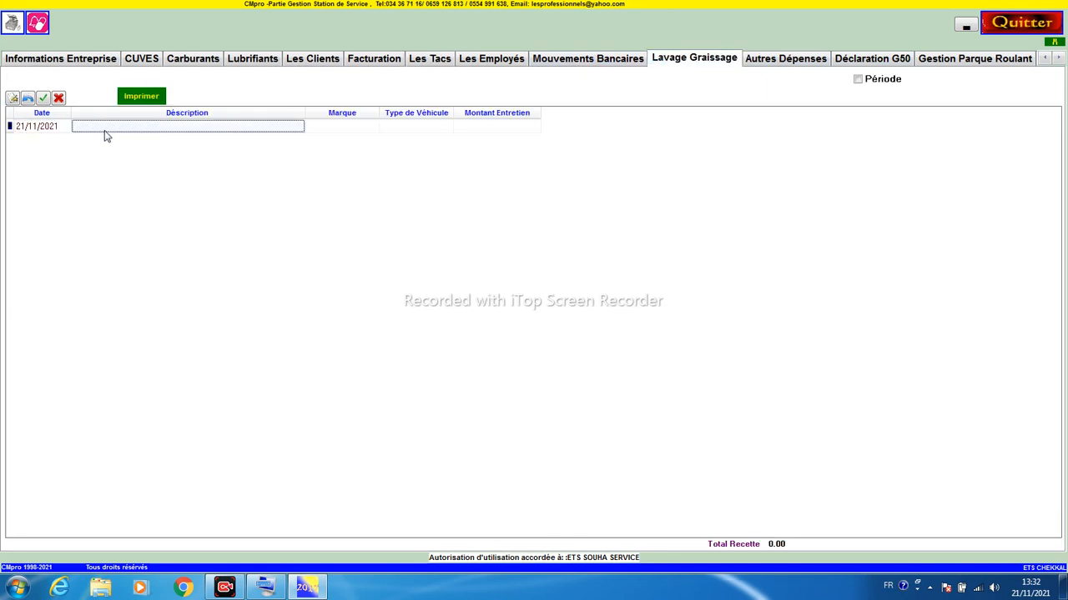
pyautogui.click(165, 126)
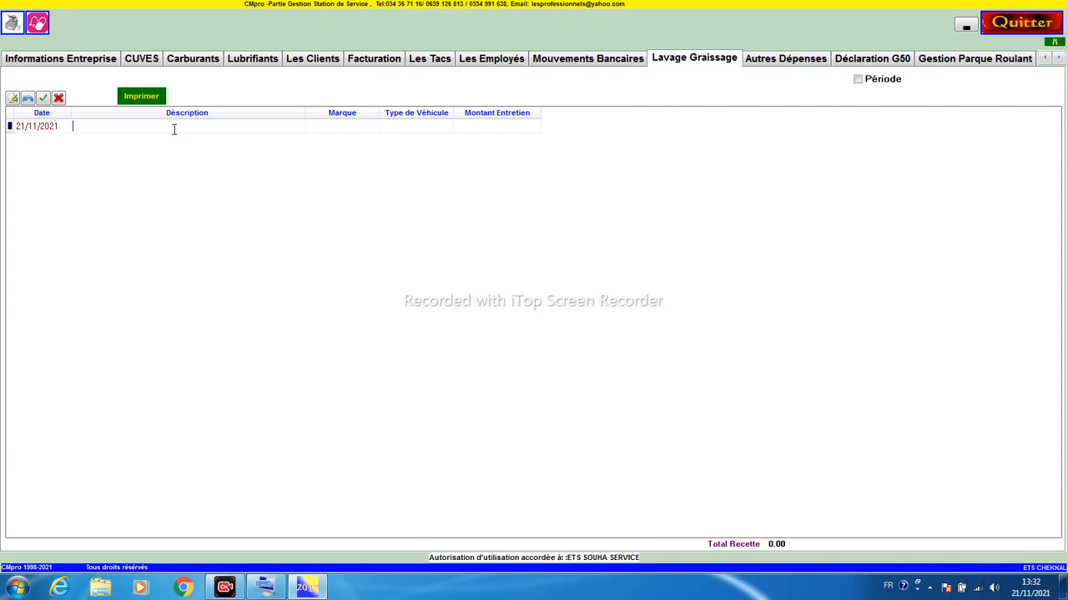
pyautogui.write('C')
pyautogui.press('Return')
pyautogui.write('B')
pyautogui.press('Return')
pyautogui.write('VIDANCE')
pyautogui.press('BackSpace')
pyautogui.press('BackSpace')
pyautogui.write('GE')
pyautogui.press('Return')
# Complete the VIDANGE record with brand KIA, vehicle type SORENTO and maintenance amount 2 500
pyautogui.write('KiA')
pyautogui.press('Return')
pyautogui.write('SOP')
pyautogui.press('BackSpace')
pyautogui.press('BackSpace')
pyautogui.write('ORES')
pyautogui.press('BackSpace')
pyautogui.write('NTO')
pyautogui.press('Return')
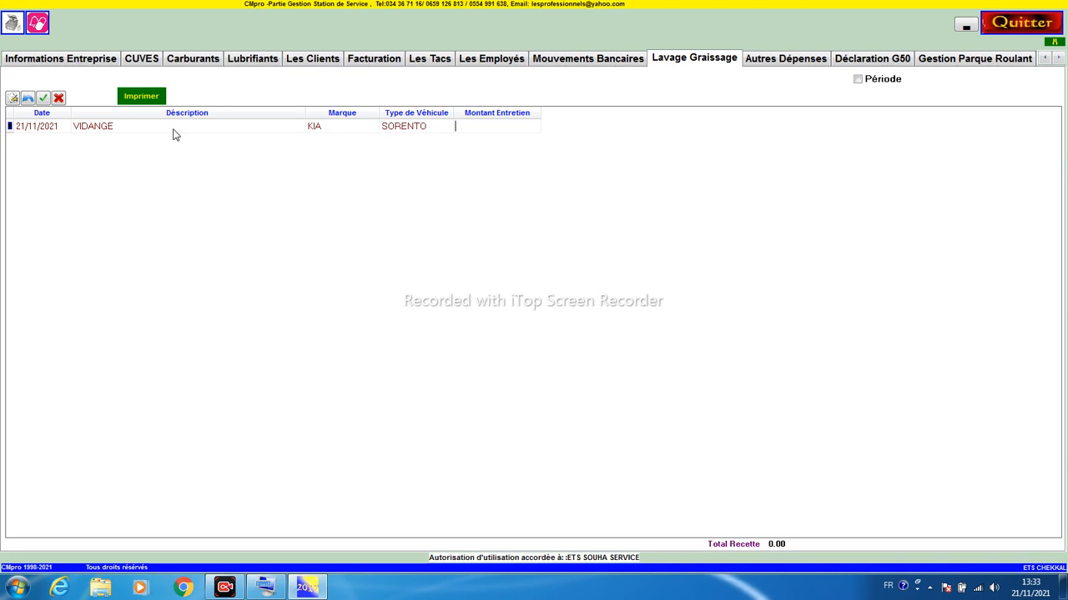
pyautogui.write('2 500')
pyautogui.press('Return')
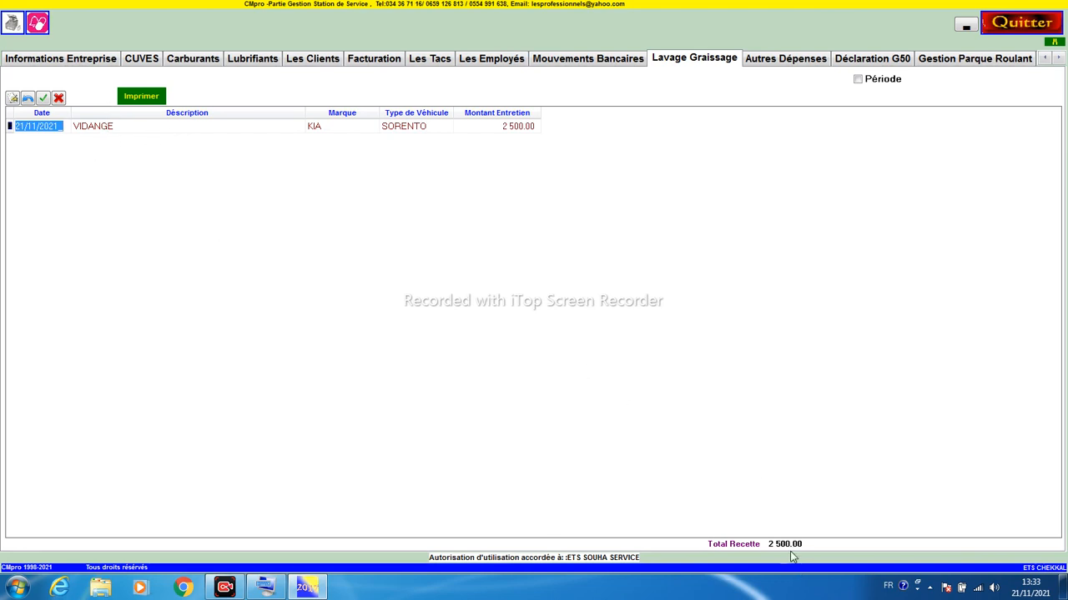
# Open the Calcul Bénéfice recap and set its period start to 20/11/2021
pyautogui.click(1058, 59)
pyautogui.click(973, 60)
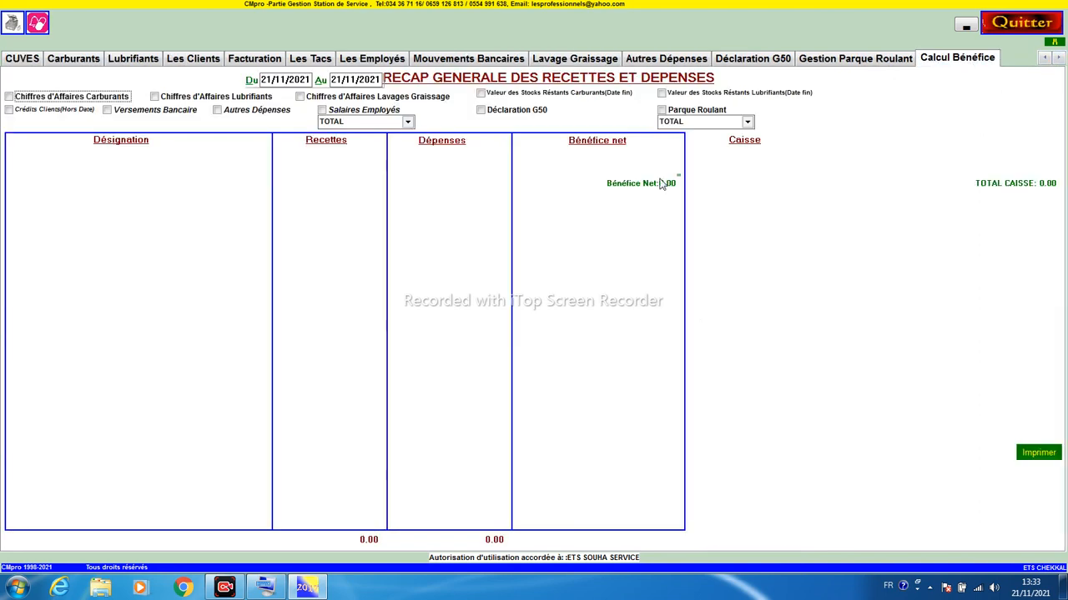
pyautogui.click(269, 79)
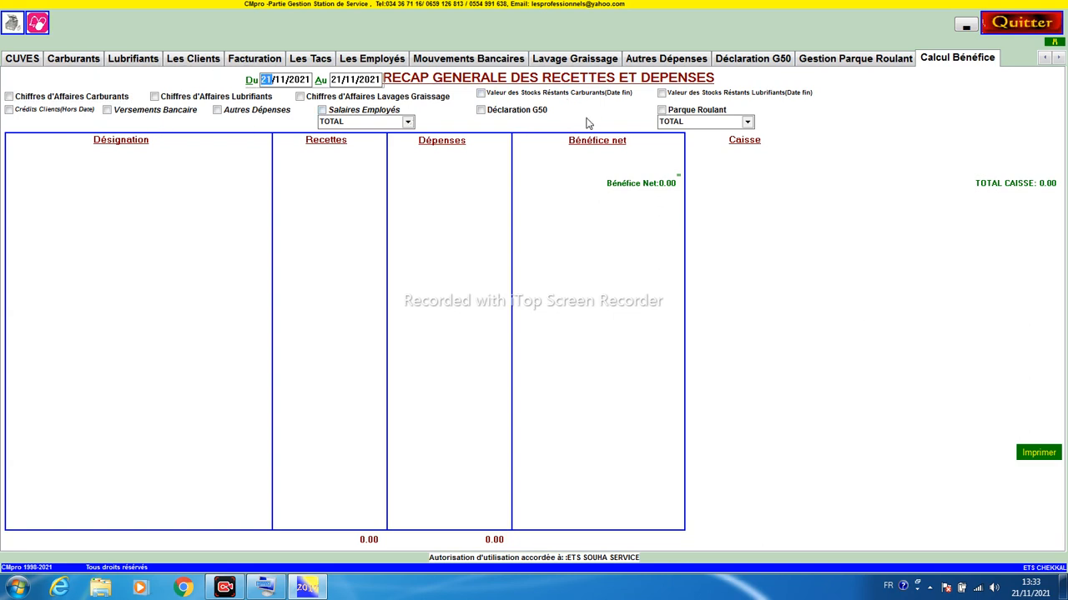
pyautogui.press('Tab')
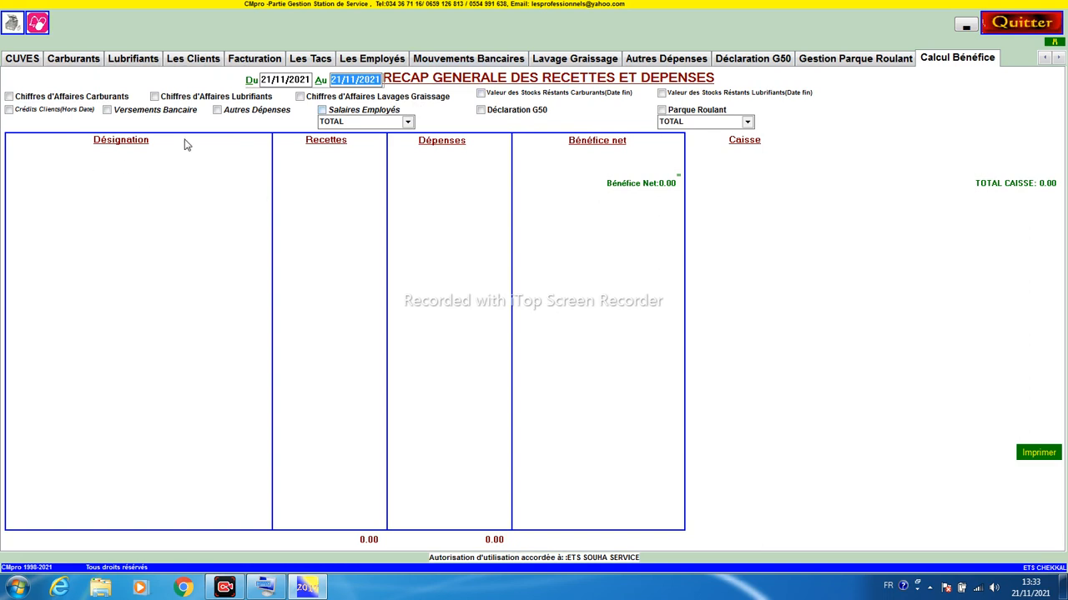
pyautogui.click(268, 79)
pyautogui.write('0')
pyautogui.press('Tab')
# Include the fuel, lubricant and washing-greasing turnover in the recap, and try the Parque Roulant option
pyautogui.click(10, 97)
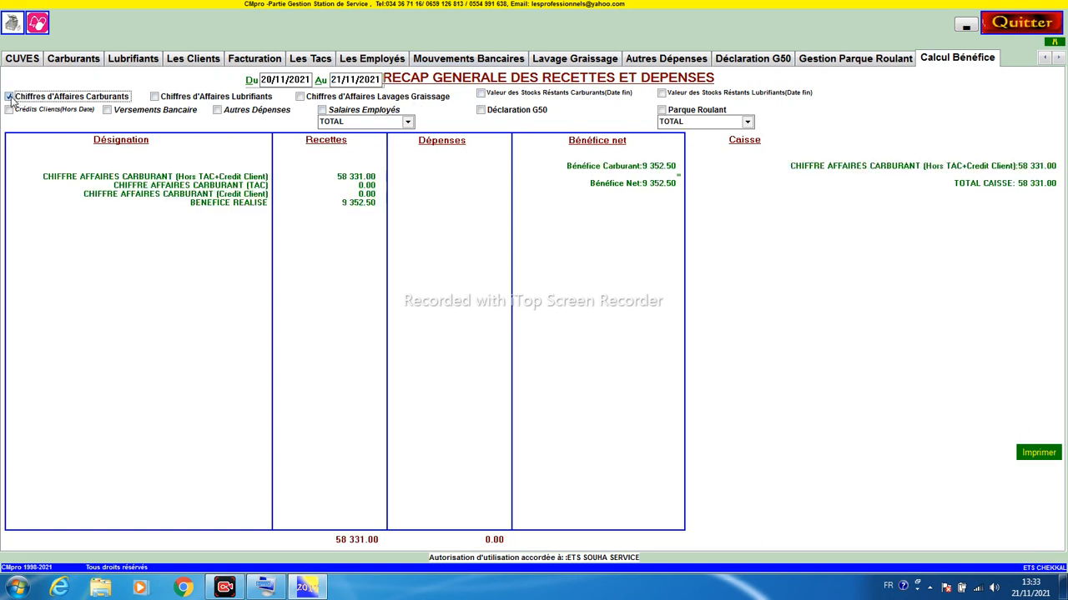
pyautogui.click(155, 97)
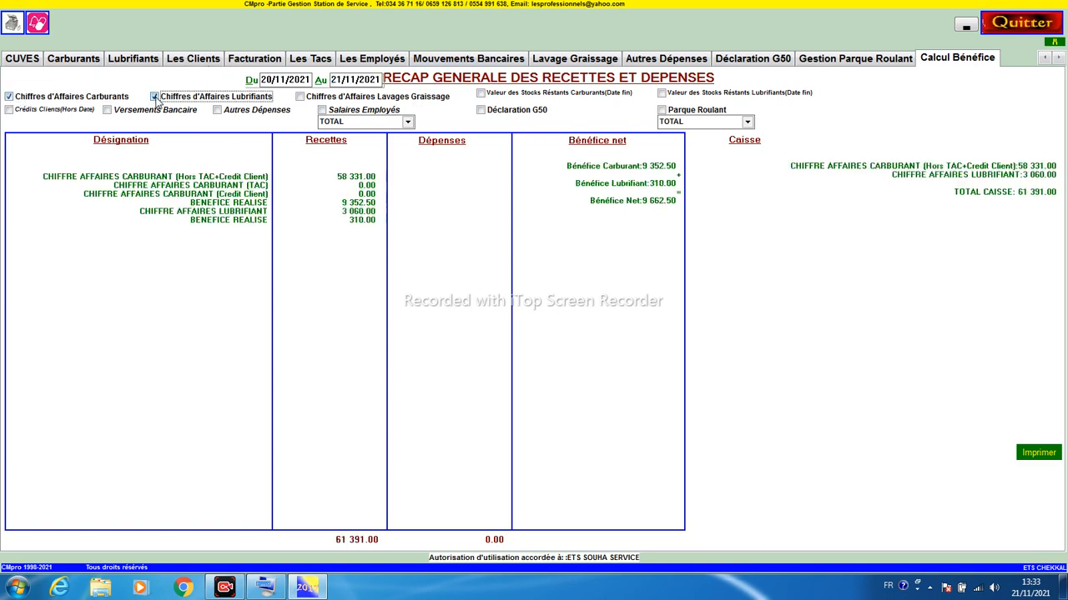
pyautogui.click(300, 97)
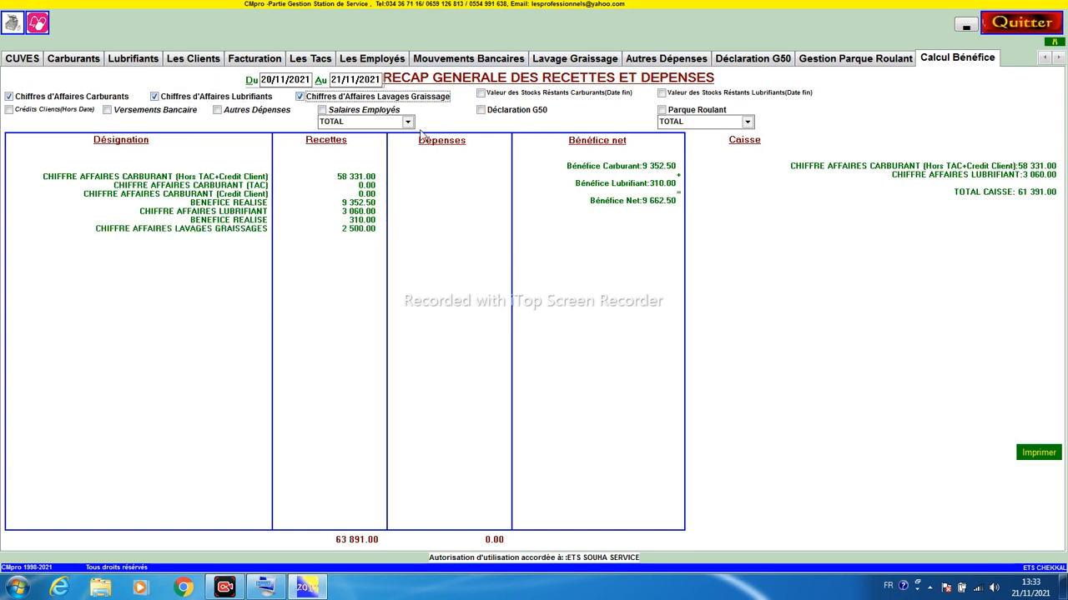
pyautogui.click(664, 111)
pyautogui.click(663, 111)
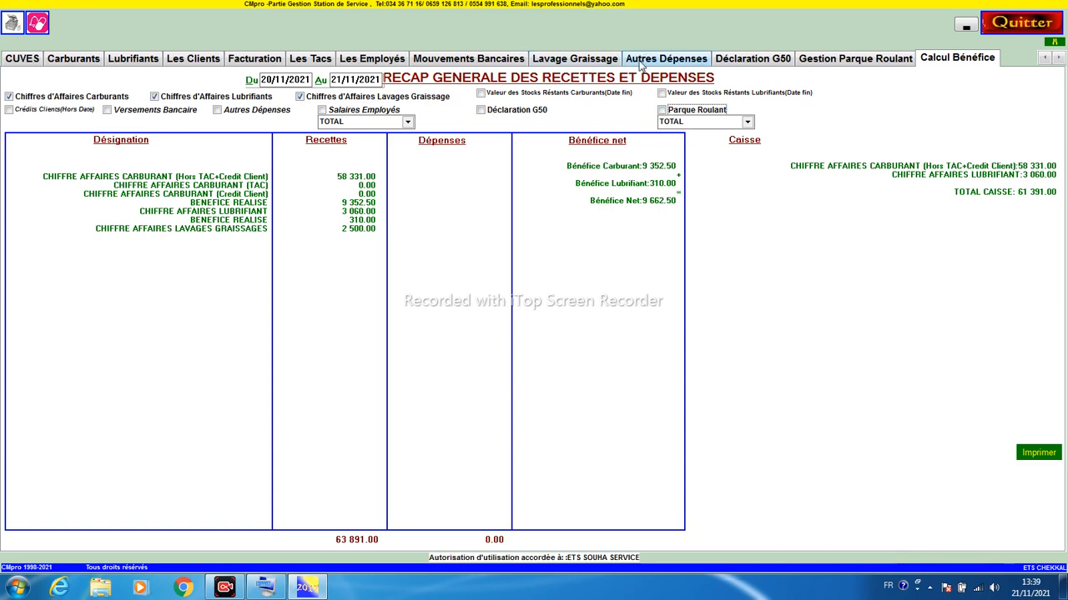
# Compare the Lavage Graissage record with the profit recap, and open the Carburants entry sheet for 21/11/2021
pyautogui.click(636, 62)
pyautogui.click(597, 62)
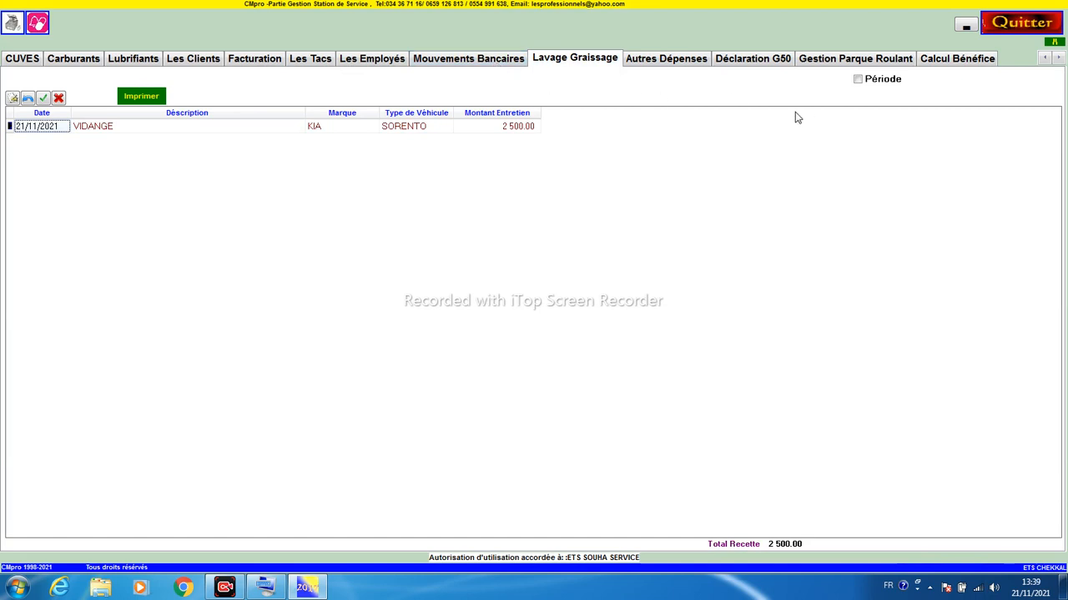
pyautogui.click(947, 64)
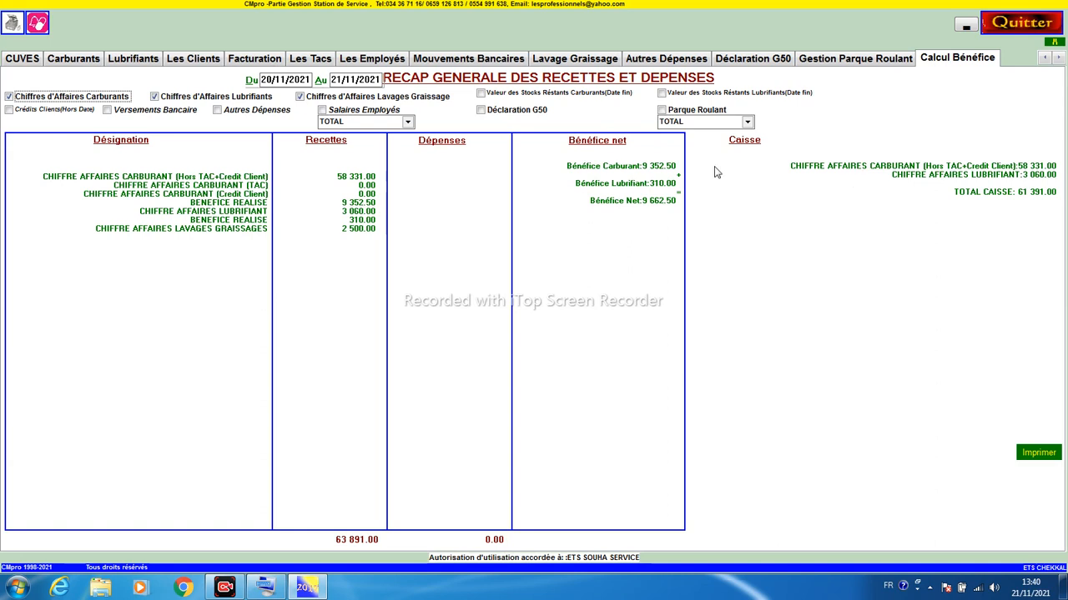
pyautogui.click(81, 63)
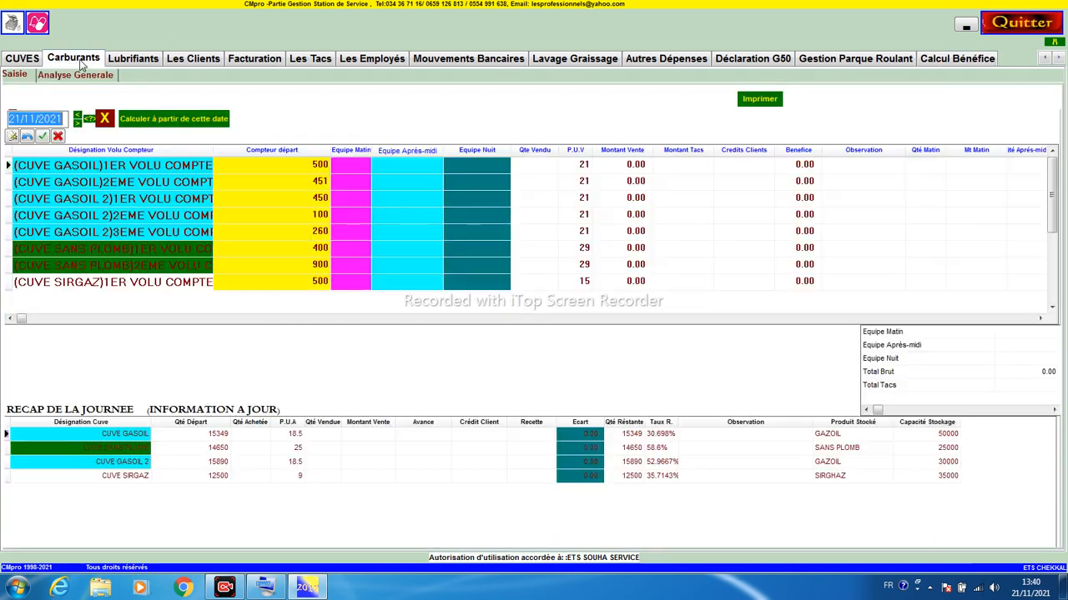